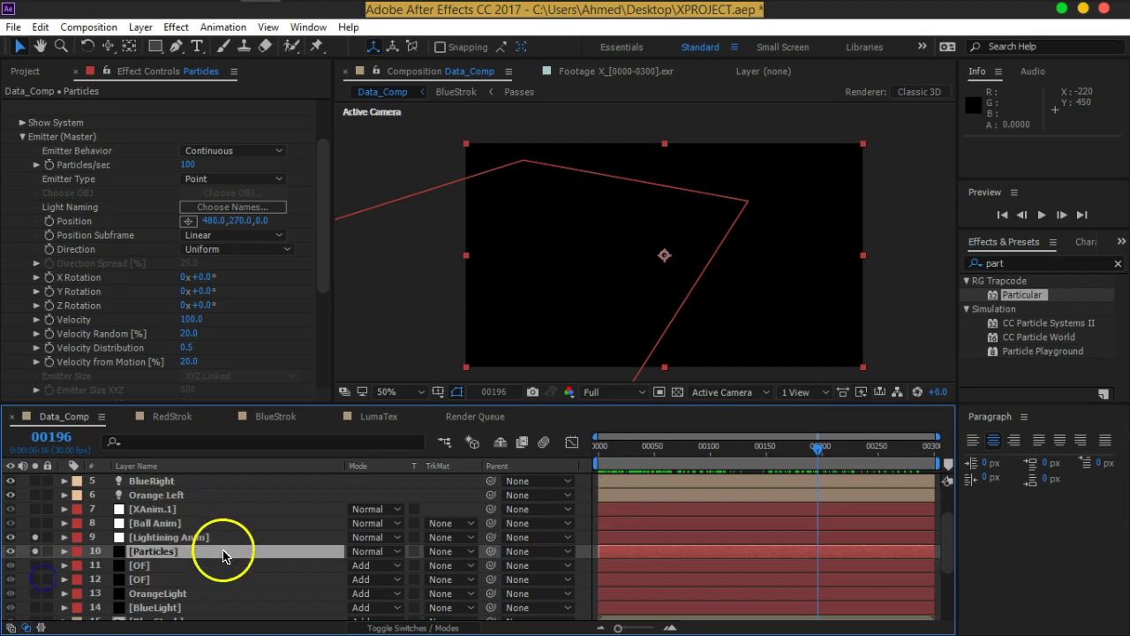
Step: Reveal Lightning Anim's Position keyframes, return to frame 00000, and select the Particles layer
click(178, 538)
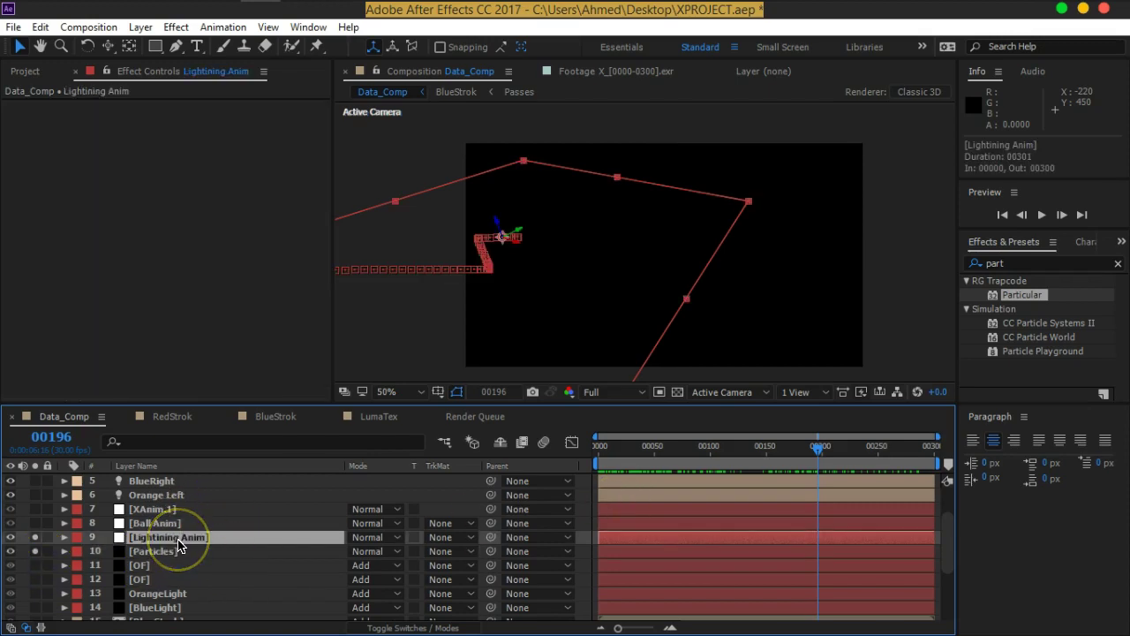
key(p)
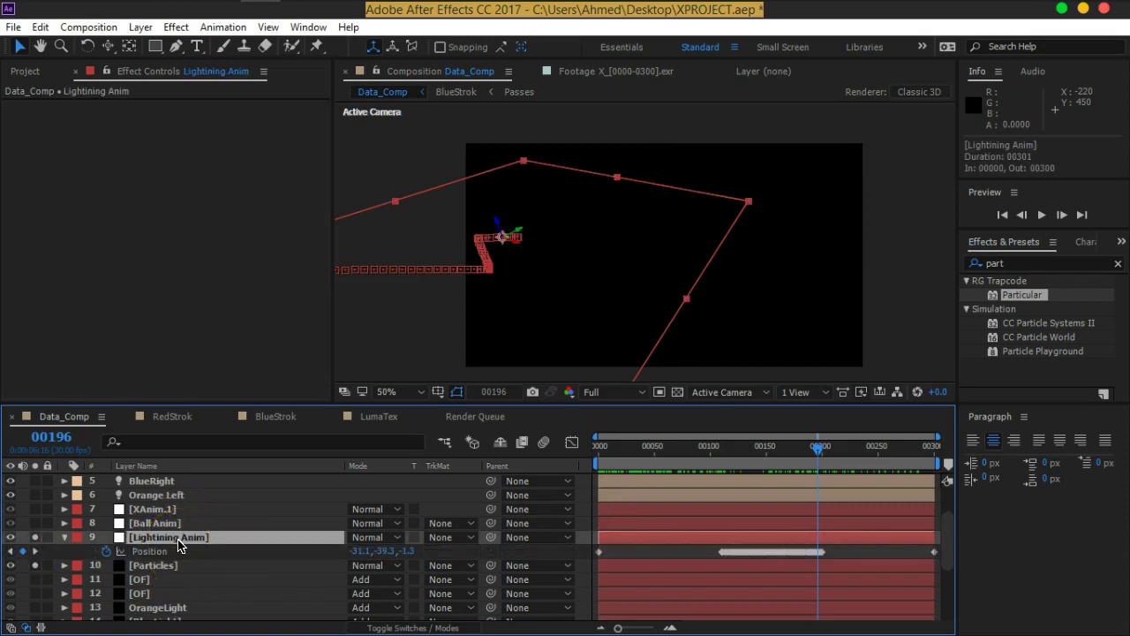
drag(168, 540, 345, 541)
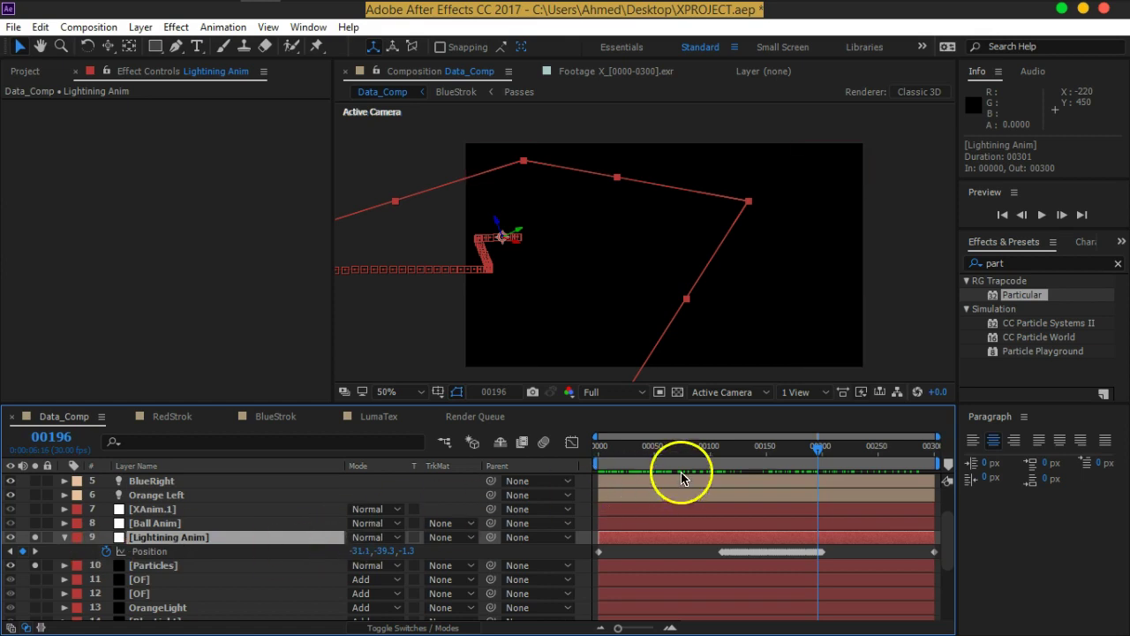
drag(656, 447, 565, 447)
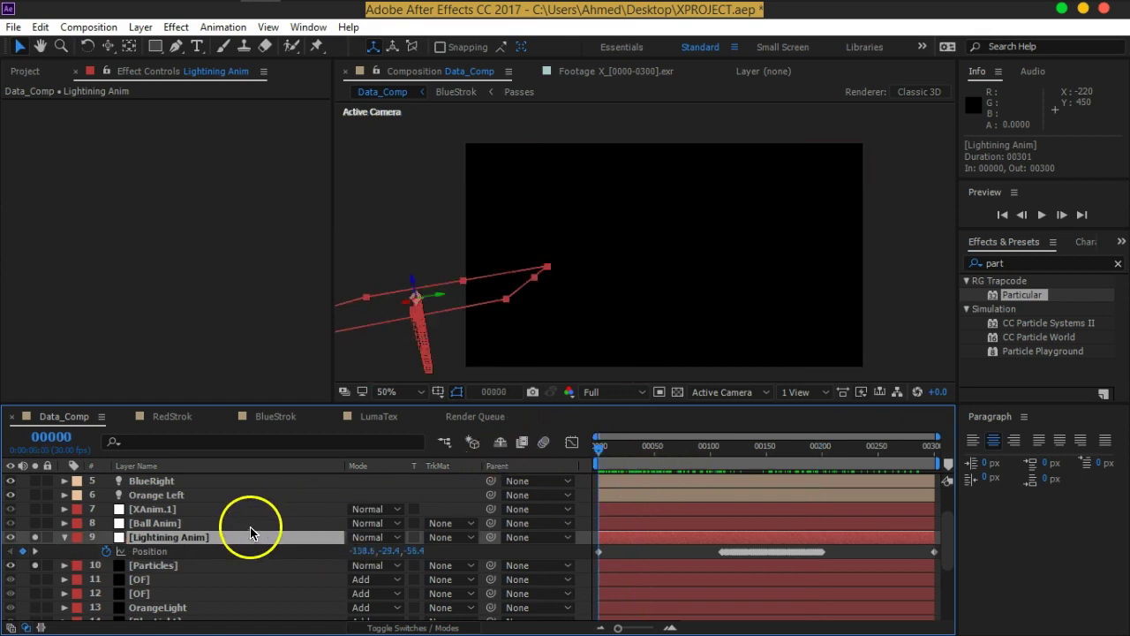
click(146, 568)
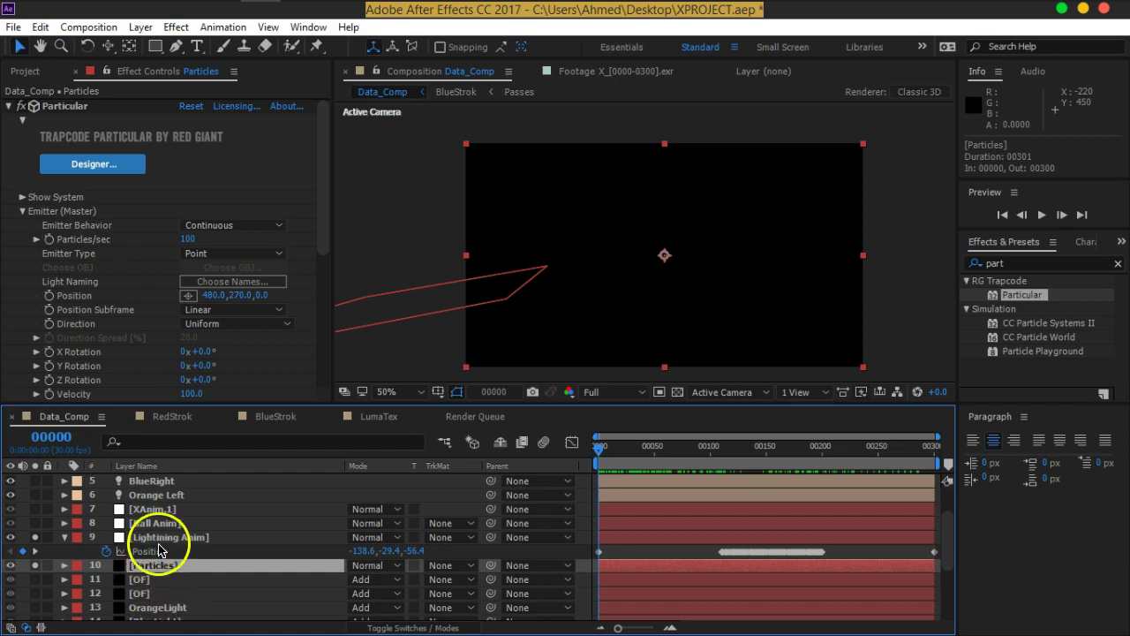
Step: Pick-whip Particular's emitter Position to Lightning Anim's Position, giving -138.6,-29.4,-56.4
alt+click(53, 297)
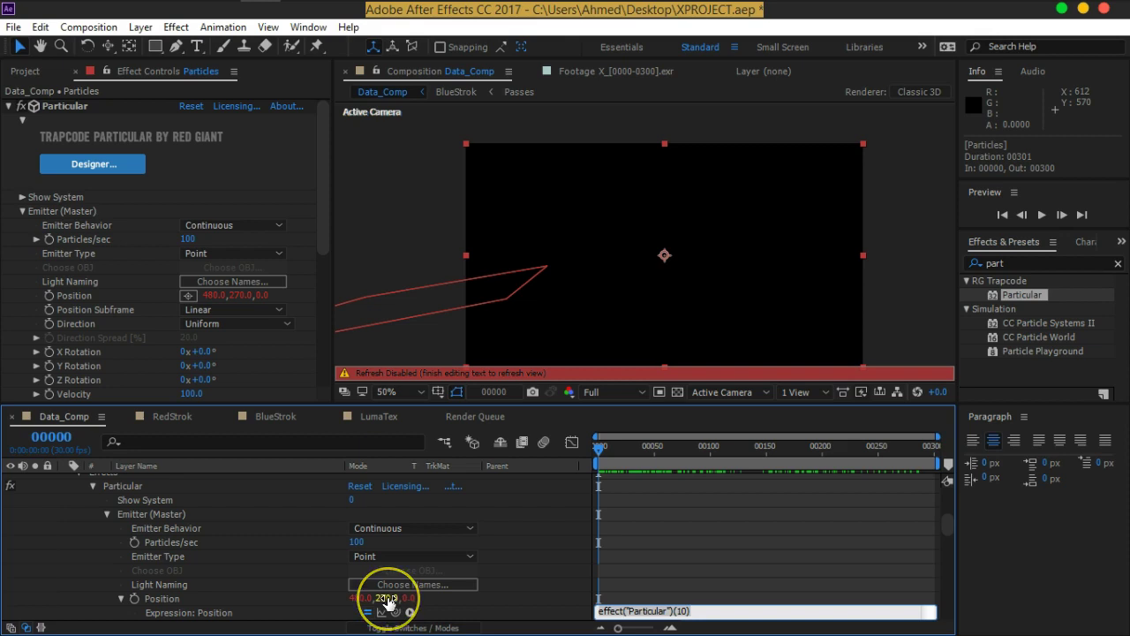
click(405, 623)
mouse_move(396, 621)
mouse_down()
mouse_move(386, 536)
mouse_move(473, 482)
mouse_move(166, 611)
mouse_up()
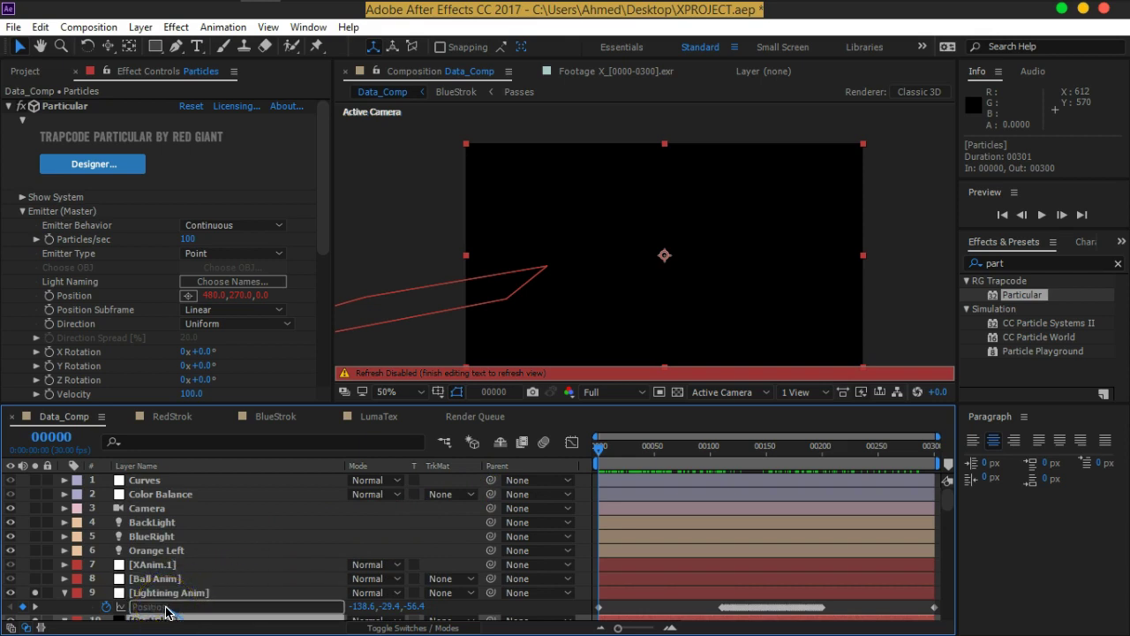
mouse_move(331, 611)
mouse_down()
mouse_move(410, 592)
mouse_move(194, 590)
mouse_up()
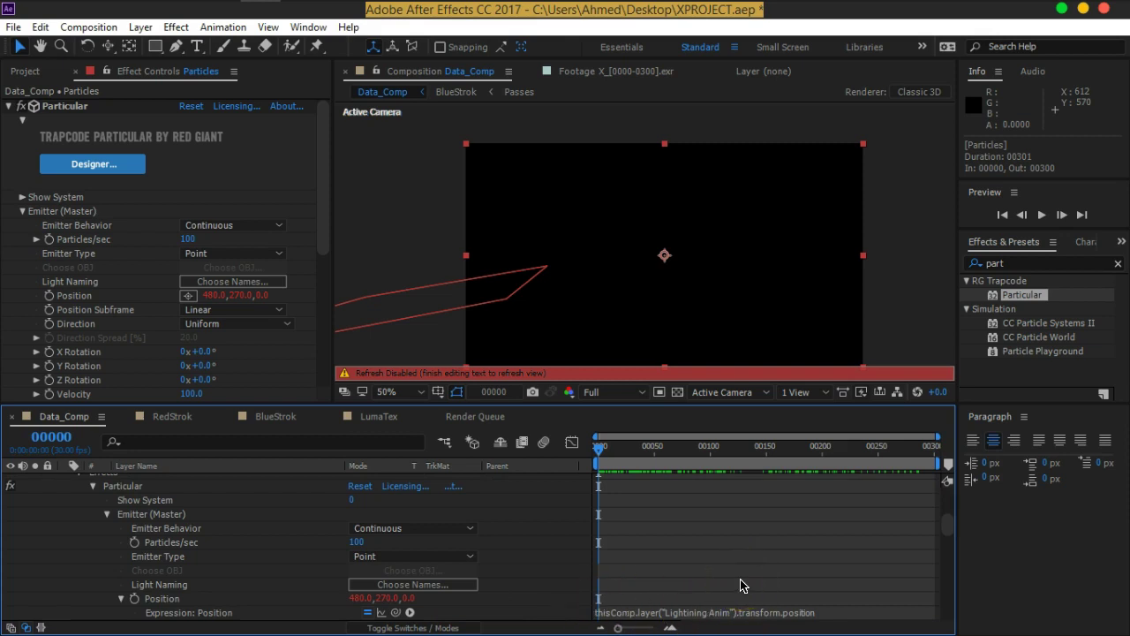
click(669, 545)
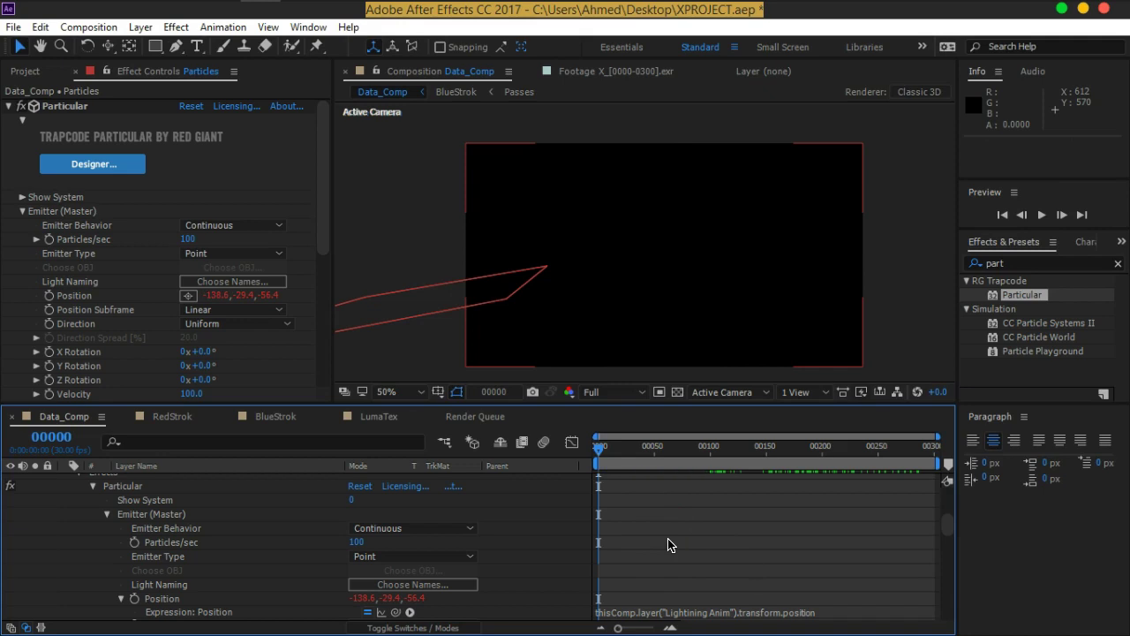
scroll(669, 545, up, 5)
scroll(371, 542, down, 2)
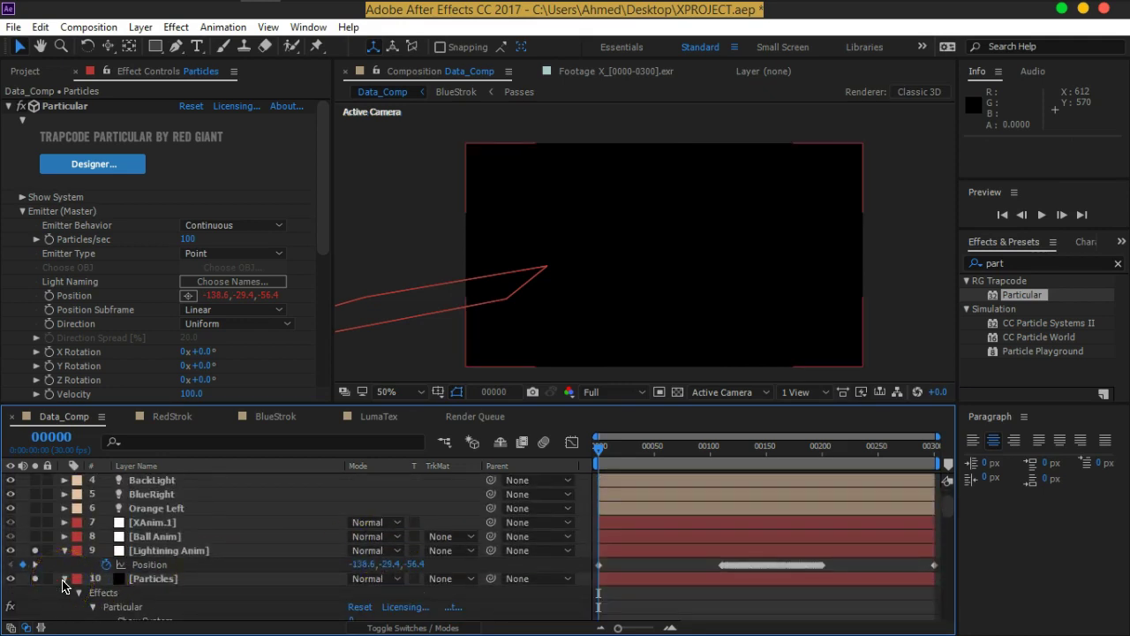
Step: Scrub to frame 00193 to see the particles, then collapse Lightning Anim and Particles and reselect Particles
click(156, 554)
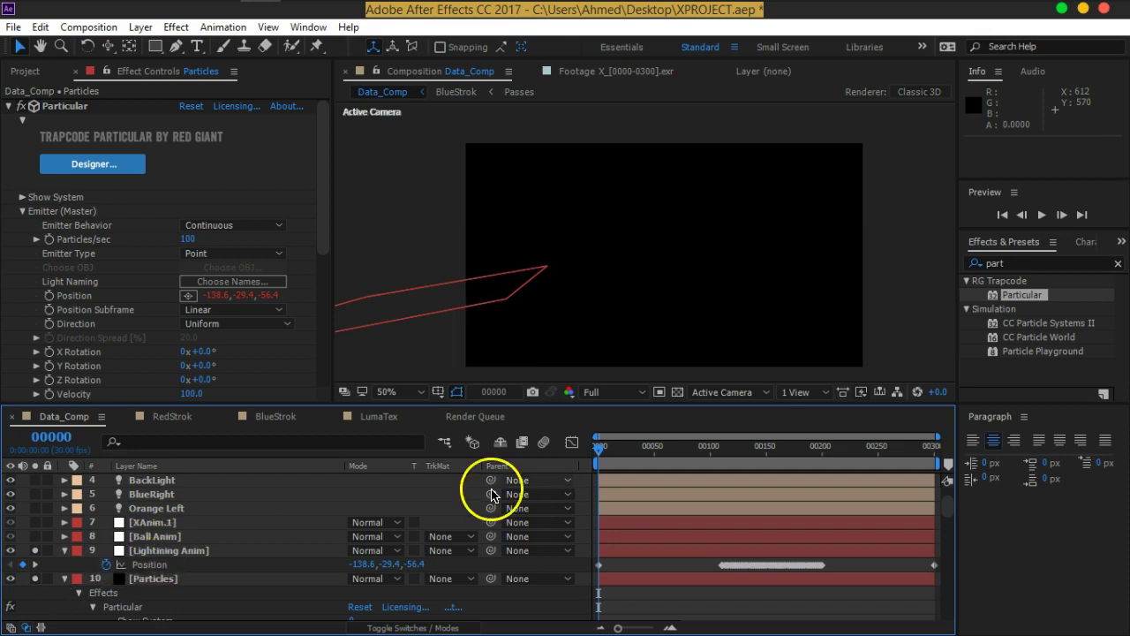
mouse_move(602, 447)
mouse_down()
mouse_move(858, 433)
mouse_move(787, 429)
mouse_move(825, 434)
mouse_move(814, 436)
mouse_up()
click(243, 554)
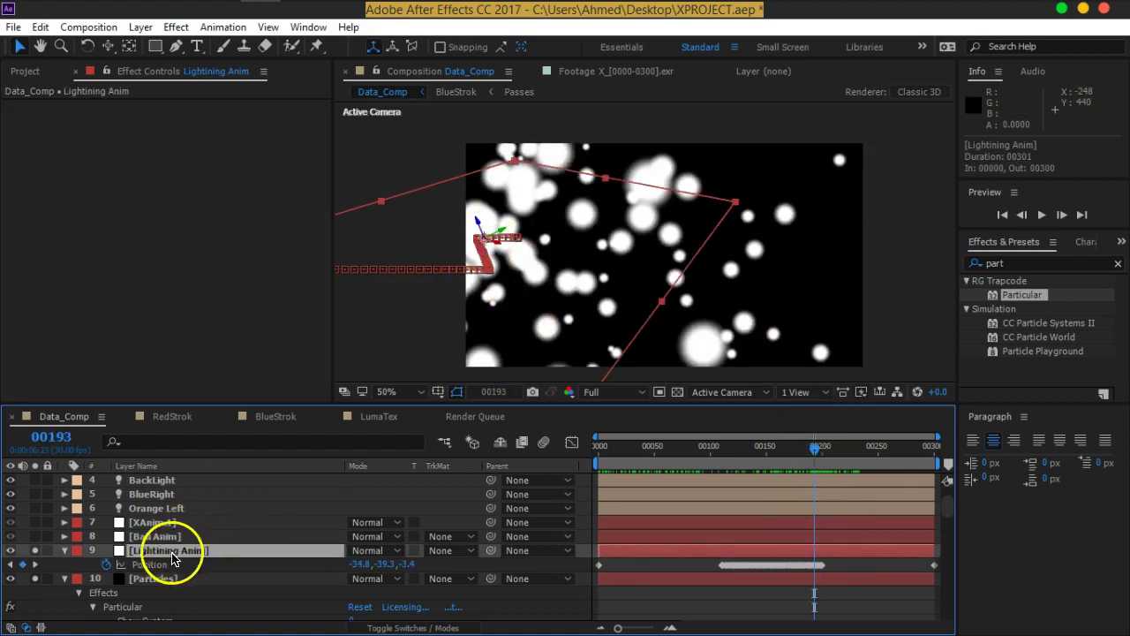
click(64, 550)
click(66, 564)
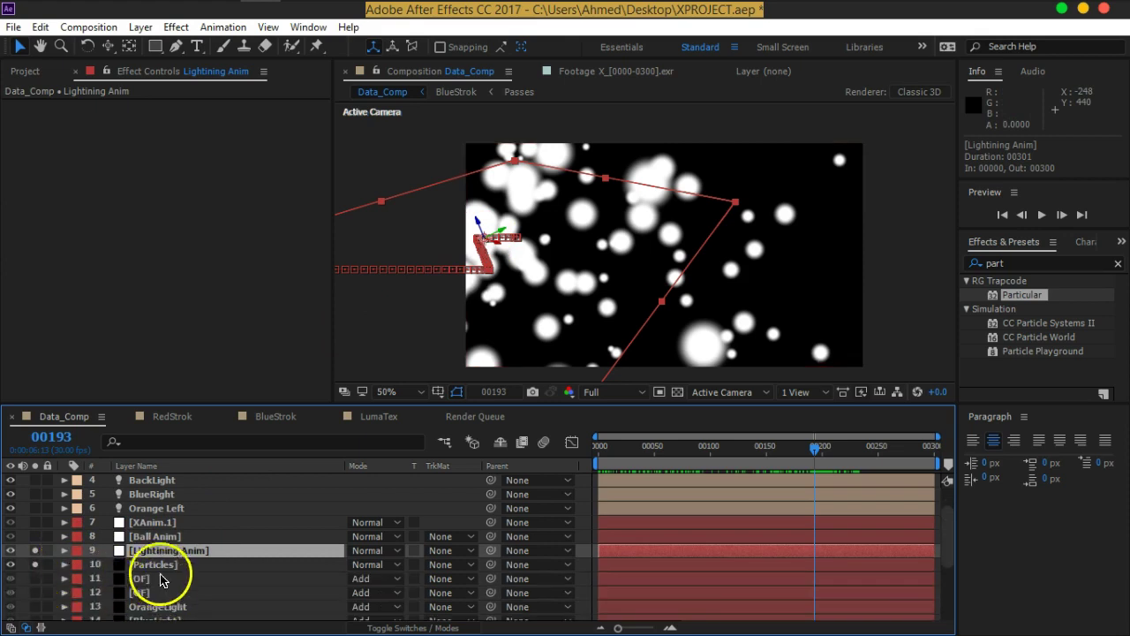
click(154, 568)
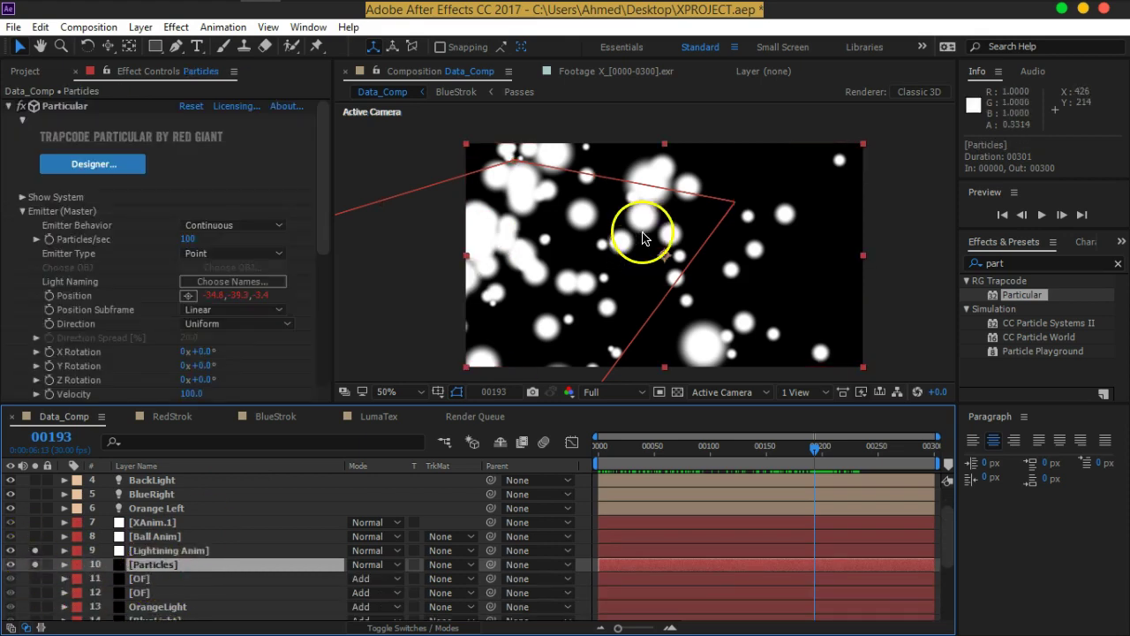
click(677, 392)
click(677, 392)
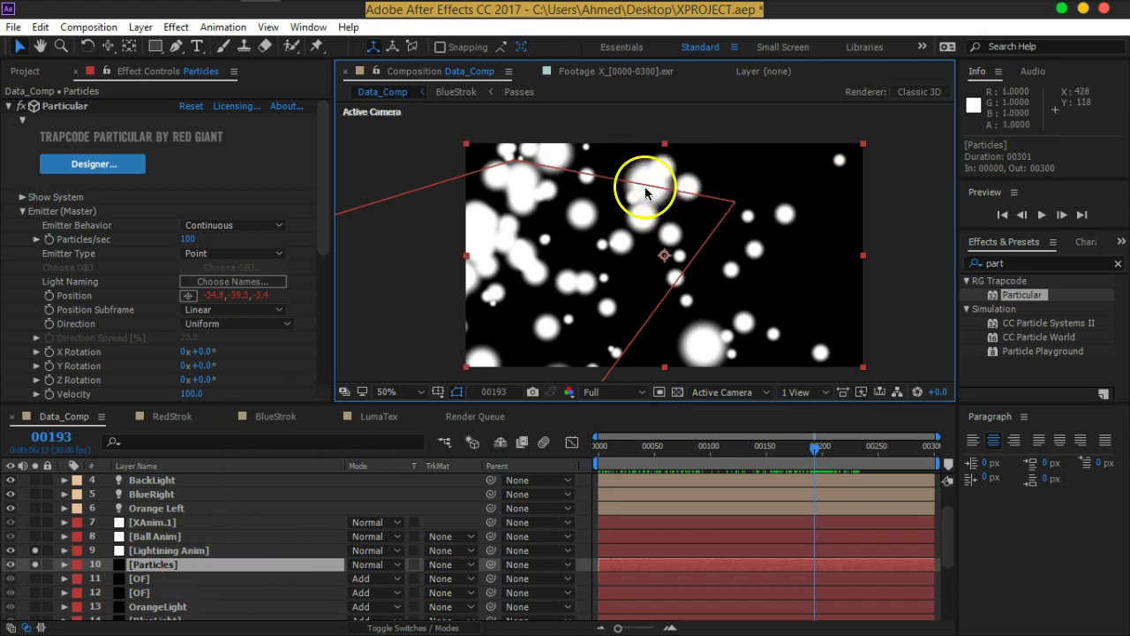
drag(323, 189, 325, 236)
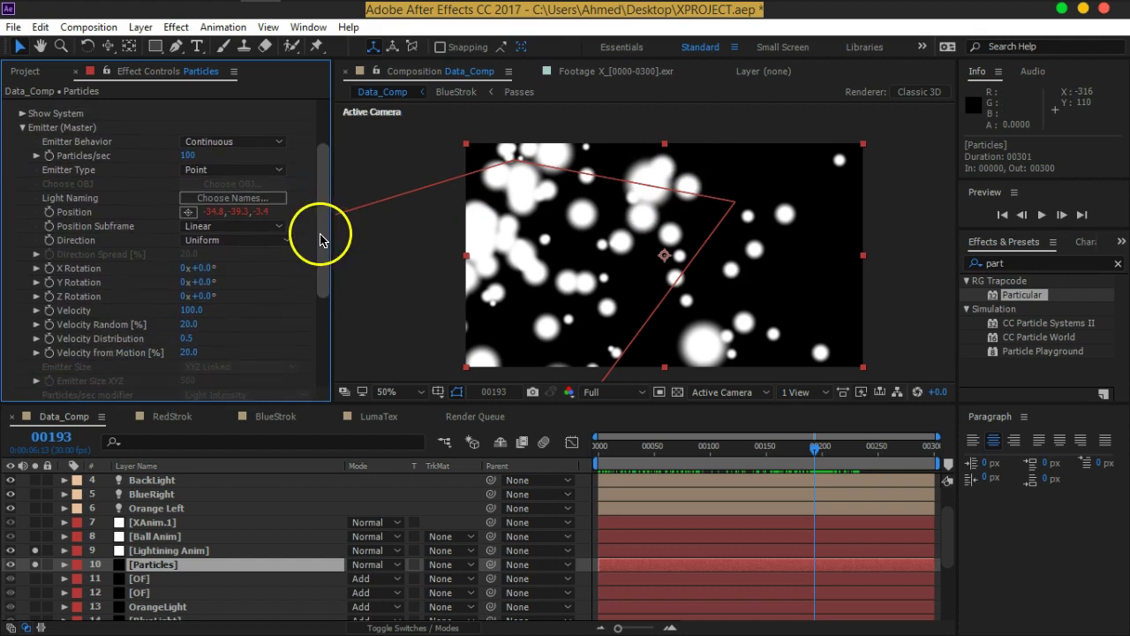
Step: Expand Particle (Master) and set the particle Life to 5 seconds
drag(320, 241, 317, 336)
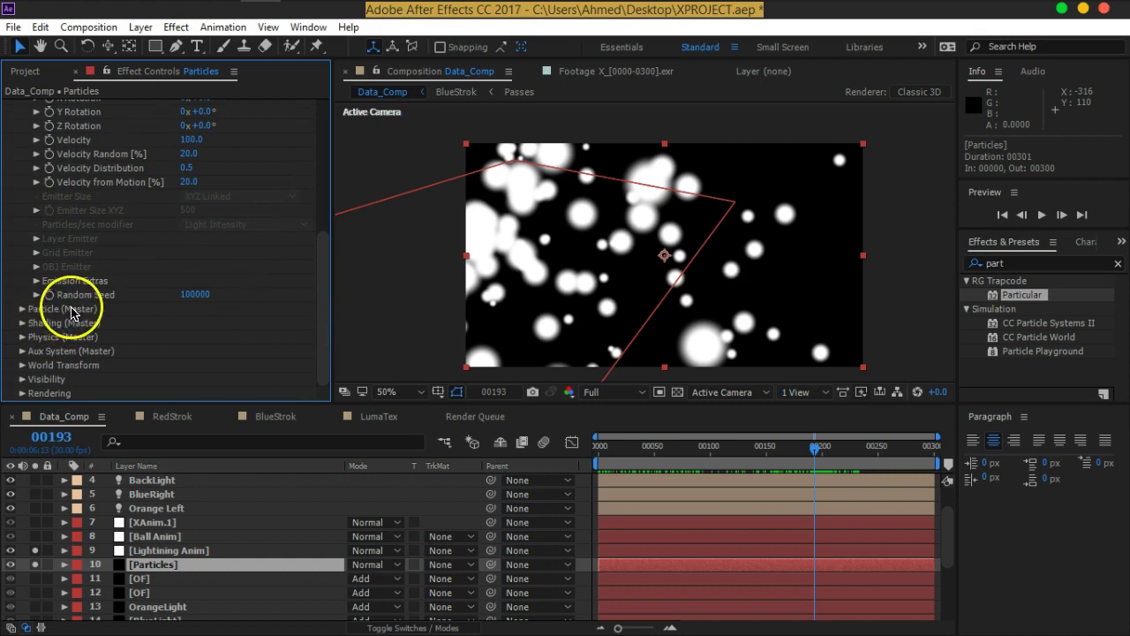
click(23, 310)
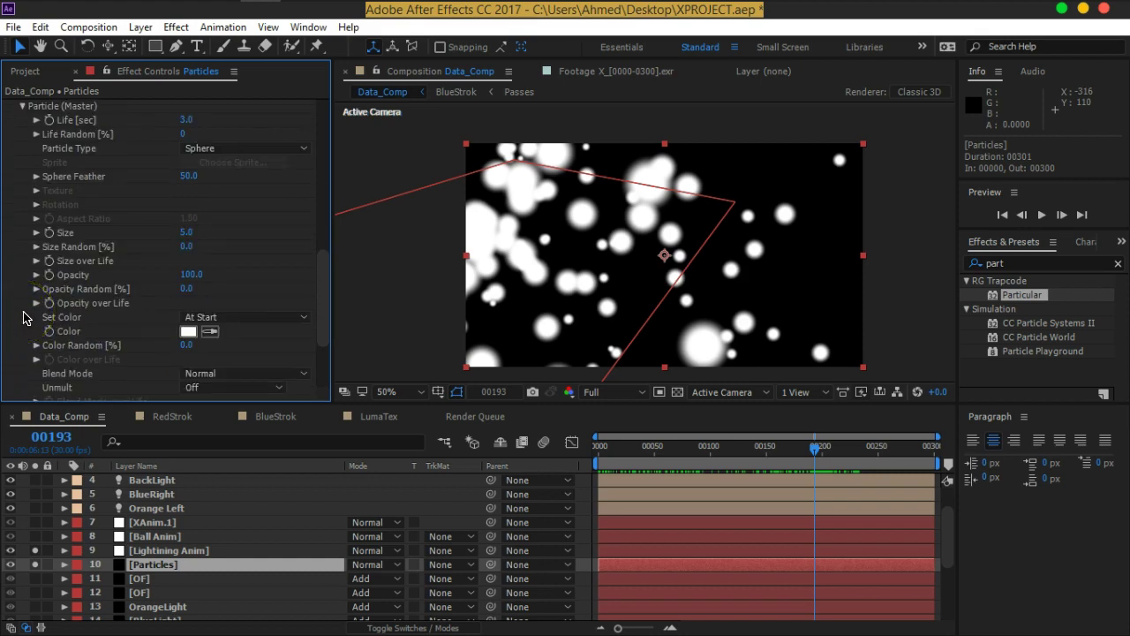
scroll(23, 318, up, 1)
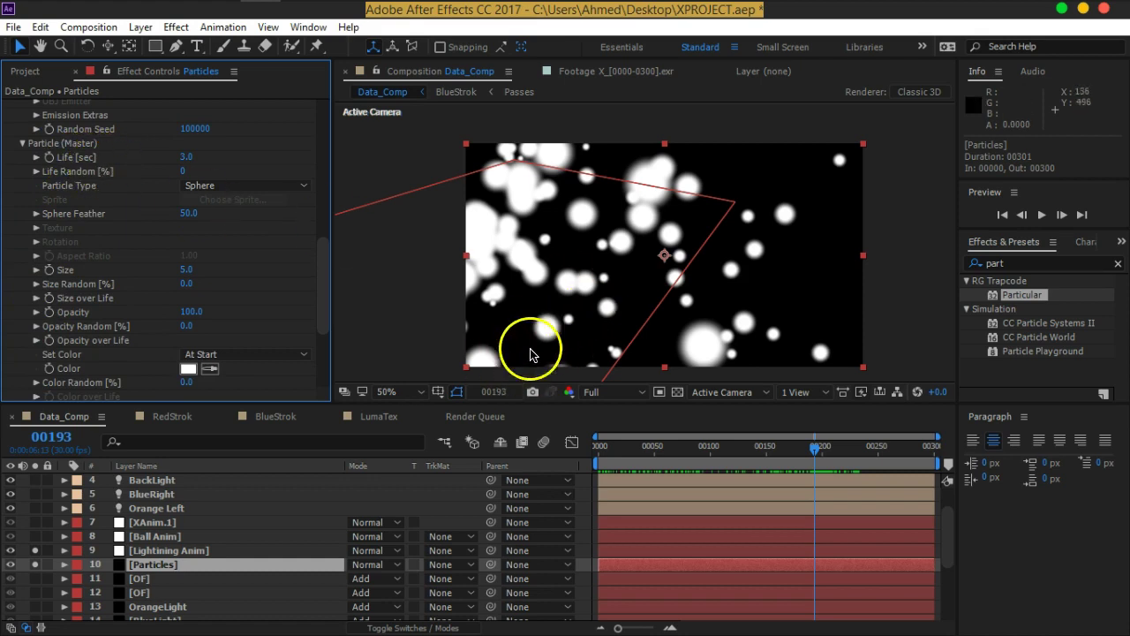
mouse_move(323, 285)
mouse_down()
mouse_move(324, 156)
mouse_move(341, 281)
mouse_up()
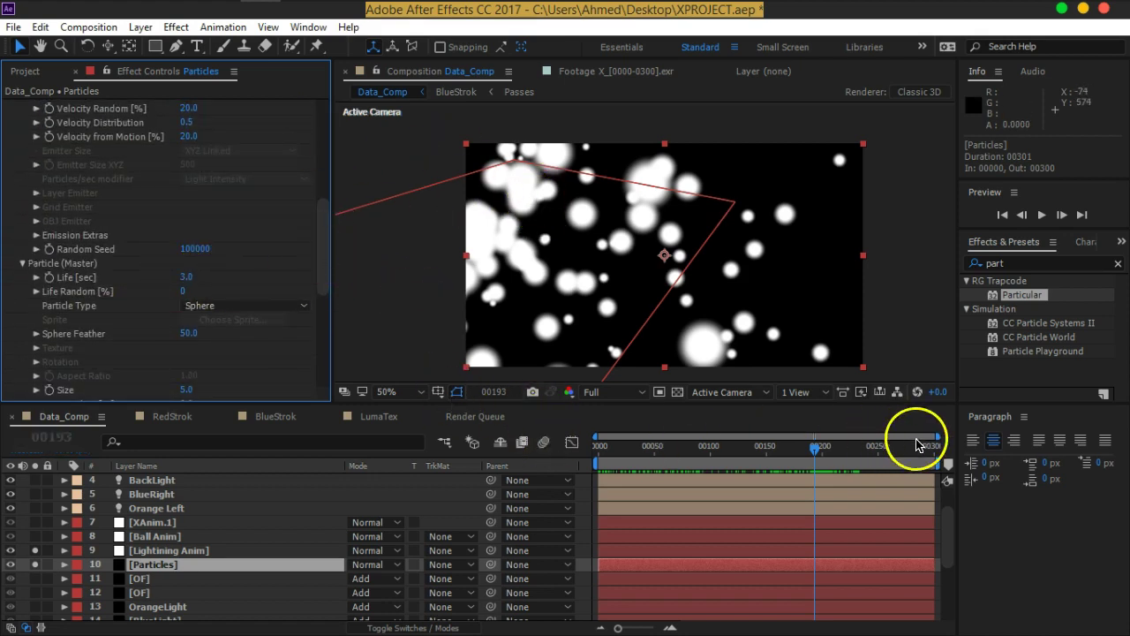
click(186, 279)
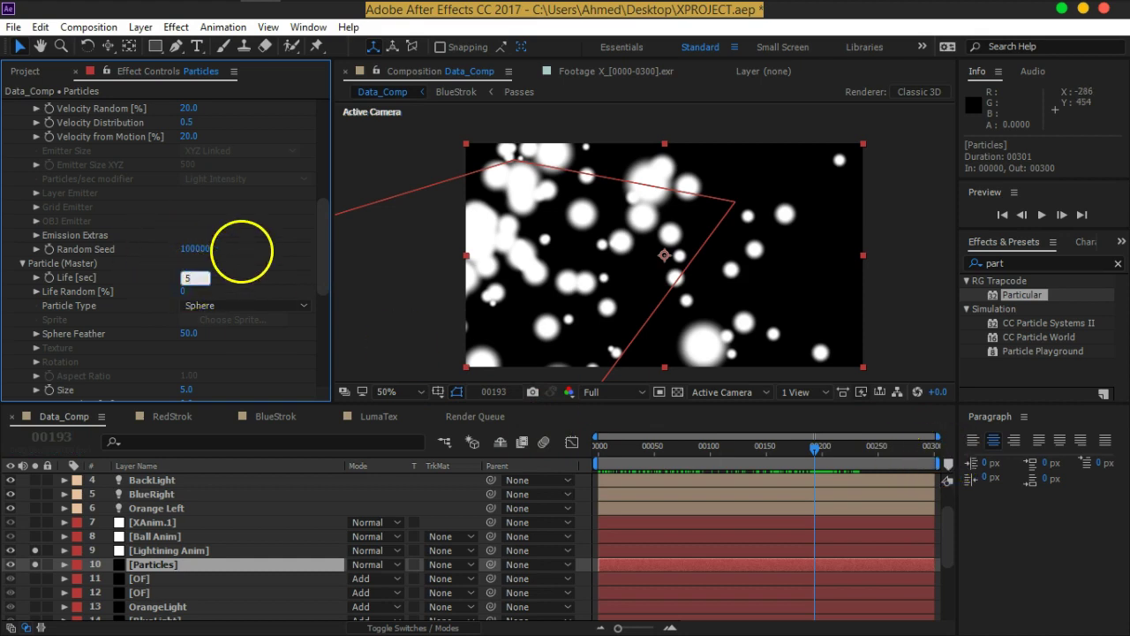
key(Return)
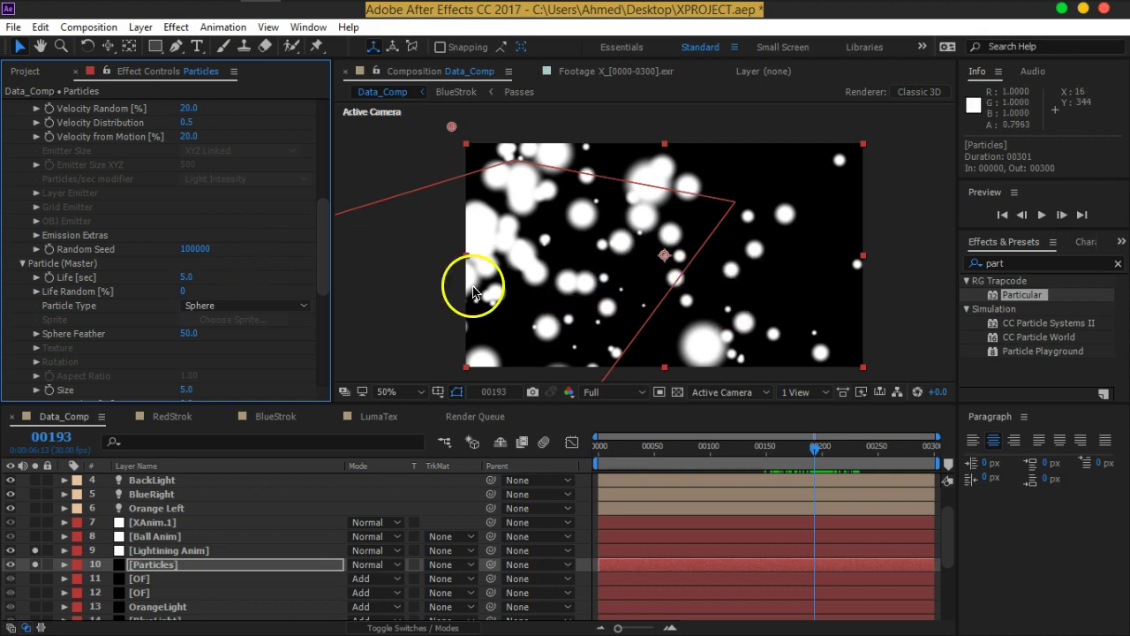
drag(325, 255, 325, 256)
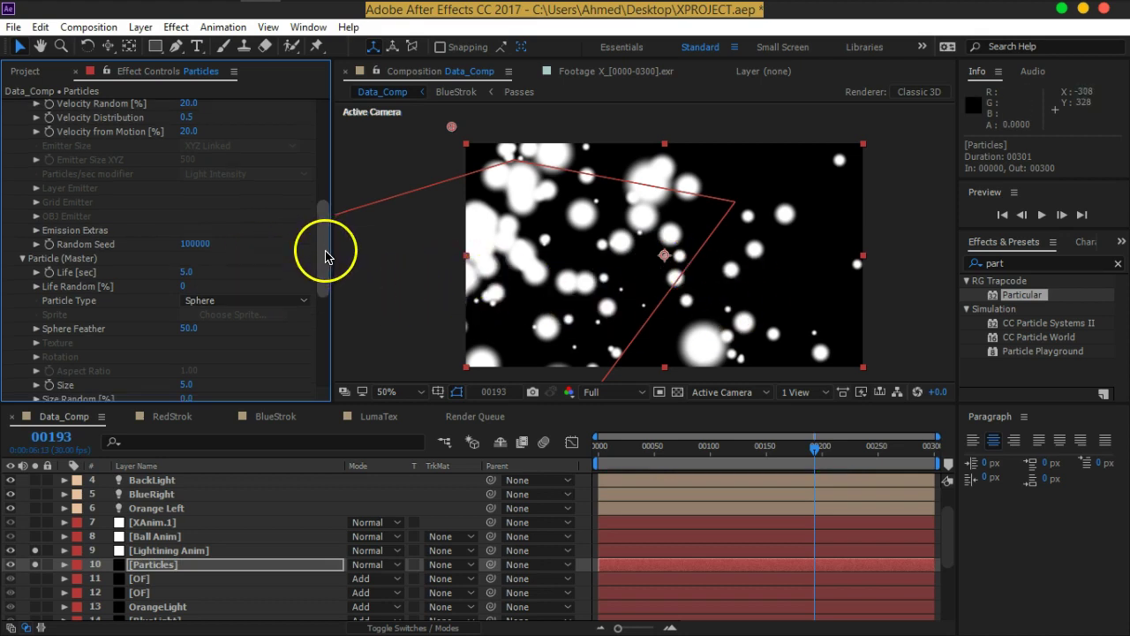
scroll(325, 256, down, 3)
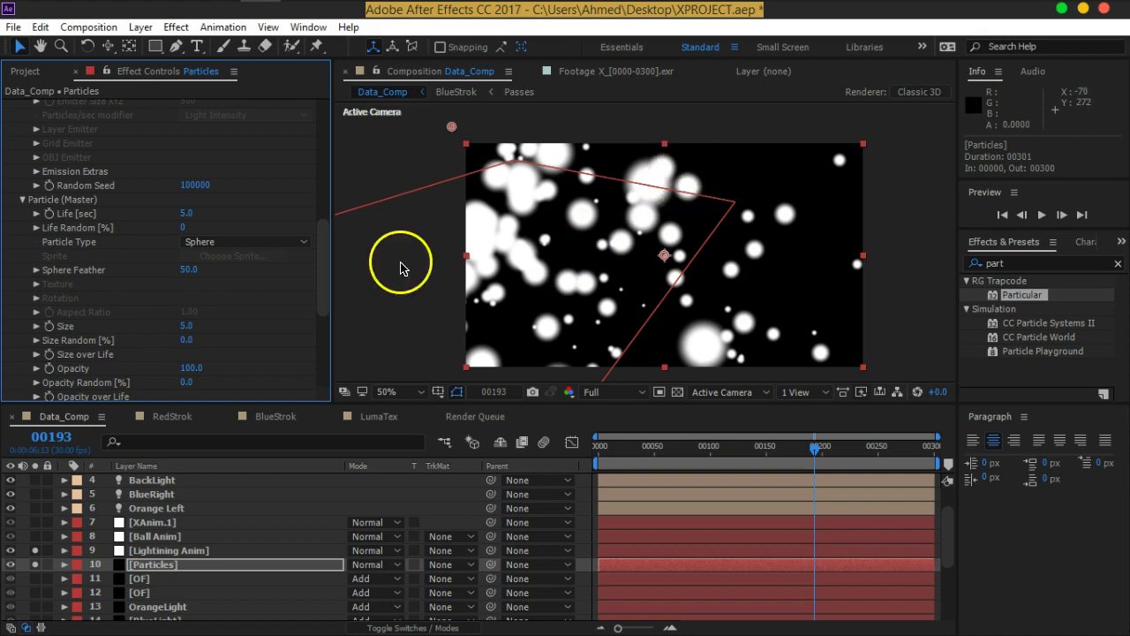
Step: Lower Sphere Feather to 21 and raise Size Random to 54, keeping Size 1.0
mouse_move(171, 270)
mouse_down()
mouse_move(74, 284)
mouse_move(127, 292)
mouse_move(113, 294)
mouse_up()
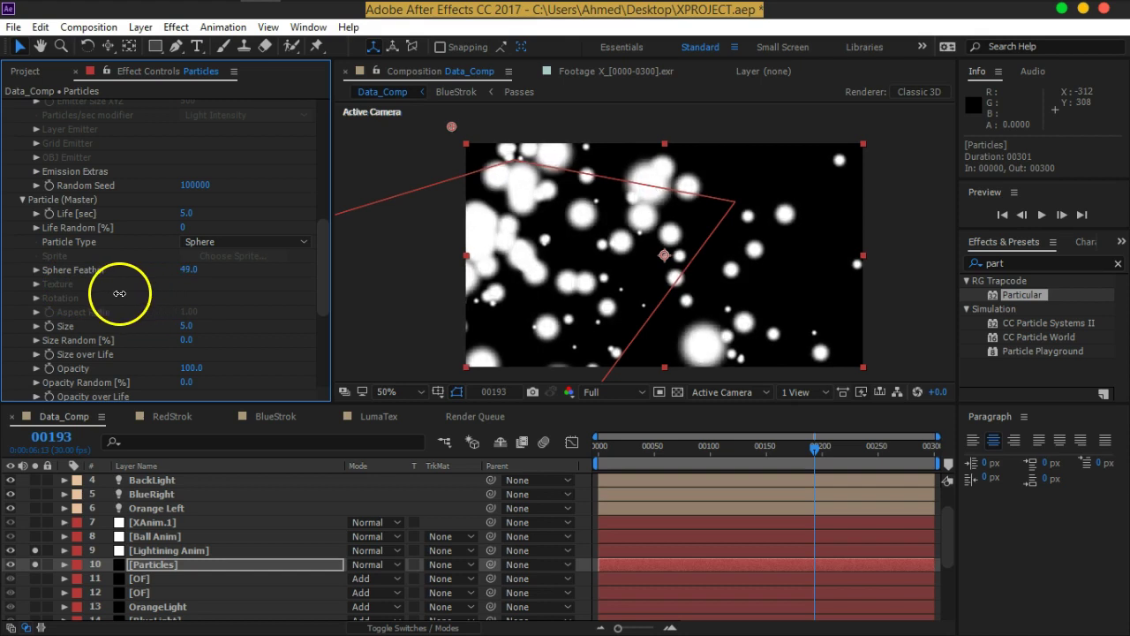
drag(192, 298, 174, 273)
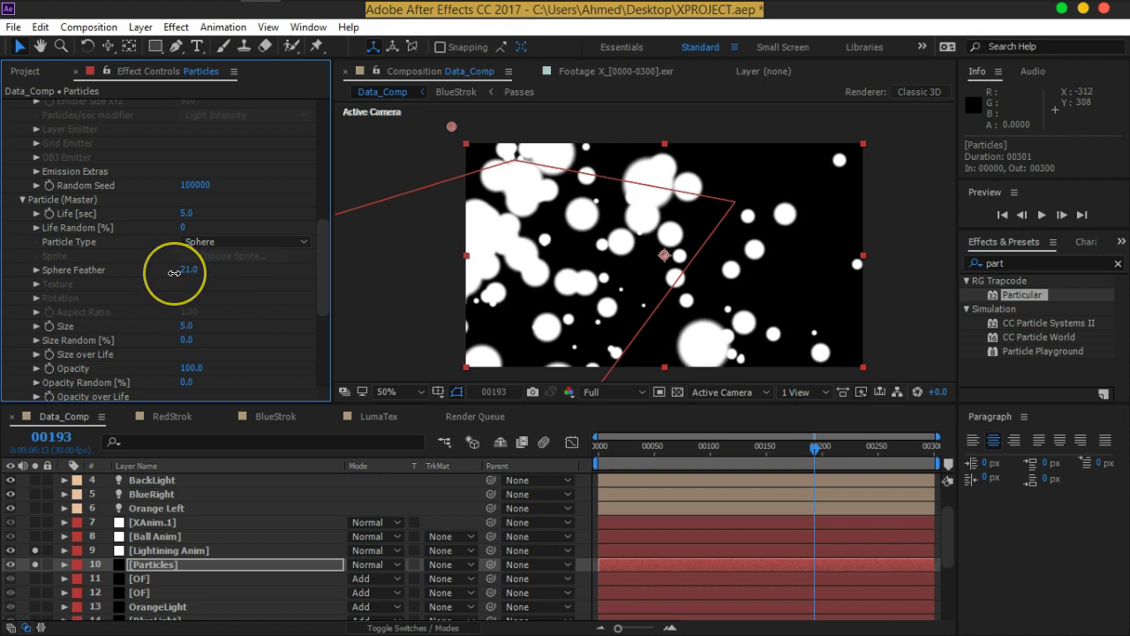
scroll(196, 294, down, 2)
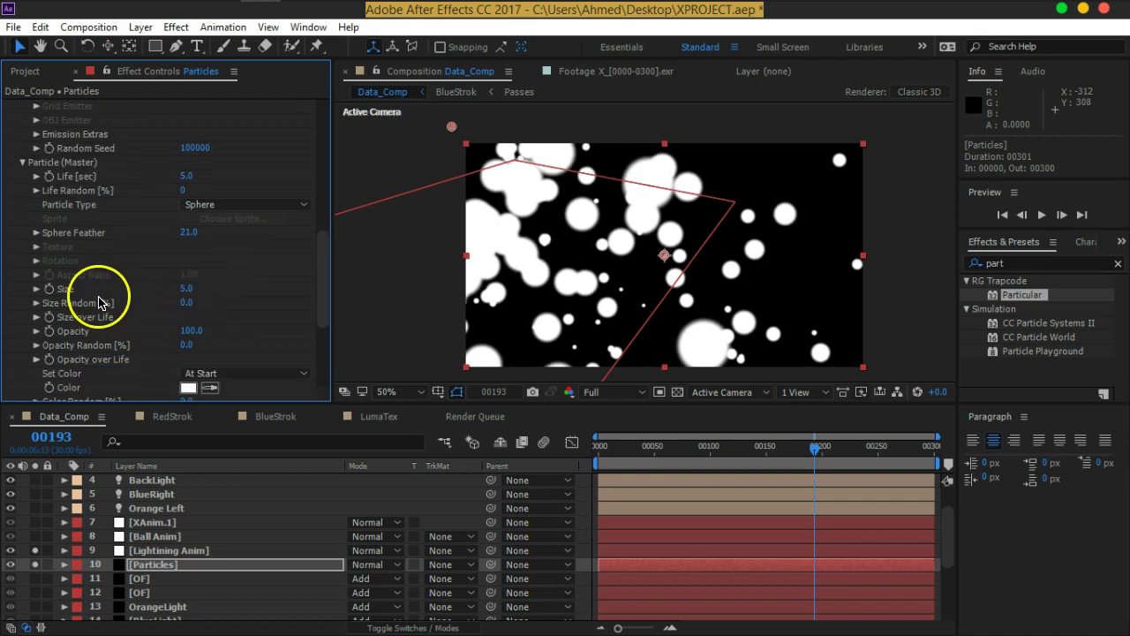
click(186, 288)
text(2)
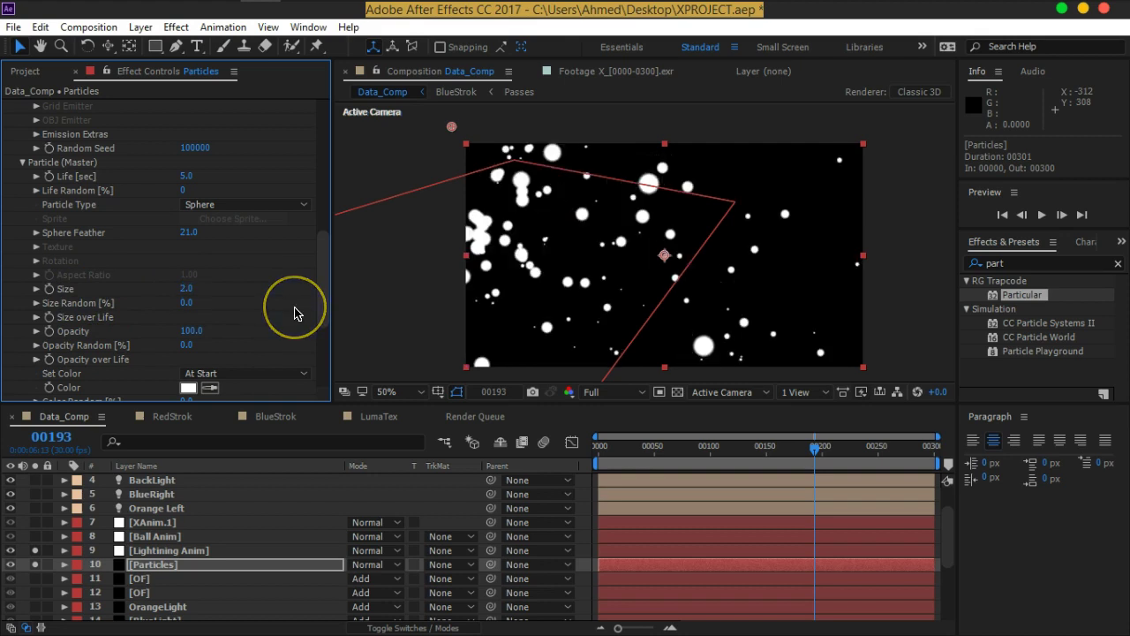
click(190, 292)
click(190, 291)
text(1)
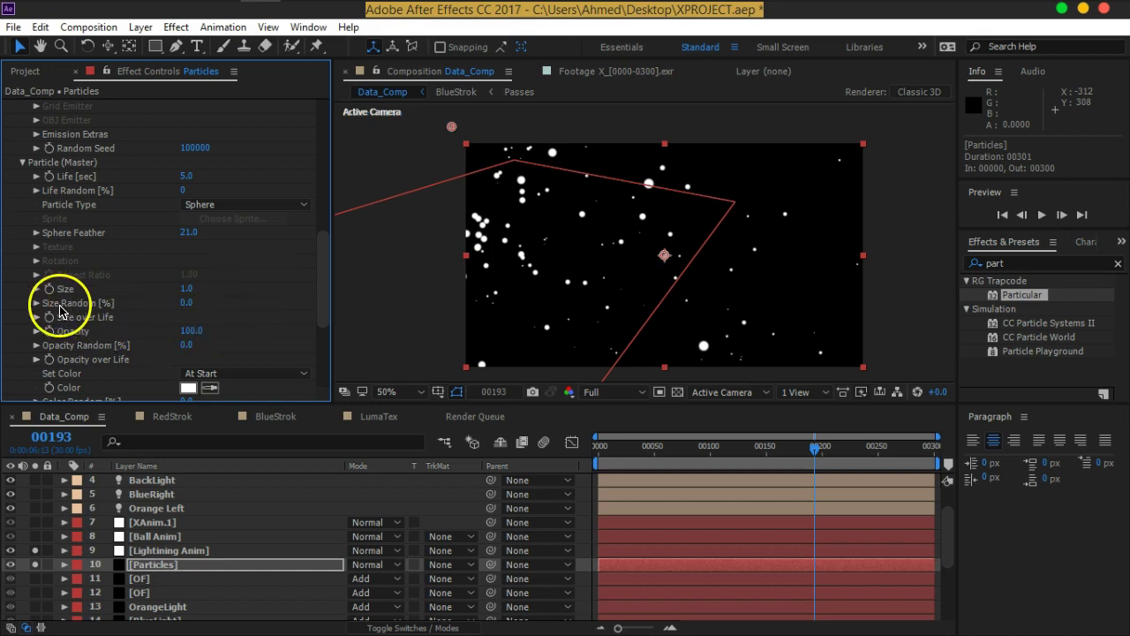
drag(192, 301, 225, 299)
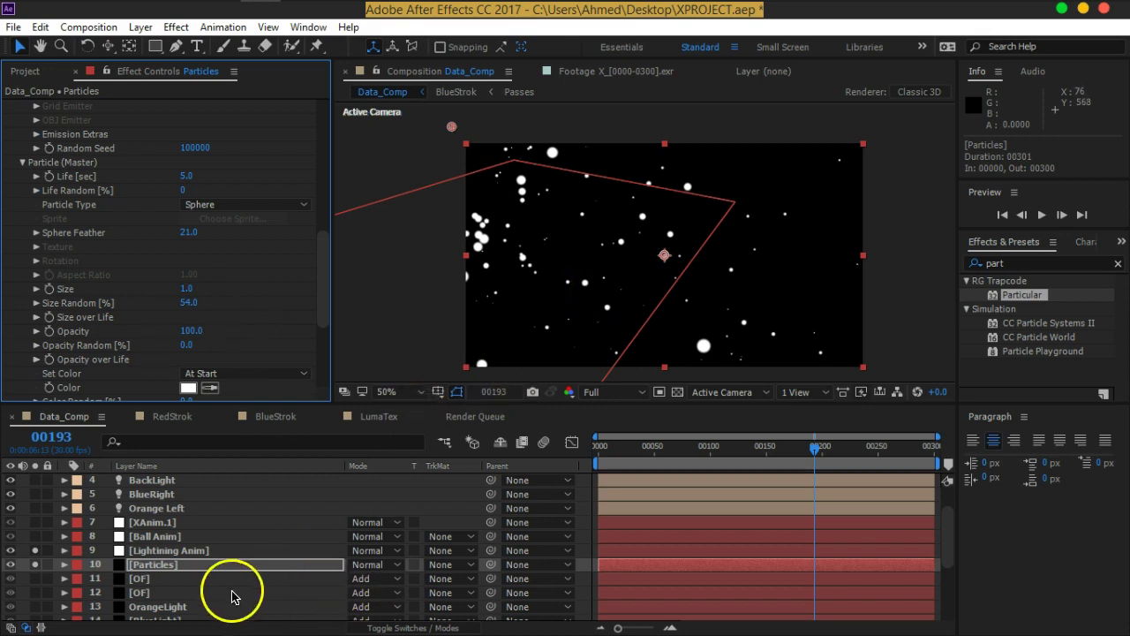
Step: Show layer switches with F4 and enable motion blur on the Particles layer and the composition
click(244, 565)
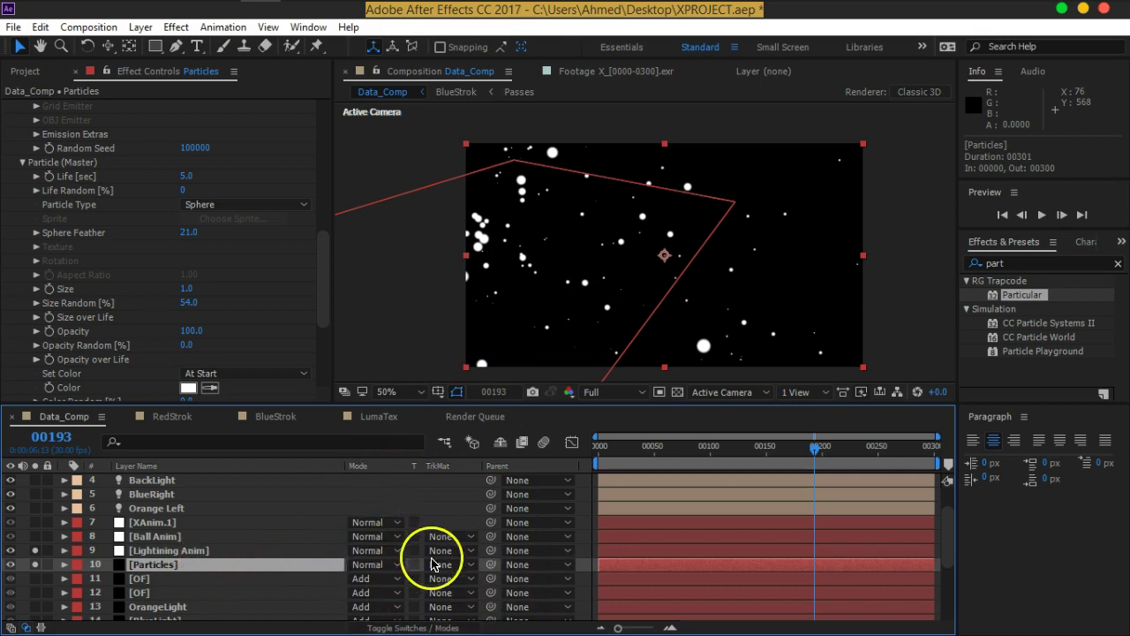
key(F4)
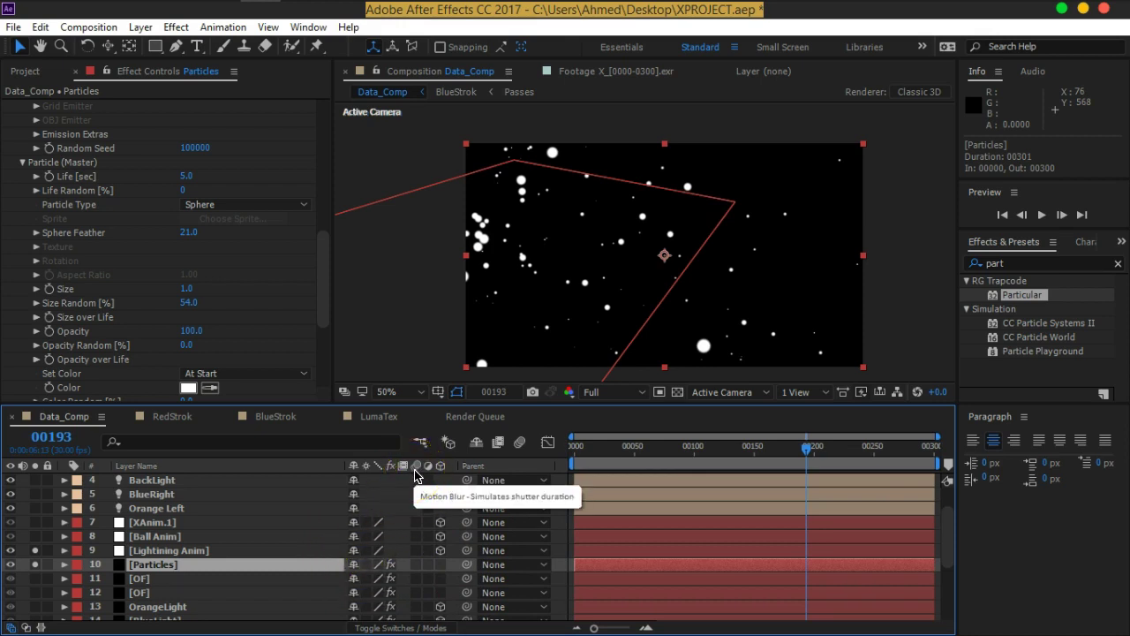
click(416, 565)
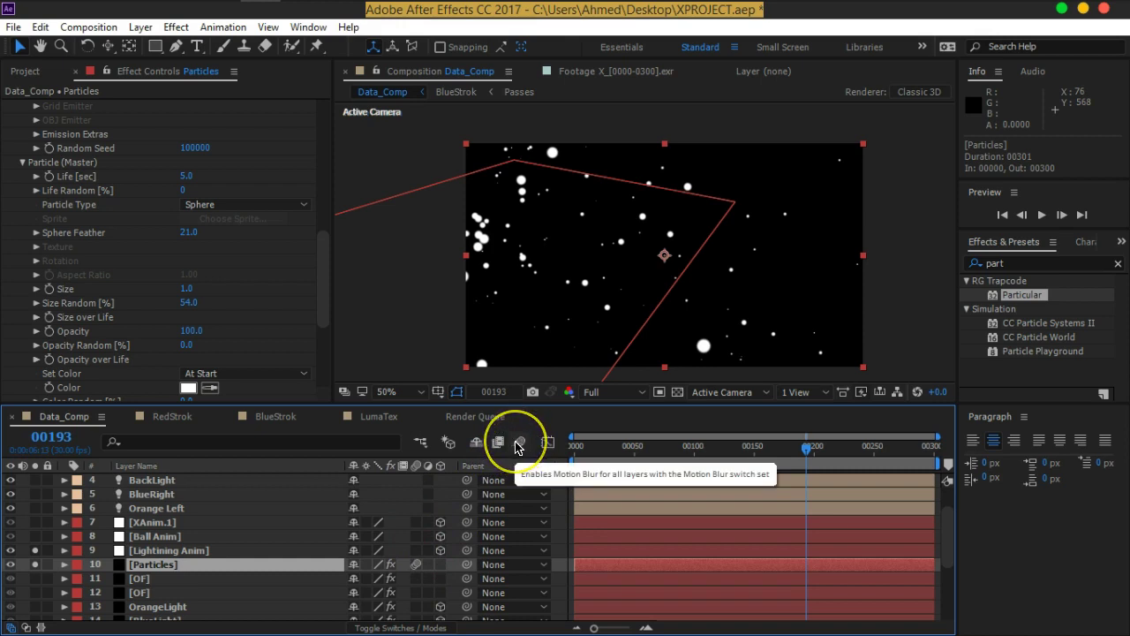
click(519, 443)
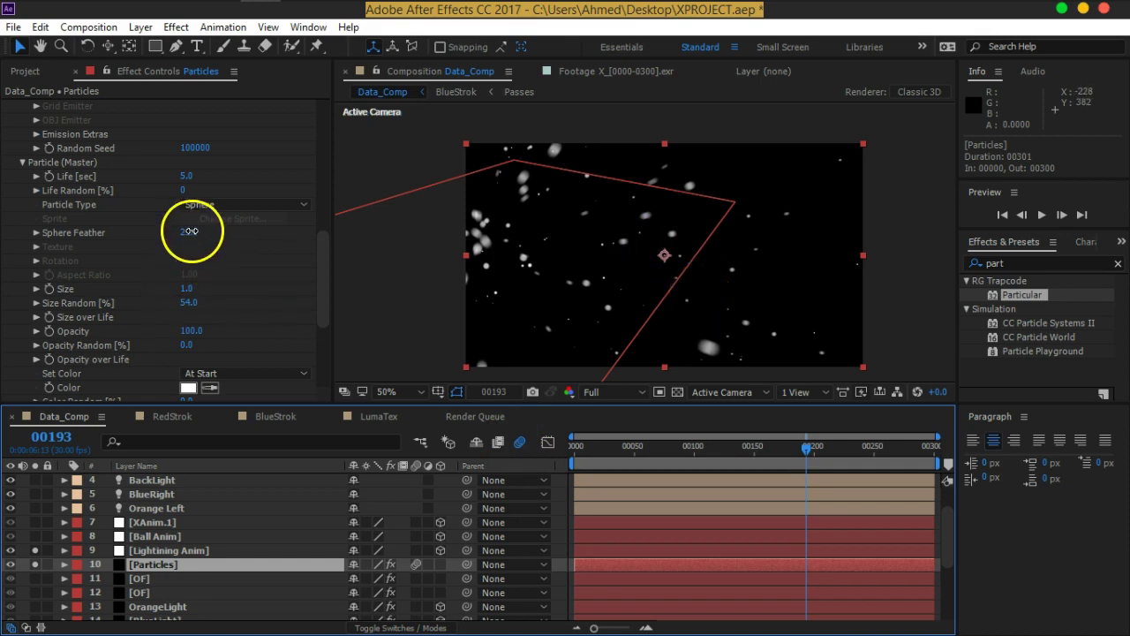
Step: Lower Sphere Feather to 8 and set particle Size to 0.5, then scrub to check
drag(190, 230, 168, 230)
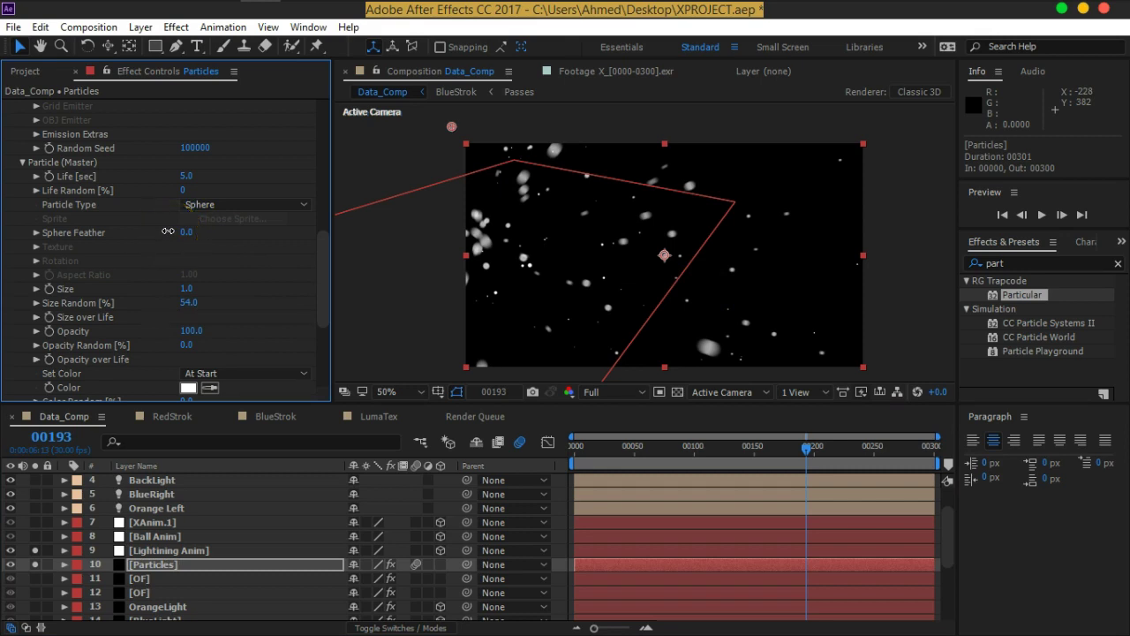
click(186, 289)
text(0.5)
key(Return)
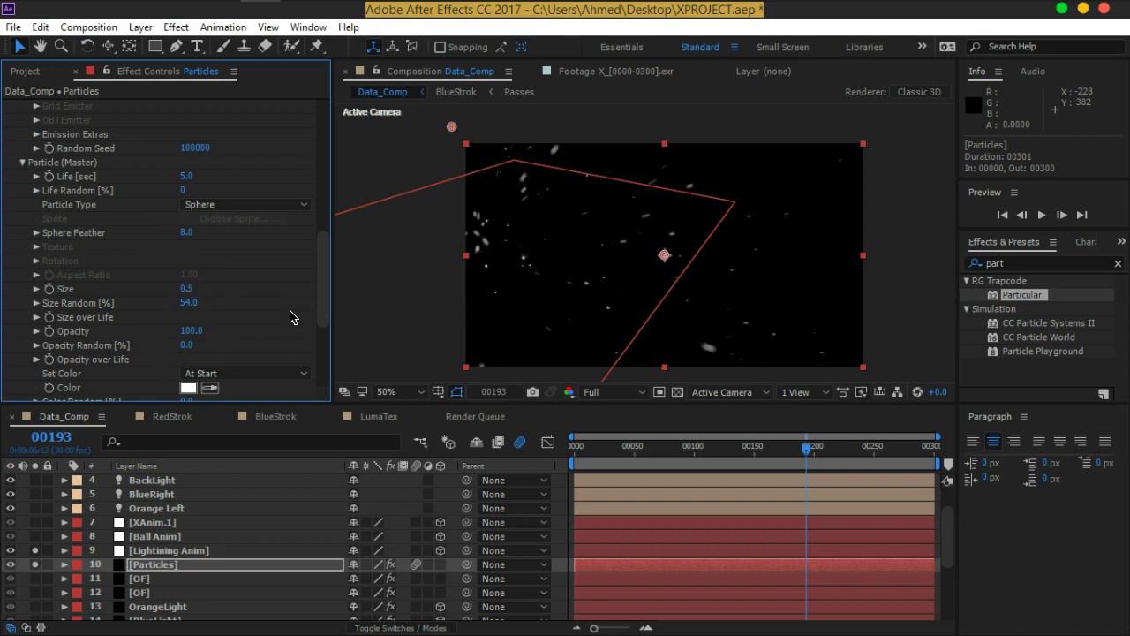
mouse_move(806, 450)
mouse_down()
mouse_move(770, 453)
mouse_move(819, 455)
mouse_up()
mouse_move(841, 455)
mouse_down()
mouse_move(673, 457)
mouse_move(661, 449)
mouse_move(699, 450)
mouse_move(575, 453)
mouse_move(606, 449)
mouse_move(574, 443)
mouse_up()
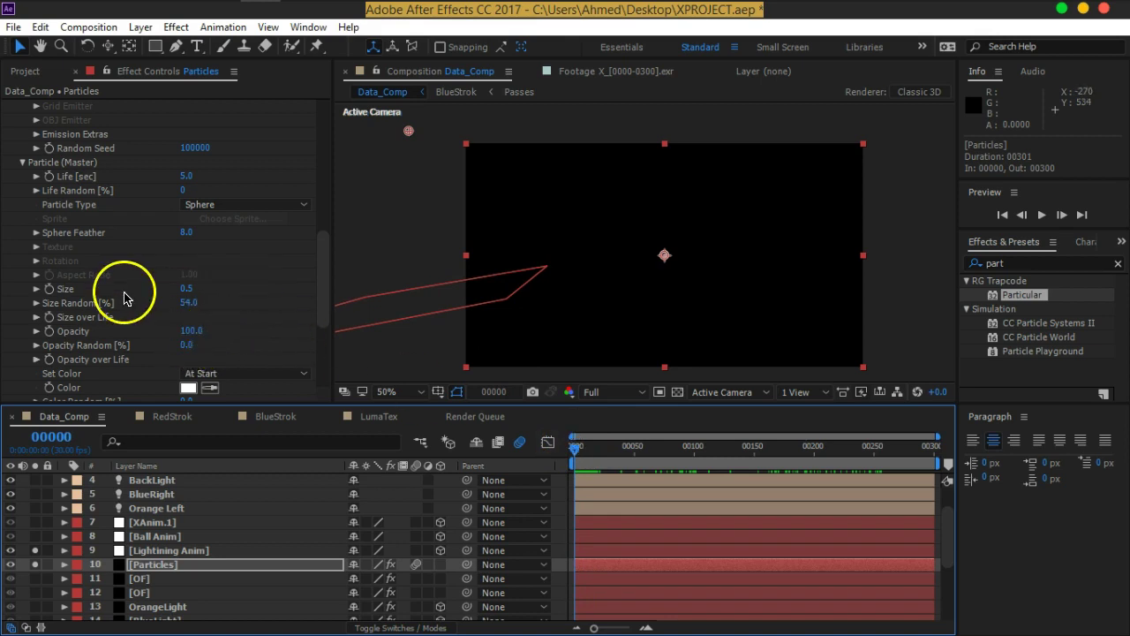
Step: Expand Emission Extras and set Pre Run to 50
scroll(97, 271, down, 4)
scroll(99, 272, down, 1)
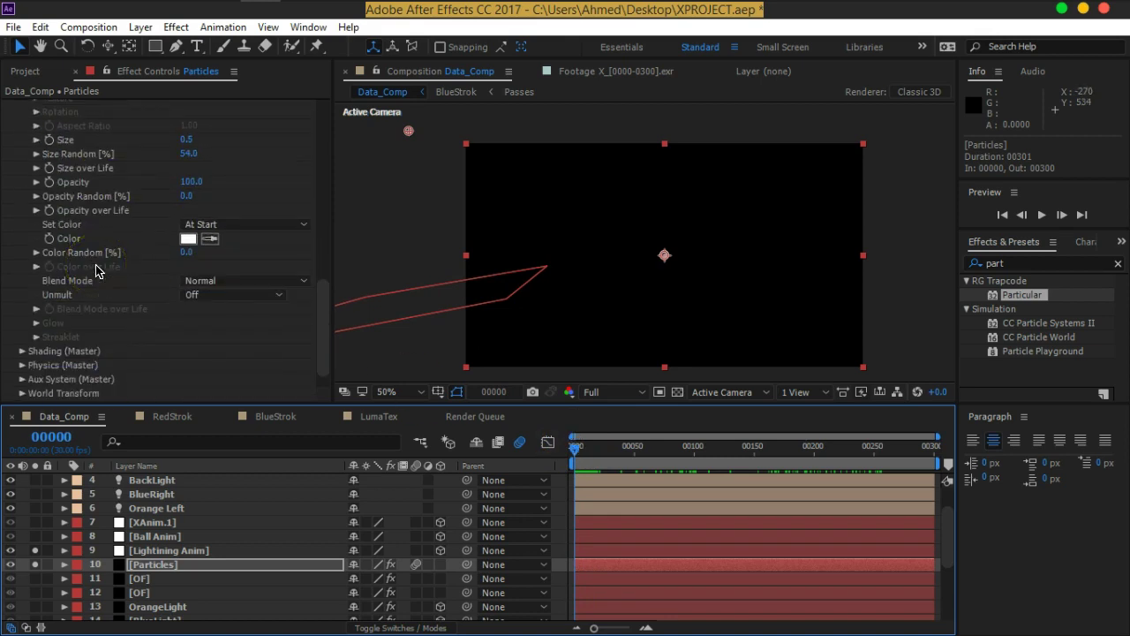
scroll(100, 274, down, 1)
scroll(99, 274, up, 2)
scroll(99, 273, up, 1)
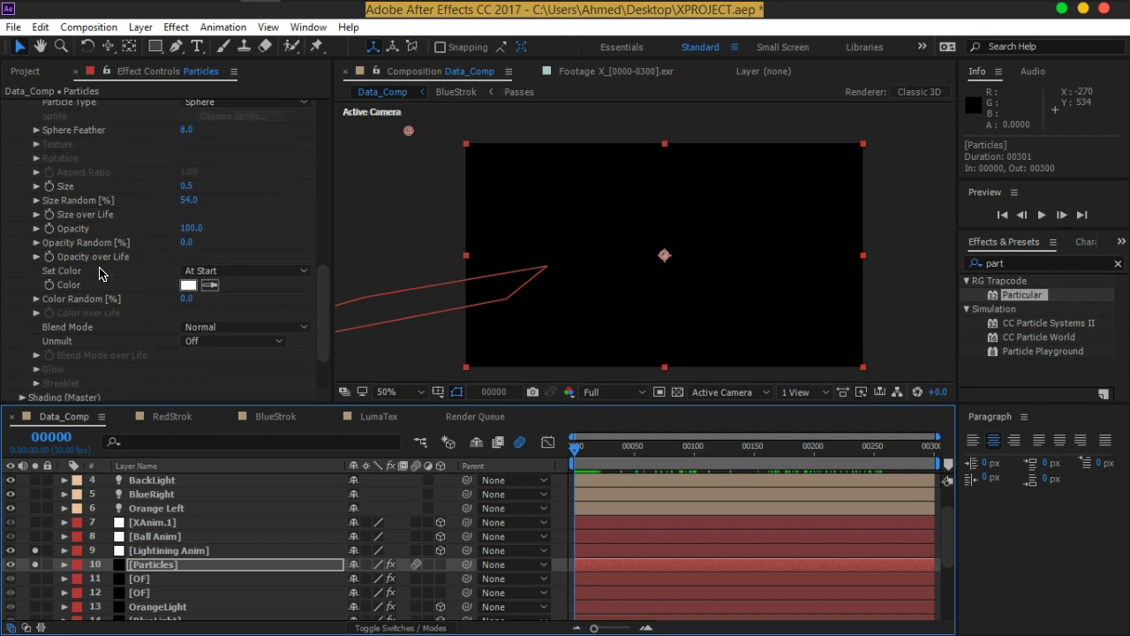
scroll(99, 273, up, 2)
scroll(99, 274, up, 1)
scroll(99, 273, up, 3)
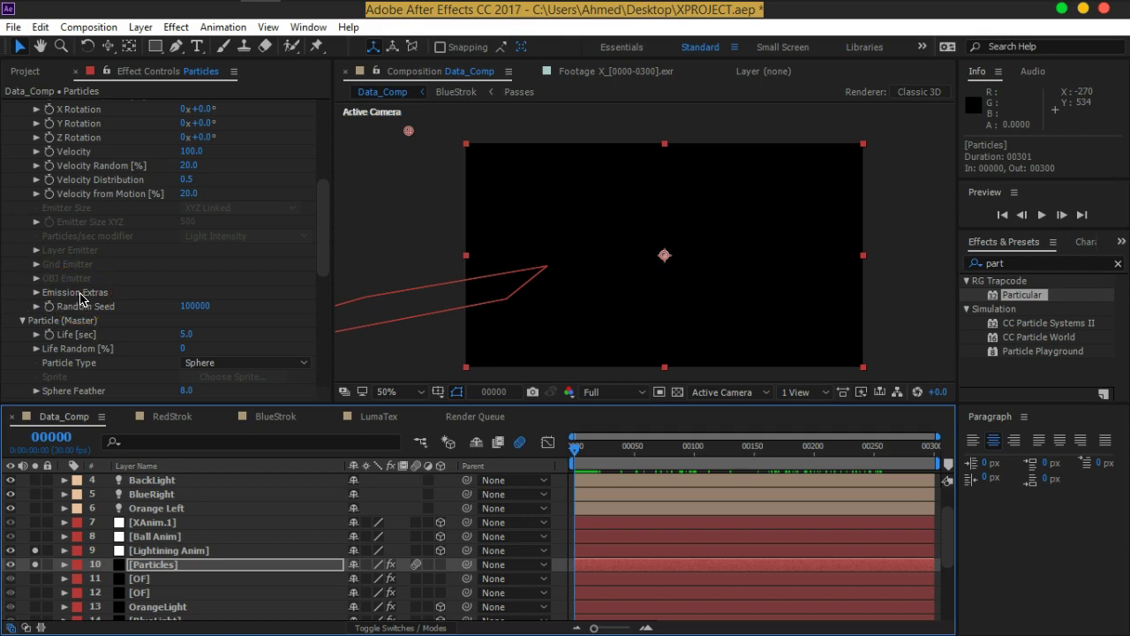
click(36, 293)
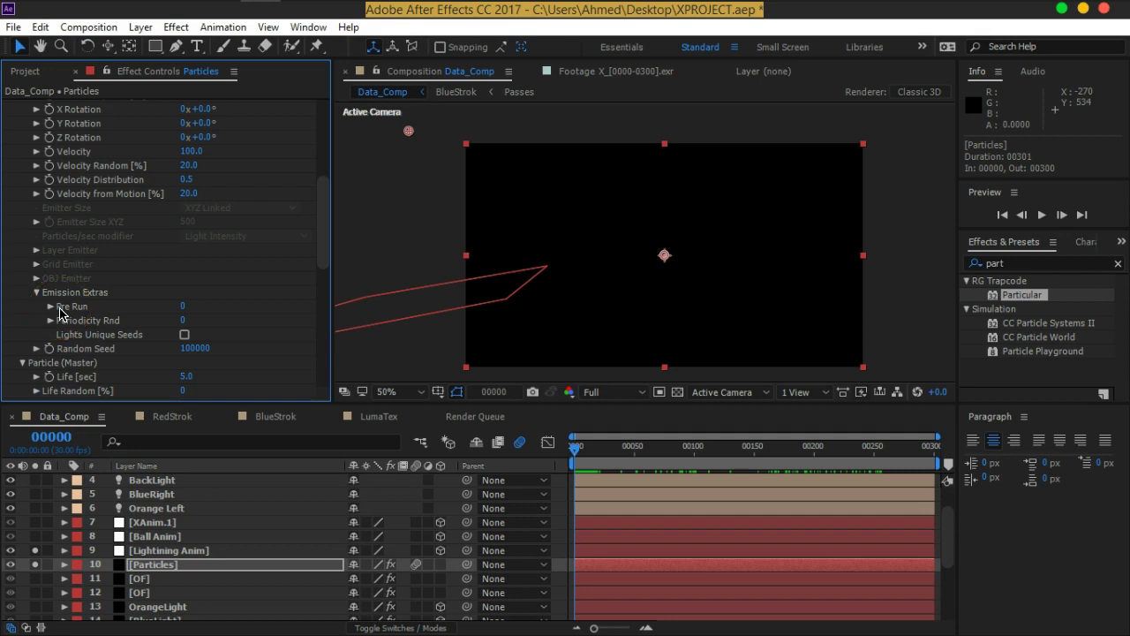
drag(182, 307, 216, 305)
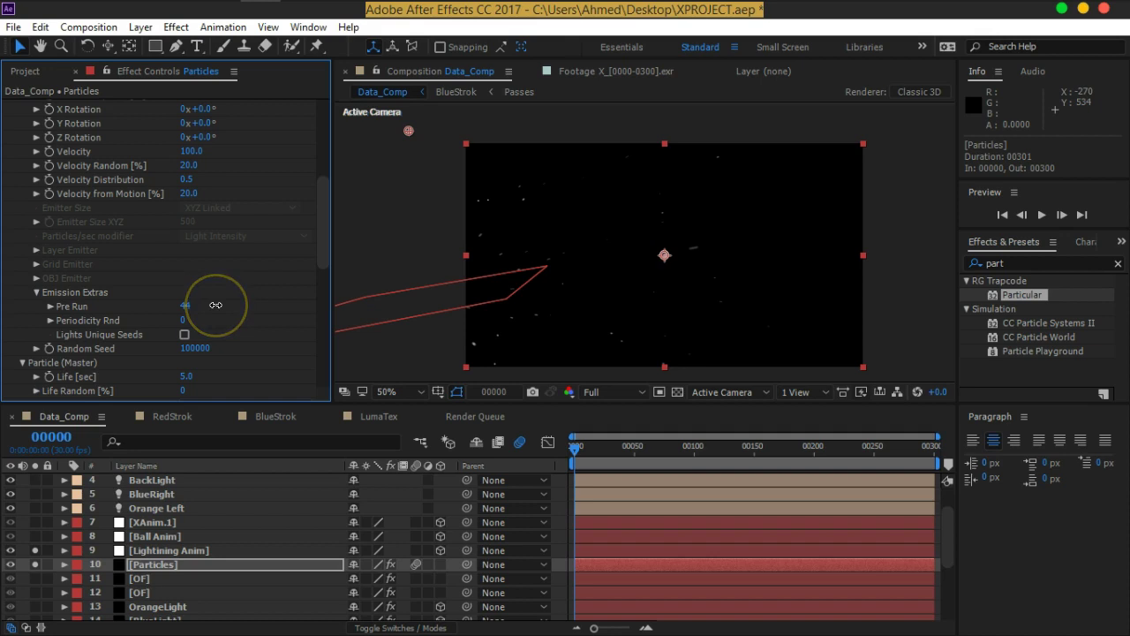
drag(369, 306, 427, 310)
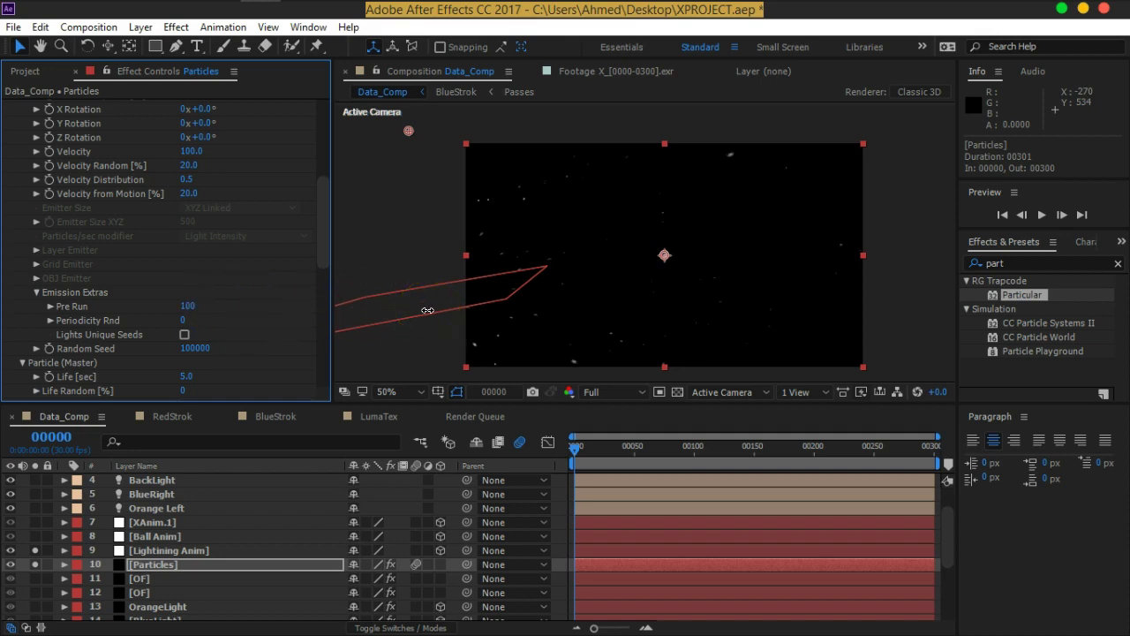
click(193, 307)
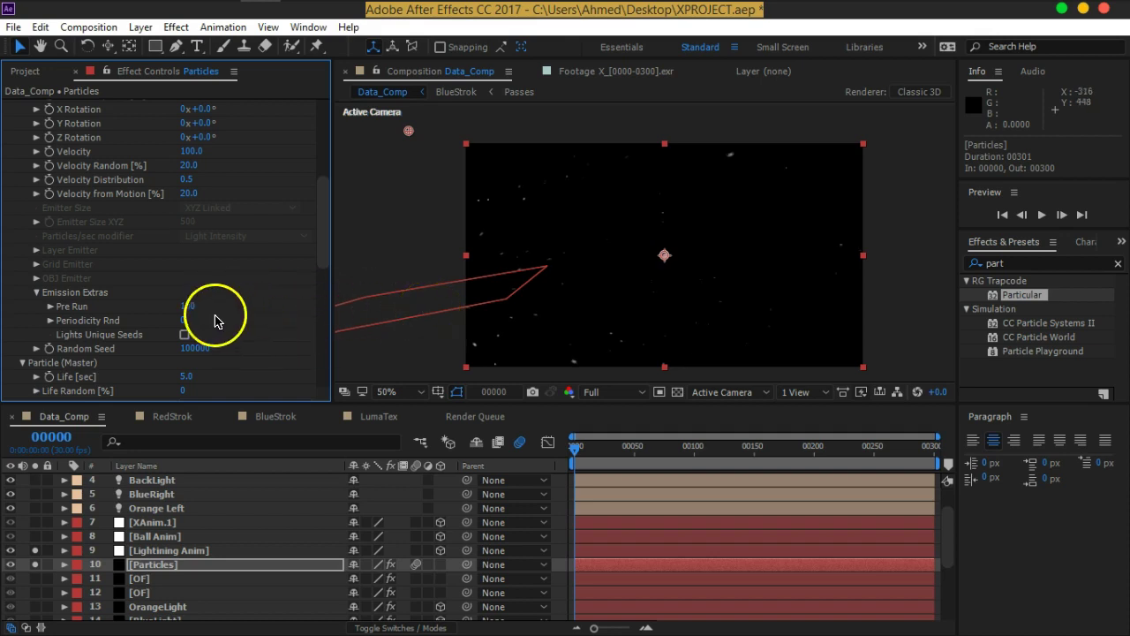
text(50)
click(298, 310)
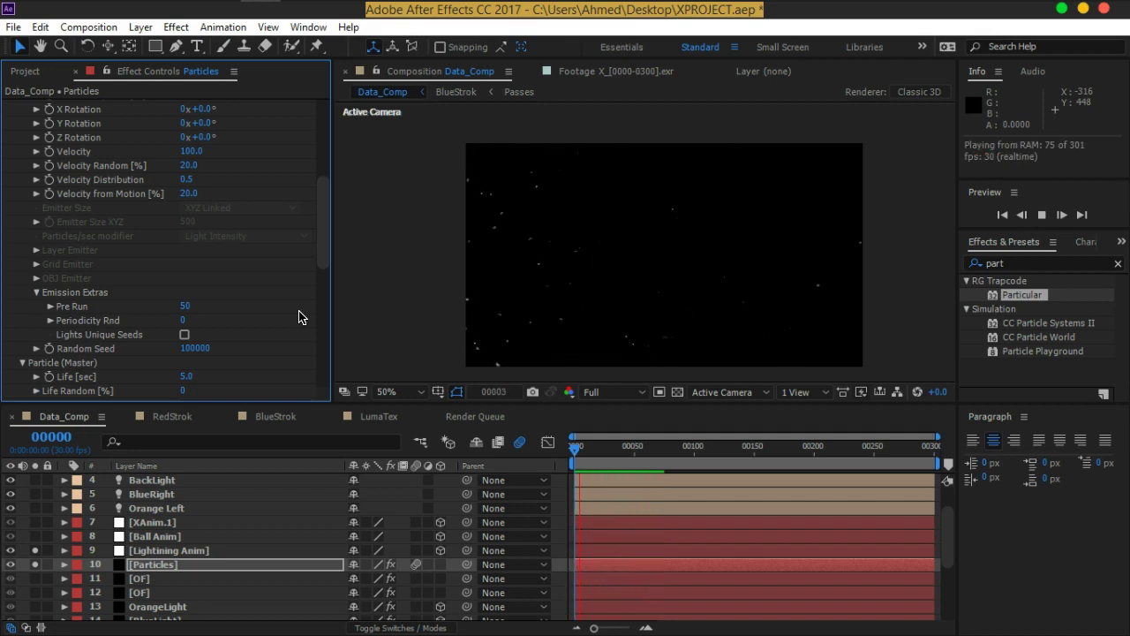
Step: Preview the particle animation and scrub to frame 214 to review it
key(space)
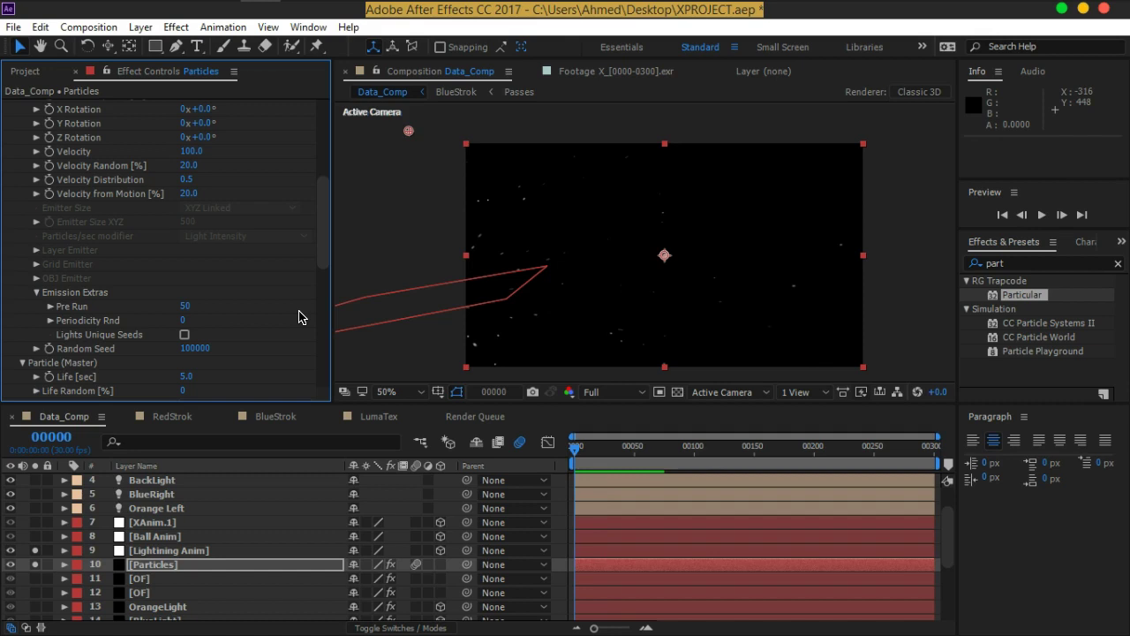
key(space)
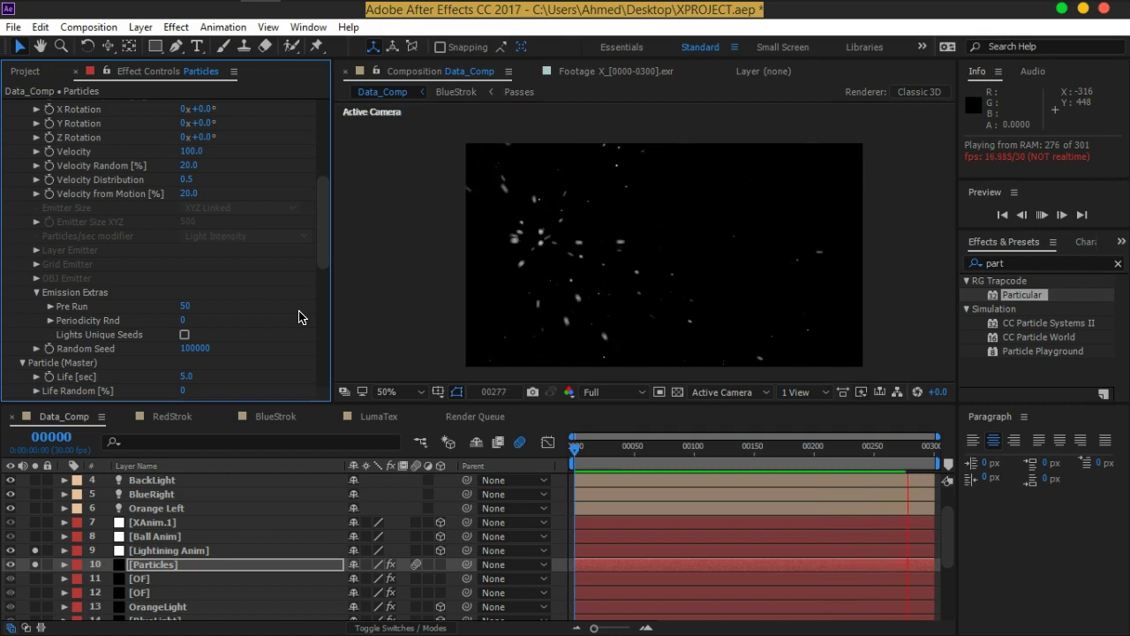
drag(722, 457, 848, 453)
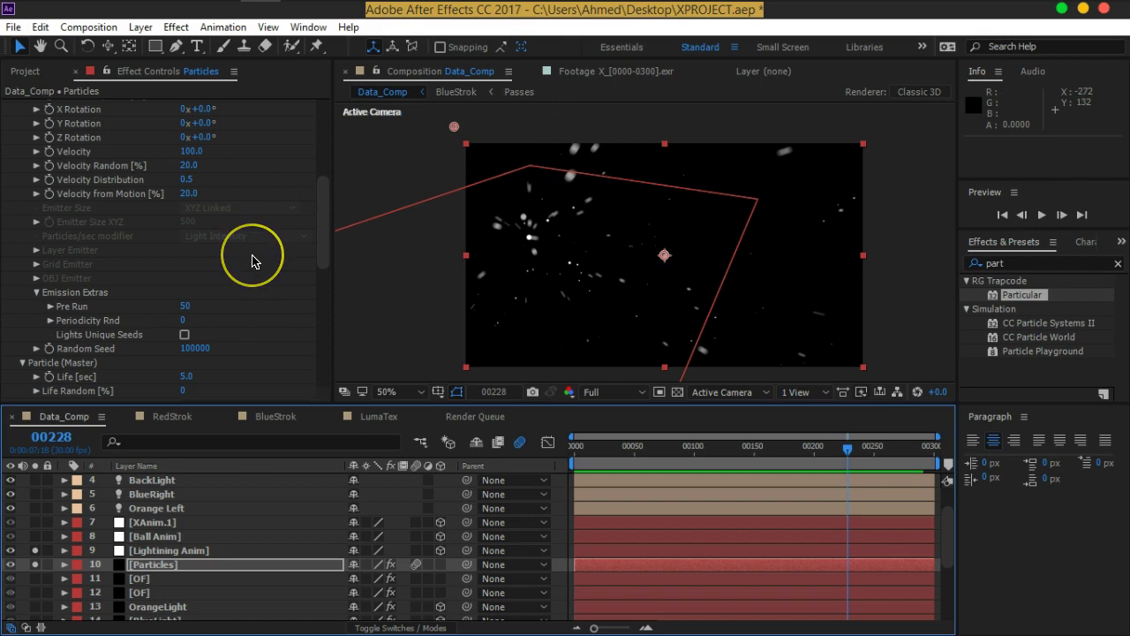
scroll(252, 258, up, 2)
scroll(253, 257, up, 2)
scroll(254, 258, down, 8)
scroll(255, 261, down, 3)
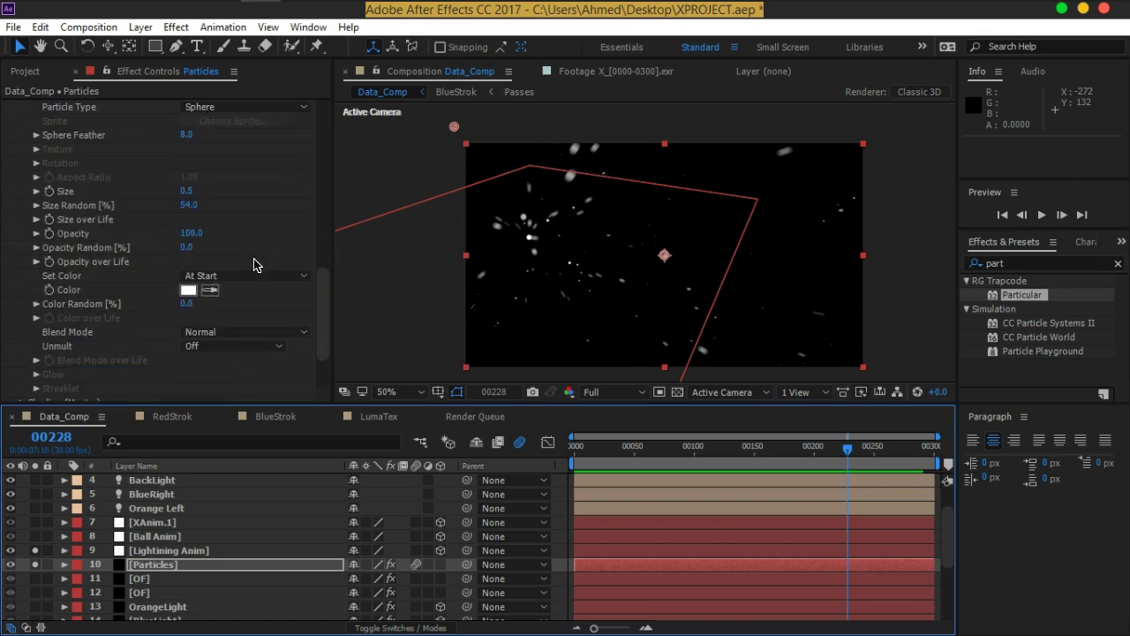
drag(190, 206, 134, 211)
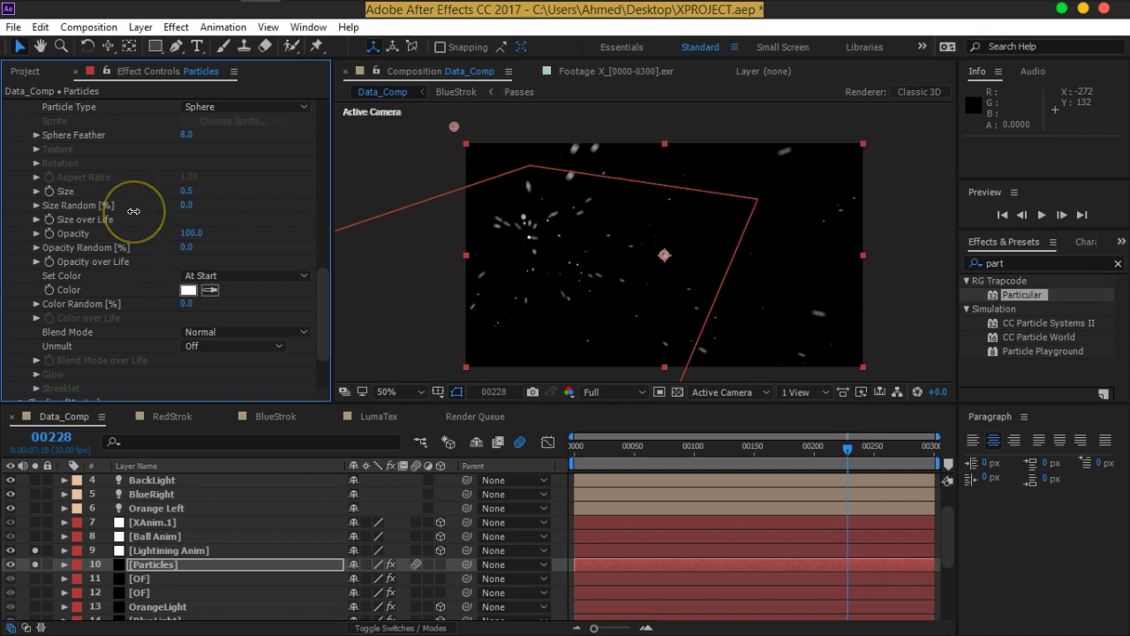
drag(177, 203, 244, 217)
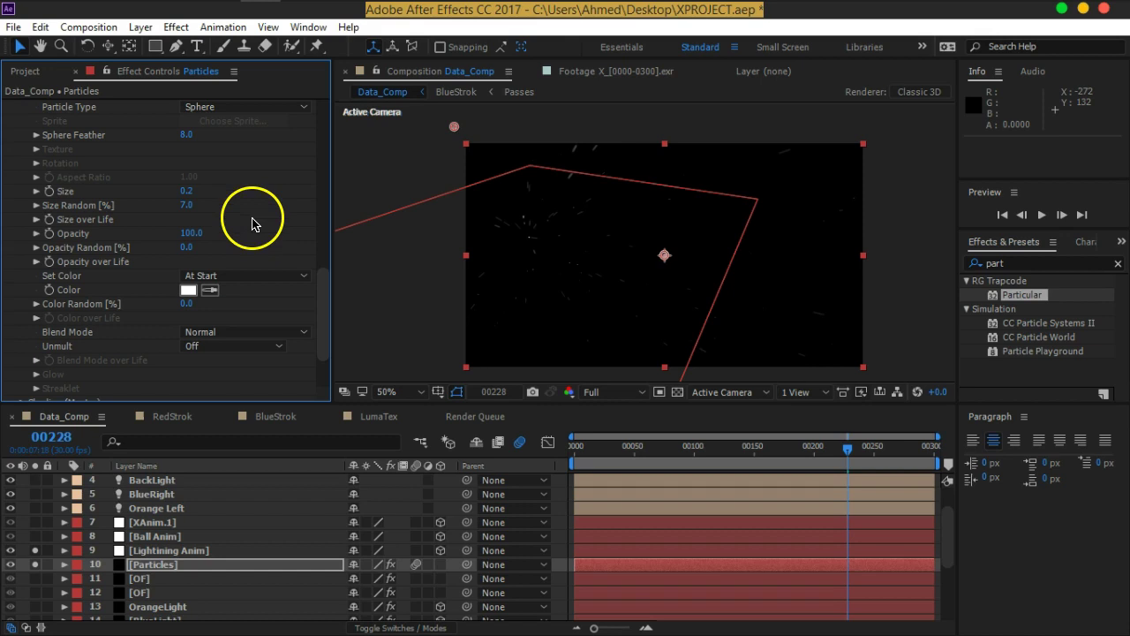
mouse_move(194, 207)
mouse_down()
mouse_move(238, 208)
mouse_move(217, 210)
mouse_up()
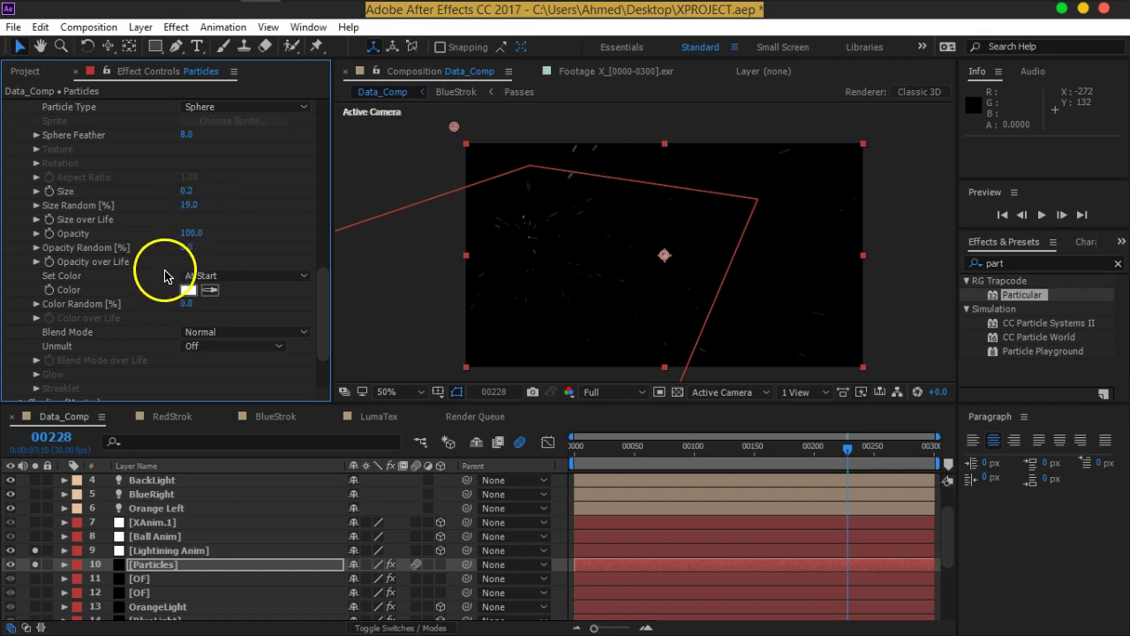
scroll(166, 265, up, 3)
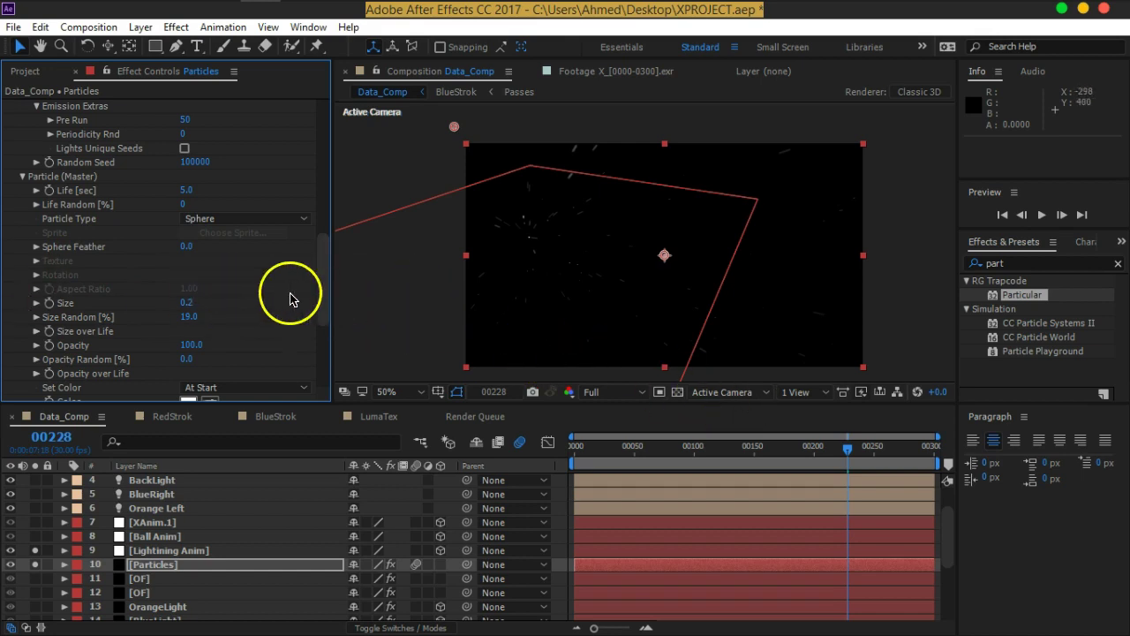
scroll(288, 298, down, 1)
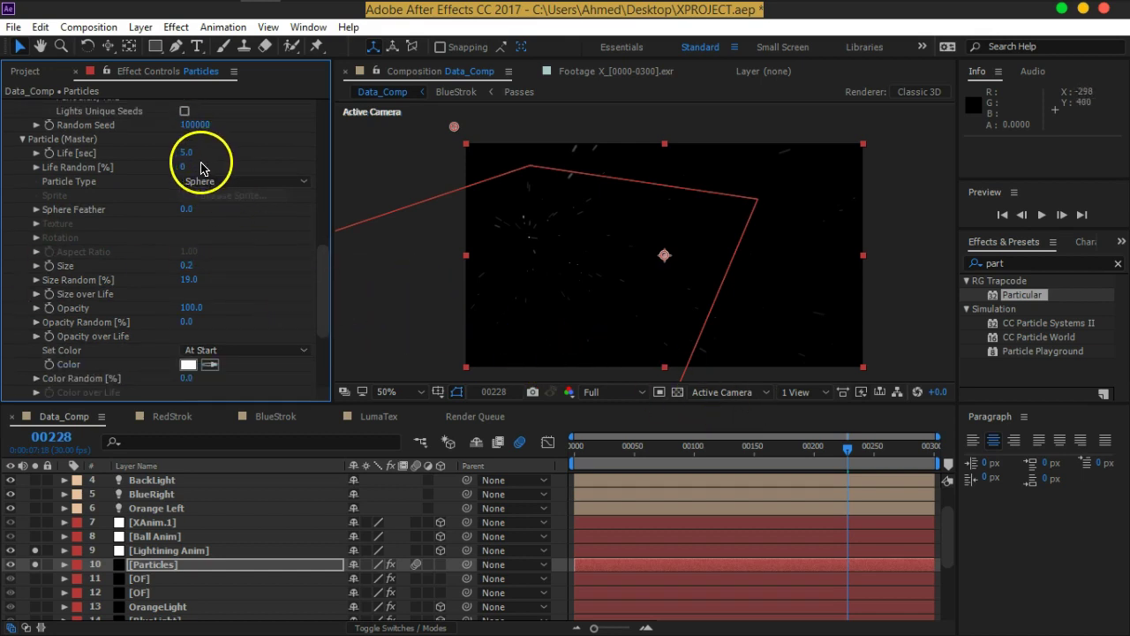
scroll(238, 270, down, 1)
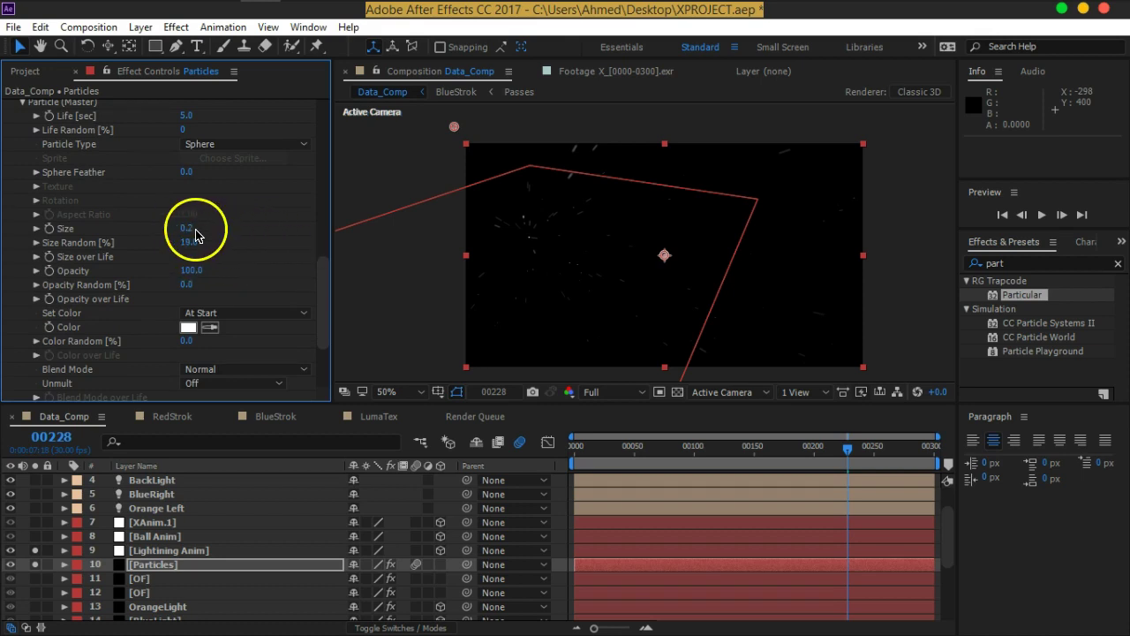
click(202, 228)
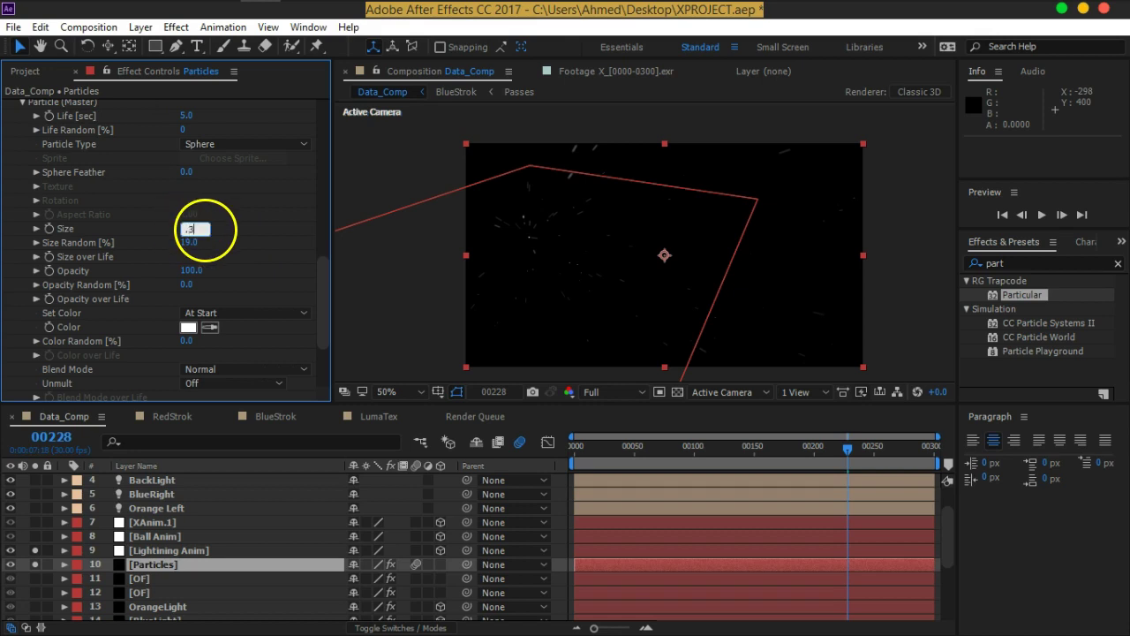
key(Return)
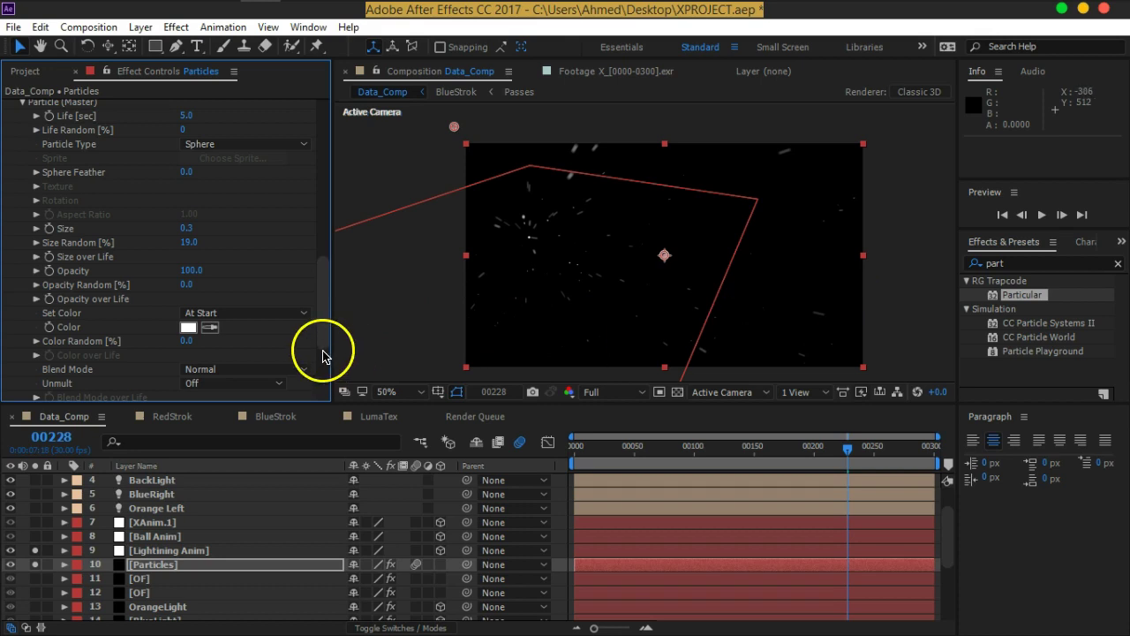
scroll(318, 305, down, 3)
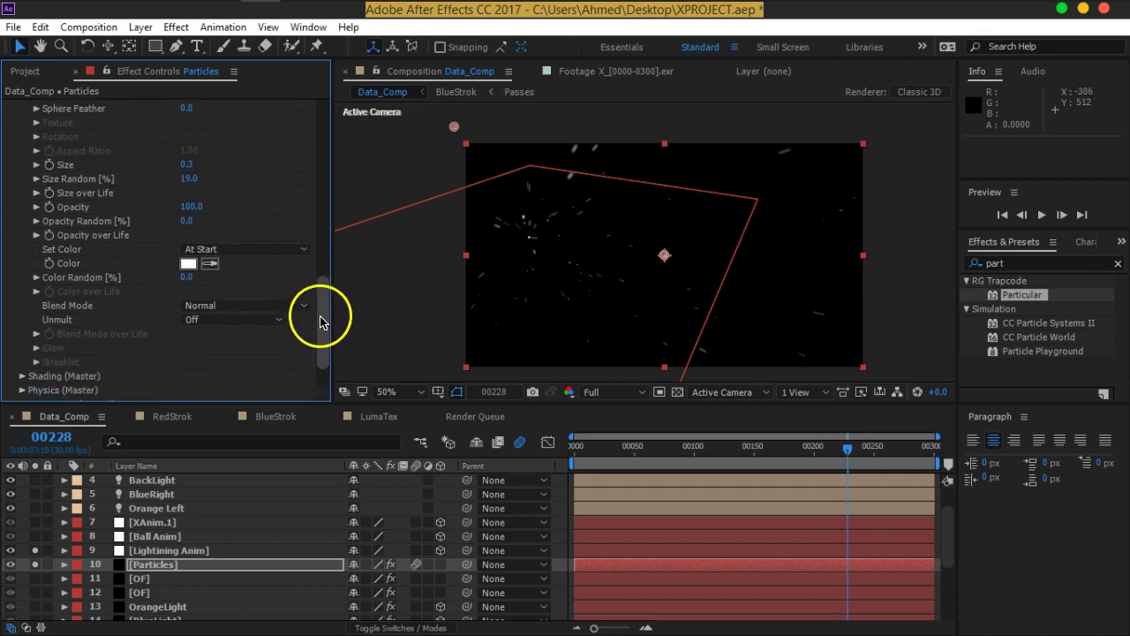
scroll(319, 322, down, 3)
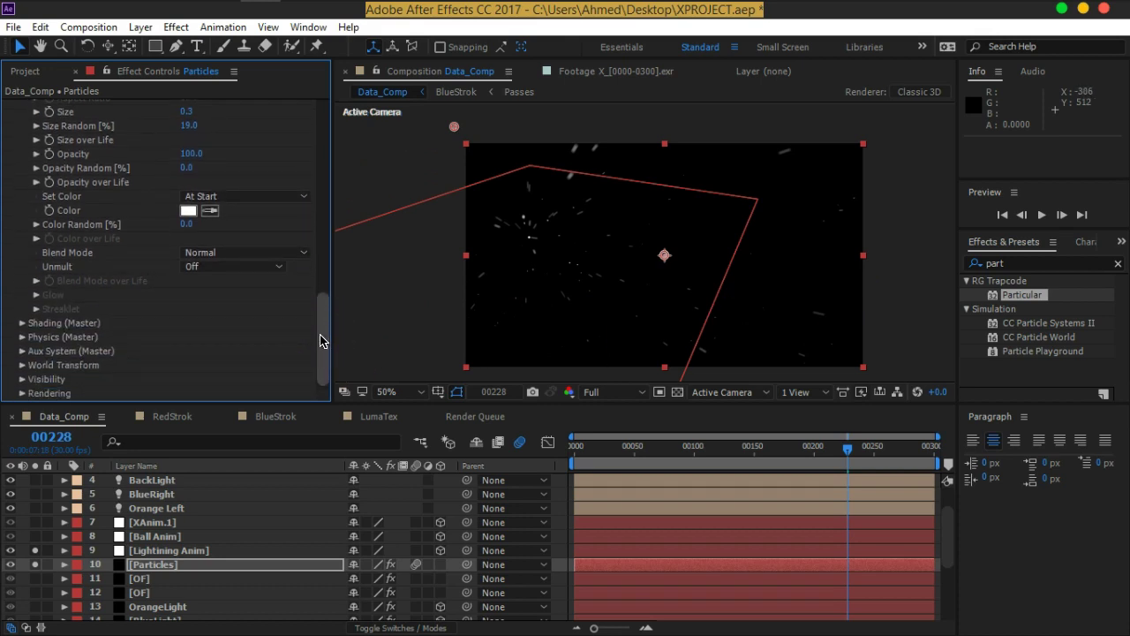
Step: Turn off layer and composition motion blur and expand Particular's Rendering > Motion Blur settings
click(416, 565)
click(518, 443)
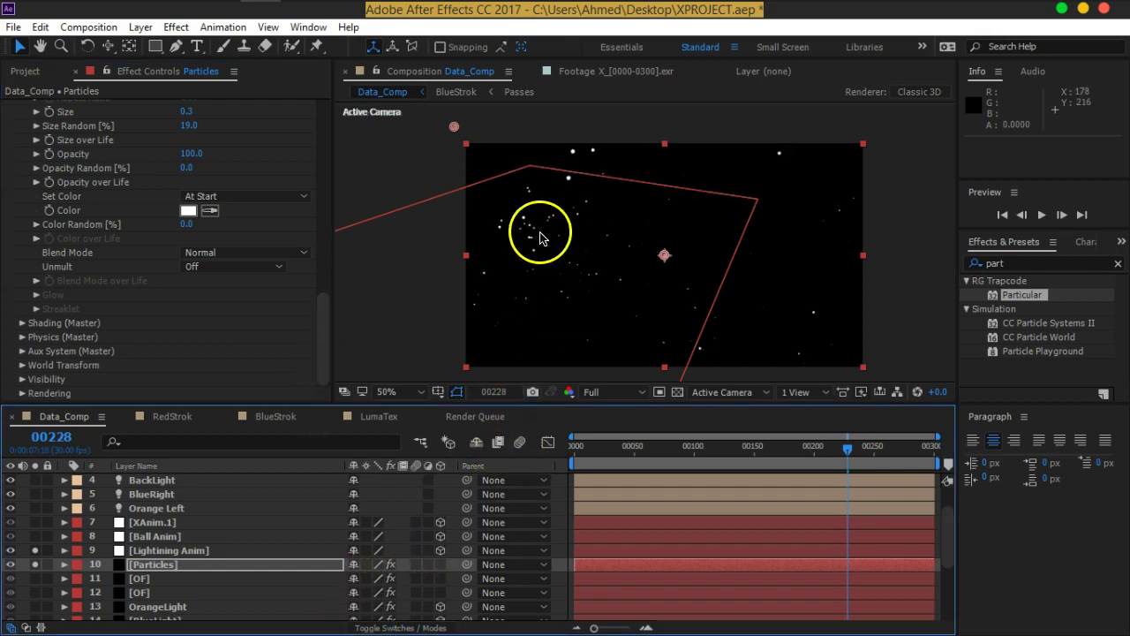
click(23, 393)
scroll(25, 388, down, 3)
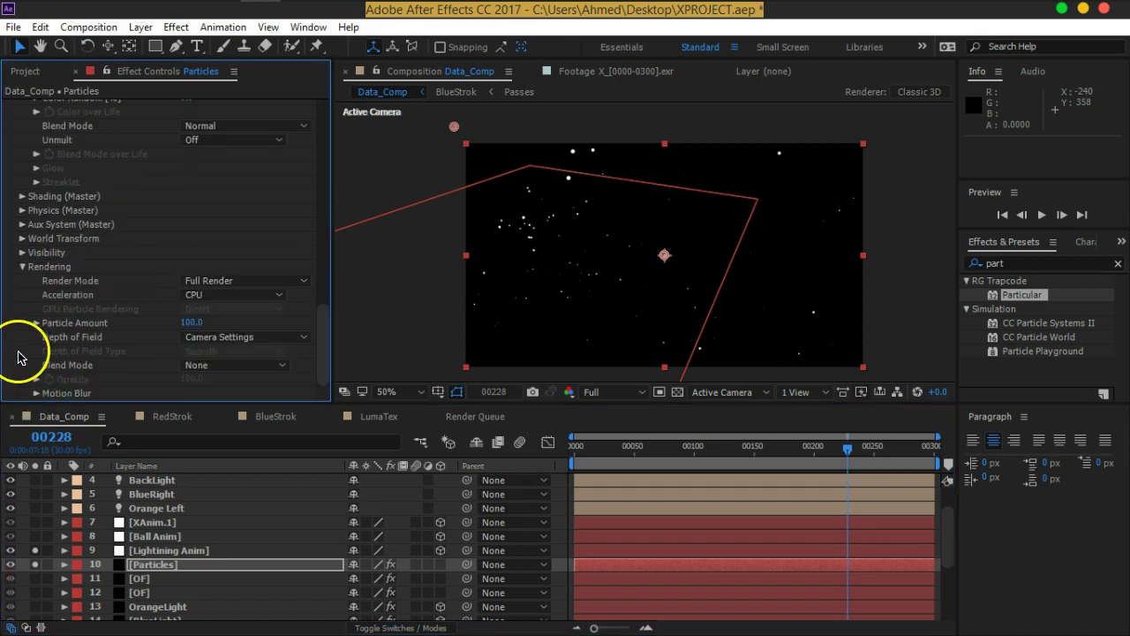
scroll(40, 346, down, 1)
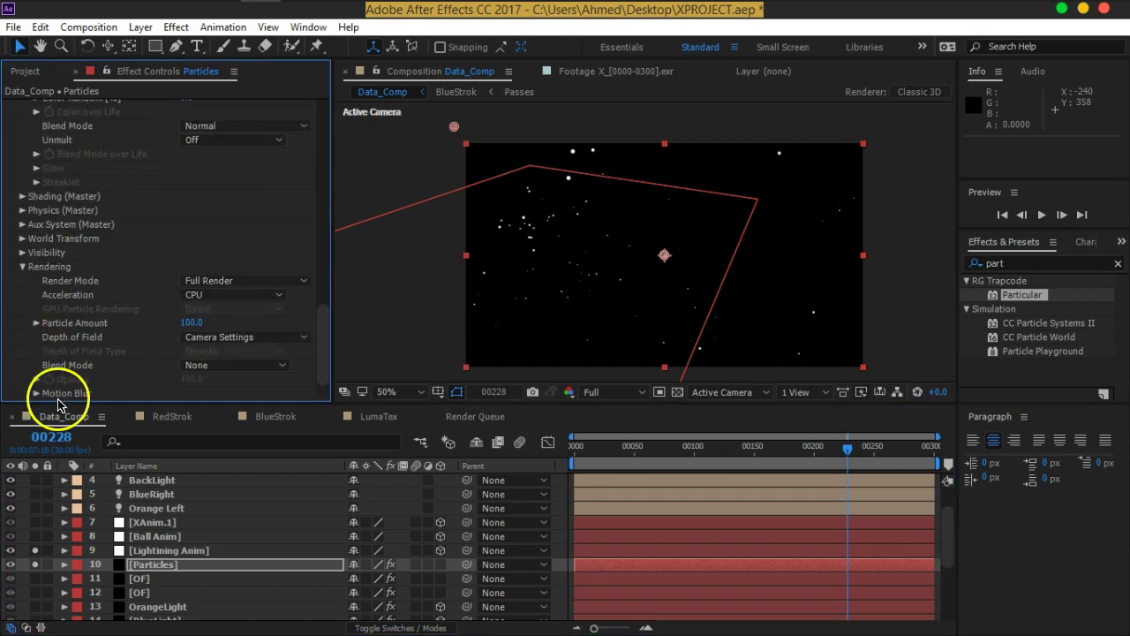
click(37, 393)
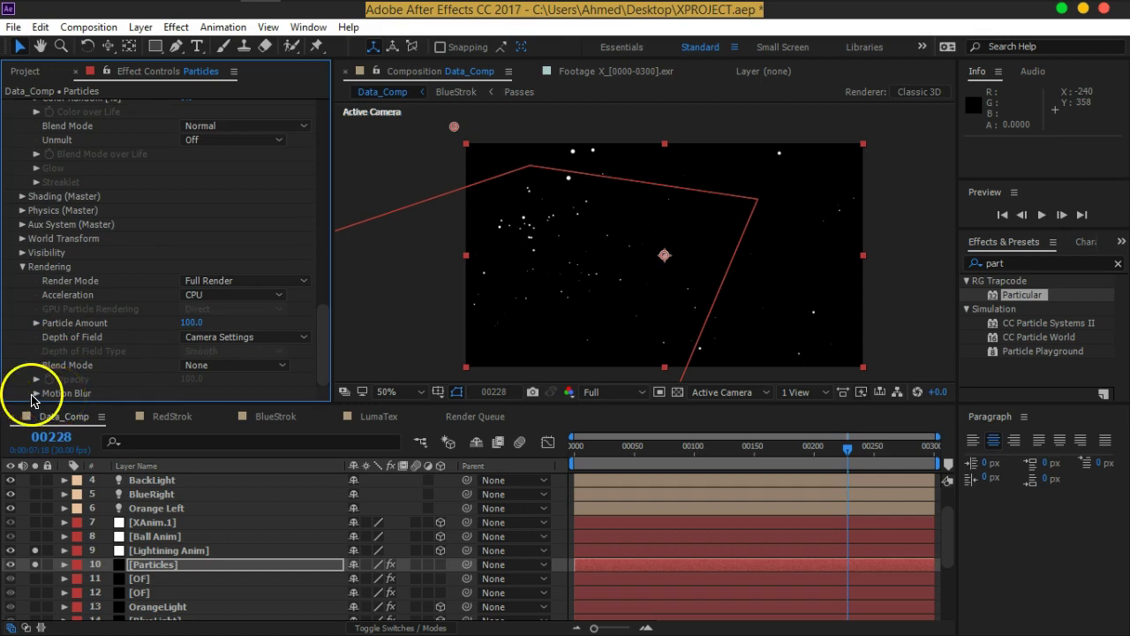
scroll(32, 397, down, 3)
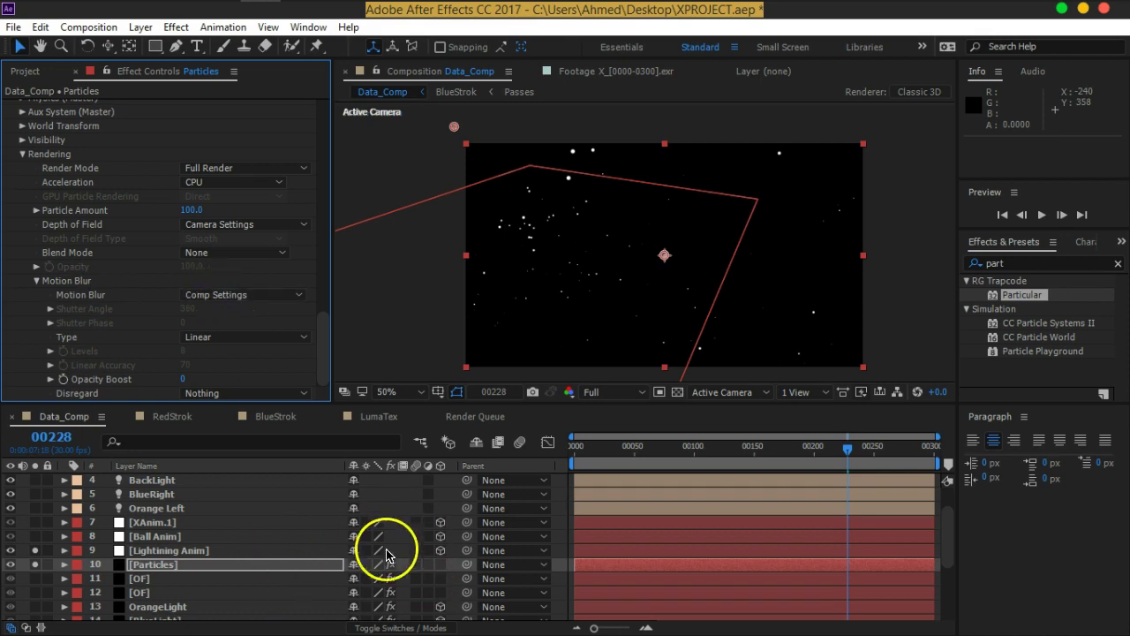
click(416, 564)
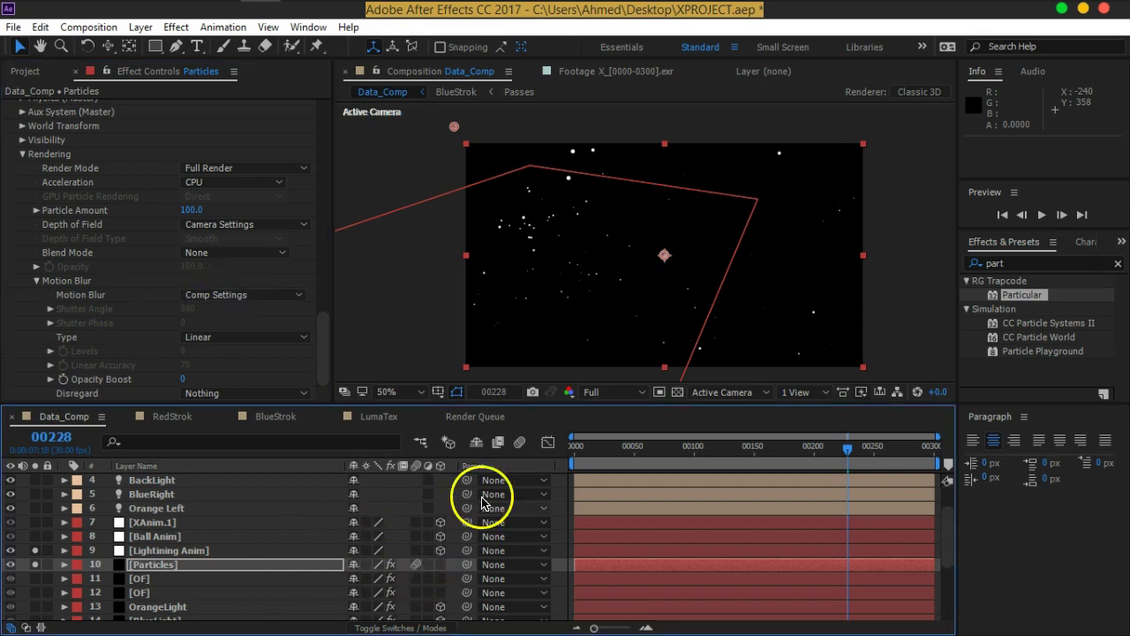
click(520, 443)
click(416, 565)
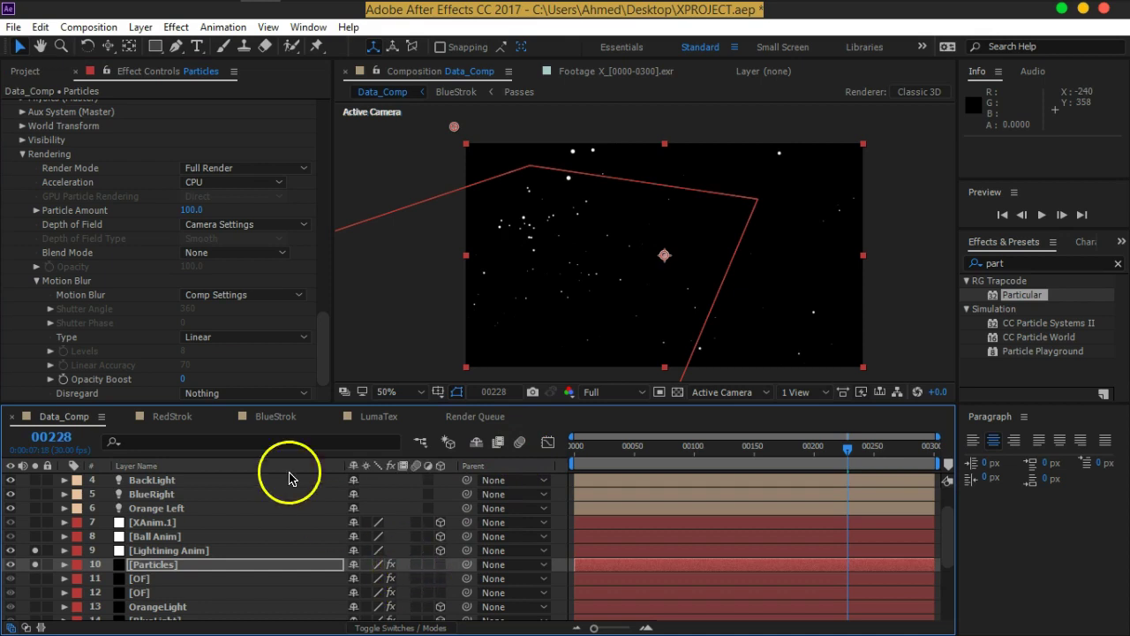
Step: Set Particular's motion blur to On and try Subframe Sample type with Levels 16
click(233, 302)
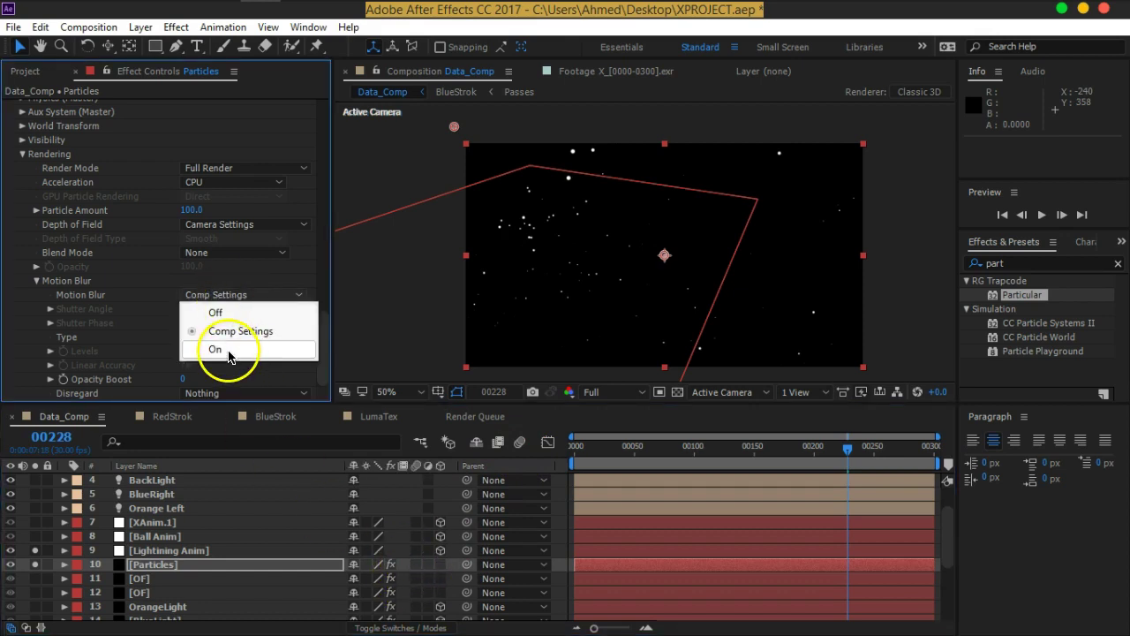
click(228, 353)
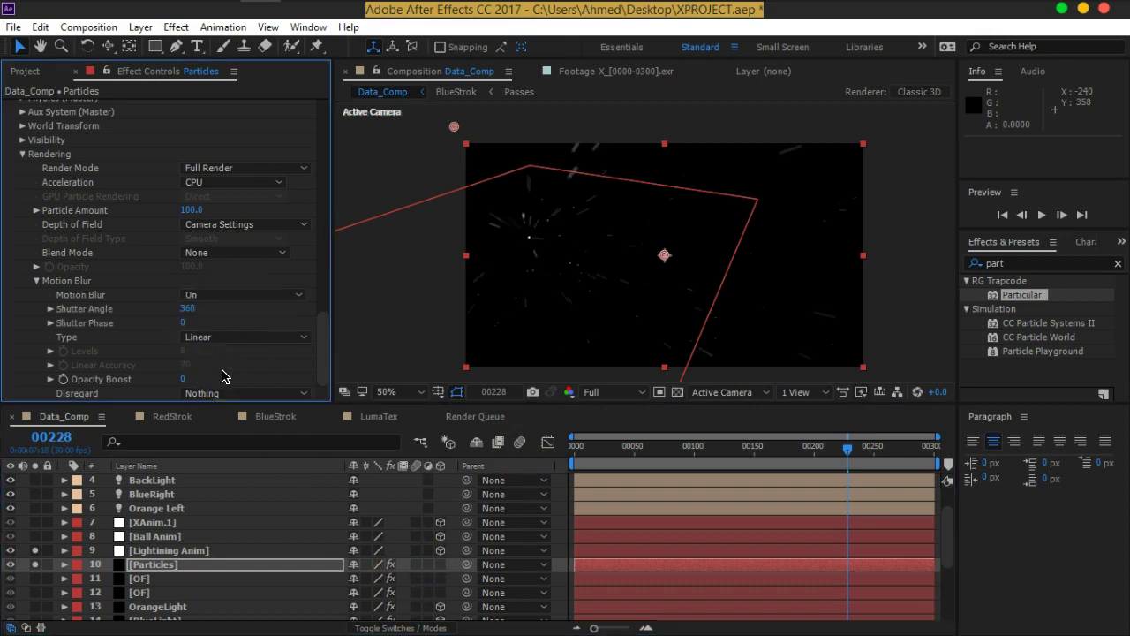
drag(231, 363, 264, 344)
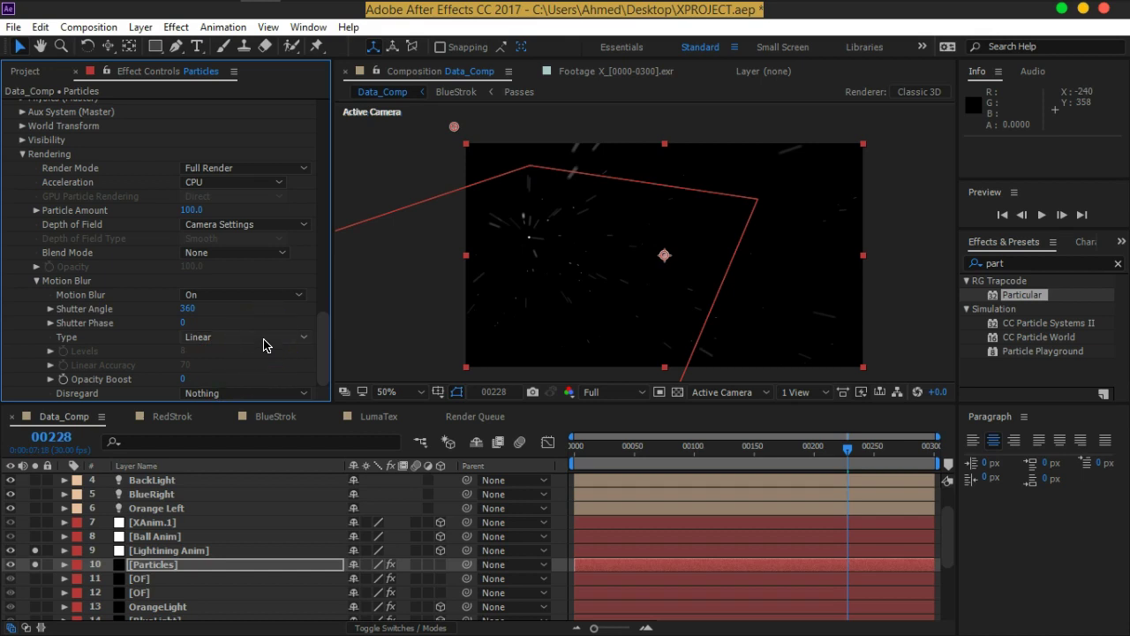
drag(614, 121, 615, 252)
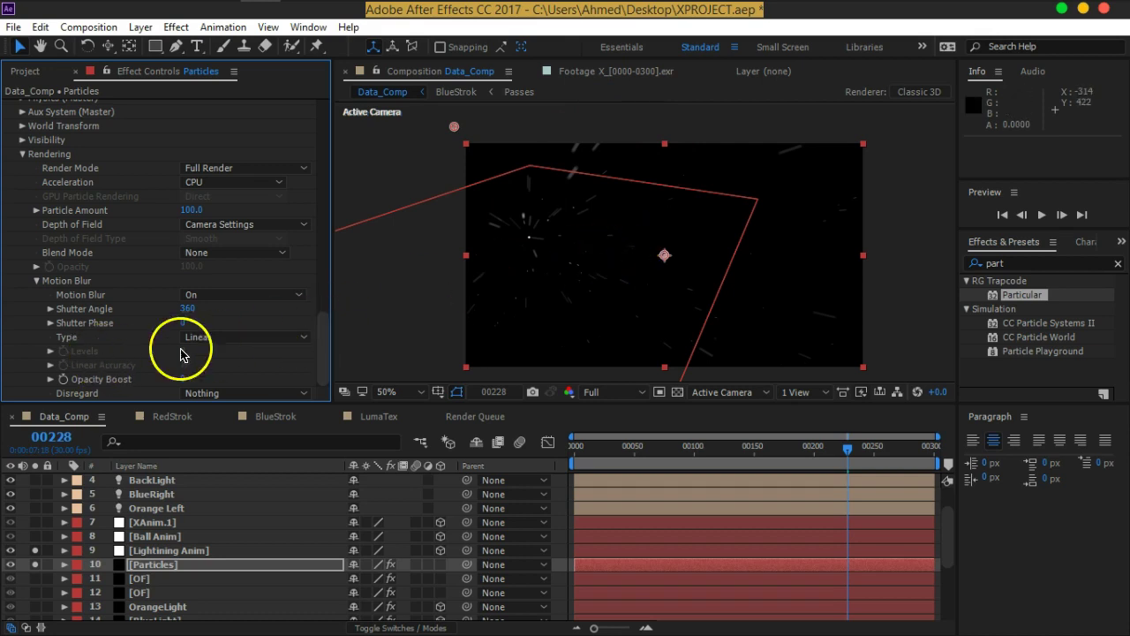
click(224, 345)
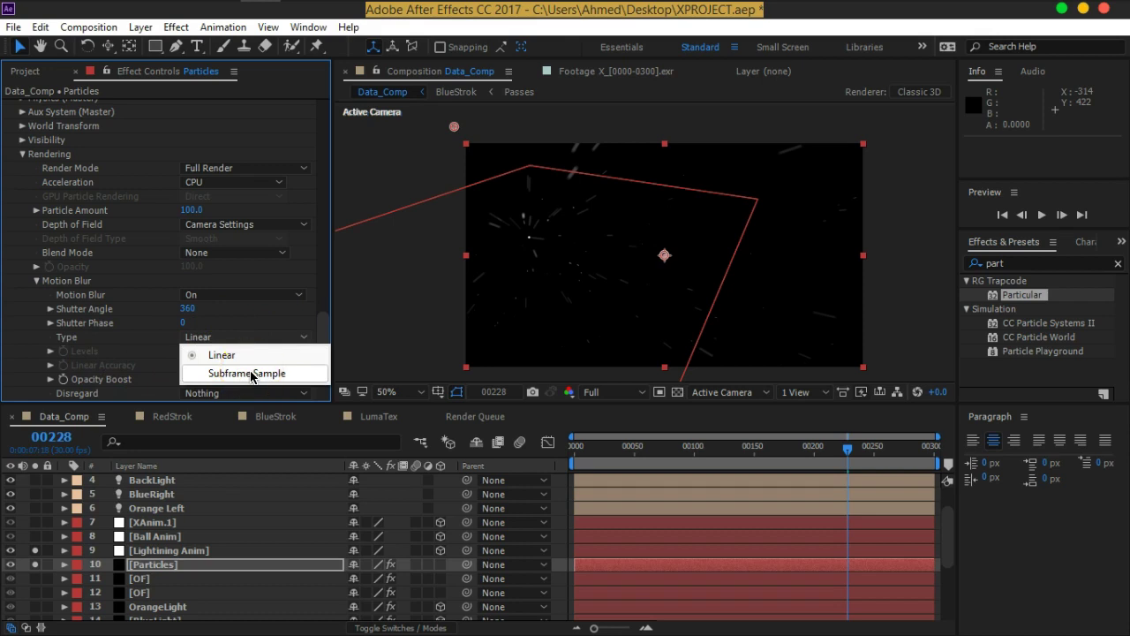
click(251, 375)
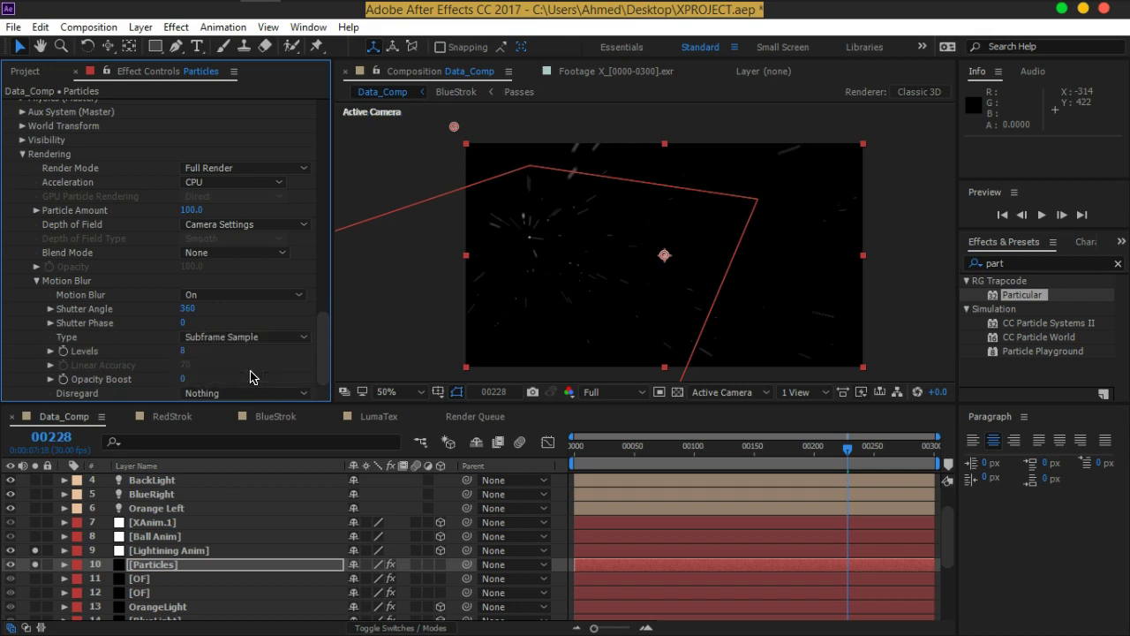
click(183, 351)
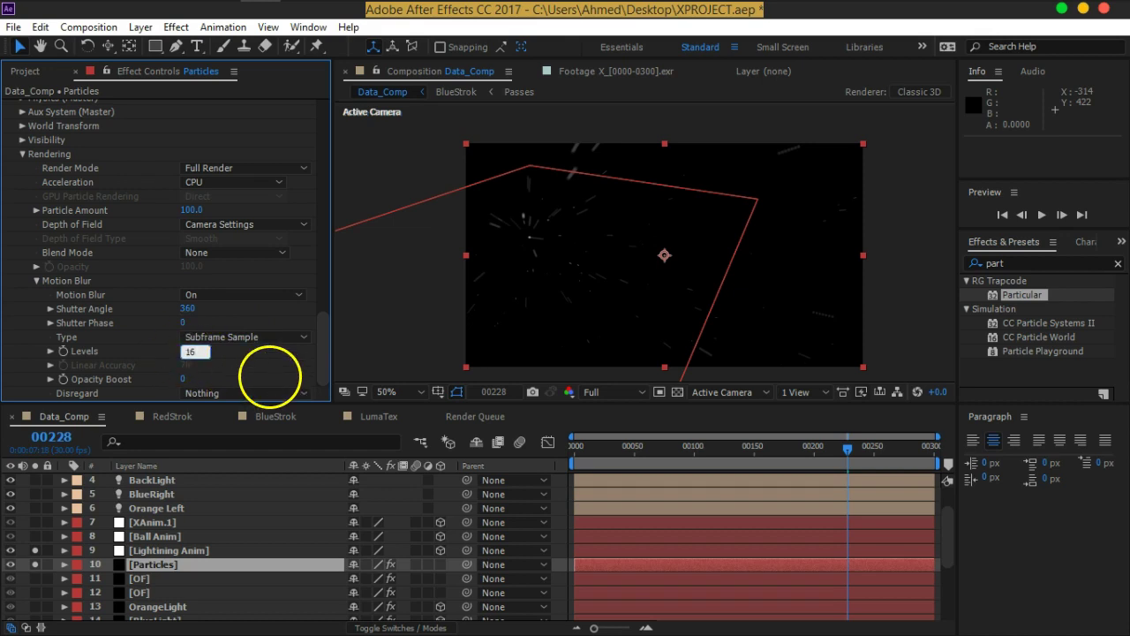
key(Return)
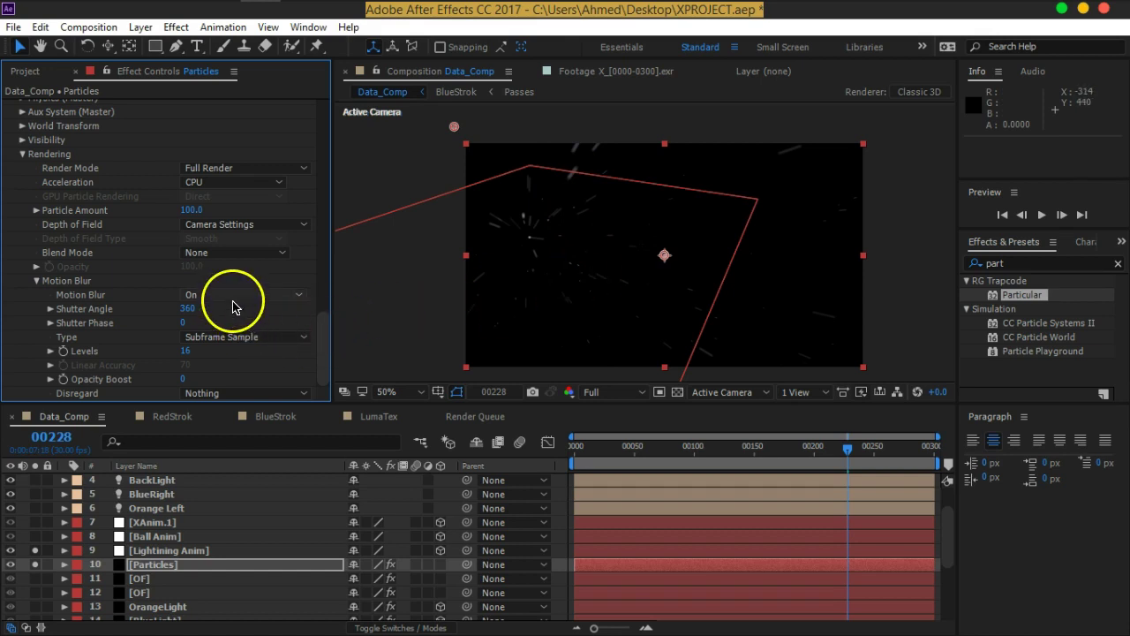
Step: Switch the motion blur type back to Linear and set Opacity Boost to 12
click(230, 337)
click(233, 355)
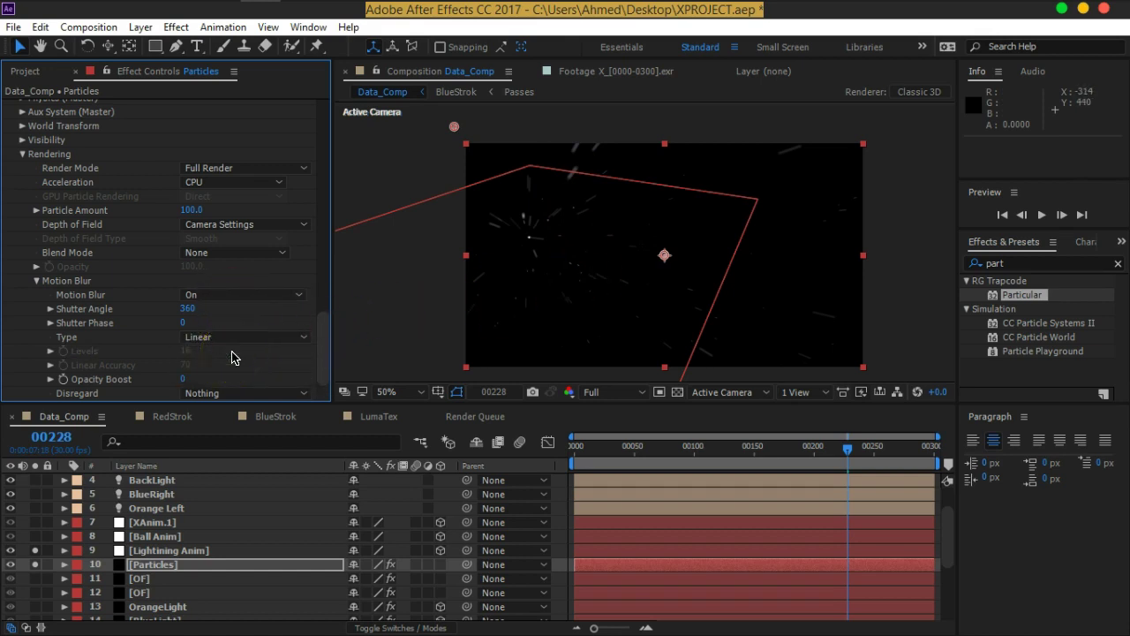
click(183, 379)
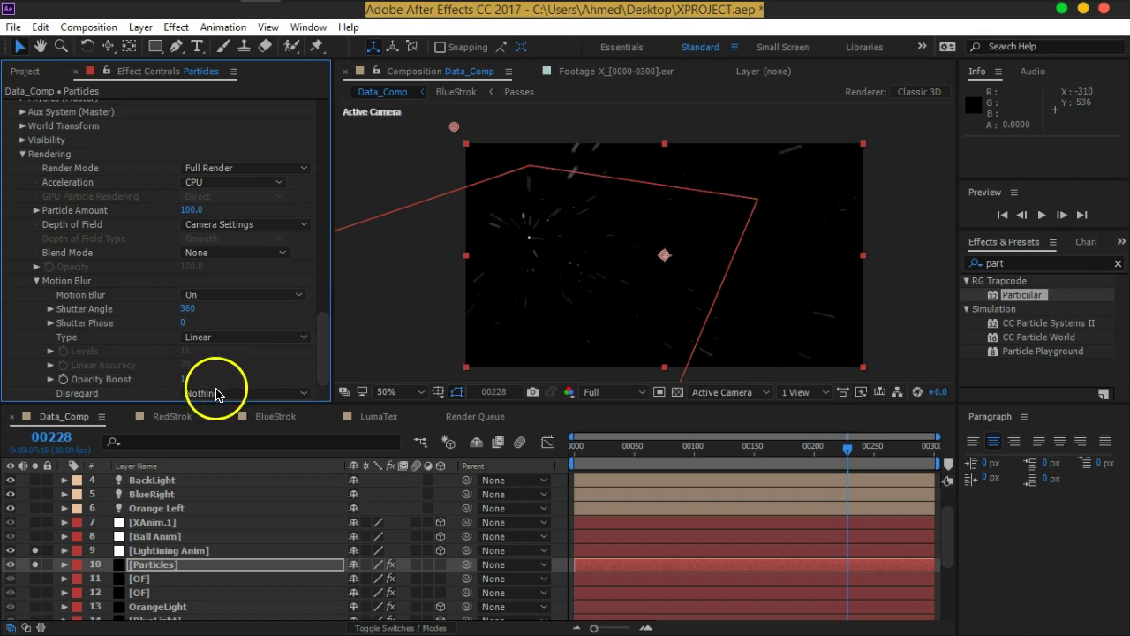
drag(191, 380, 188, 383)
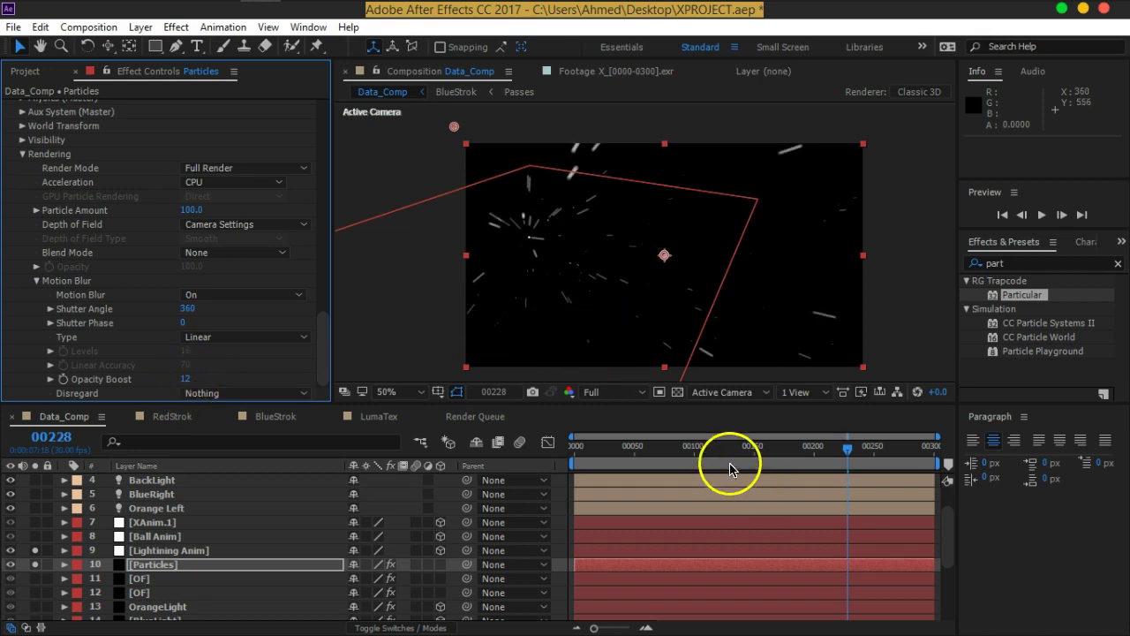
drag(732, 455, 578, 452)
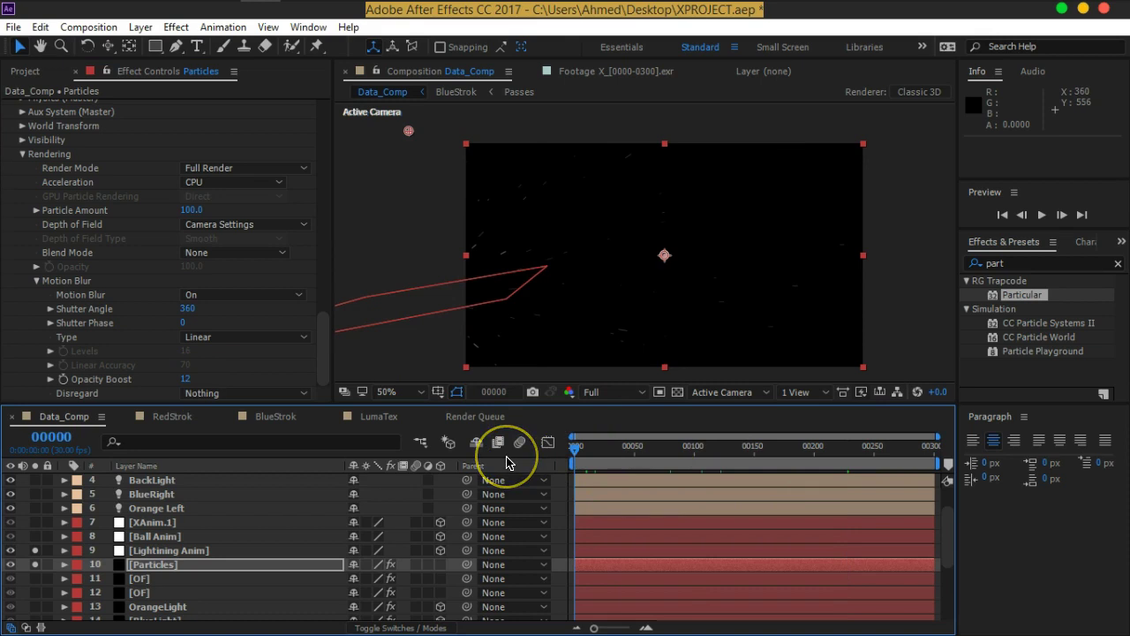
Step: Preview the animation, then stop and scrub back to frame 00056
key(space)
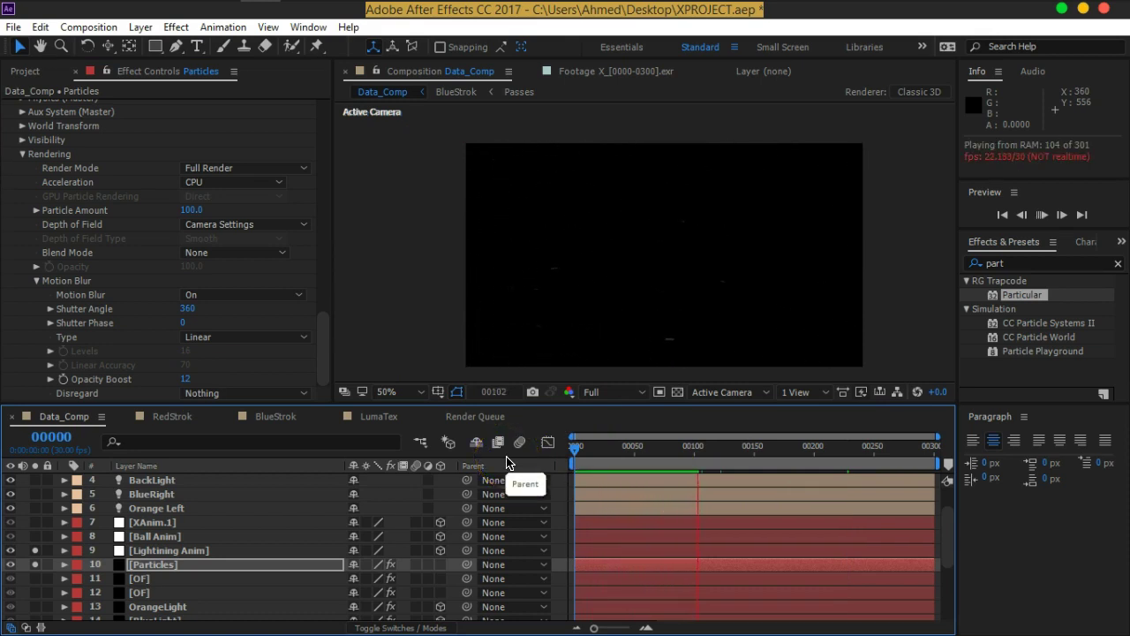
key(space)
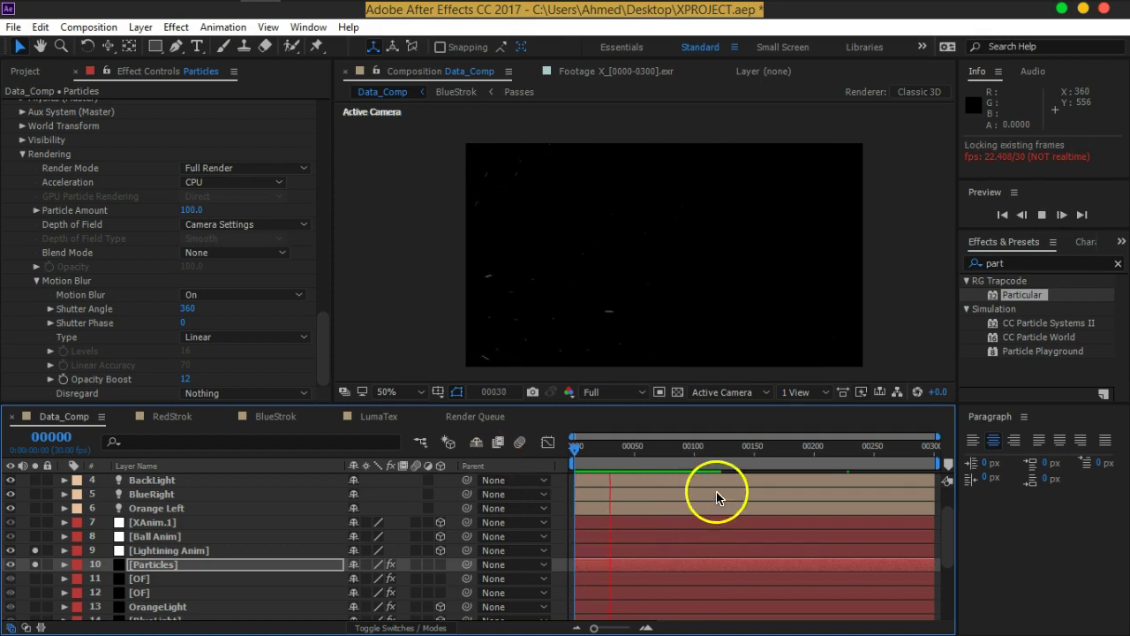
click(690, 450)
drag(689, 450, 642, 448)
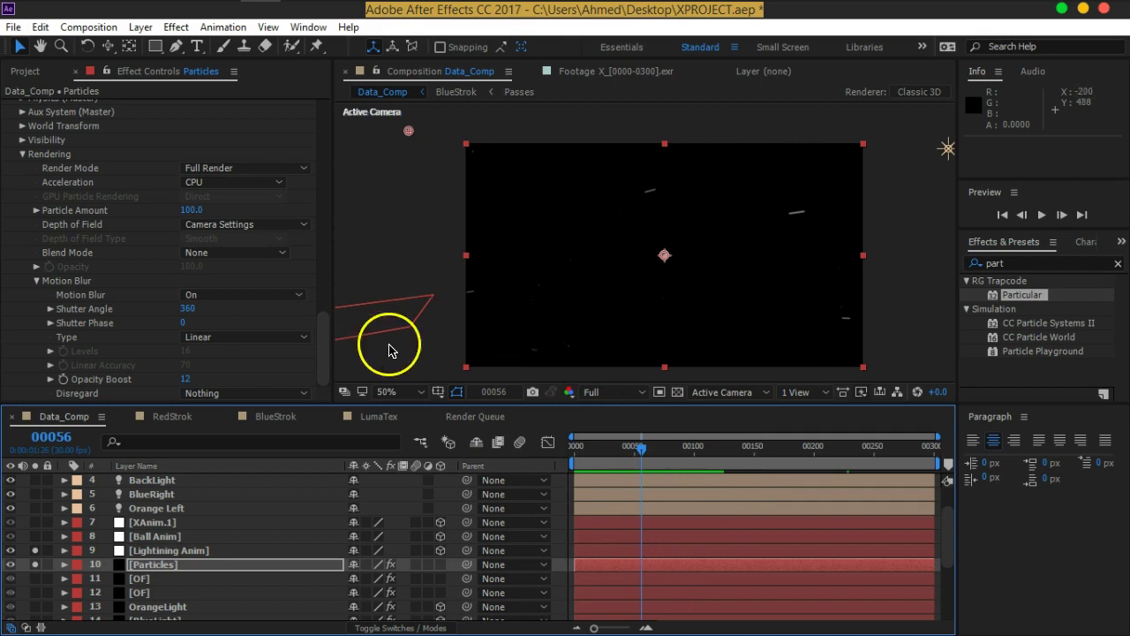
drag(324, 329, 303, 151)
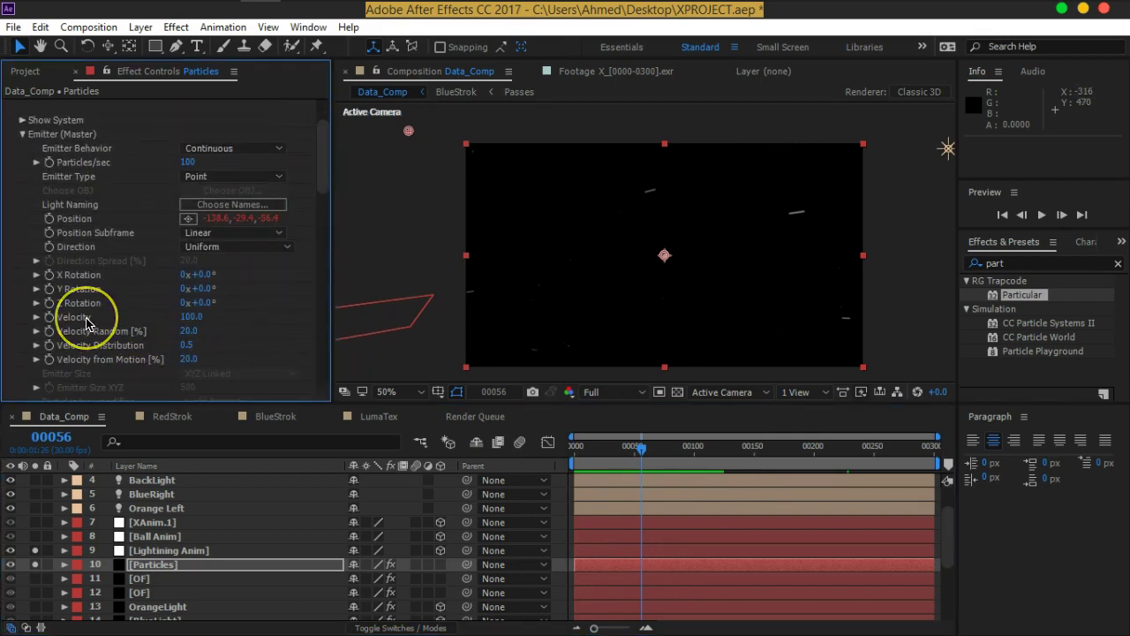
Step: Raise particle Velocity to 120 and preview the animation from the start
drag(187, 316, 203, 316)
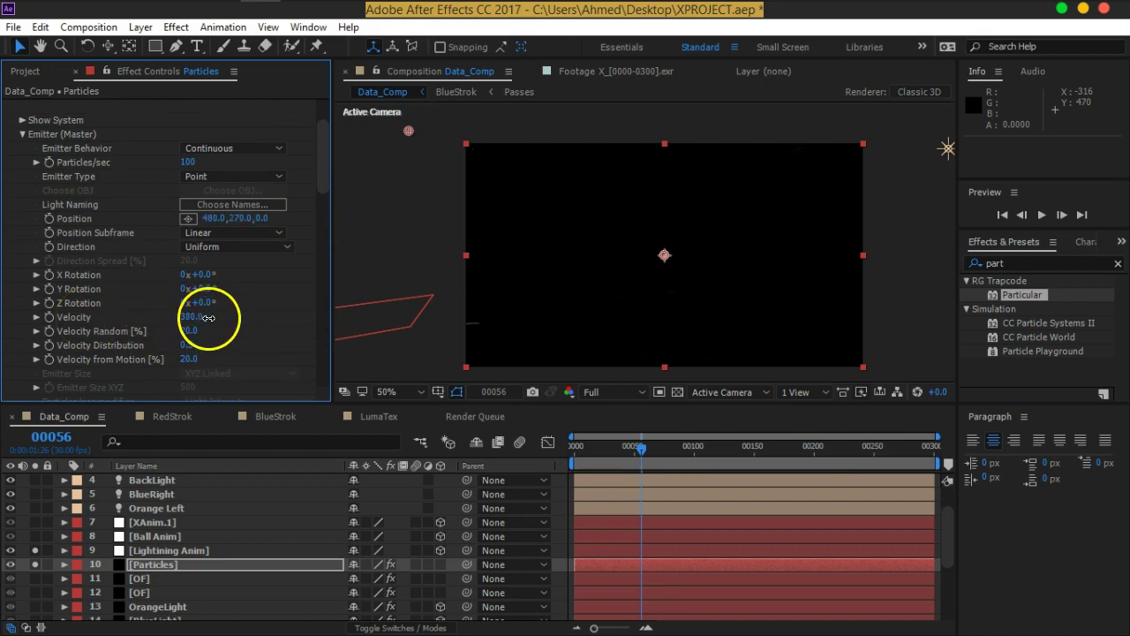
click(574, 447)
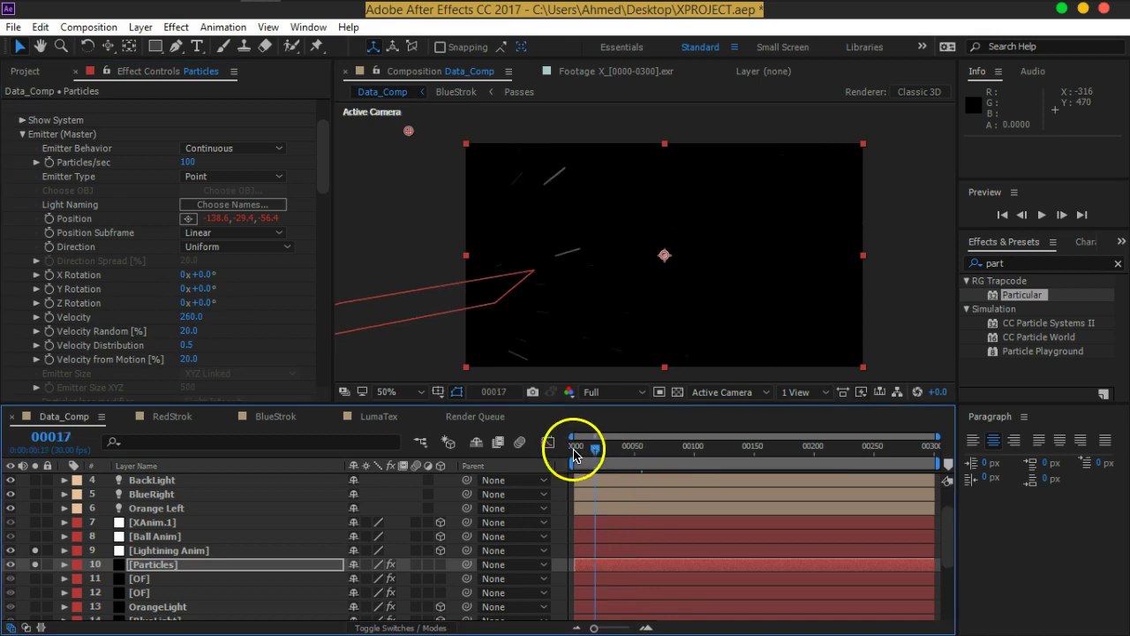
key(space)
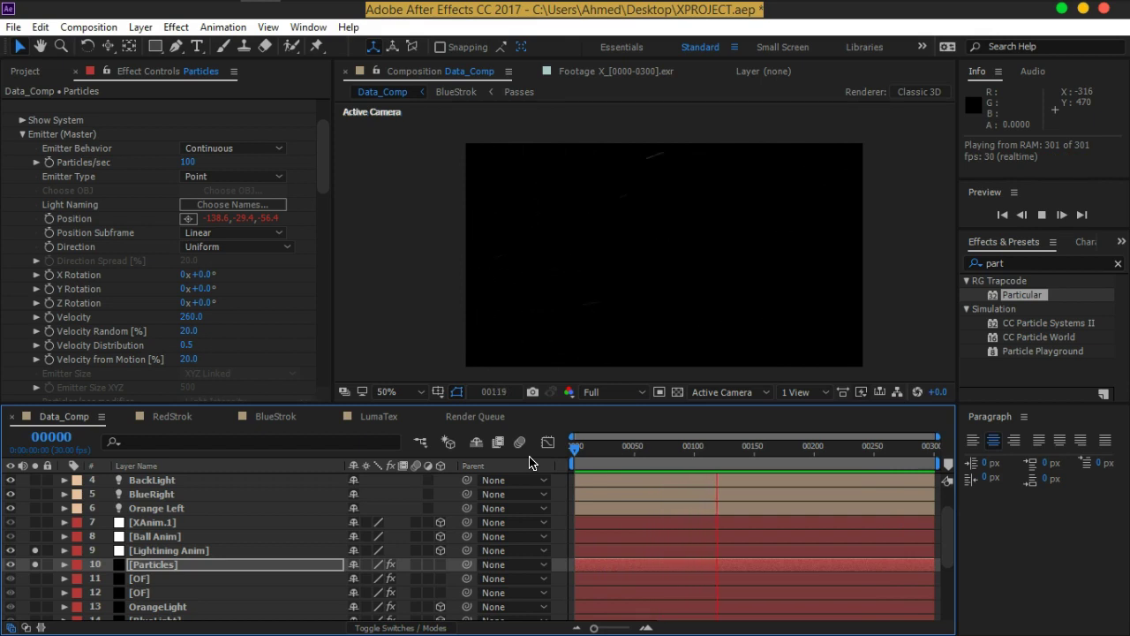
key(space)
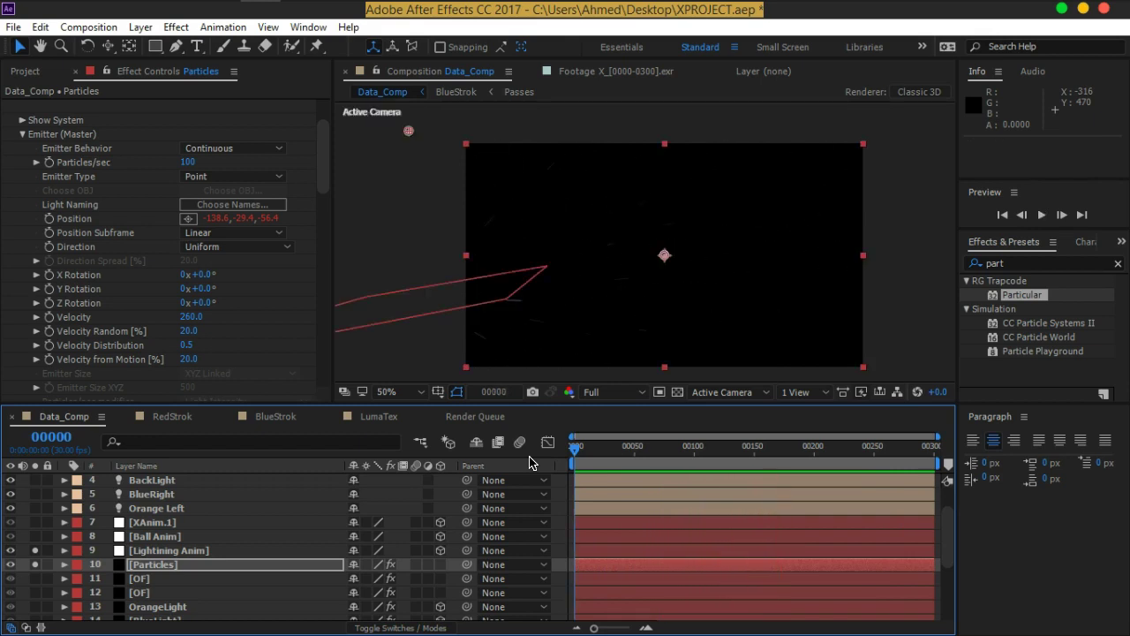
Step: Scrub Pre Run up to 100 and preview again, stopping at frame 00147
click(198, 321)
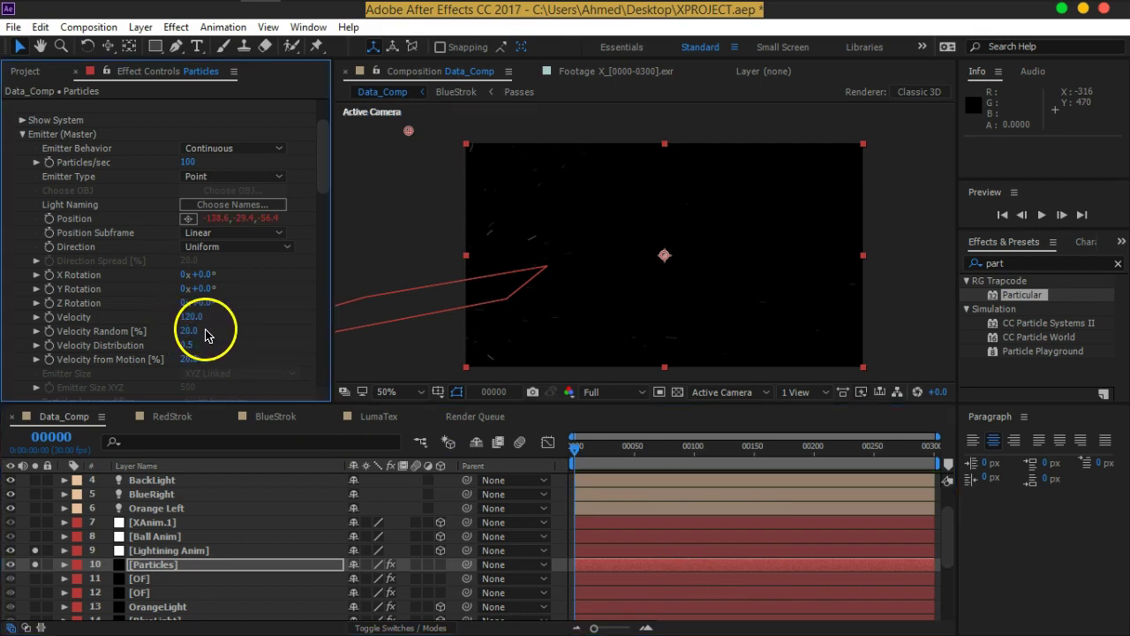
click(188, 163)
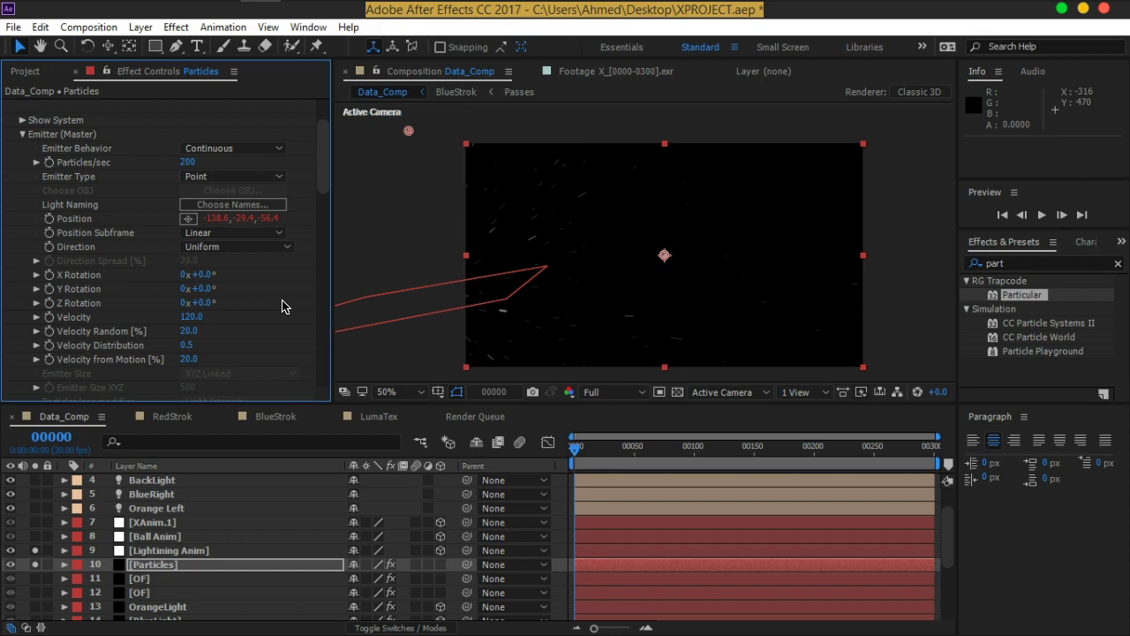
scroll(282, 306, down, 1)
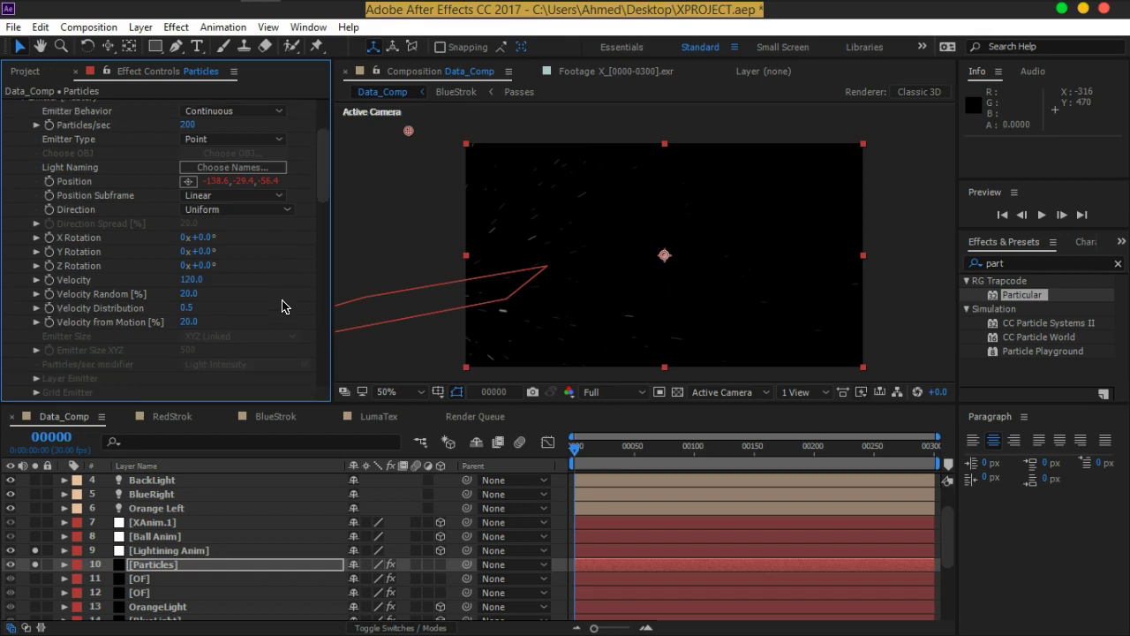
scroll(282, 306, down, 3)
drag(184, 322, 278, 322)
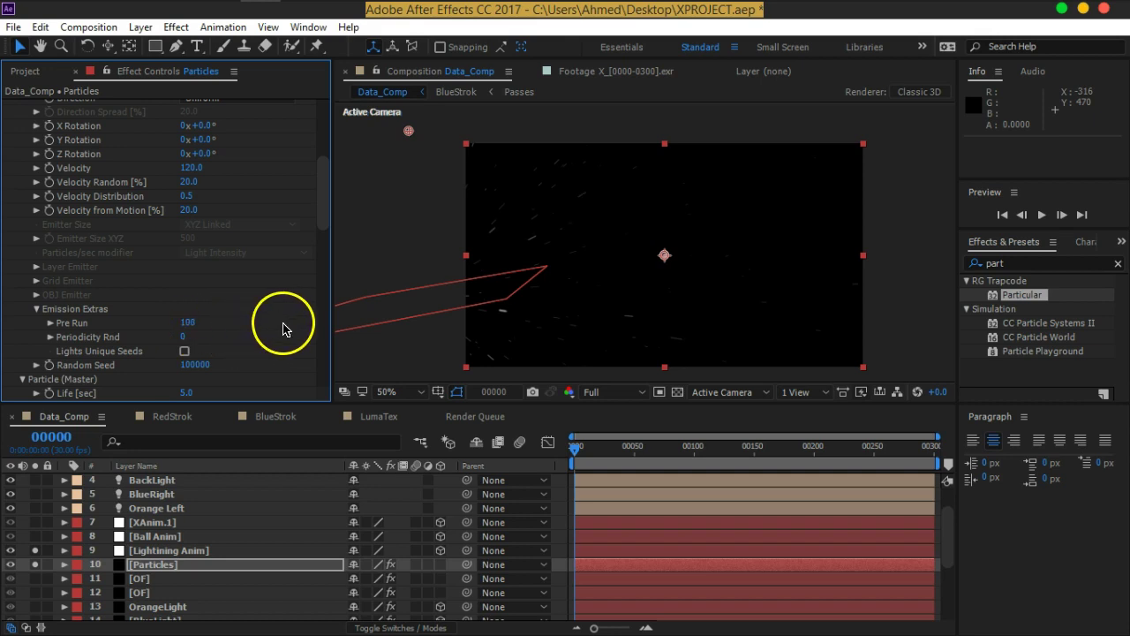
key(space)
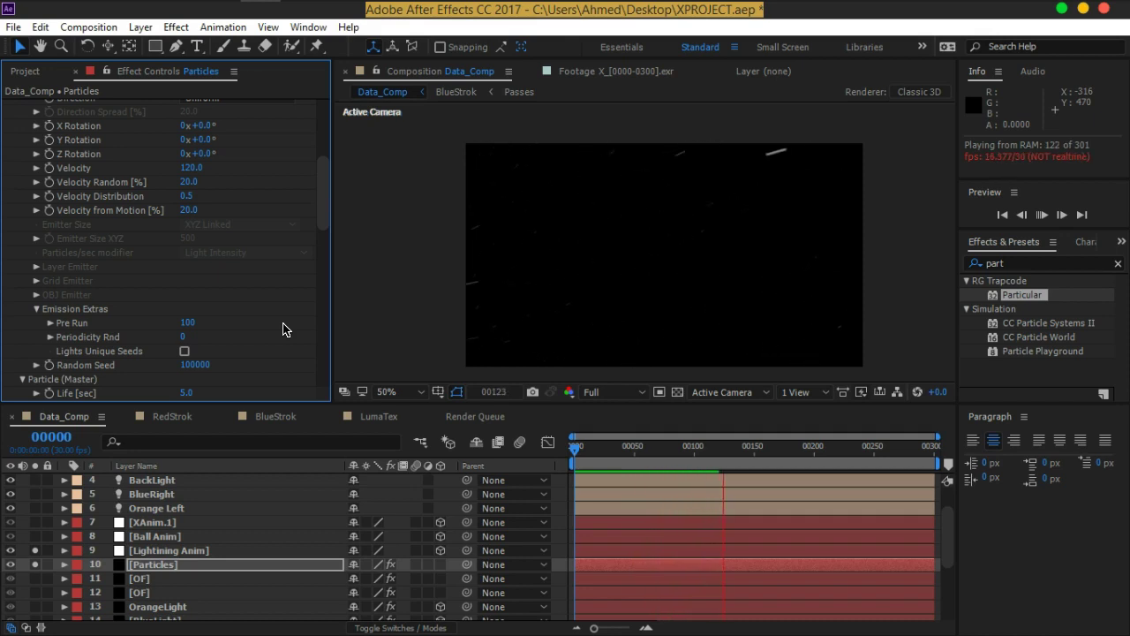
mouse_move(802, 443)
mouse_down()
mouse_move(749, 452)
mouse_move(870, 458)
mouse_move(814, 454)
mouse_up()
Step: On the Particles layer, keyframe Particles/sec to go from 200 down to 0 by about frame 00260
click(185, 550)
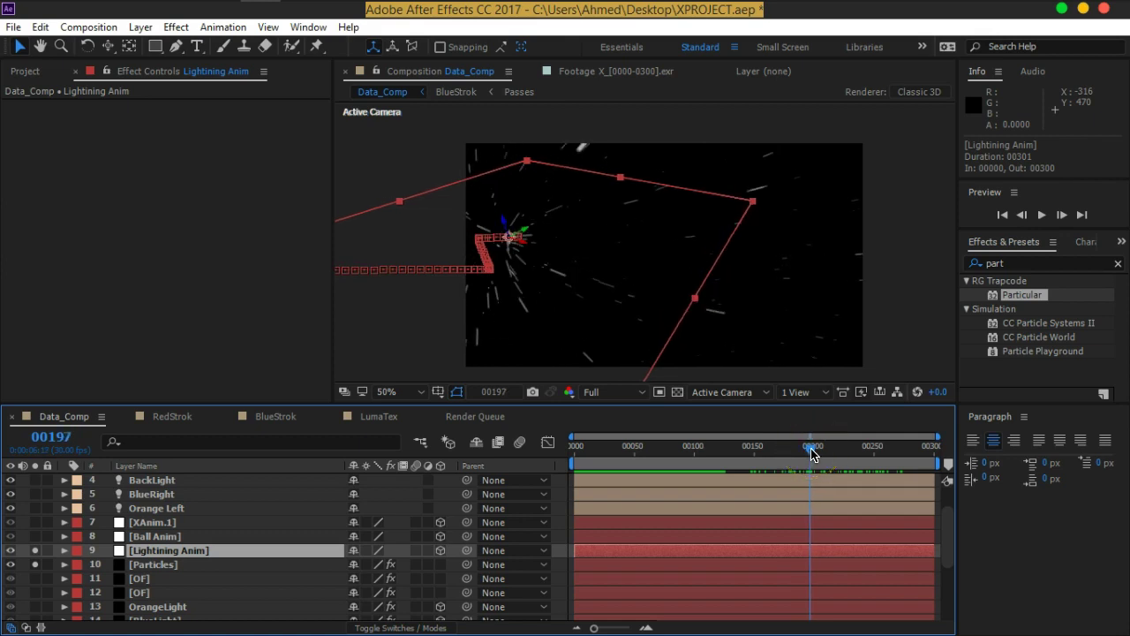
click(167, 565)
click(59, 241)
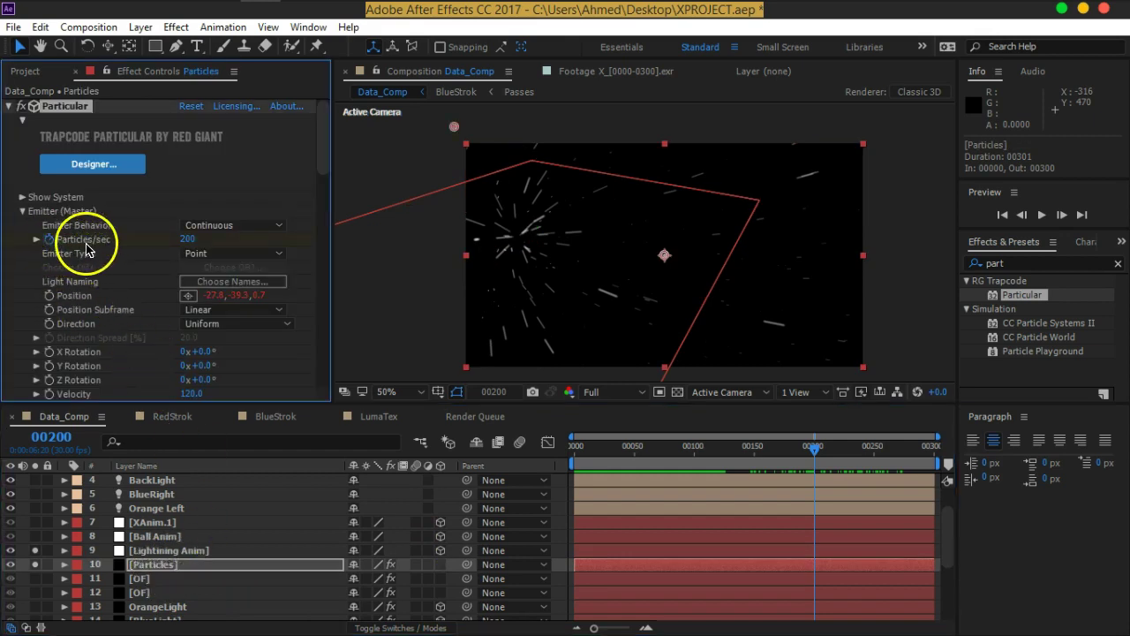
key(Page_Down)
key(Page_Down)
key(Page_Down)
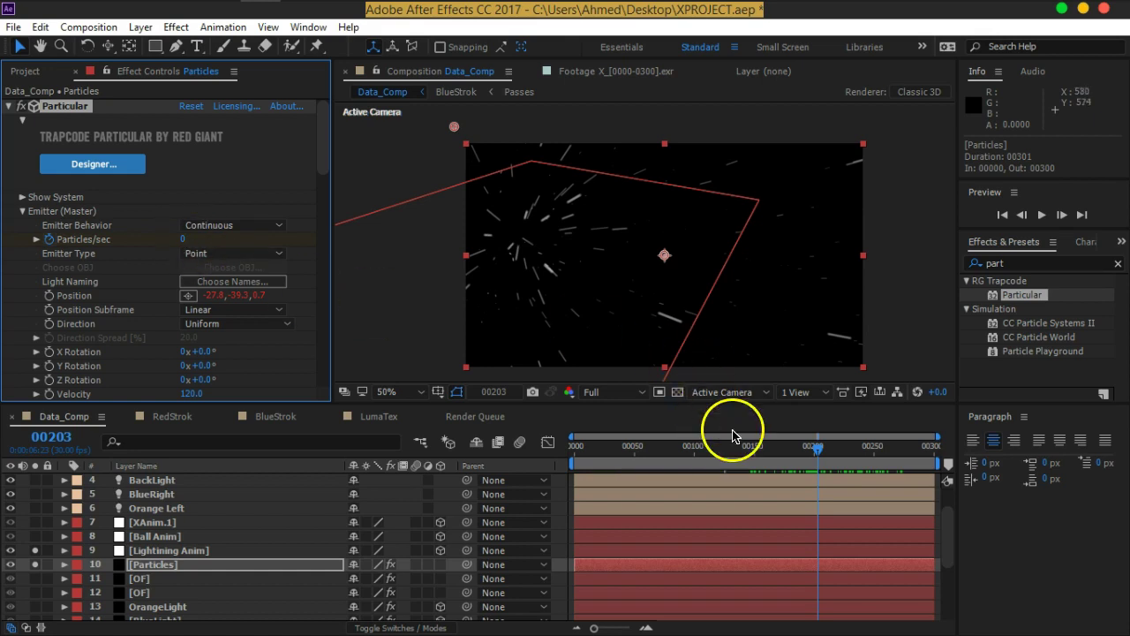
click(820, 456)
drag(821, 456, 943, 456)
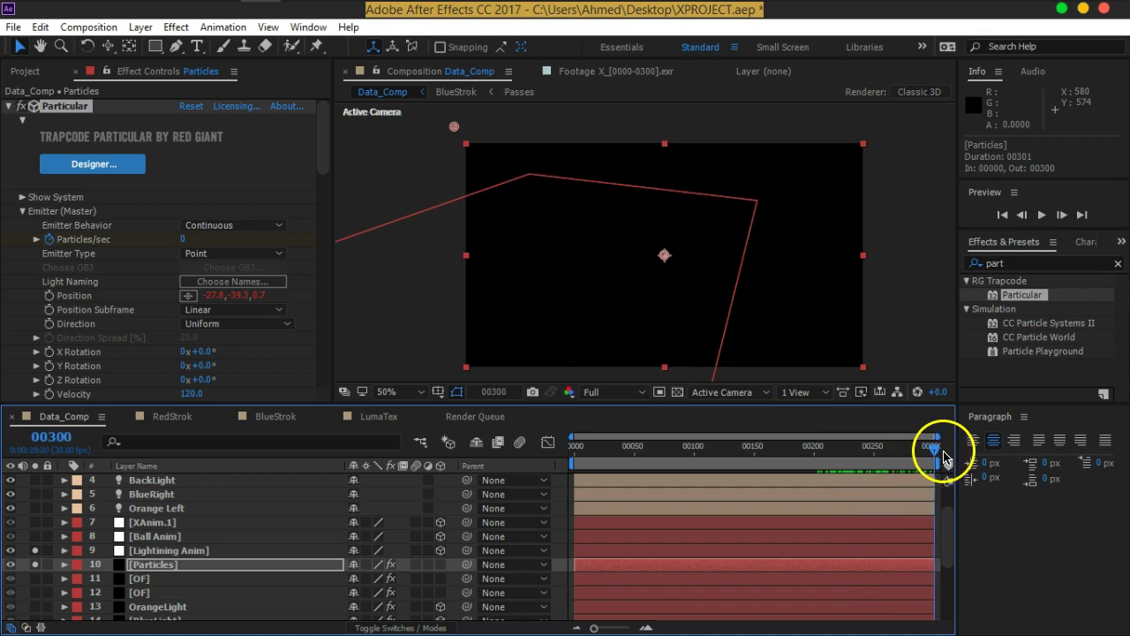
Step: Lengthen the particle Life to 15.6 seconds
scroll(265, 361, down, 2)
scroll(265, 361, down, 3)
scroll(263, 369, down, 1)
scroll(263, 370, down, 2)
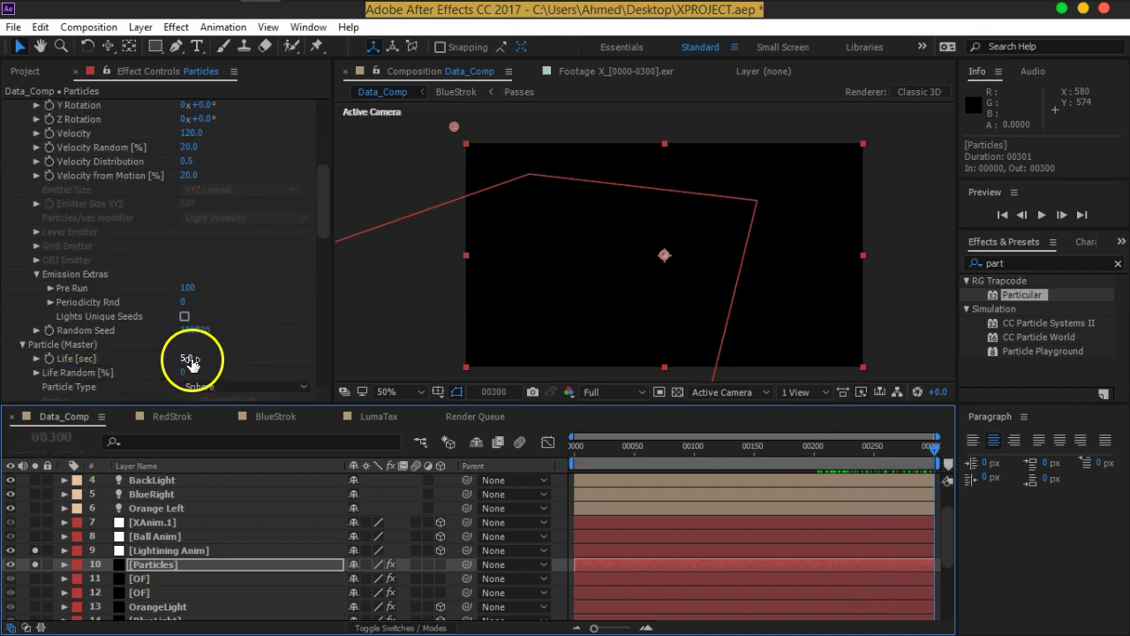
drag(189, 358, 245, 346)
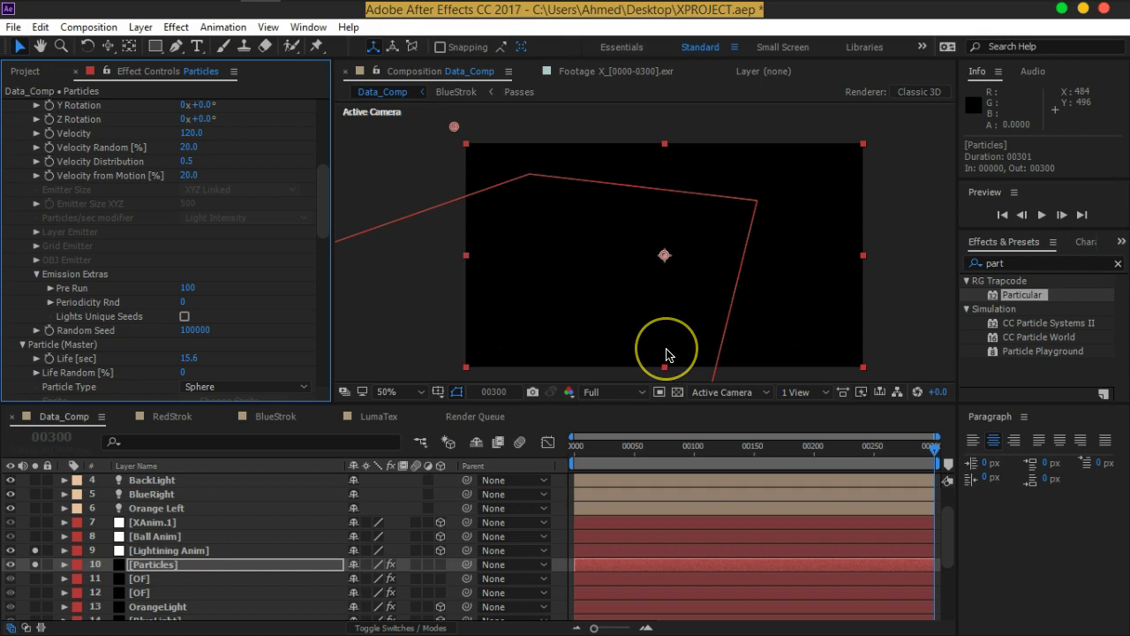
Step: Move the zero Particles/sec keyframe to frame 00229 and scrub to confirm emission stops
click(913, 439)
drag(935, 454, 848, 460)
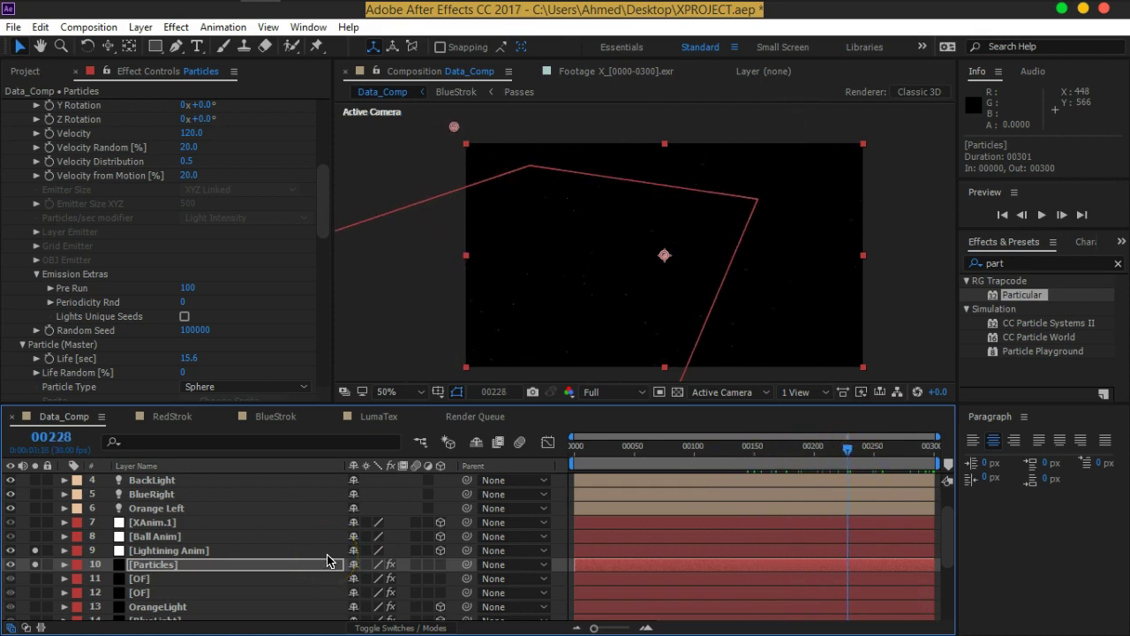
key(u)
drag(816, 594, 850, 603)
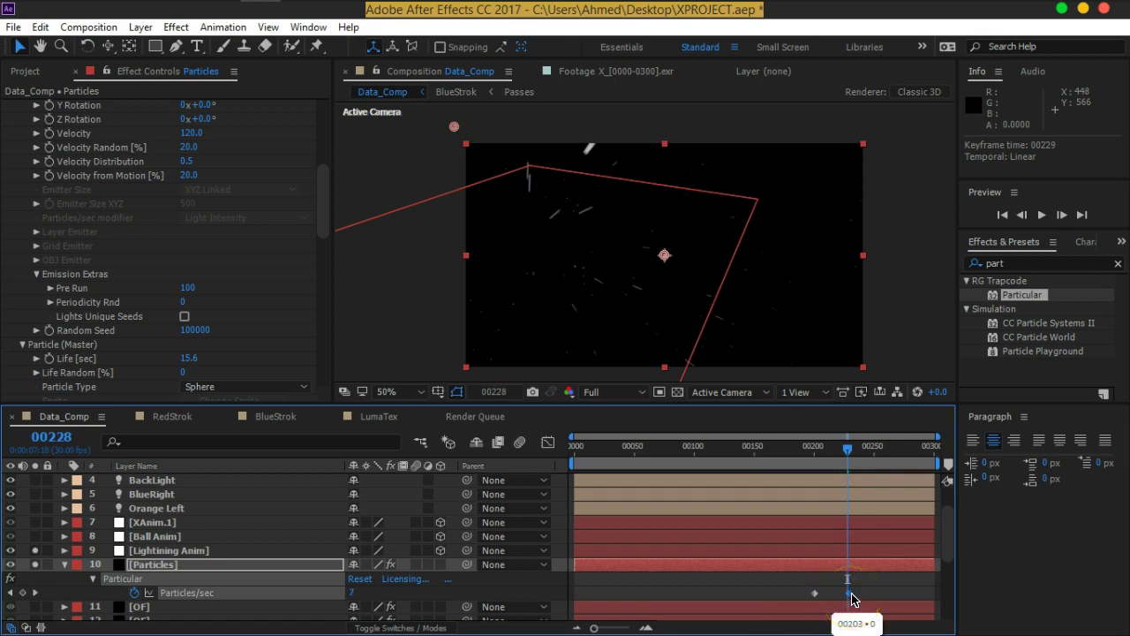
drag(848, 449, 899, 454)
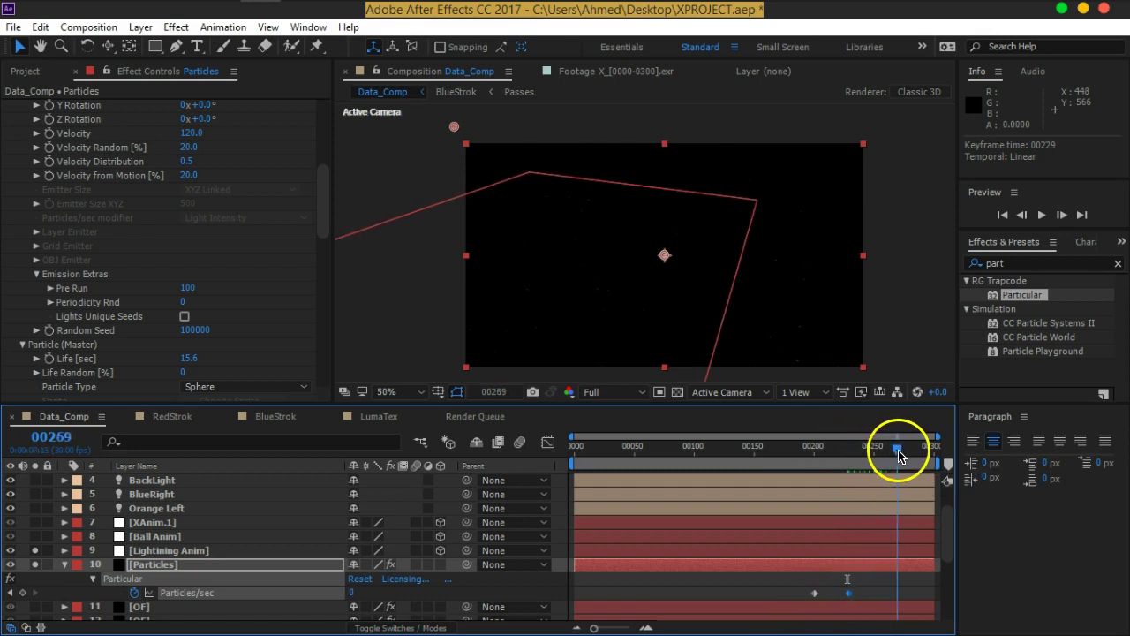
drag(899, 453, 842, 462)
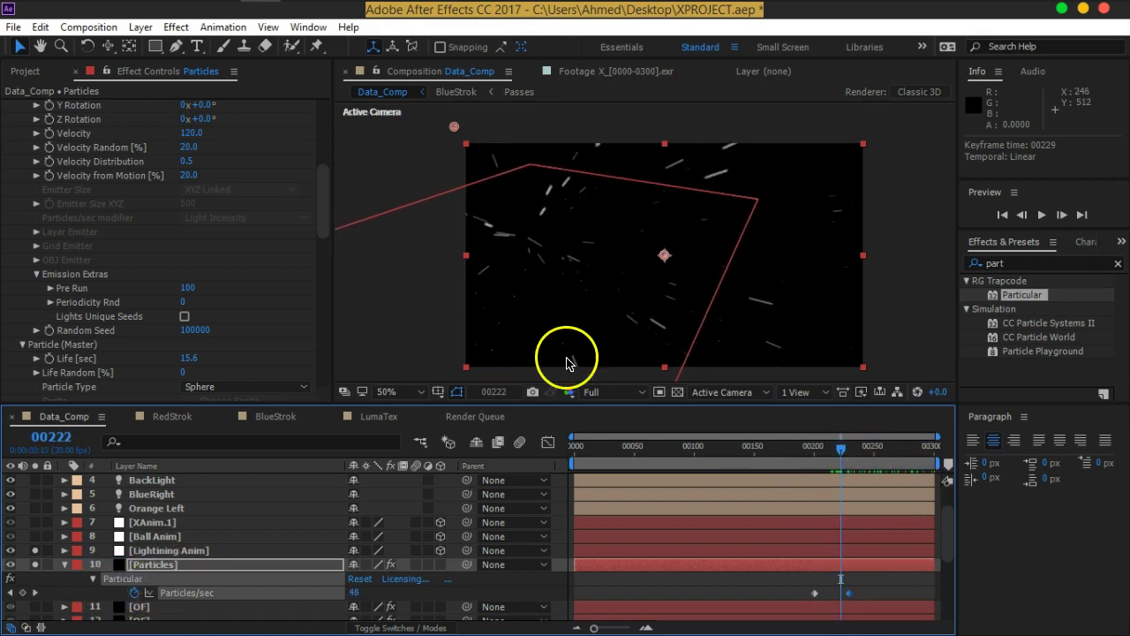
scroll(240, 305, down, 2)
scroll(241, 305, down, 5)
scroll(240, 304, down, 5)
scroll(240, 304, down, 5)
scroll(240, 305, down, 5)
scroll(240, 304, up, 7)
scroll(240, 305, up, 3)
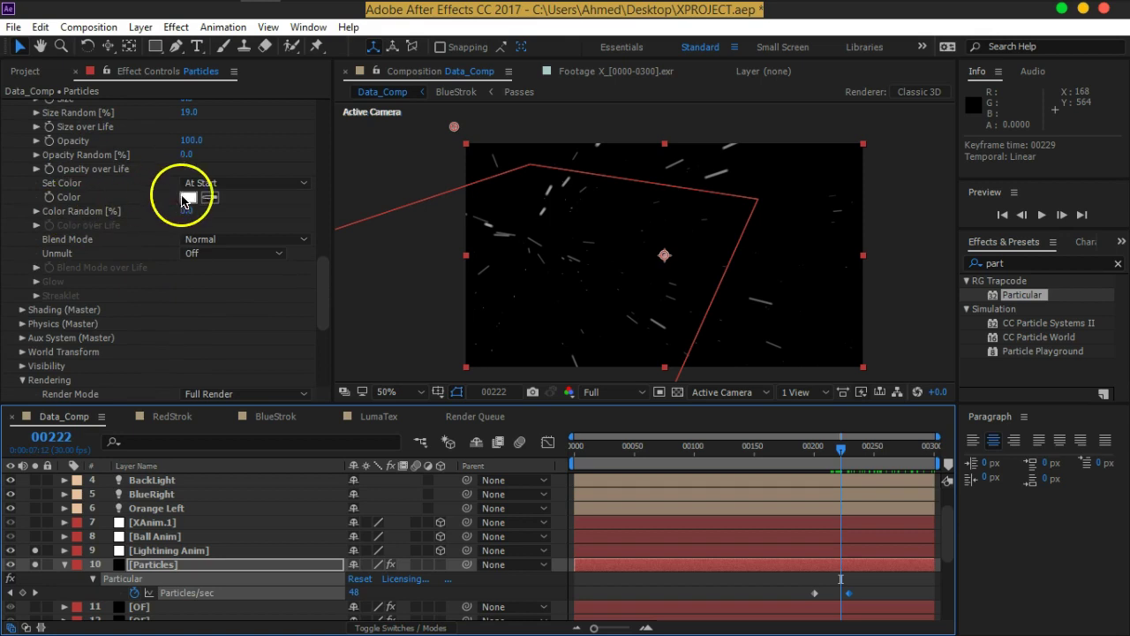
Step: Set the Particle (Master) Color to orange E35618 so the streaks turn orange
click(186, 198)
mouse_move(252, 341)
mouse_down()
mouse_move(250, 355)
mouse_move(252, 345)
mouse_up()
click(214, 166)
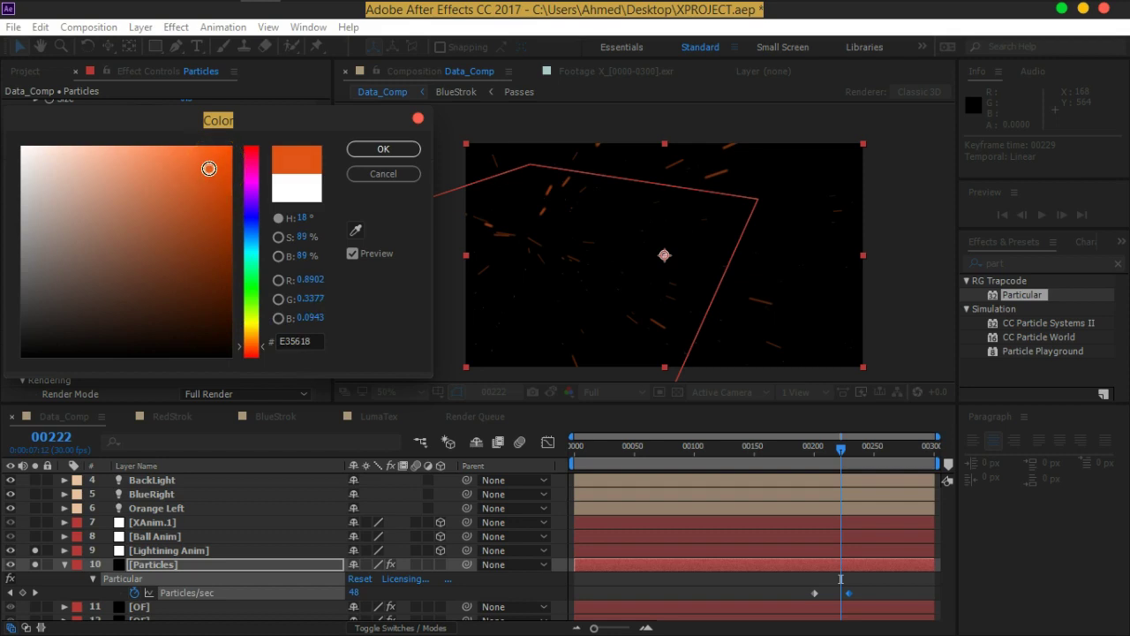
click(380, 149)
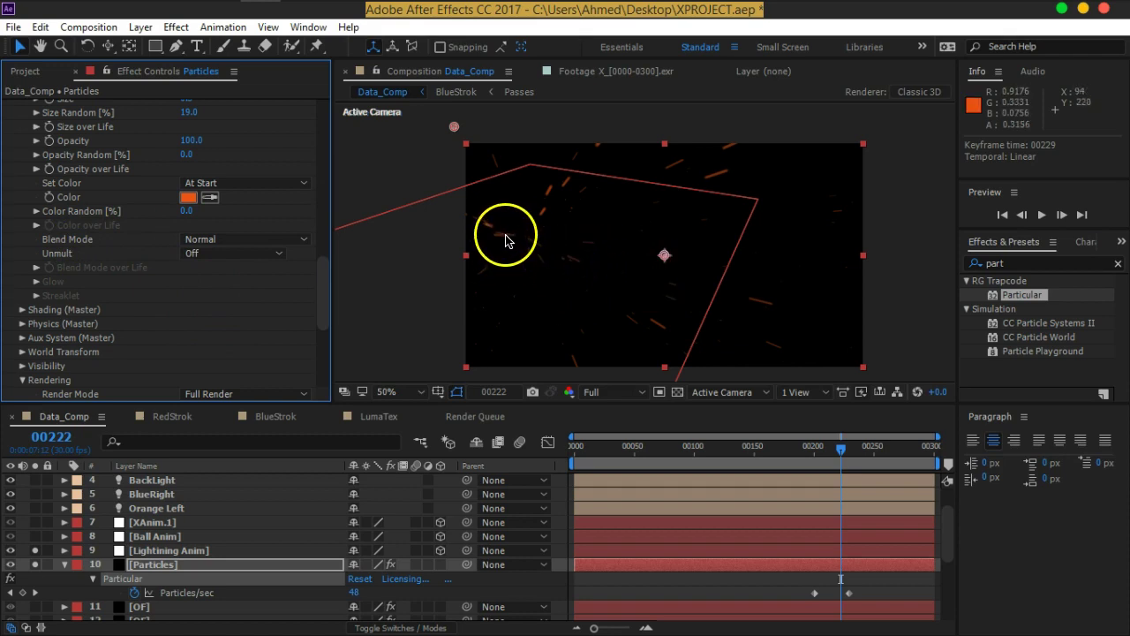
scroll(505, 240, up, 2)
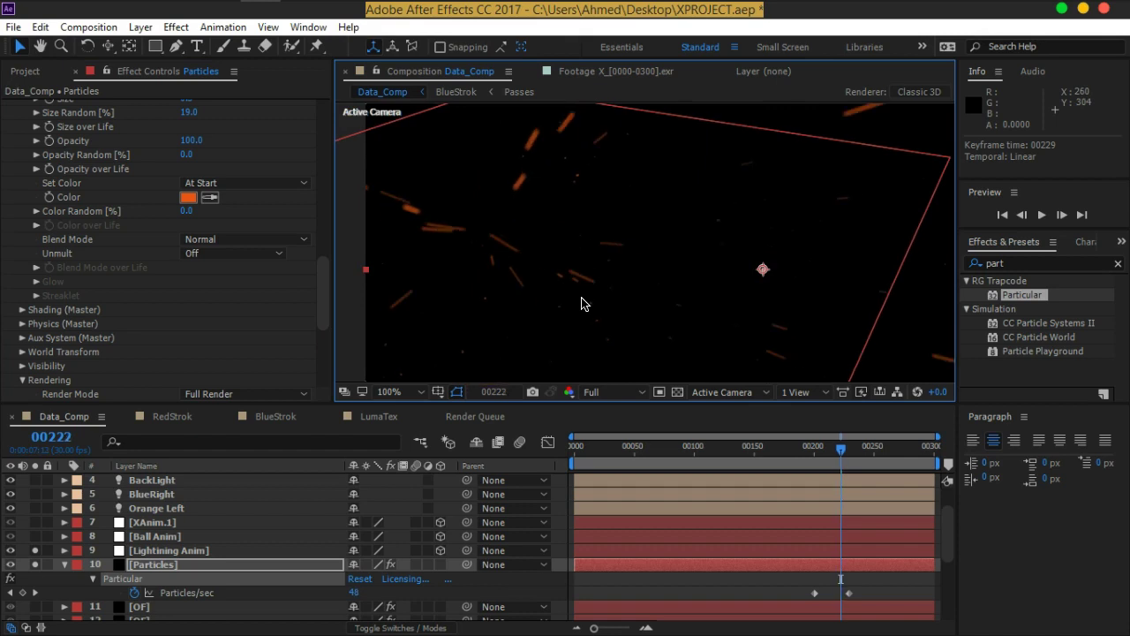
key(Page_Up)
key(Page_Down)
Step: Set Particular's Blend Mode to Add and inspect the streaks in the composition
click(232, 239)
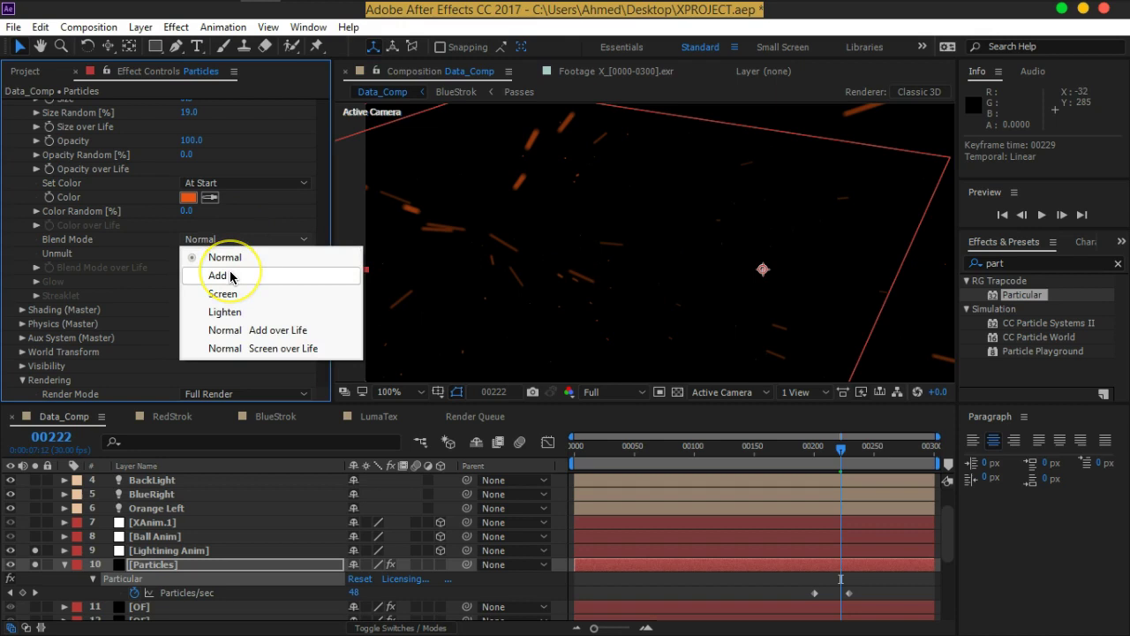
click(229, 275)
key(h)
mouse_move(696, 177)
mouse_down()
mouse_move(625, 218)
mouse_move(678, 221)
mouse_up()
key(v)
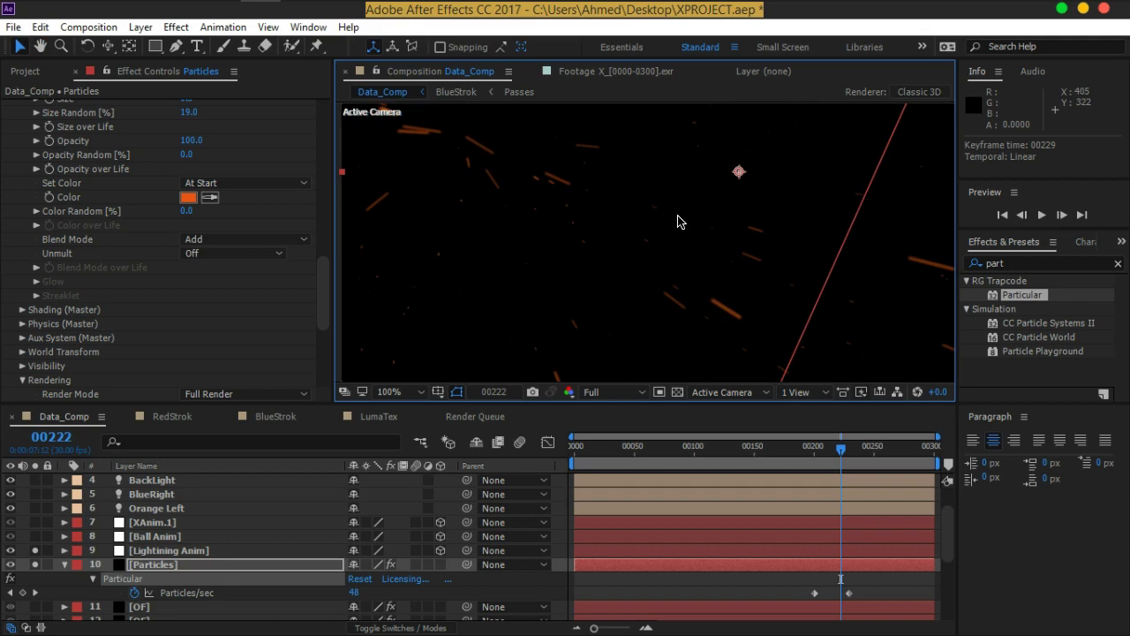
click(555, 242)
key(comma)
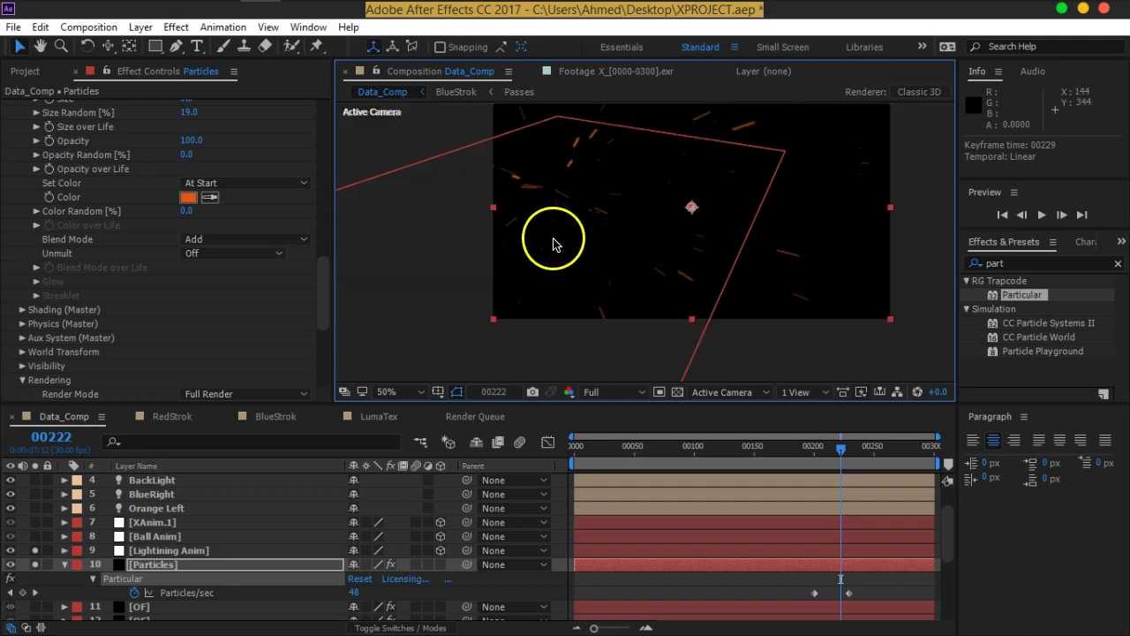
key(period)
Step: Turn Unmult on and check the result against the transparency grid
click(221, 254)
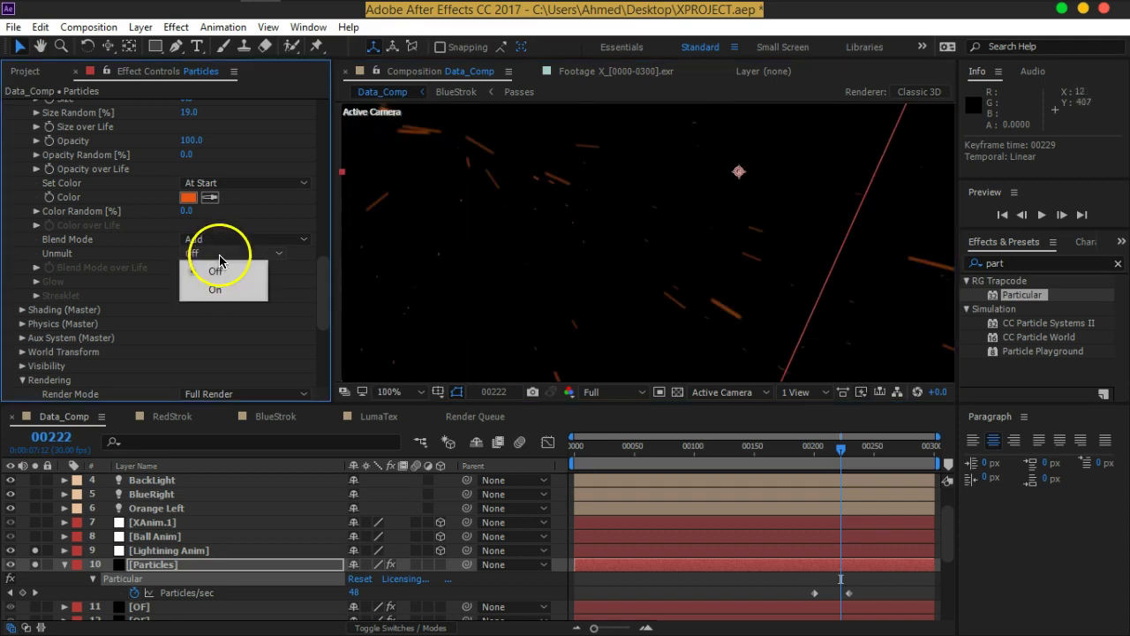
click(216, 290)
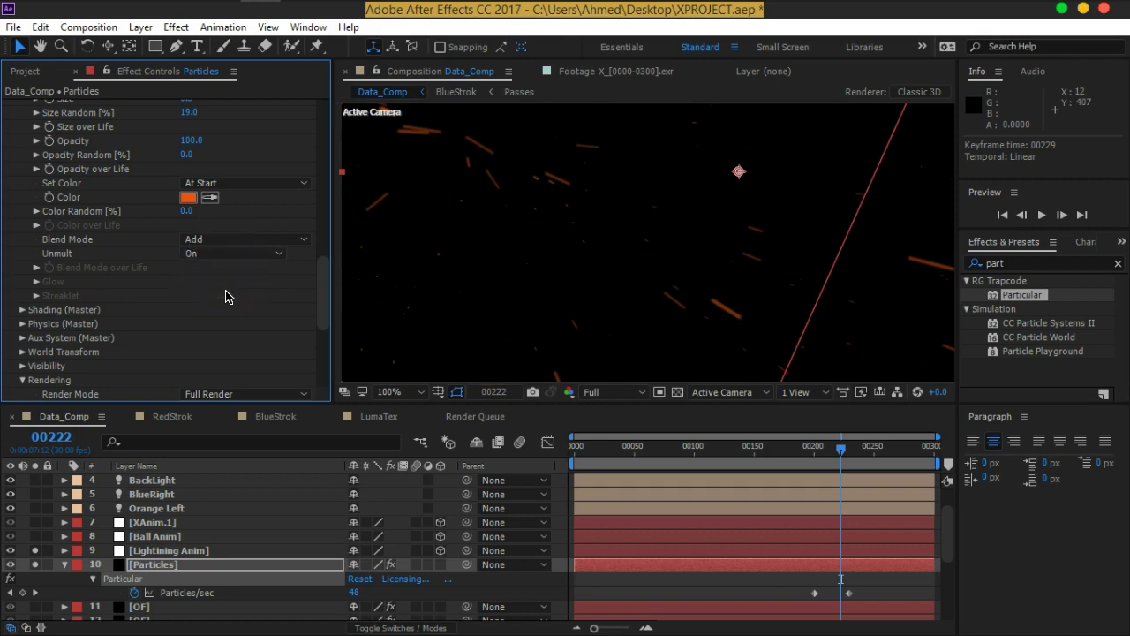
click(678, 392)
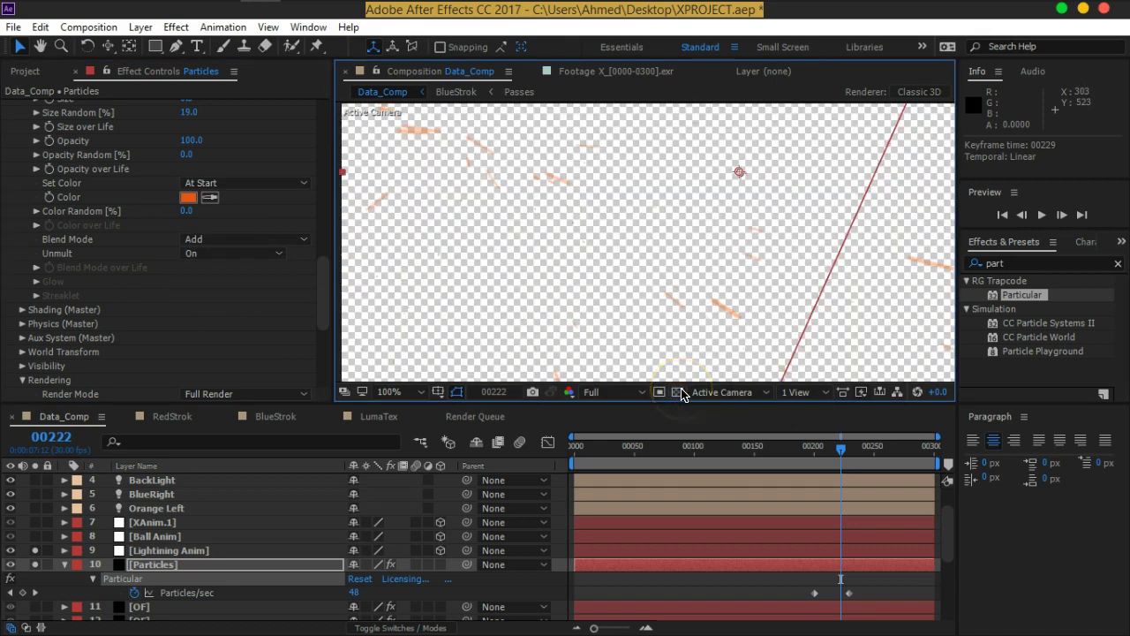
click(680, 392)
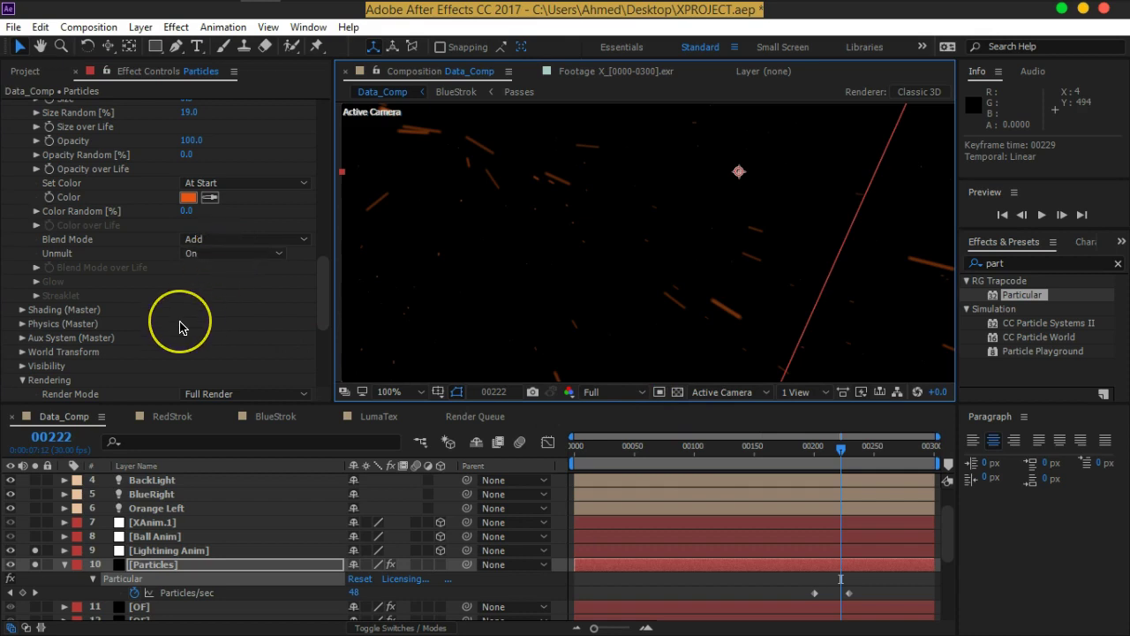
Step: Try GPU acceleration for Particular's rendering, then switch back to CPU
scroll(180, 326, down, 1)
scroll(180, 327, down, 1)
scroll(179, 327, down, 1)
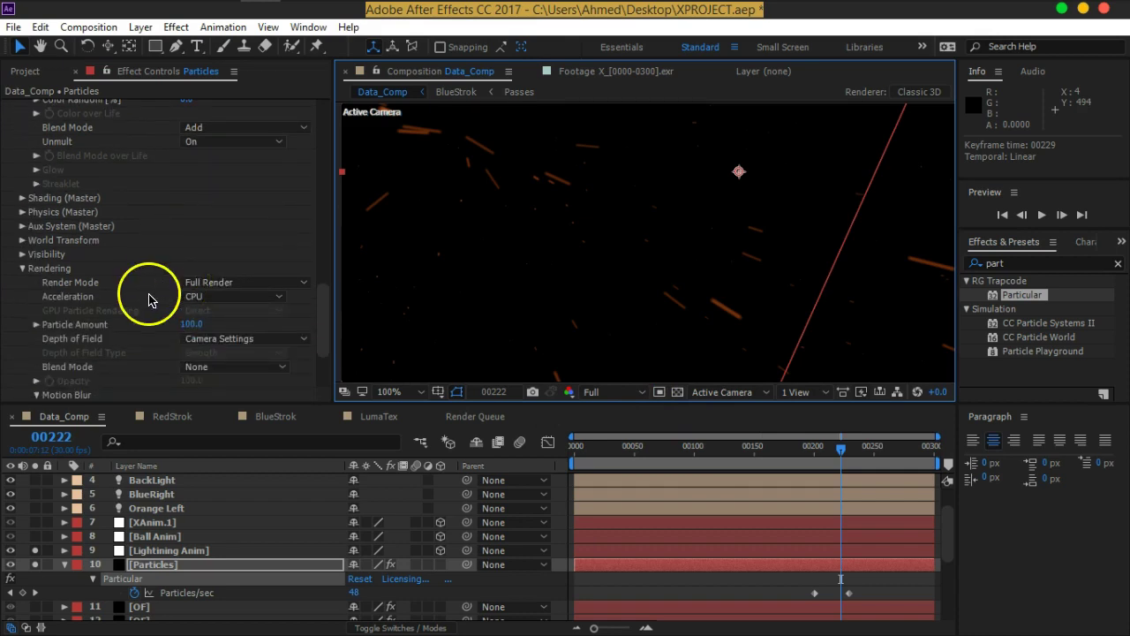
scroll(165, 258, down, 1)
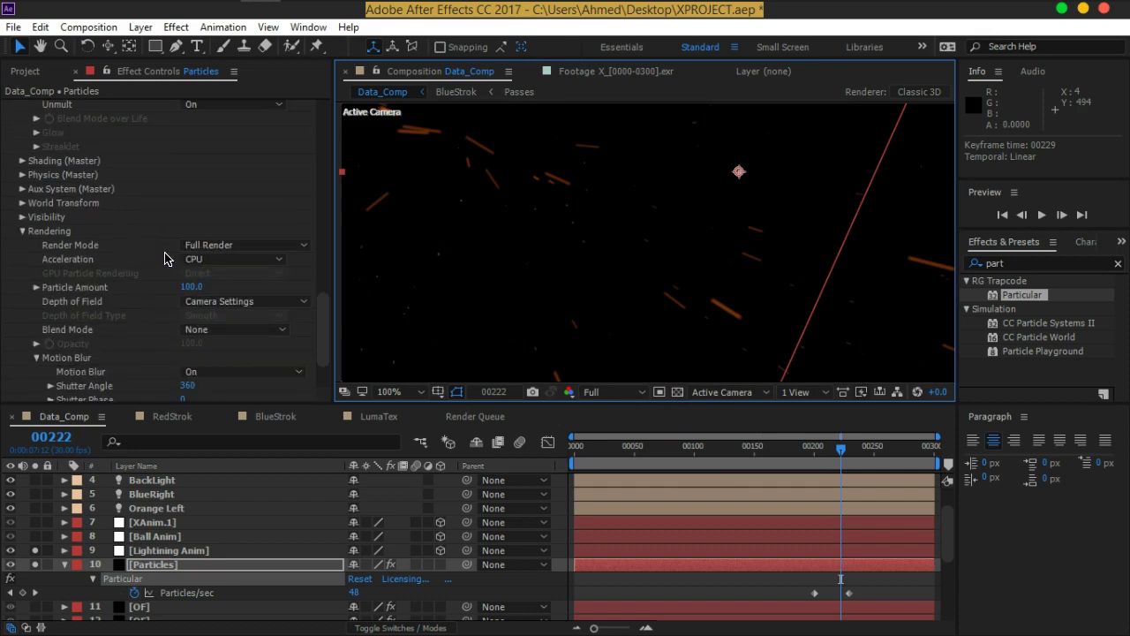
click(212, 259)
click(212, 277)
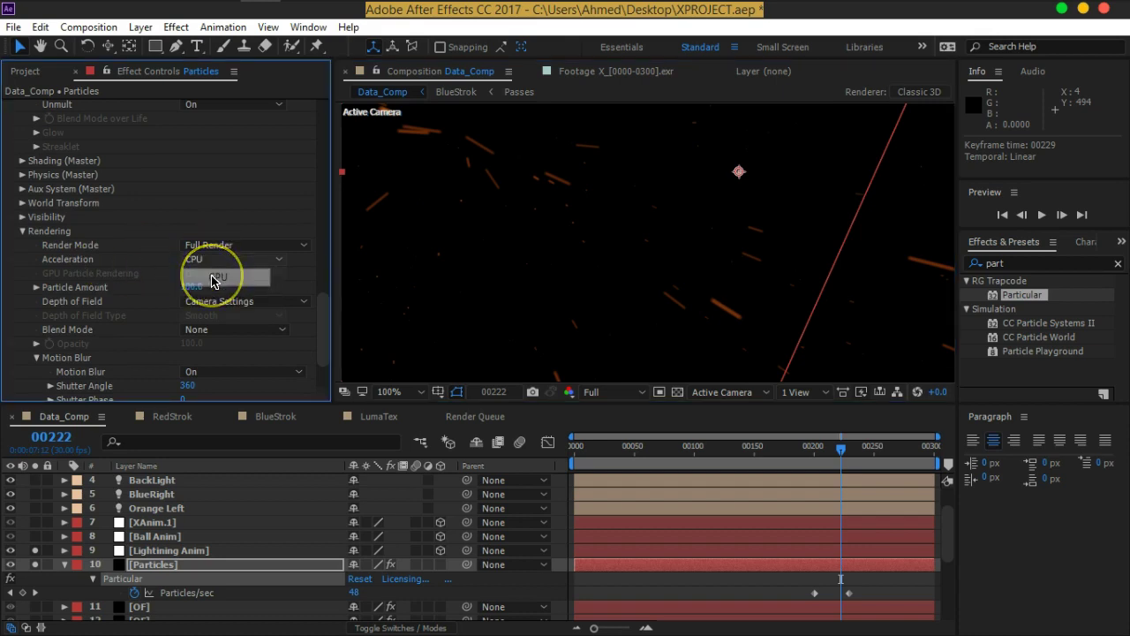
click(207, 259)
click(217, 294)
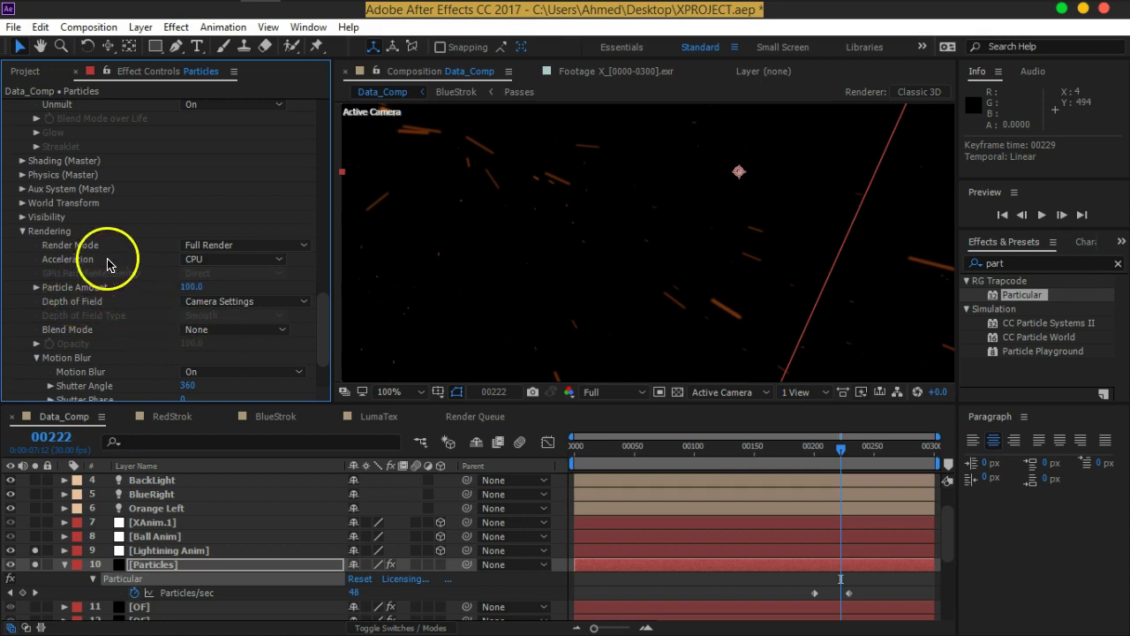
Step: Raise Particle Amount to 200 and preview the streaks at a few frames
drag(197, 288, 228, 289)
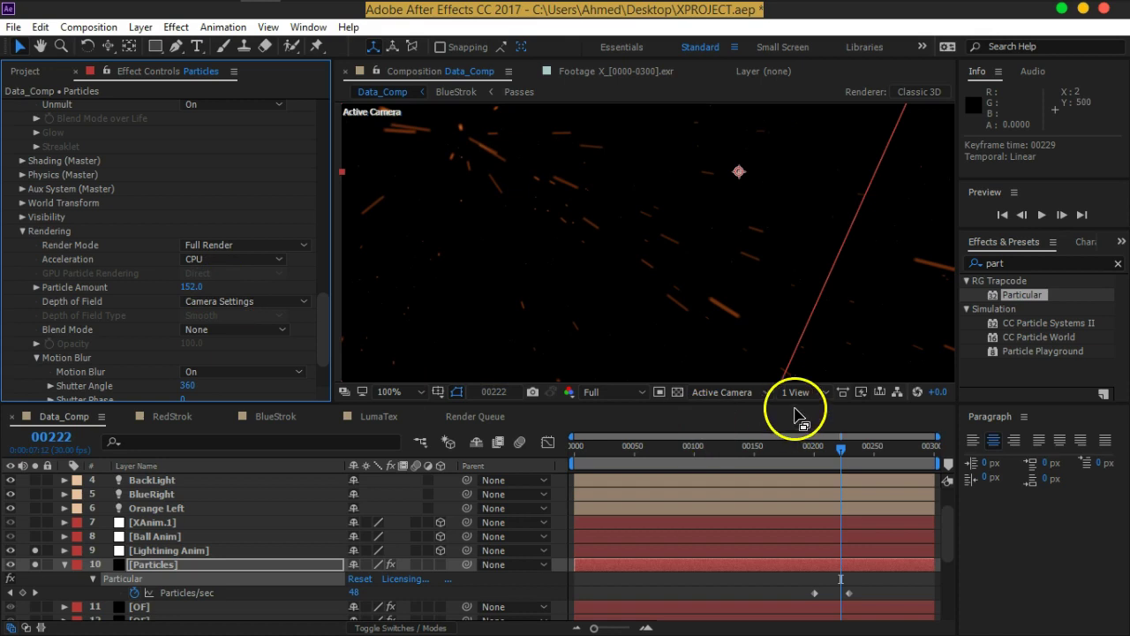
scroll(765, 318, down, 2)
drag(848, 455, 894, 450)
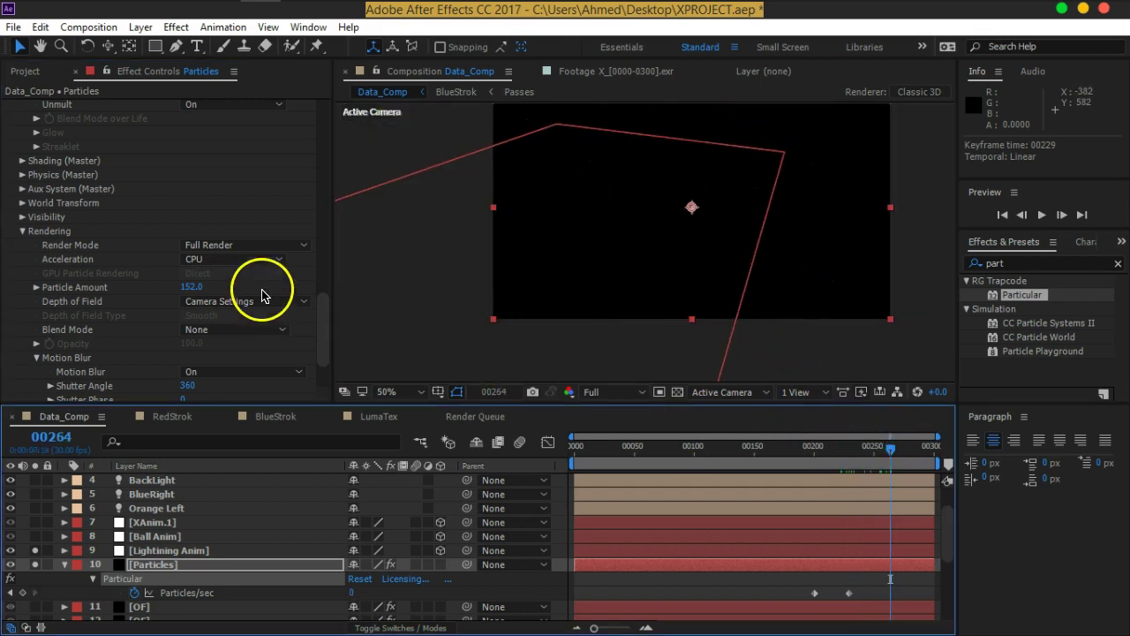
drag(194, 286, 259, 288)
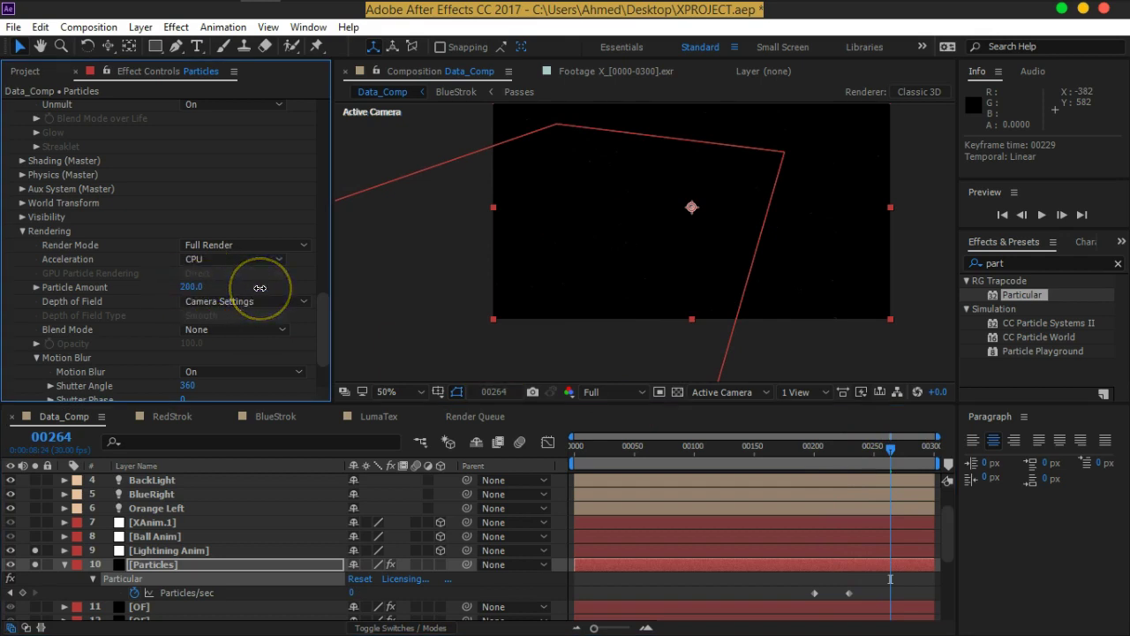
mouse_move(889, 449)
mouse_down()
mouse_move(719, 458)
mouse_move(801, 458)
mouse_up()
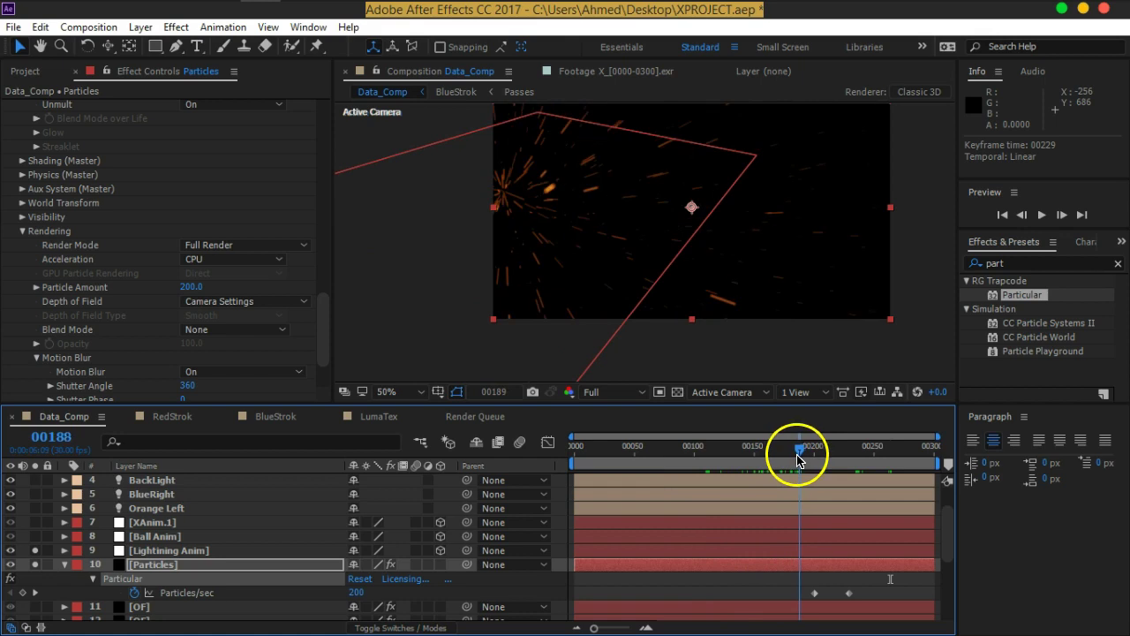
drag(523, 207, 549, 224)
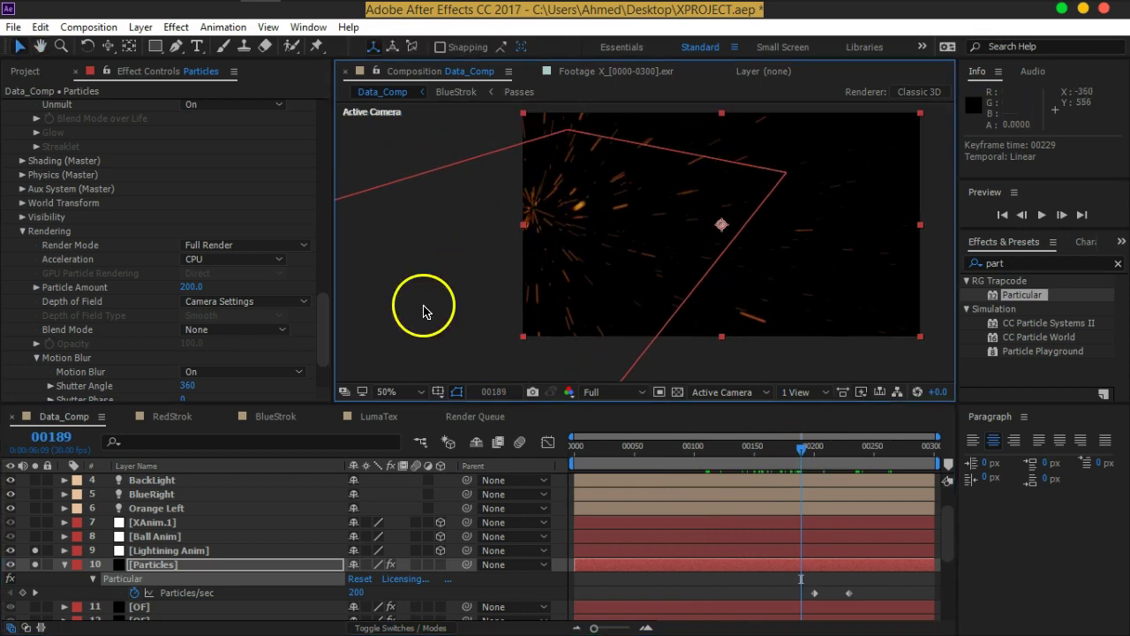
mouse_move(325, 345)
mouse_down()
mouse_move(320, 148)
mouse_move(323, 171)
mouse_up()
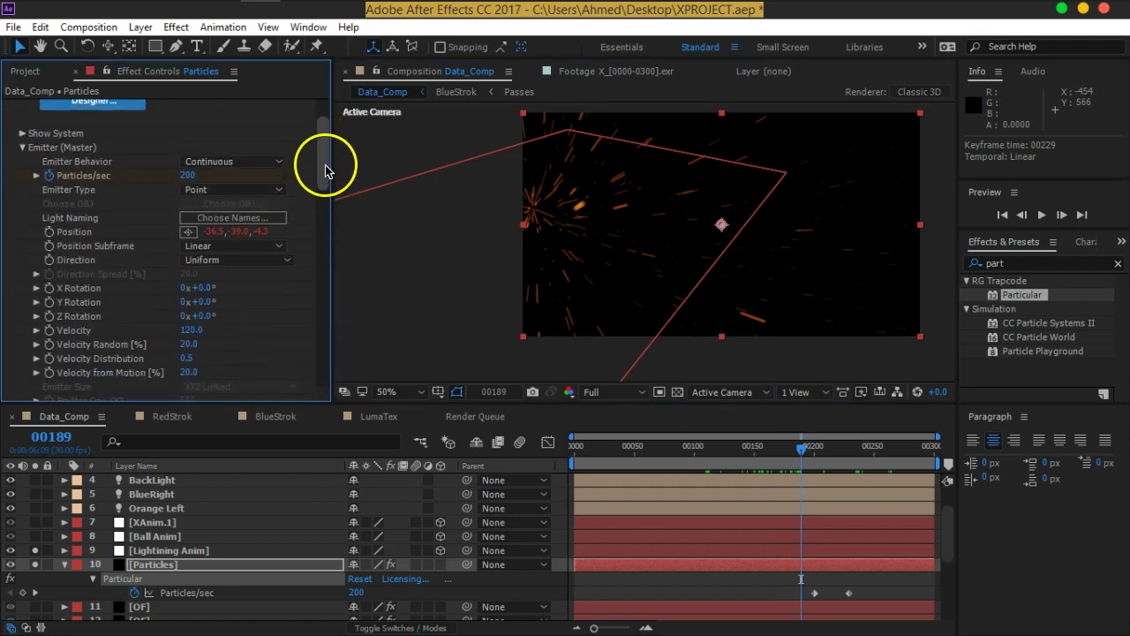
Step: Change the Emitter Type to Box with Emitter Size XYZ 617, previewing another frame
click(208, 187)
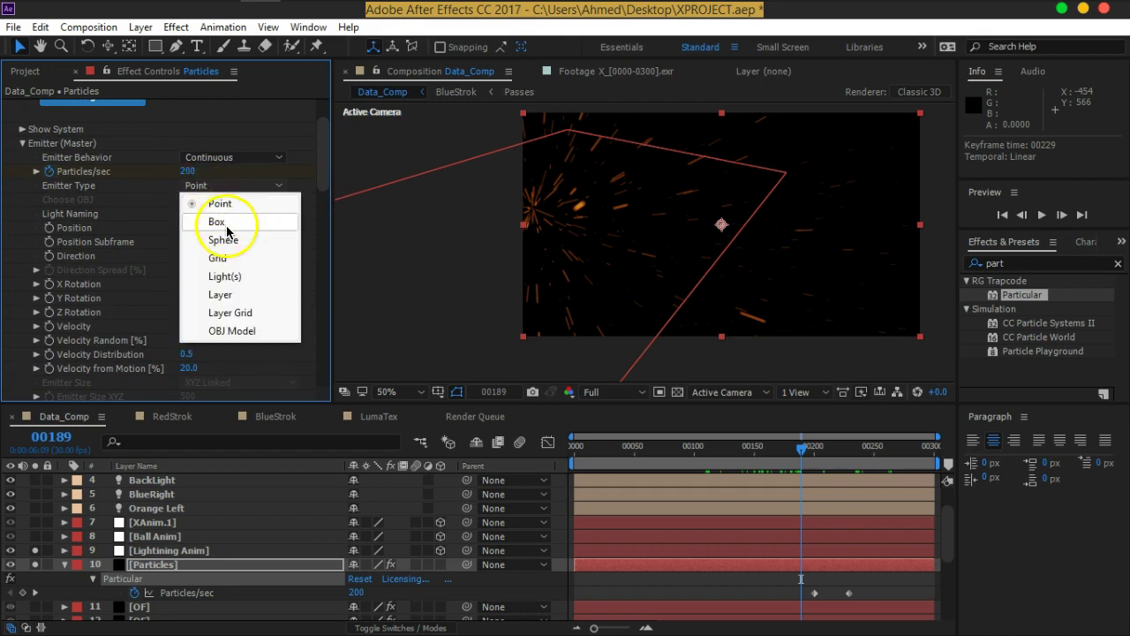
click(220, 219)
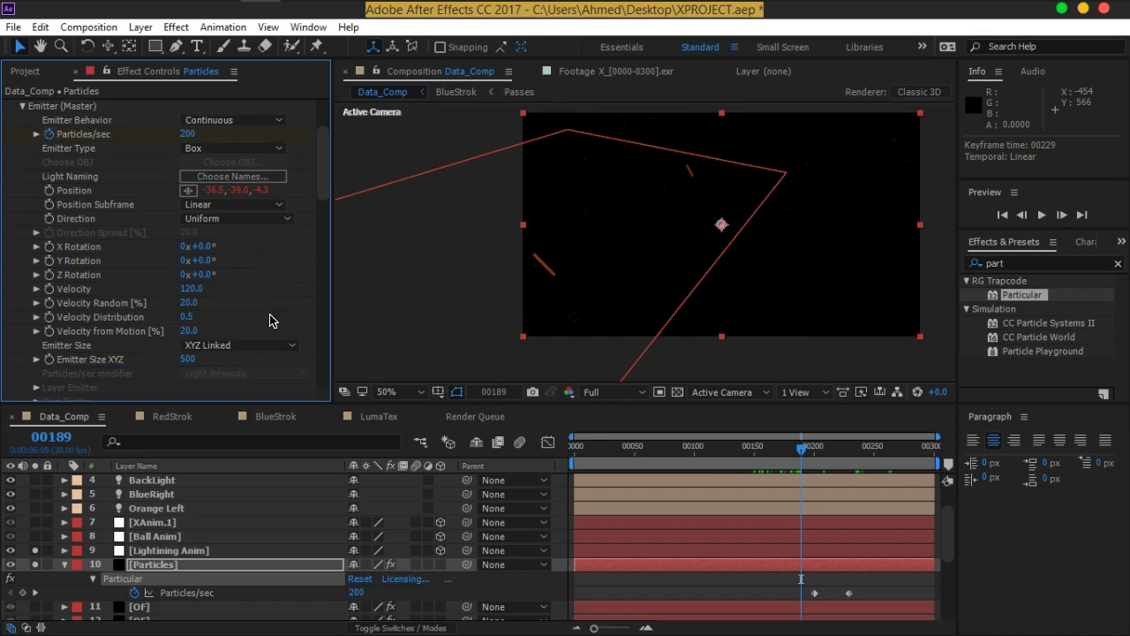
scroll(102, 353, down, 2)
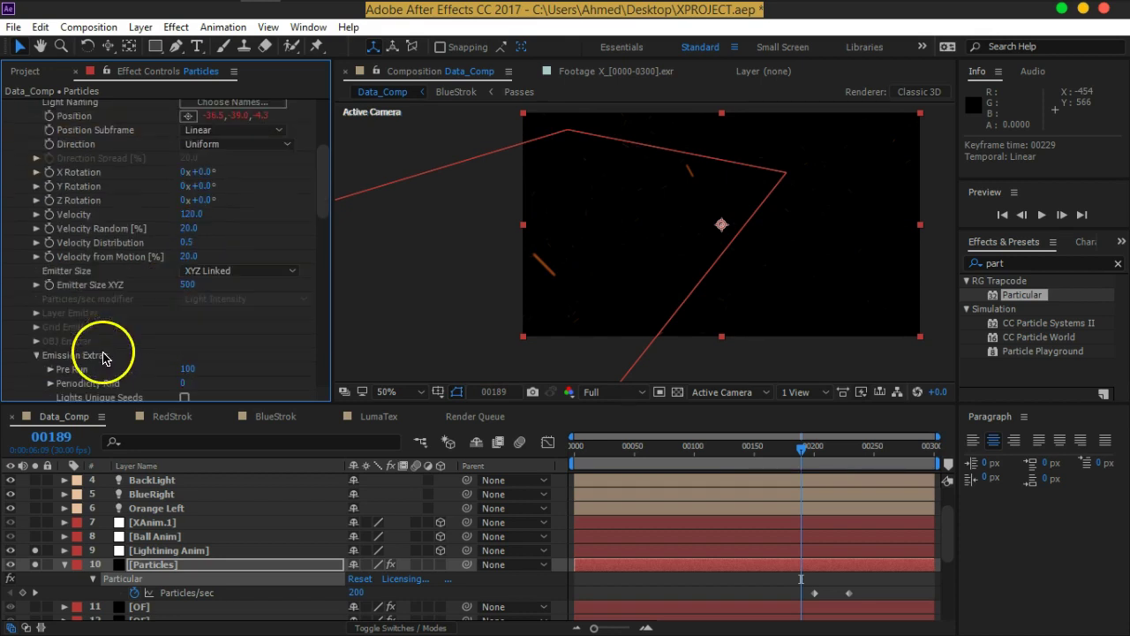
scroll(121, 322, up, 1)
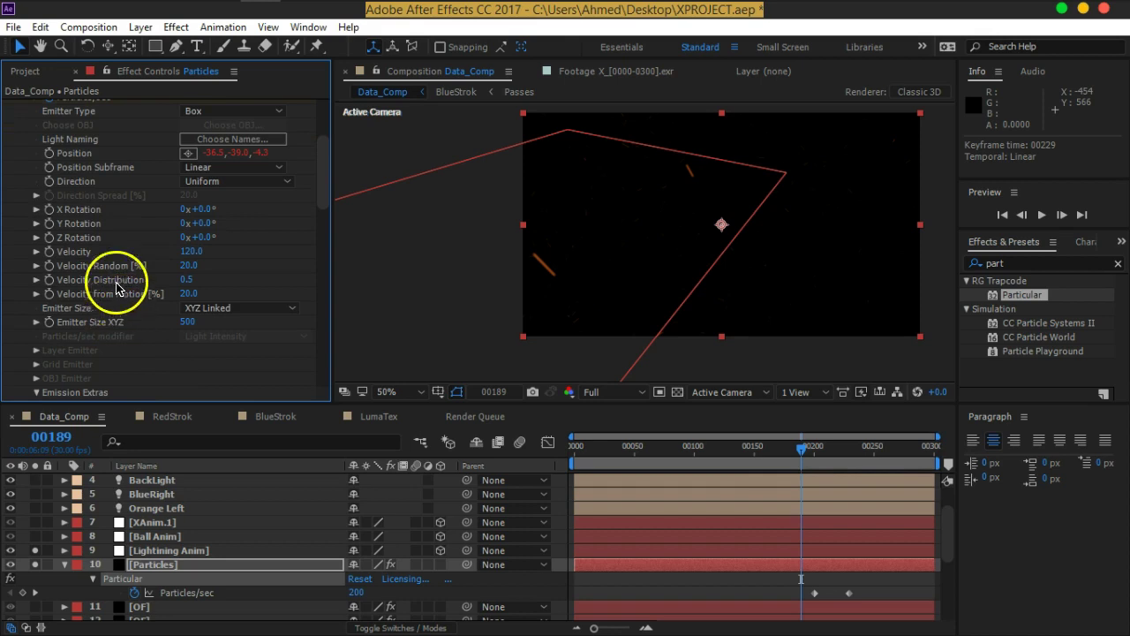
scroll(124, 256, down, 1)
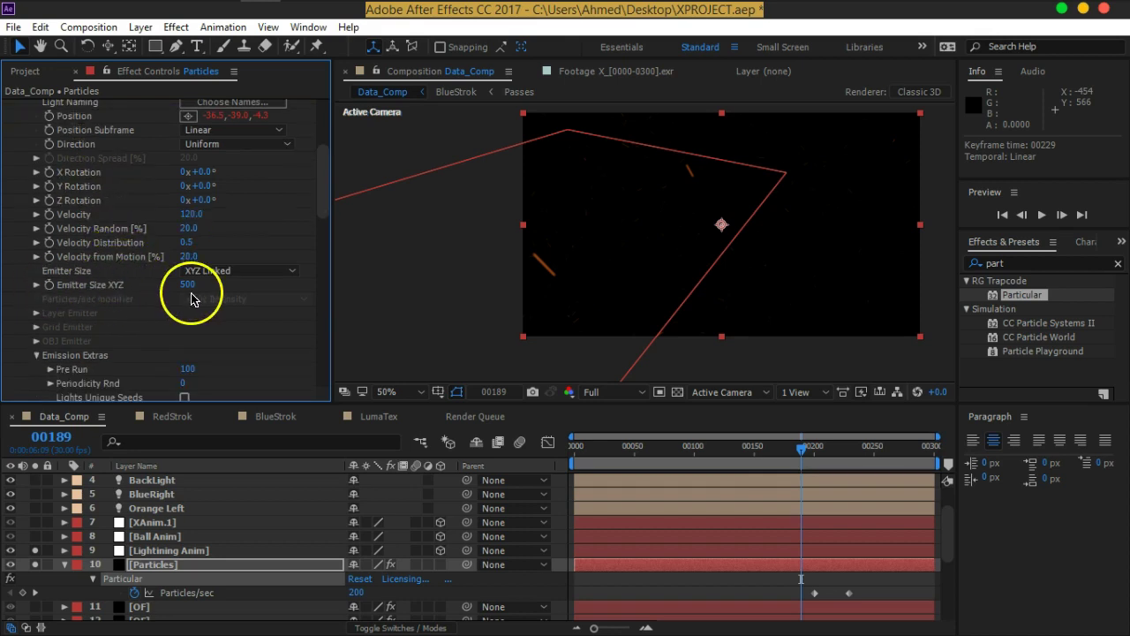
drag(188, 286, 277, 275)
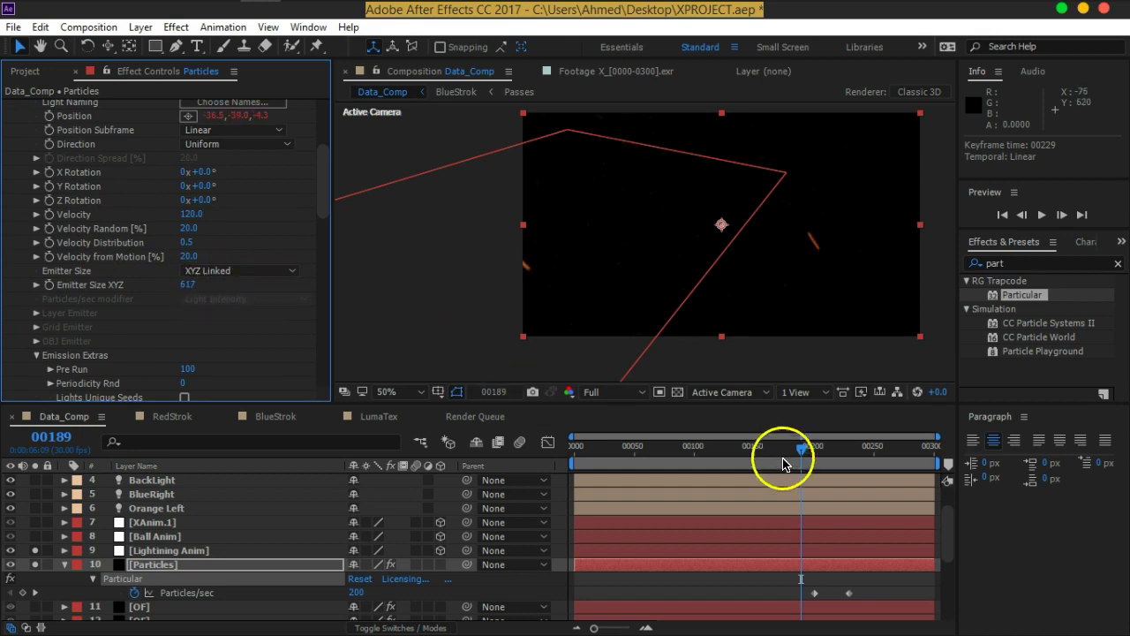
mouse_move(801, 448)
mouse_down()
mouse_move(661, 454)
mouse_move(872, 454)
mouse_up()
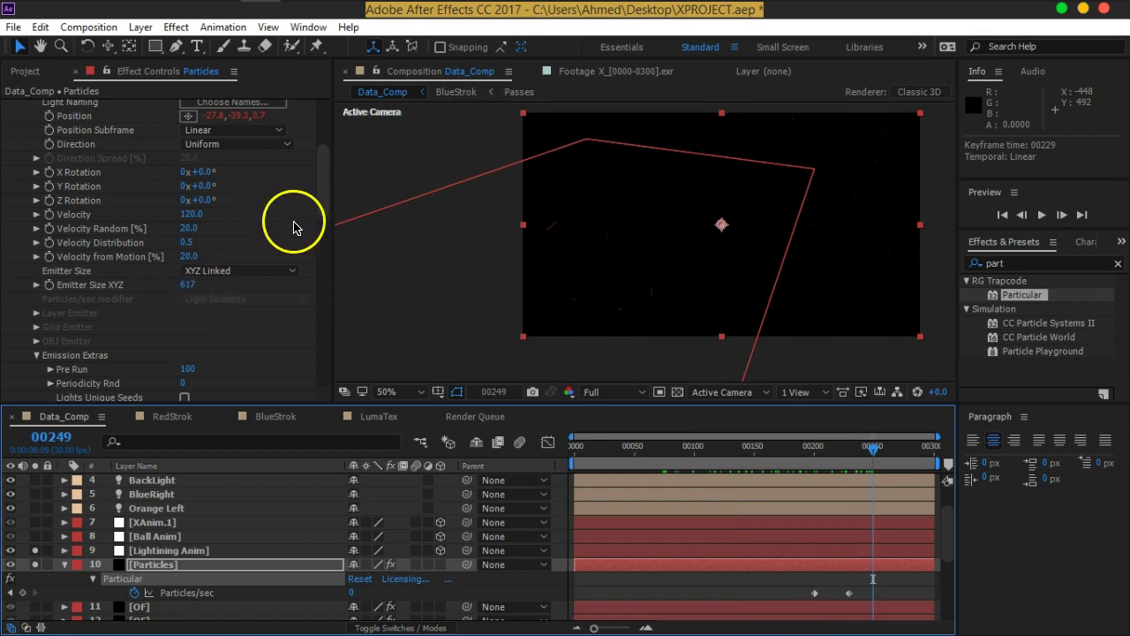
drag(699, 209, 645, 257)
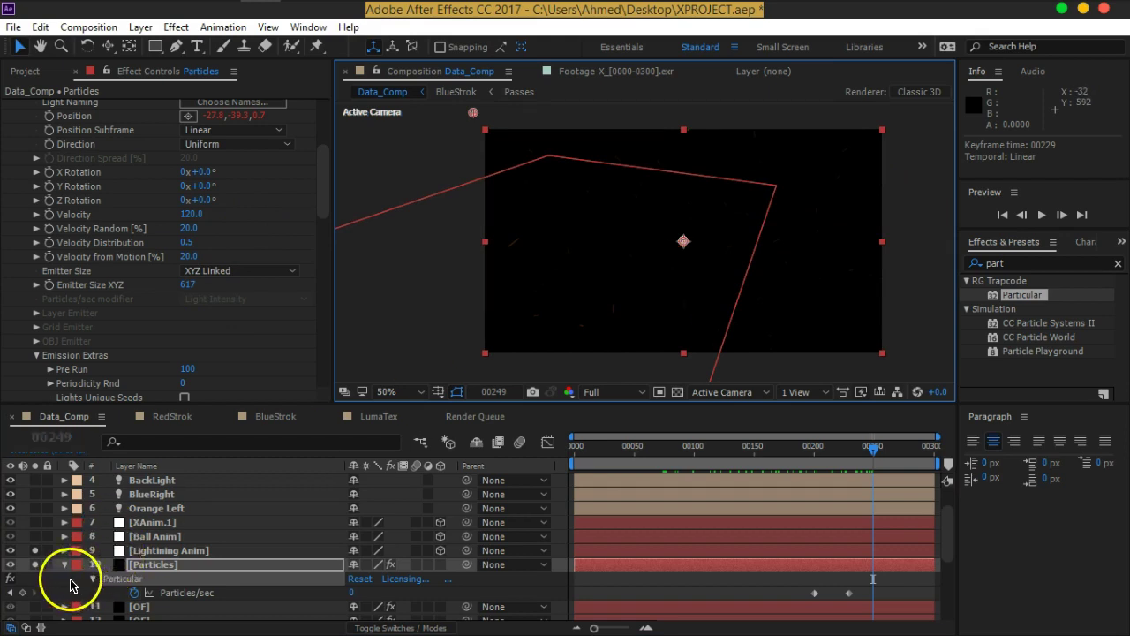
Step: Unsolo layers 9 and 10, then raise Particles/sec at the frame-00200 keyframe
click(34, 562)
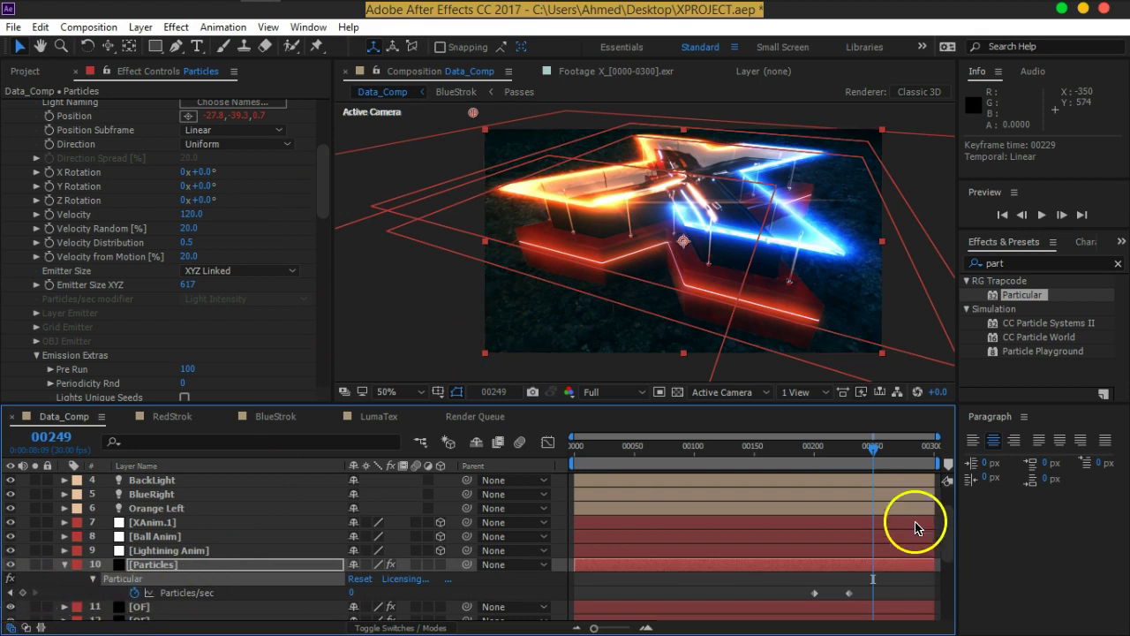
drag(873, 448, 814, 456)
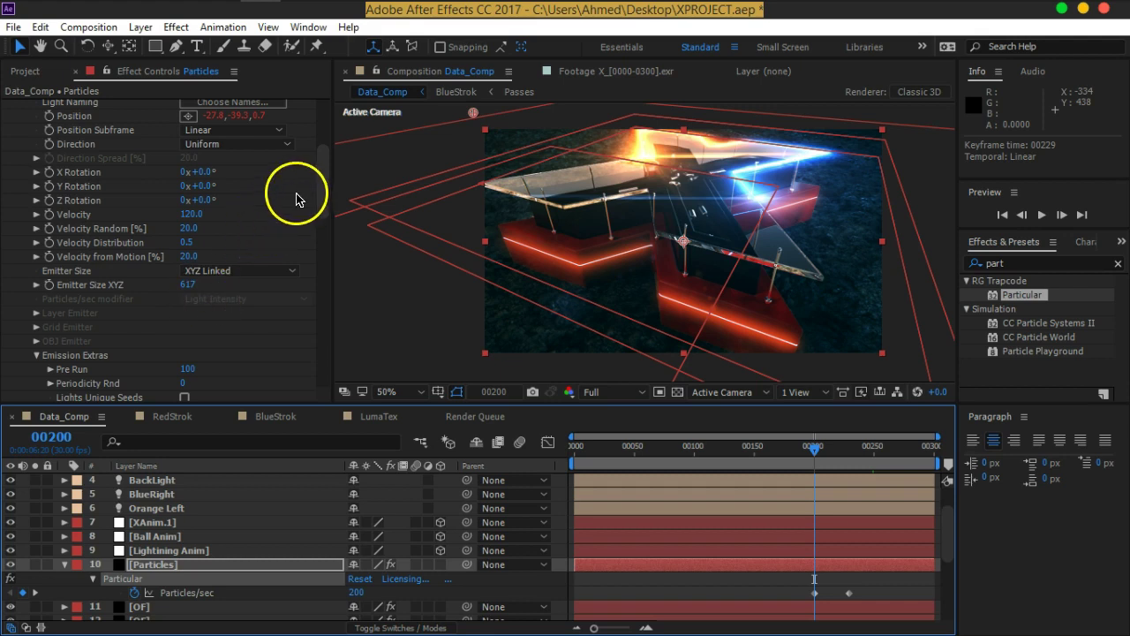
scroll(298, 231, up, 3)
scroll(294, 250, up, 2)
mouse_move(189, 239)
mouse_down()
mouse_move(279, 239)
mouse_move(266, 236)
mouse_up()
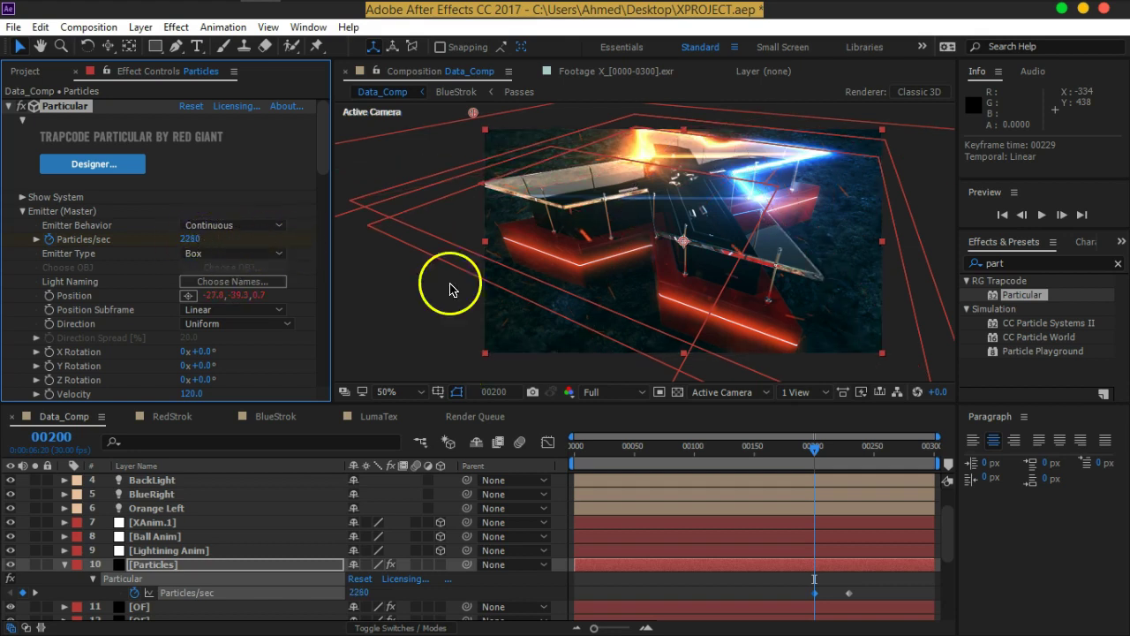
Step: Shrink Emitter Size XYZ to 557 and solo only the Particles layer
click(819, 459)
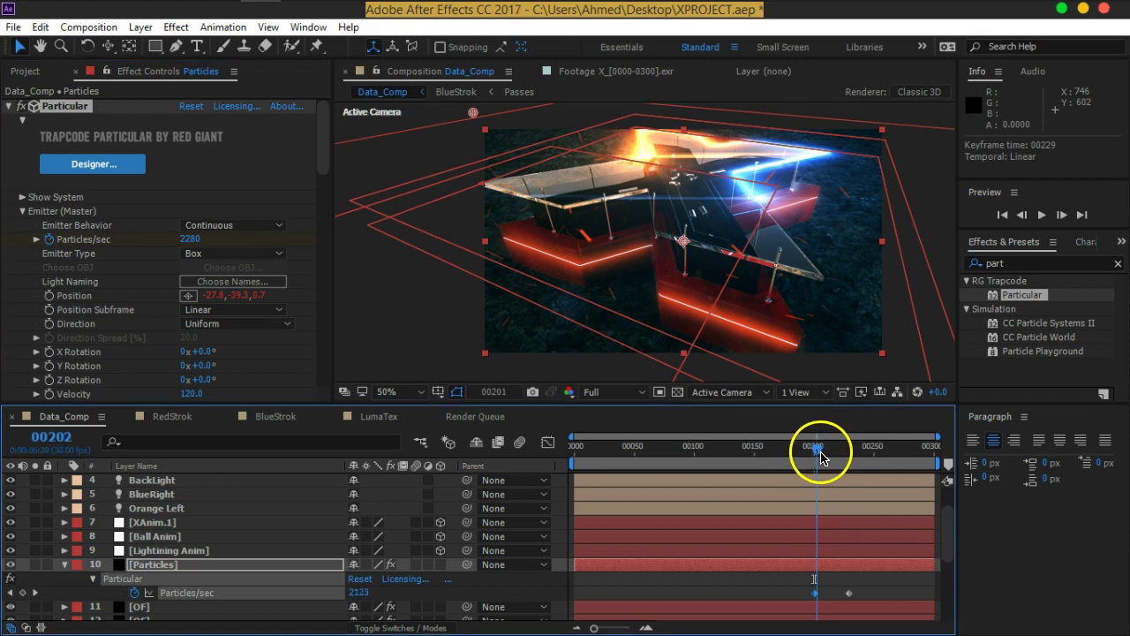
drag(821, 457, 836, 457)
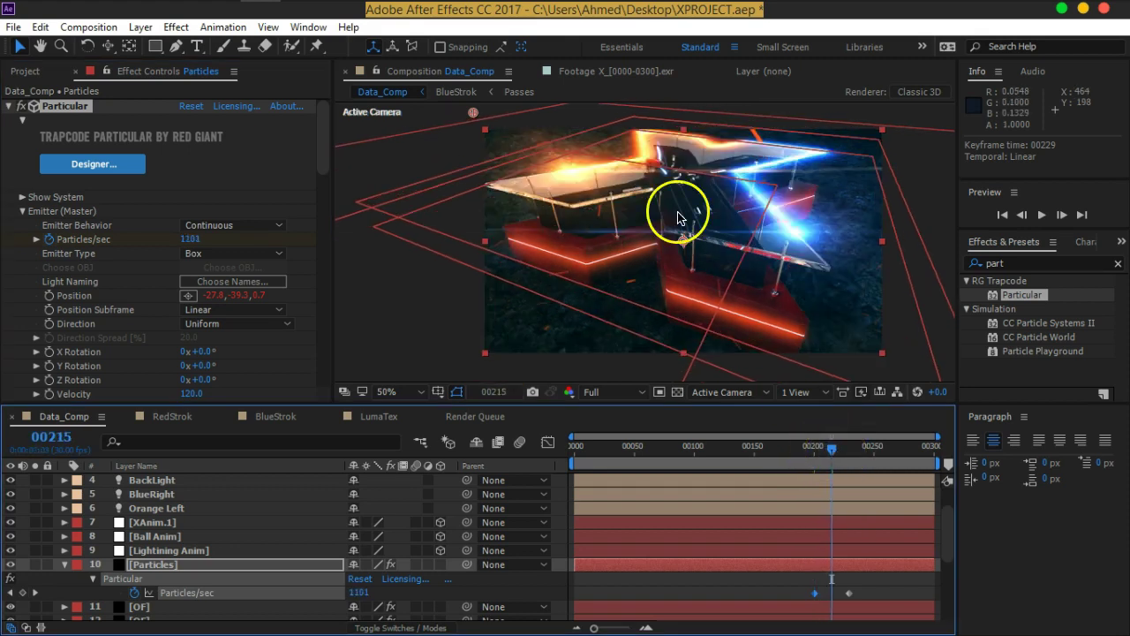
scroll(251, 301, down, 3)
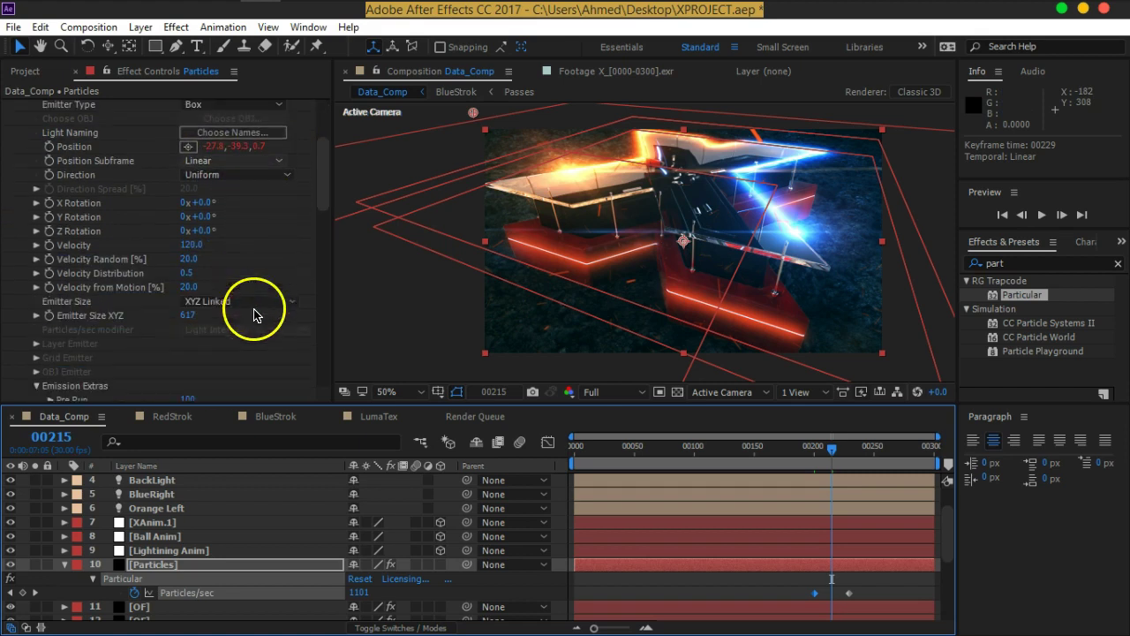
click(176, 327)
drag(168, 322, 145, 322)
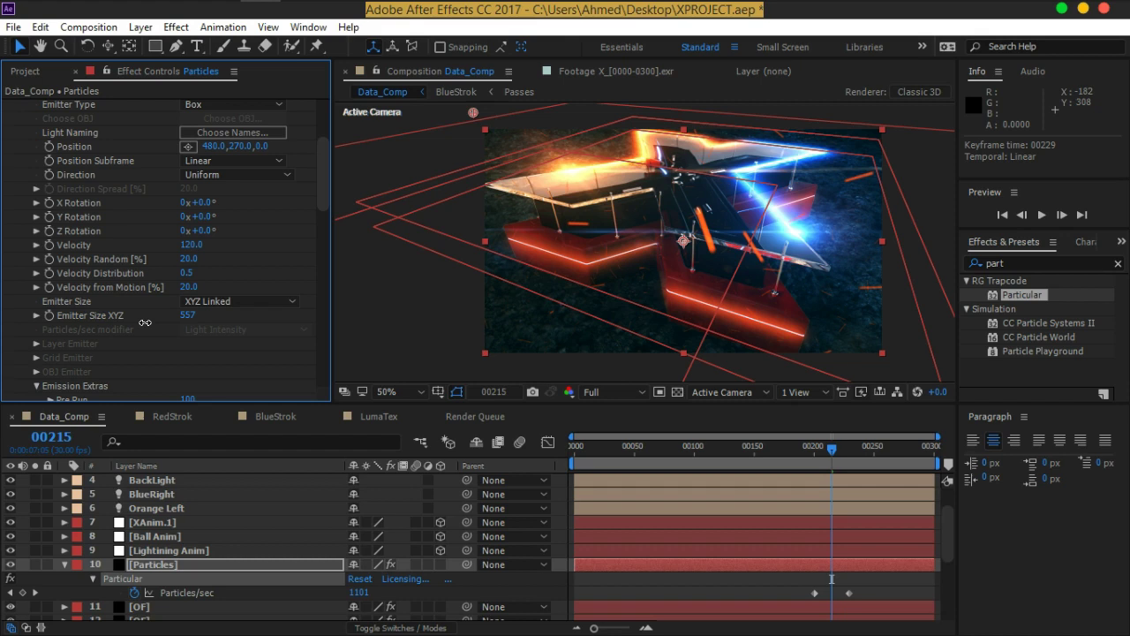
click(721, 263)
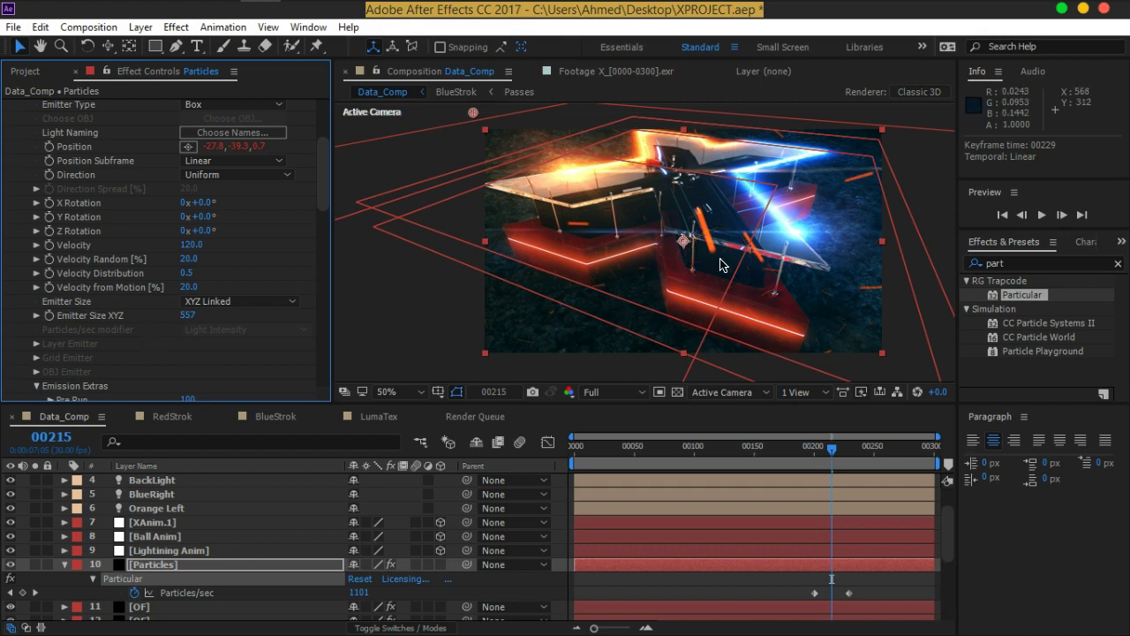
click(713, 249)
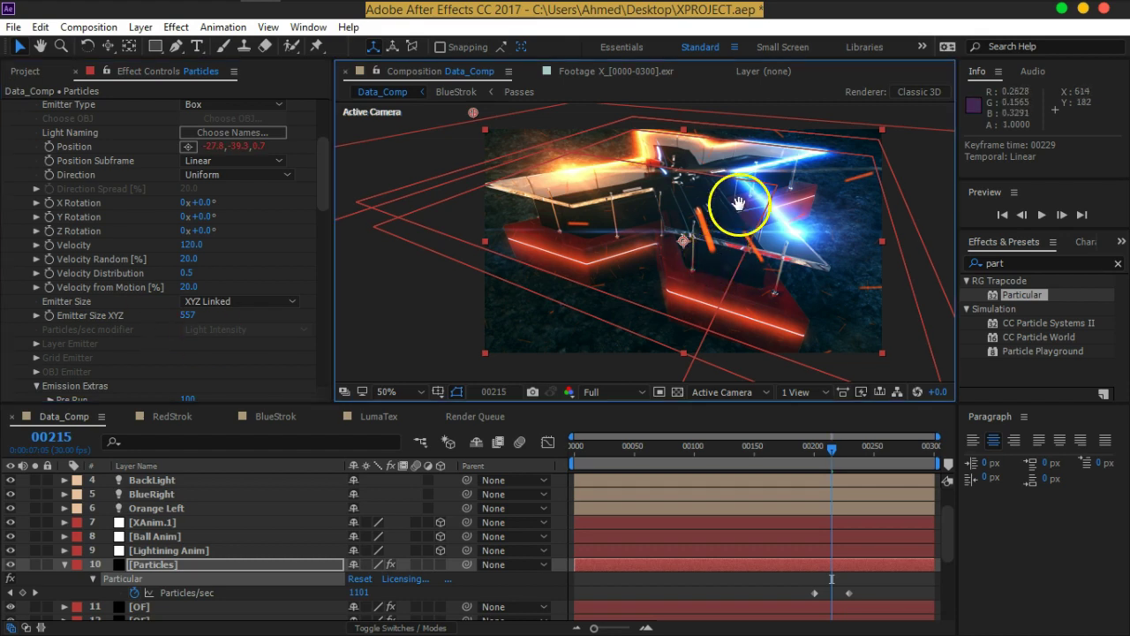
click(37, 565)
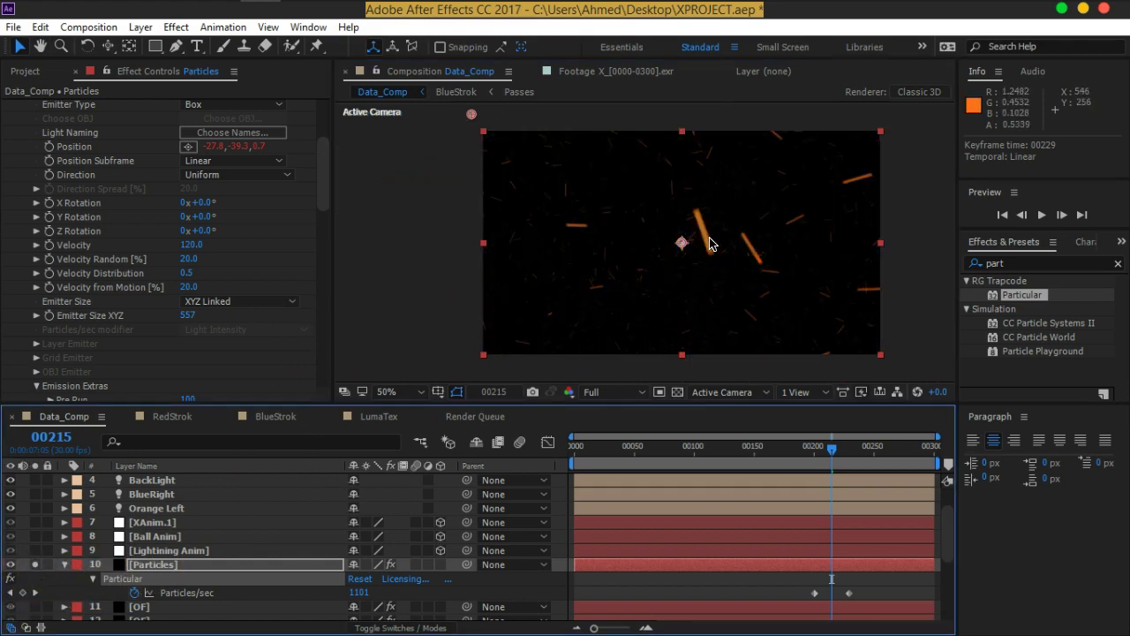
Step: Lower the Particles/sec keyframe at frame 200 to 740
click(65, 564)
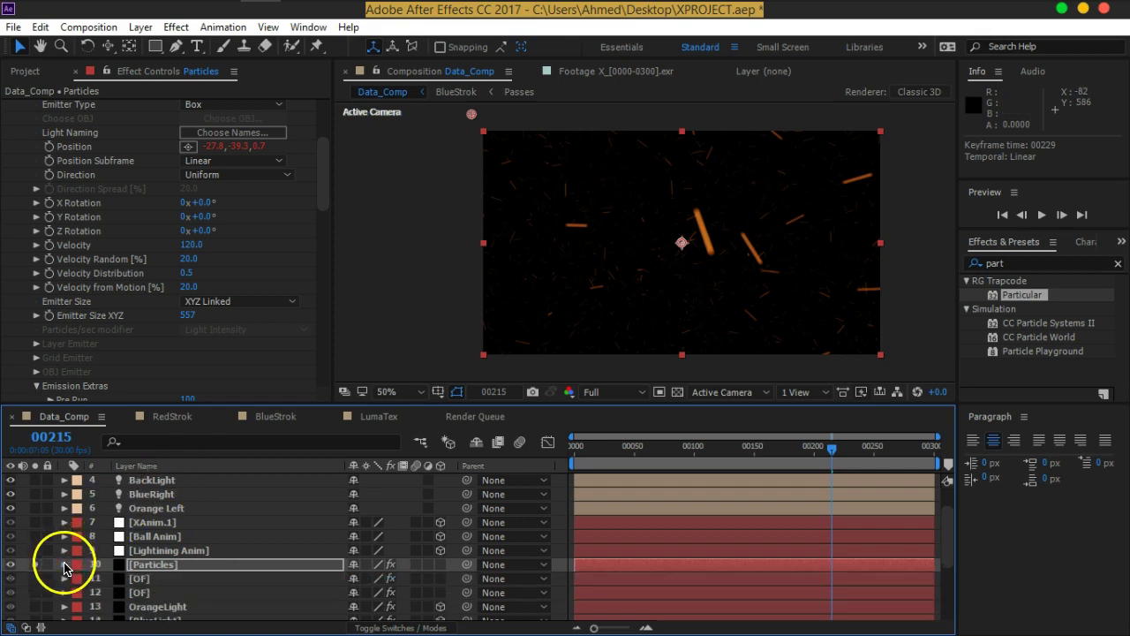
click(161, 572)
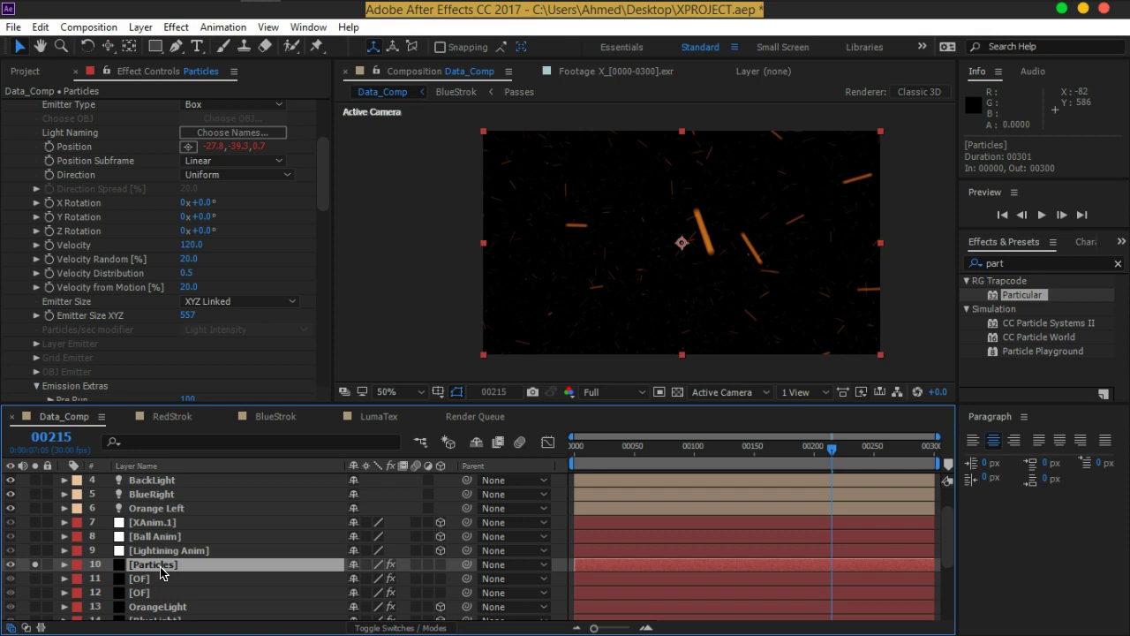
drag(832, 449, 730, 455)
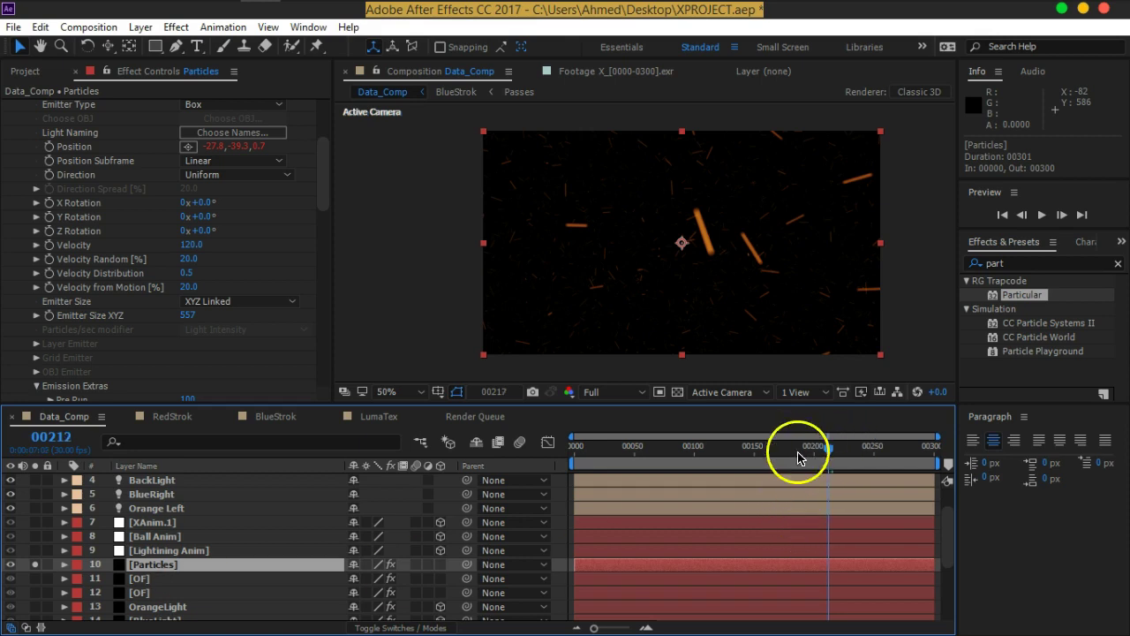
scroll(151, 232, up, 4)
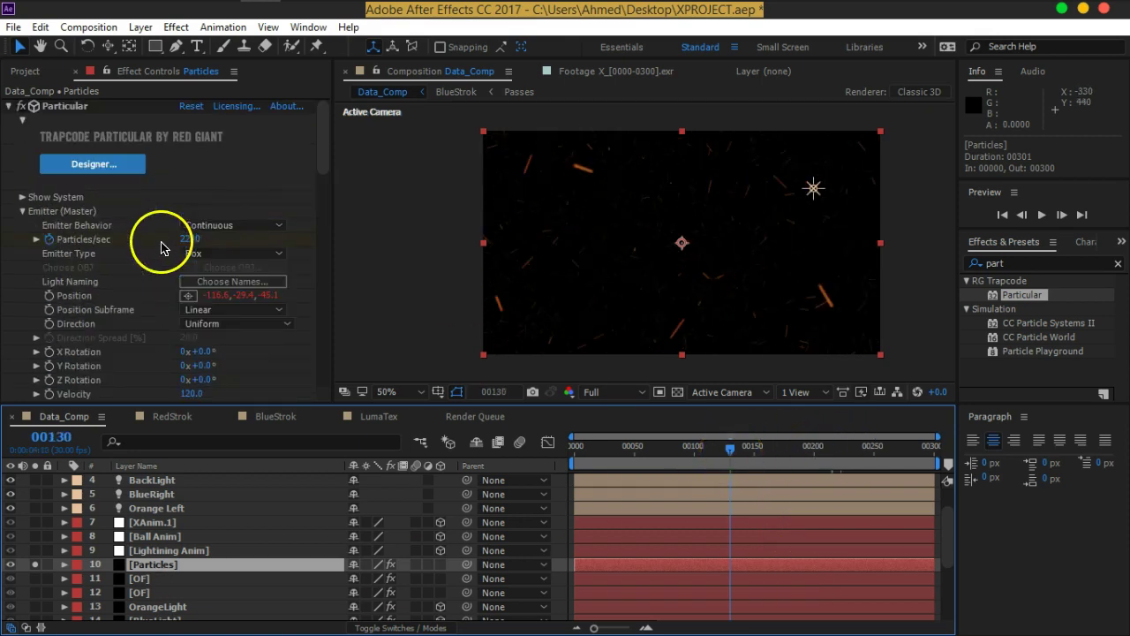
click(159, 238)
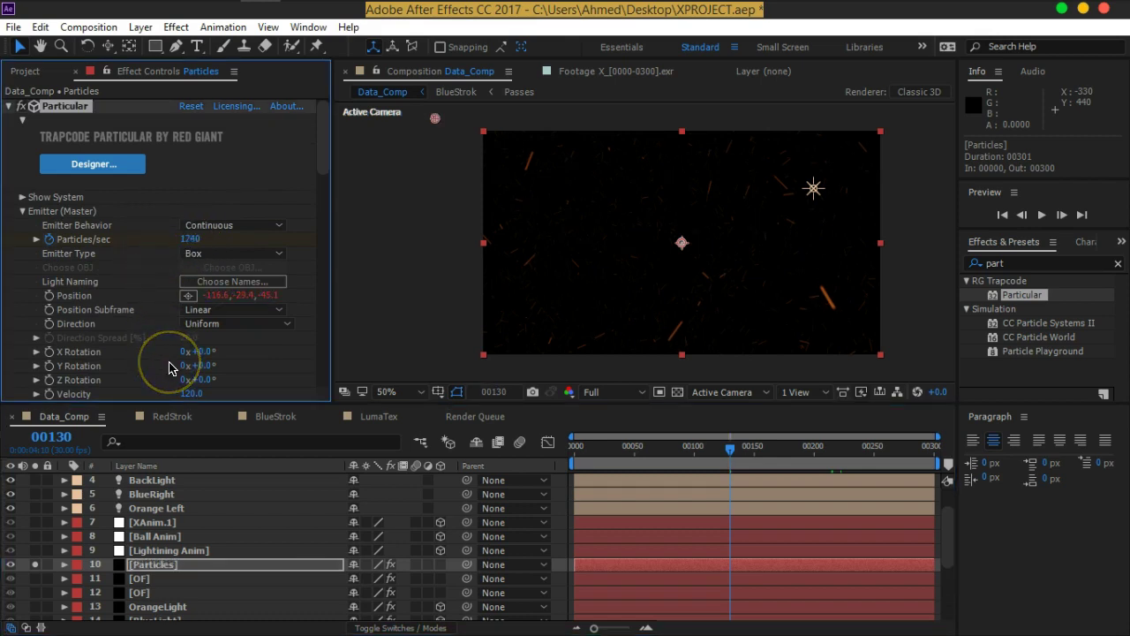
key(ctrl+z)
click(194, 561)
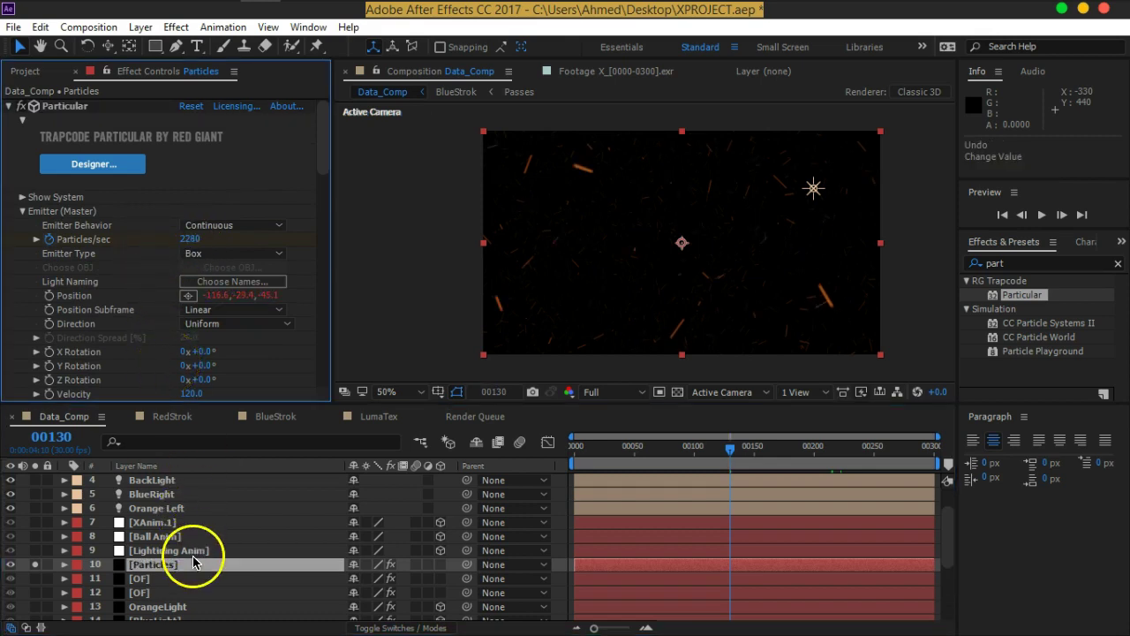
key(u)
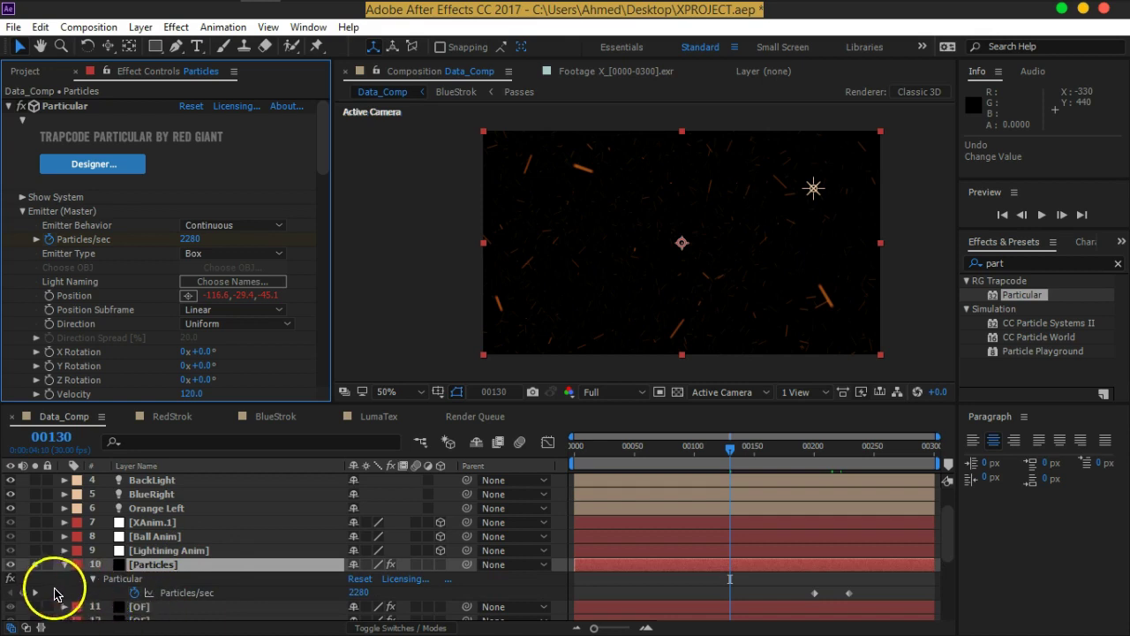
click(35, 593)
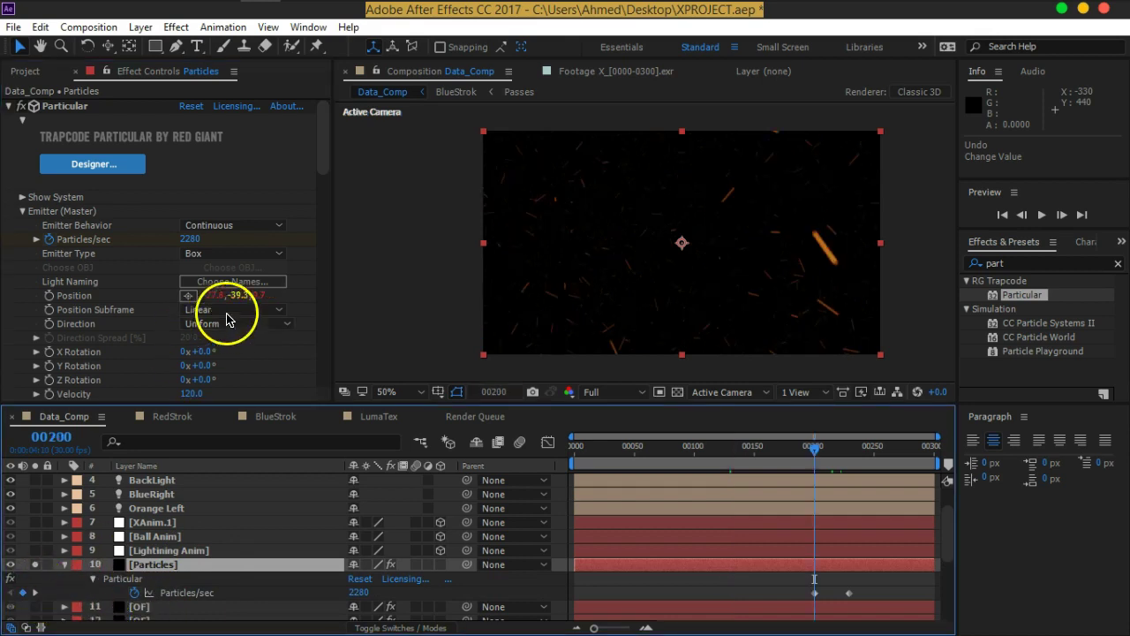
drag(192, 244, 77, 252)
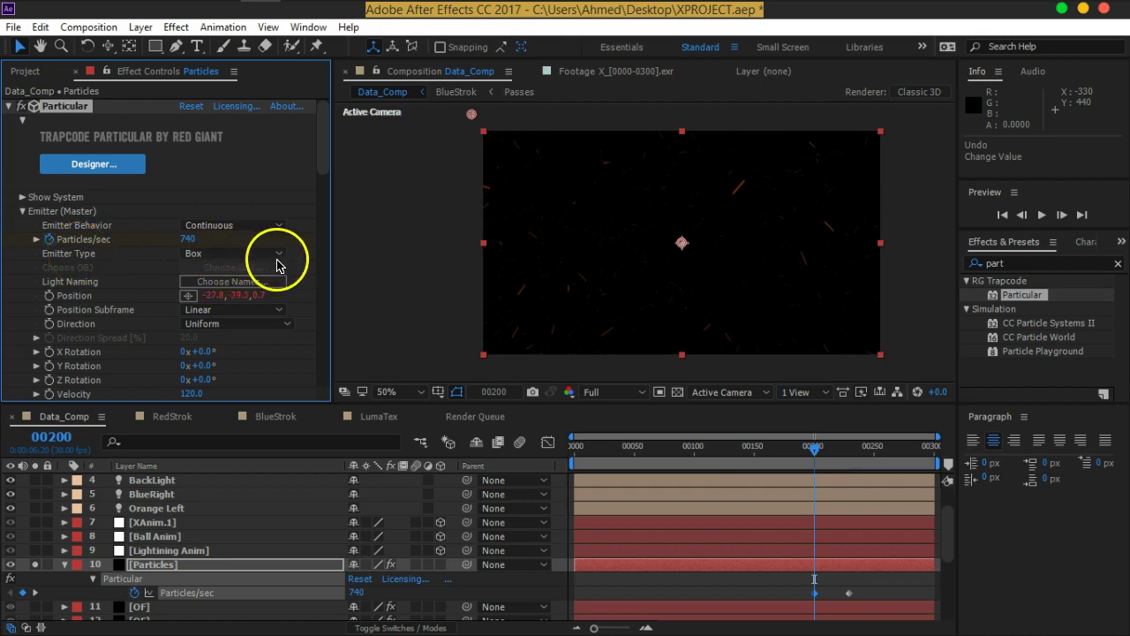
Step: Shrink Emitter Size XYZ down to 152, briefly unsoloing to compare the full scene
scroll(280, 265, down, 5)
mouse_move(189, 278)
mouse_down()
mouse_move(62, 288)
mouse_move(133, 283)
mouse_up()
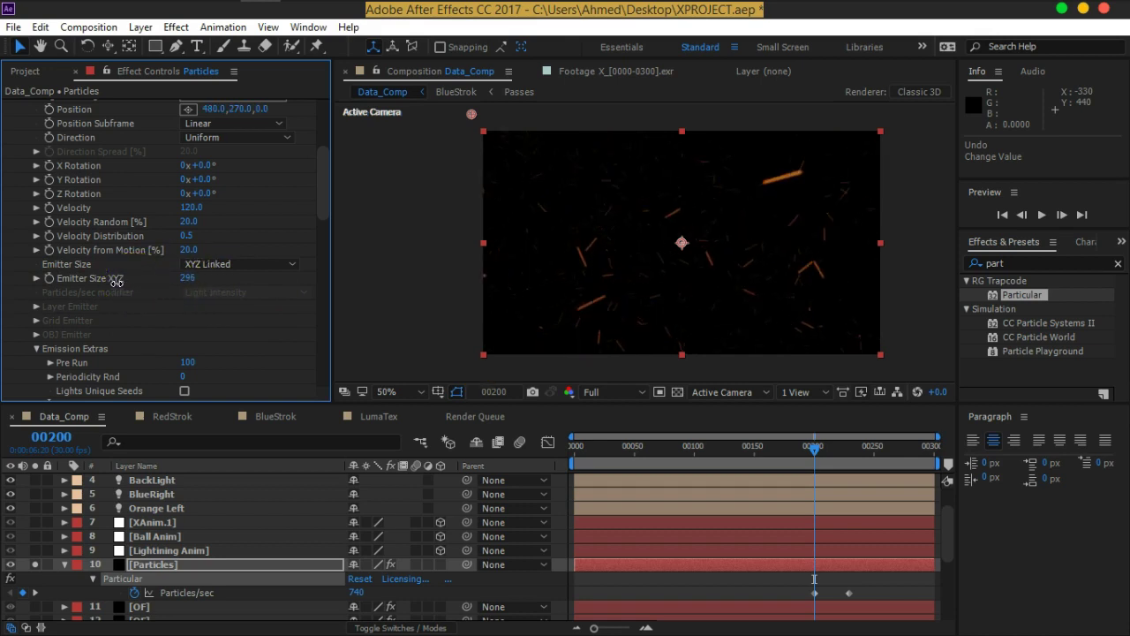
drag(125, 283, 152, 566)
click(35, 565)
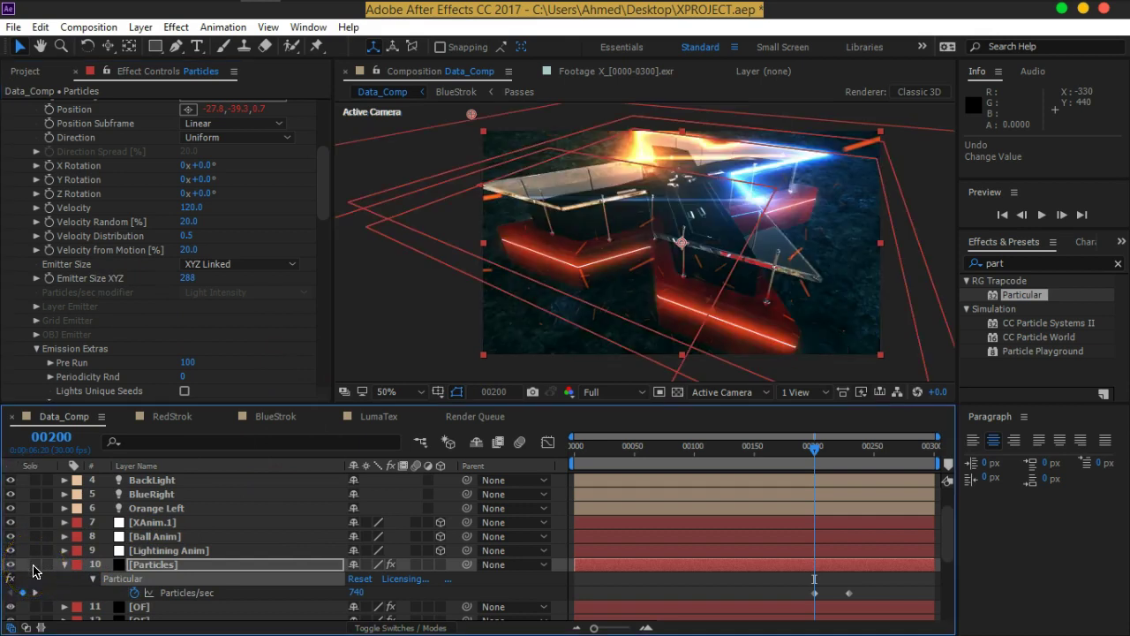
click(35, 565)
drag(188, 277, 101, 288)
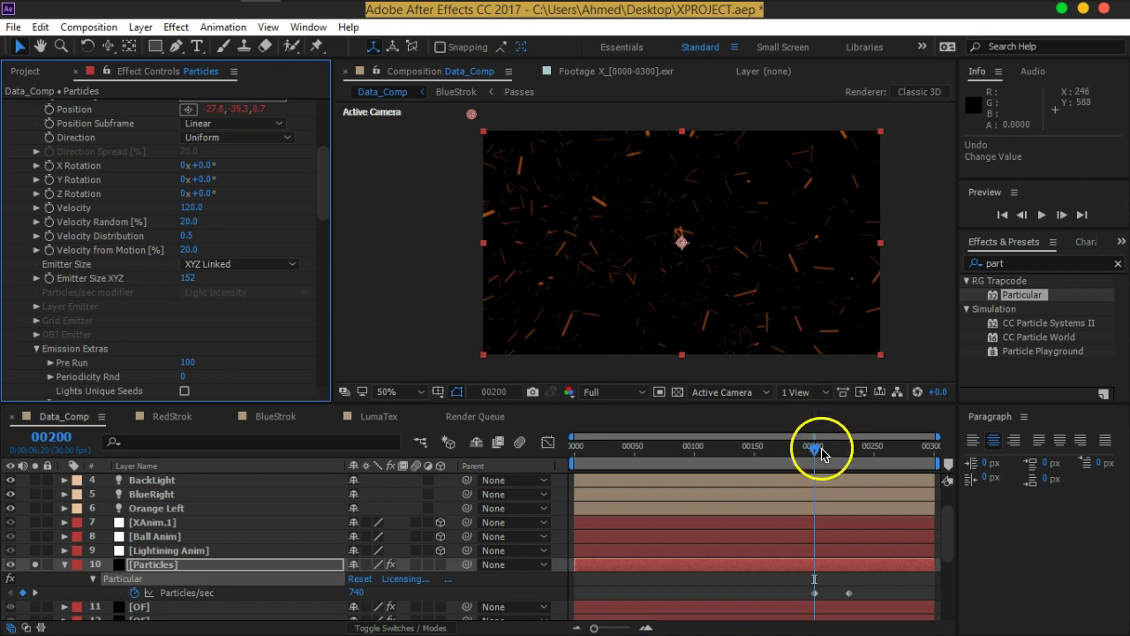
mouse_move(817, 452)
mouse_down()
mouse_move(787, 454)
mouse_move(841, 454)
mouse_up()
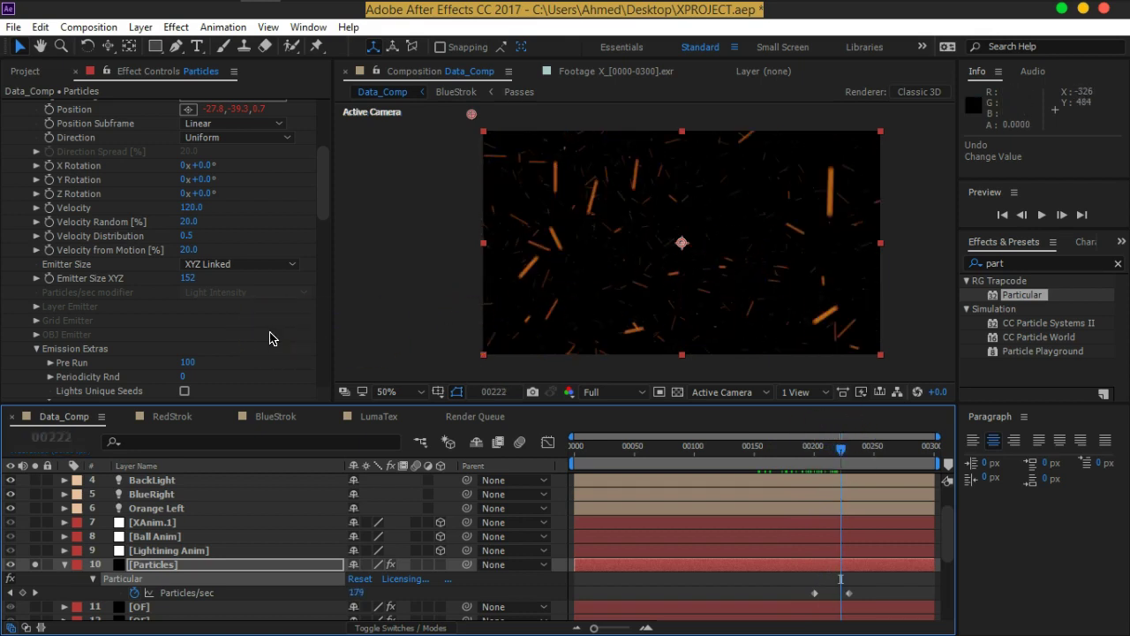
Step: Under Physics (Master) > Air, set Fade-in Spin to 0.2 and Spin Amplitude to 21
click(65, 565)
scroll(263, 327, down, 5)
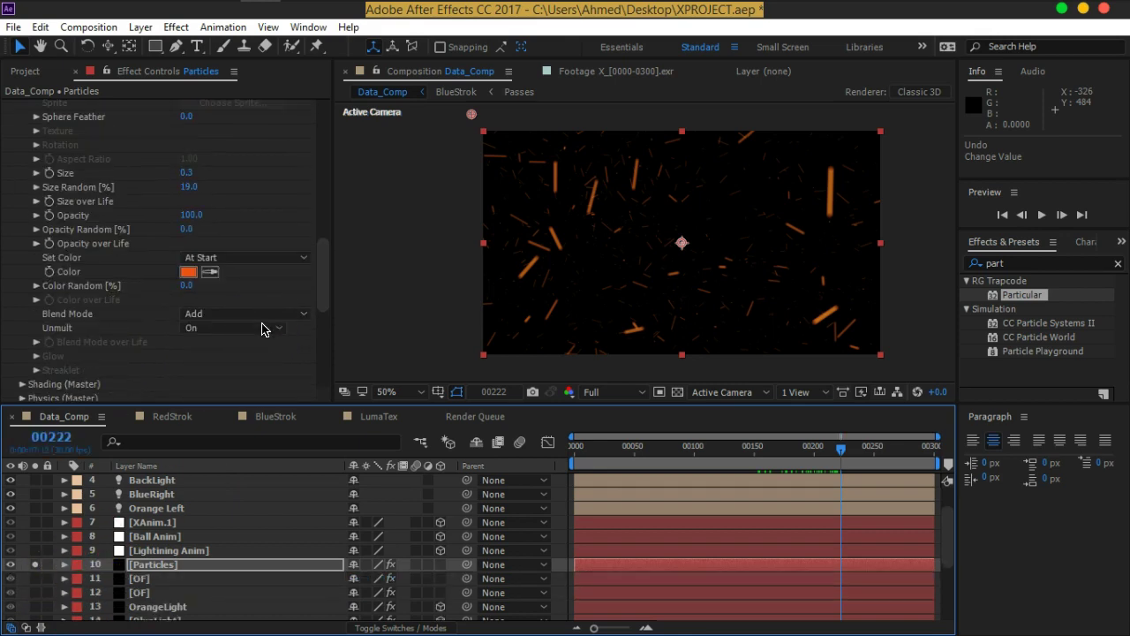
scroll(263, 328, down, 6)
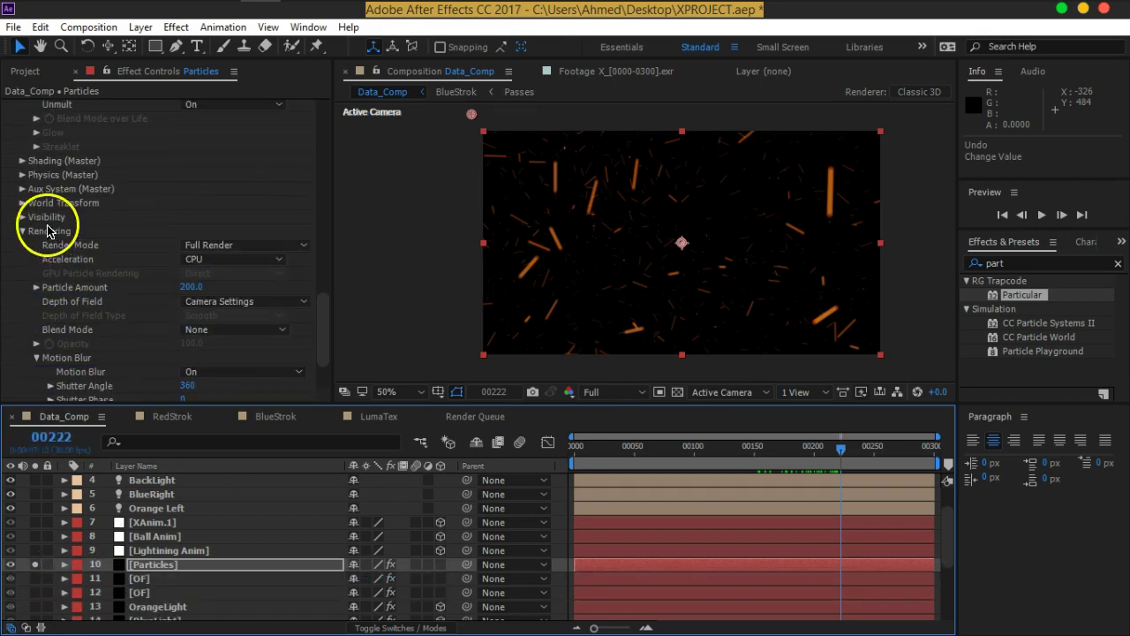
click(23, 175)
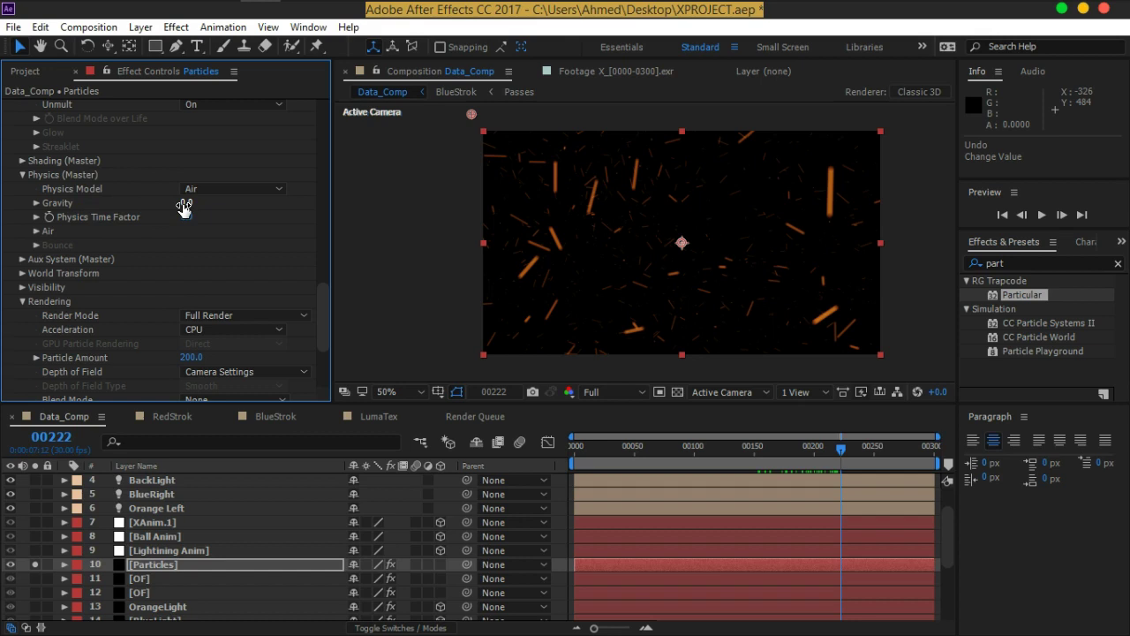
click(39, 233)
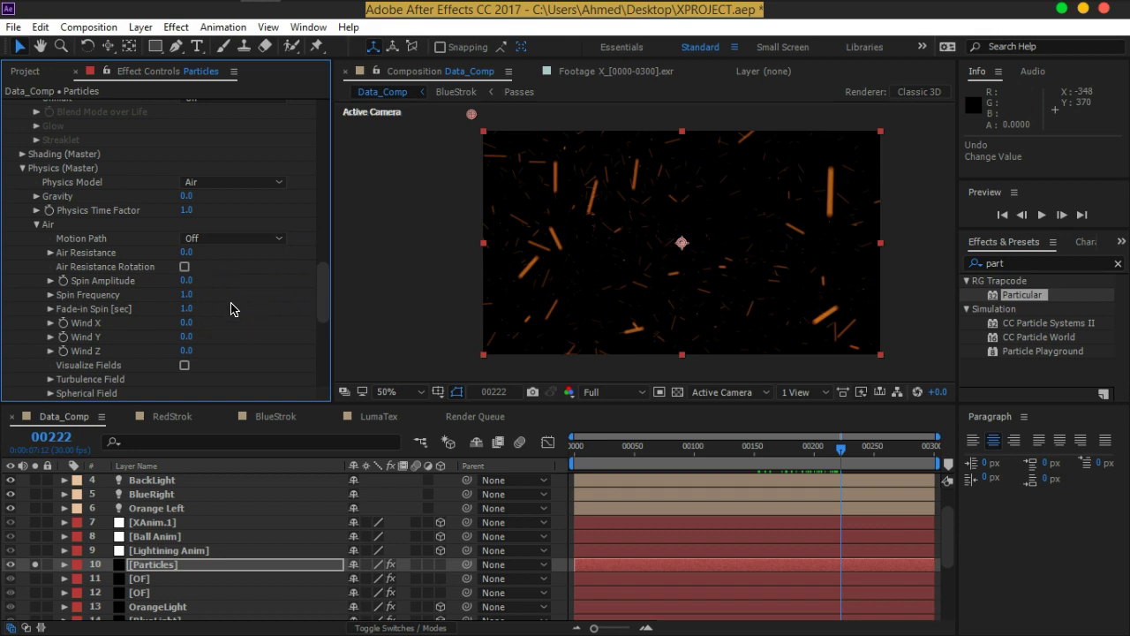
scroll(235, 309, down, 1)
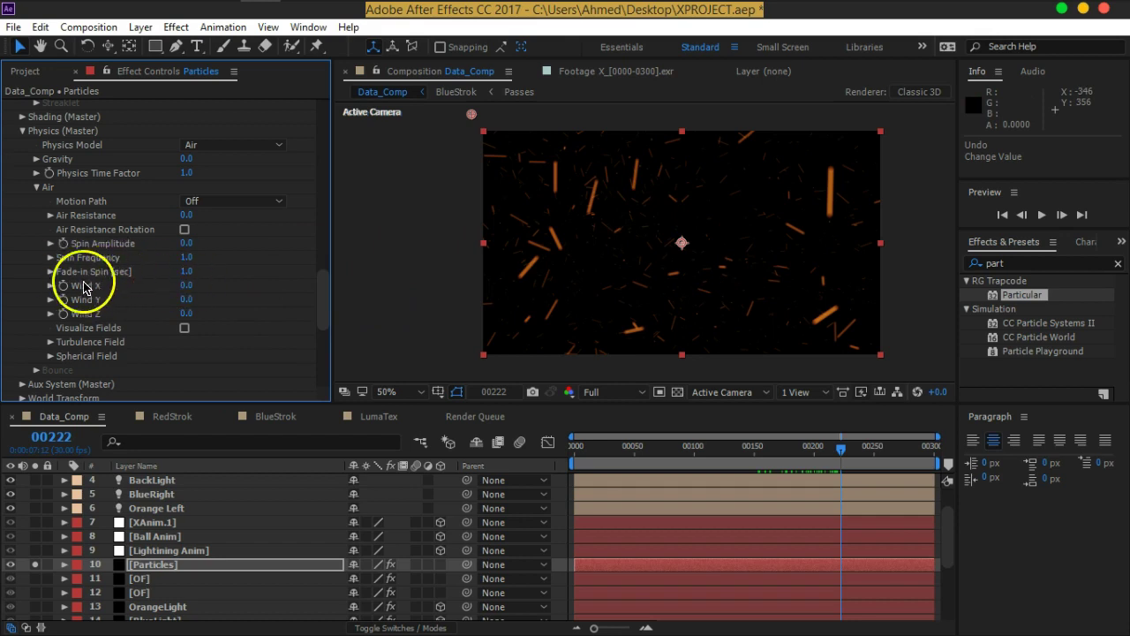
click(185, 271)
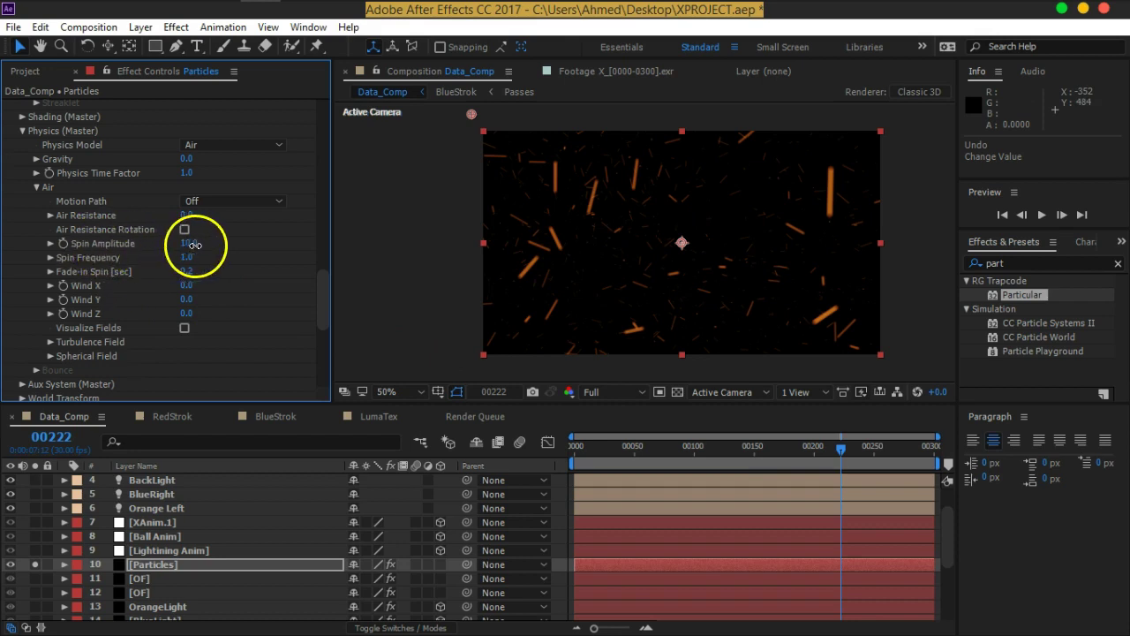
drag(194, 245, 202, 243)
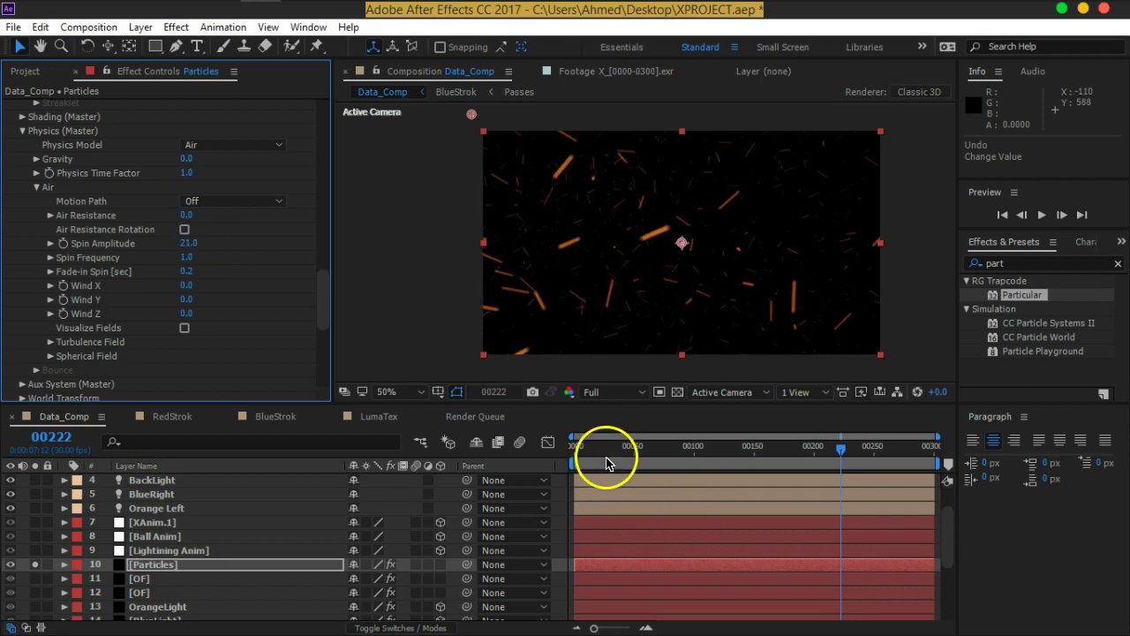
Step: Preview the particle animation from the first frame
click(576, 452)
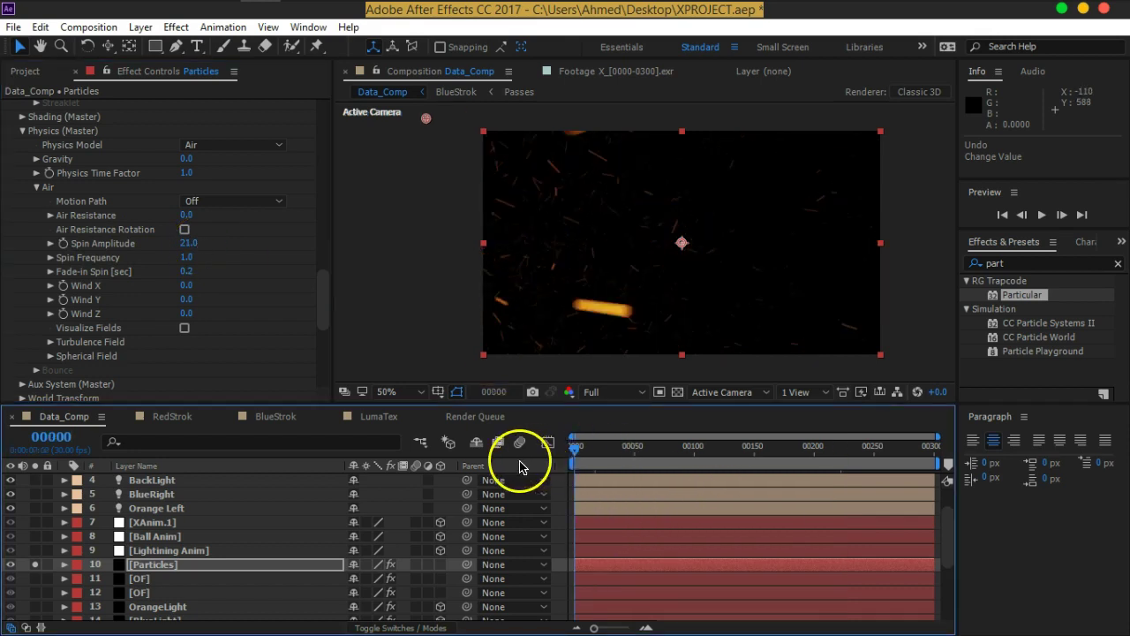
key(space)
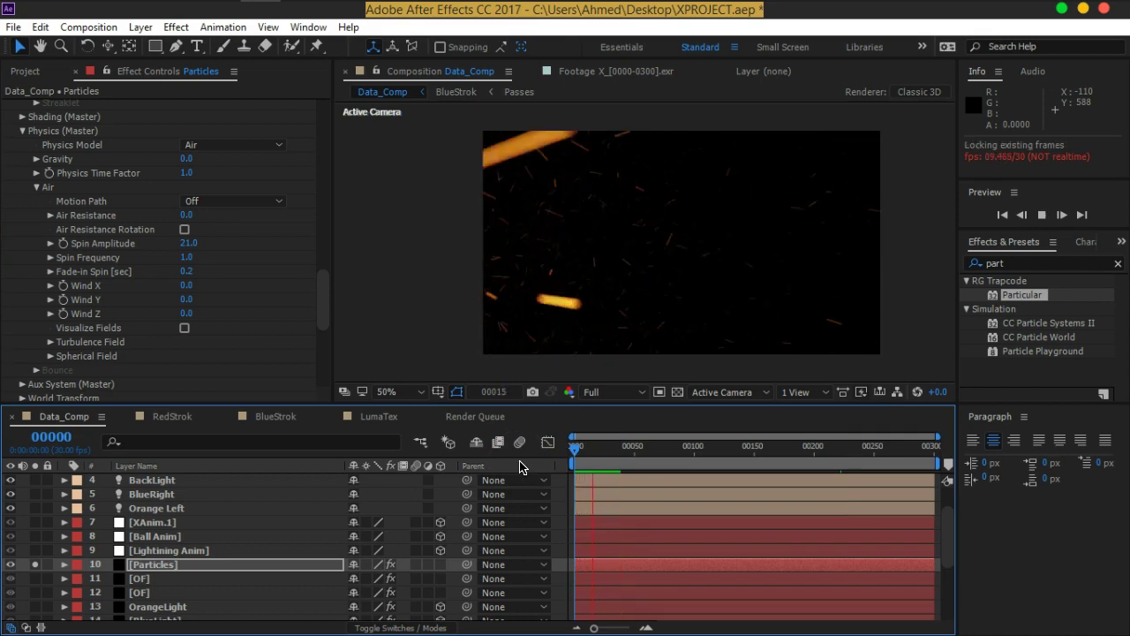
key(space)
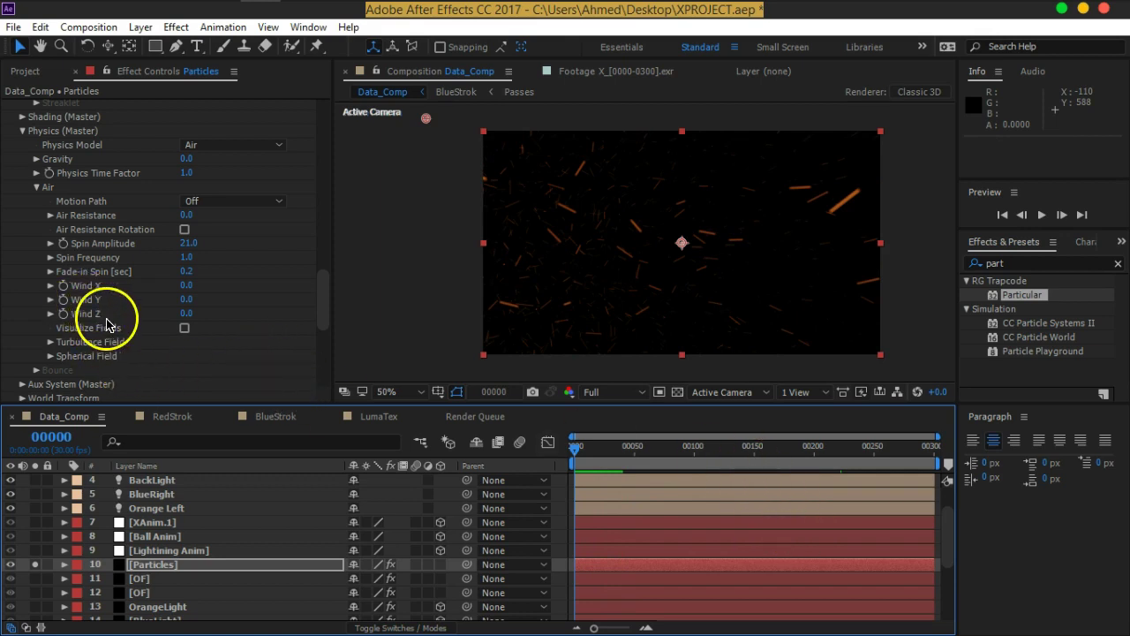
Step: Set the Air wind to X 41, Y 96 and Z 68, checking around frame 94
mouse_move(186, 299)
mouse_down()
mouse_move(516, 305)
mouse_move(268, 304)
mouse_up()
mouse_move(186, 313)
mouse_down()
mouse_move(386, 317)
mouse_move(259, 320)
mouse_up()
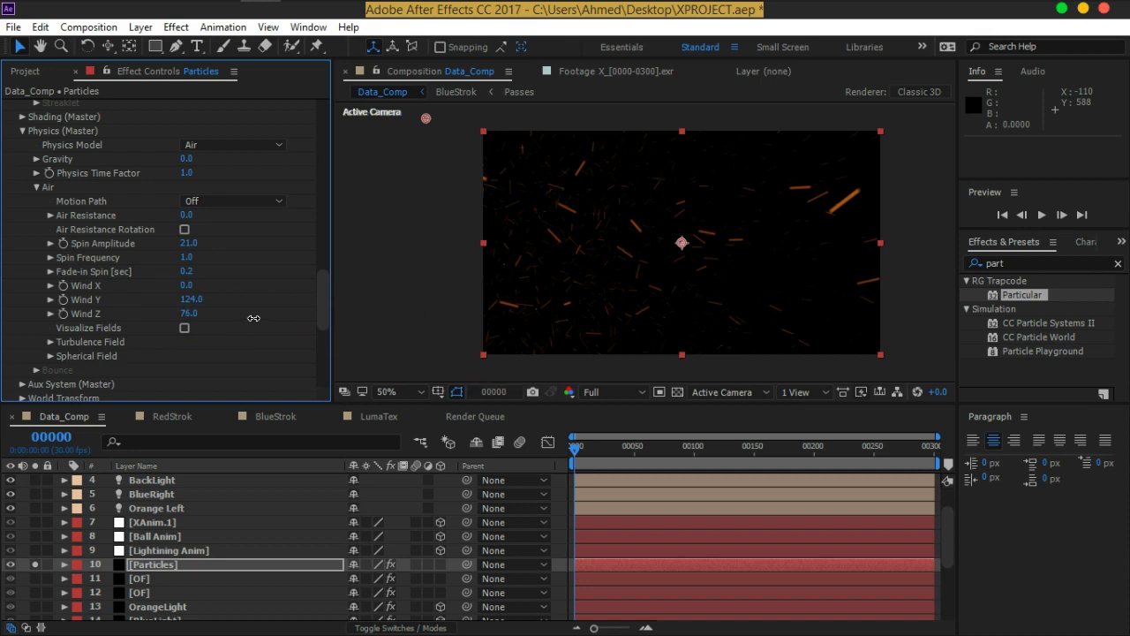
drag(613, 457, 575, 453)
drag(630, 453, 688, 454)
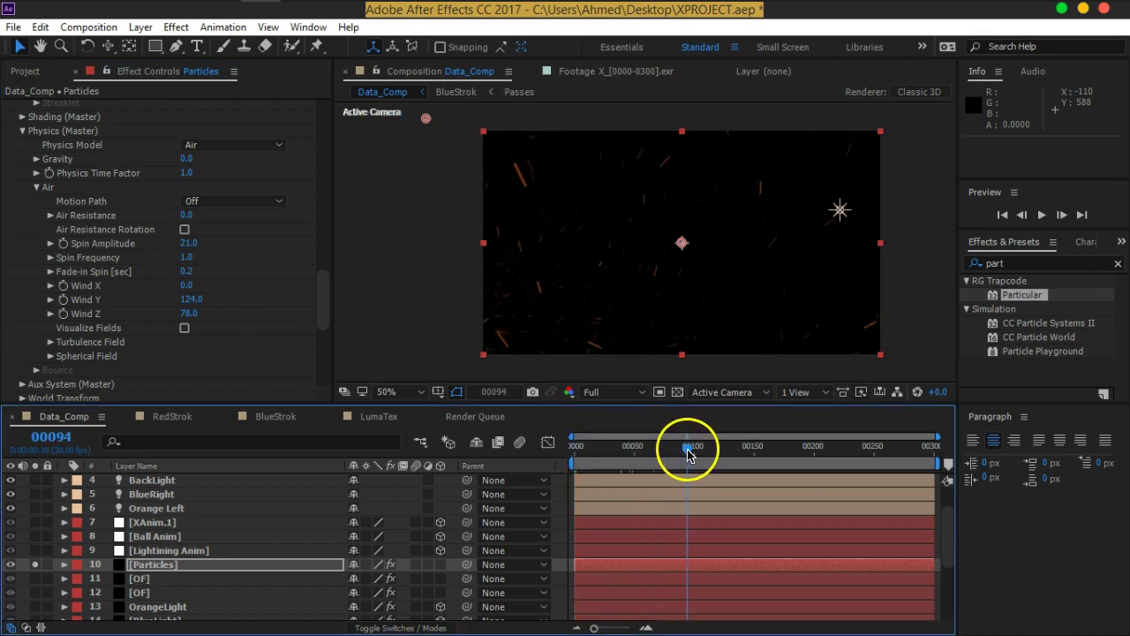
drag(189, 299, 165, 299)
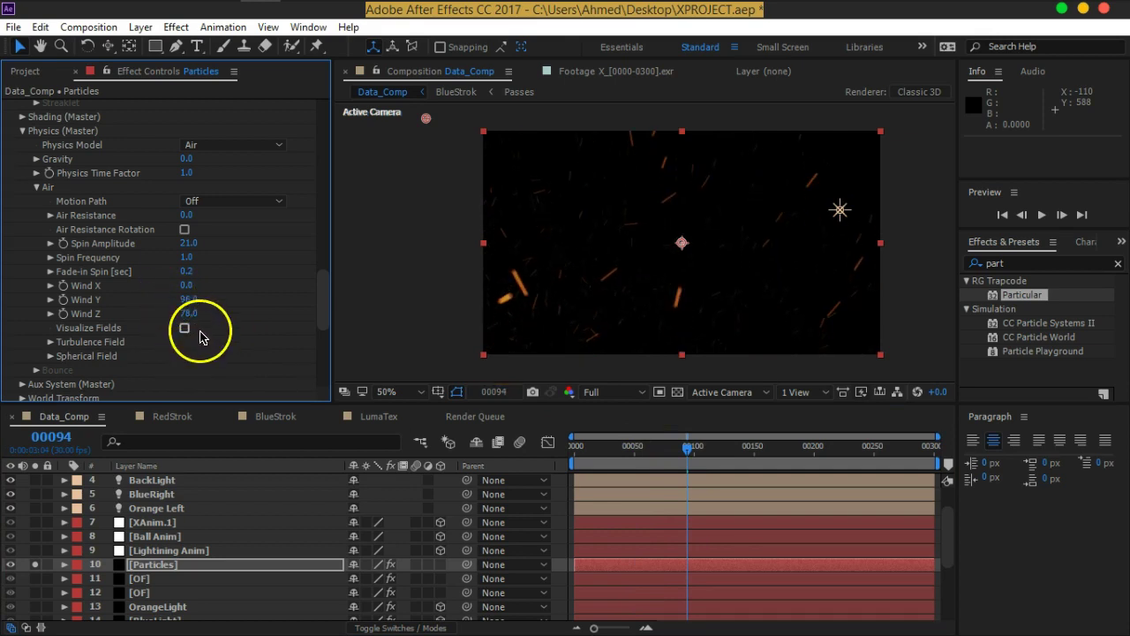
drag(178, 317, 224, 289)
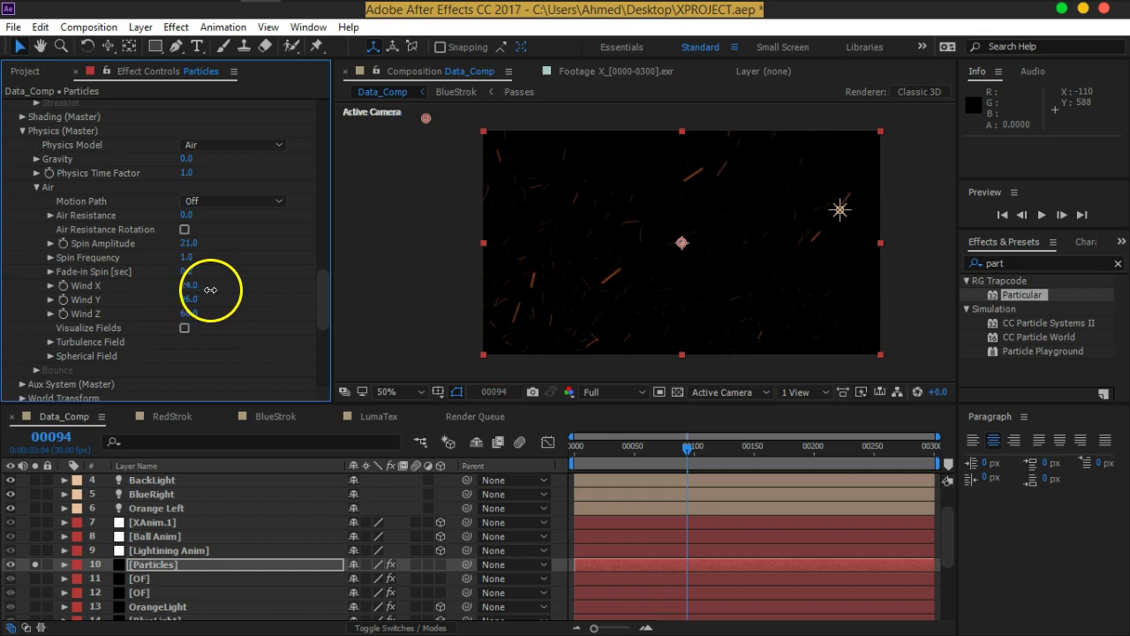
click(575, 450)
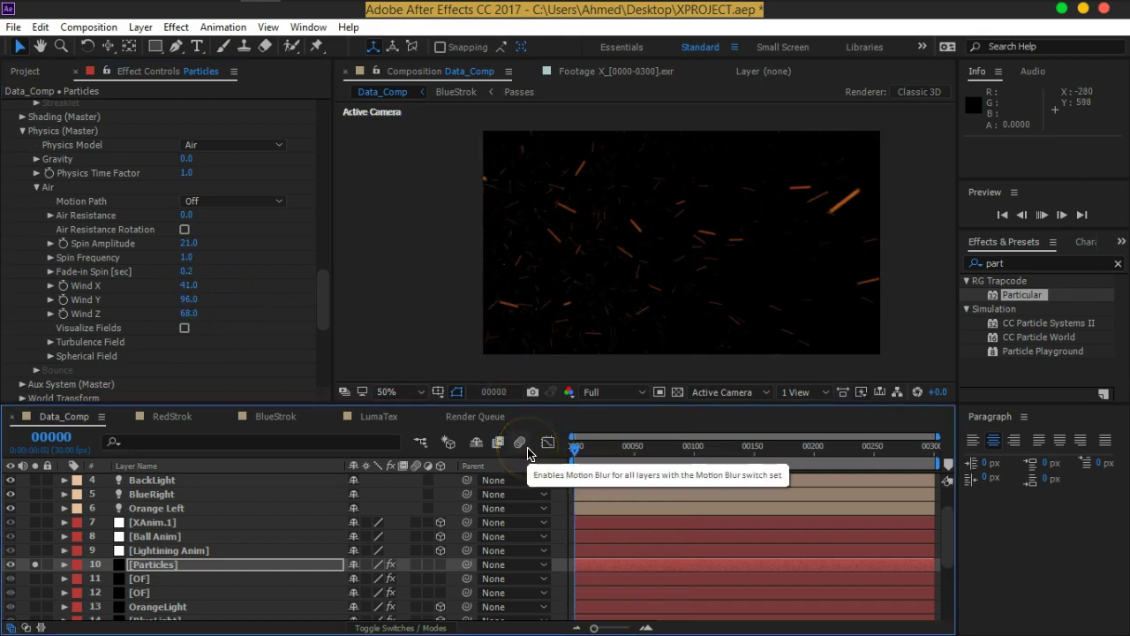
key(space)
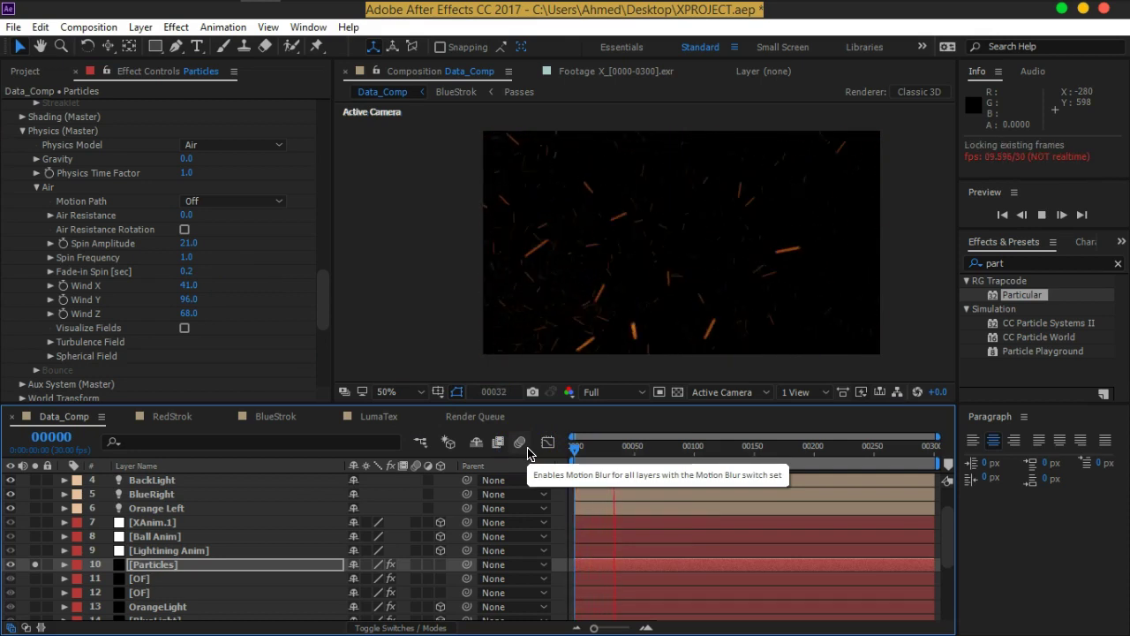
key(space)
drag(626, 457, 589, 453)
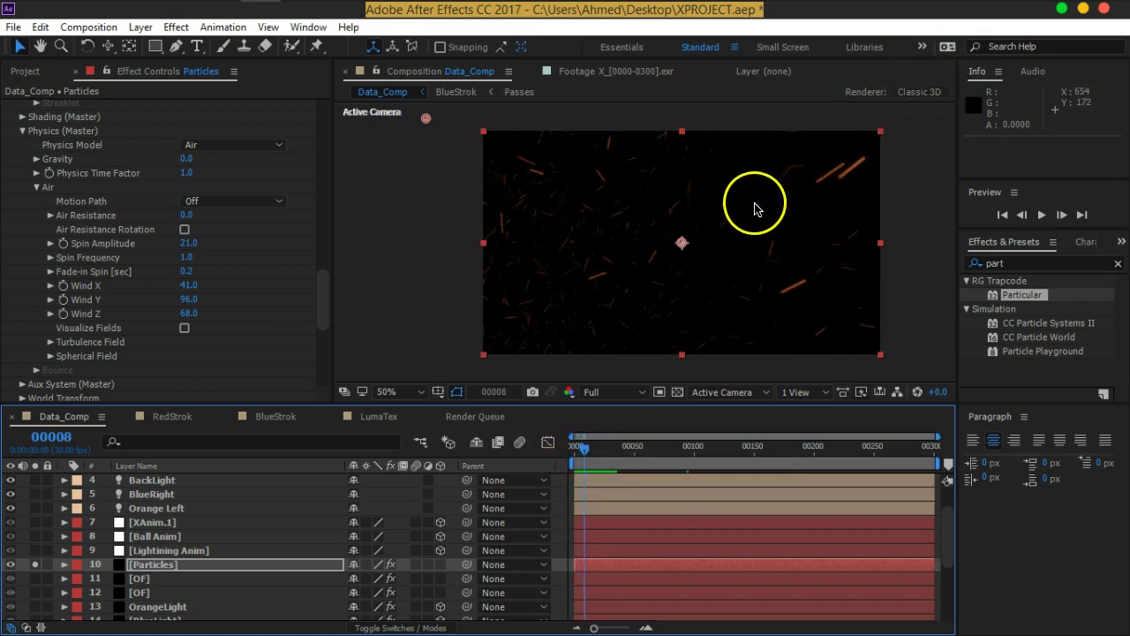
scroll(245, 320, down, 2)
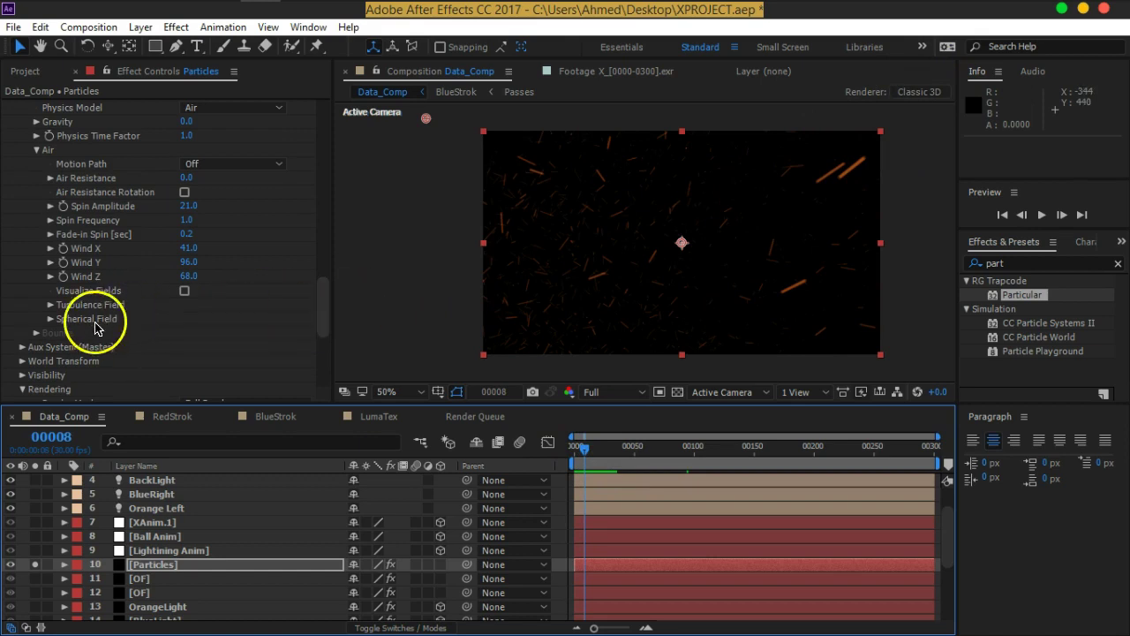
Step: Raise the Turbulence Field's Affect Position to about 134 and preview the turbulent particles
click(51, 304)
scroll(53, 310, down, 6)
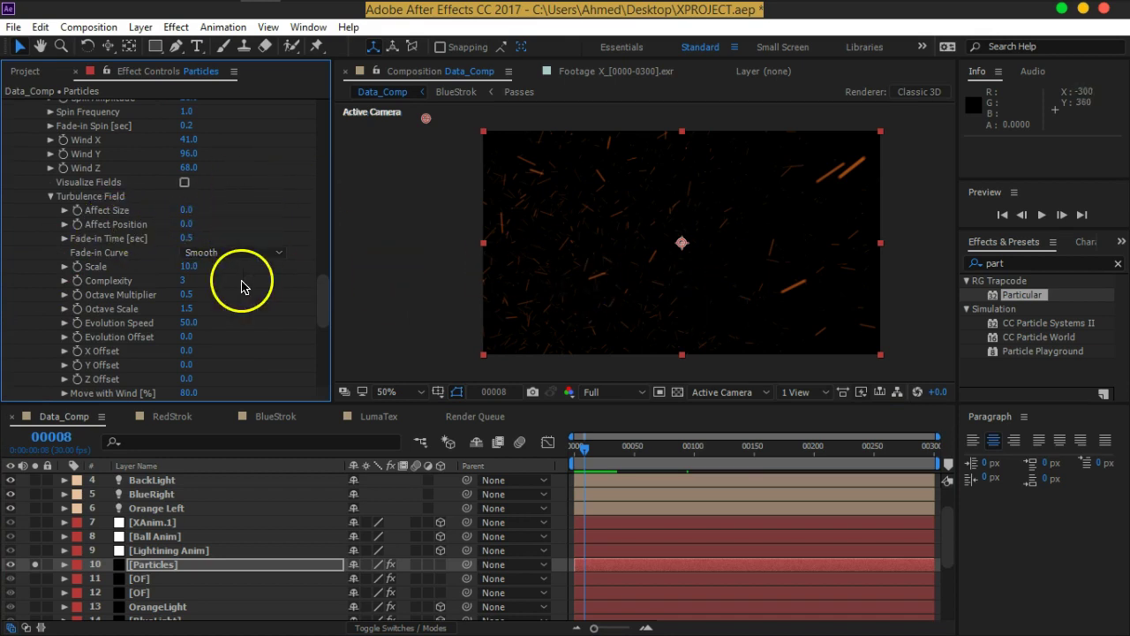
drag(193, 226, 294, 216)
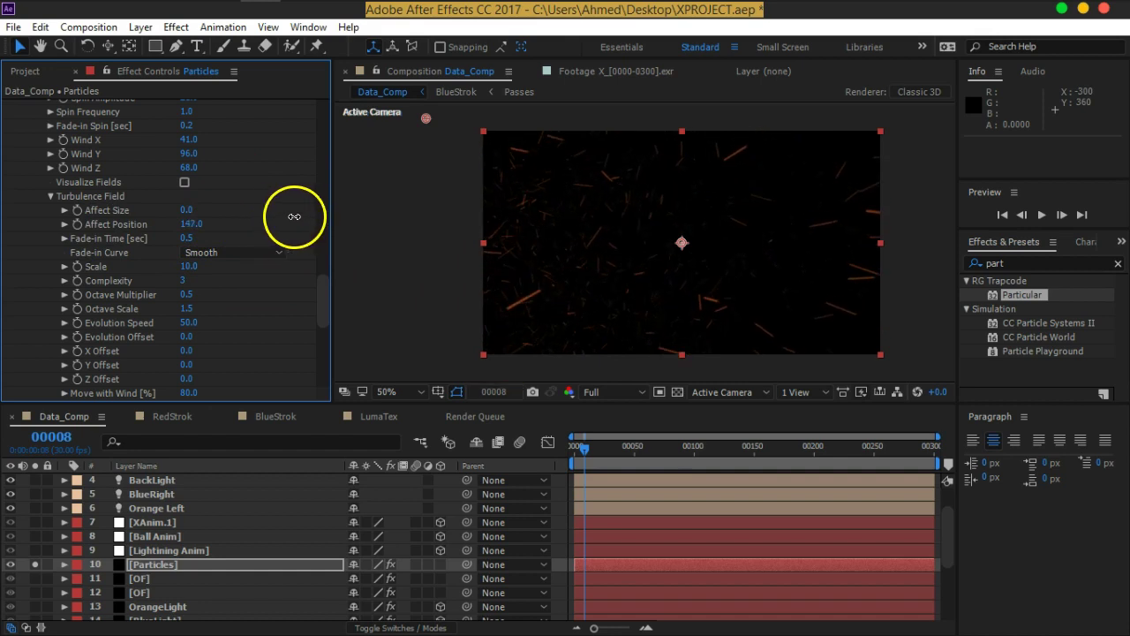
click(186, 239)
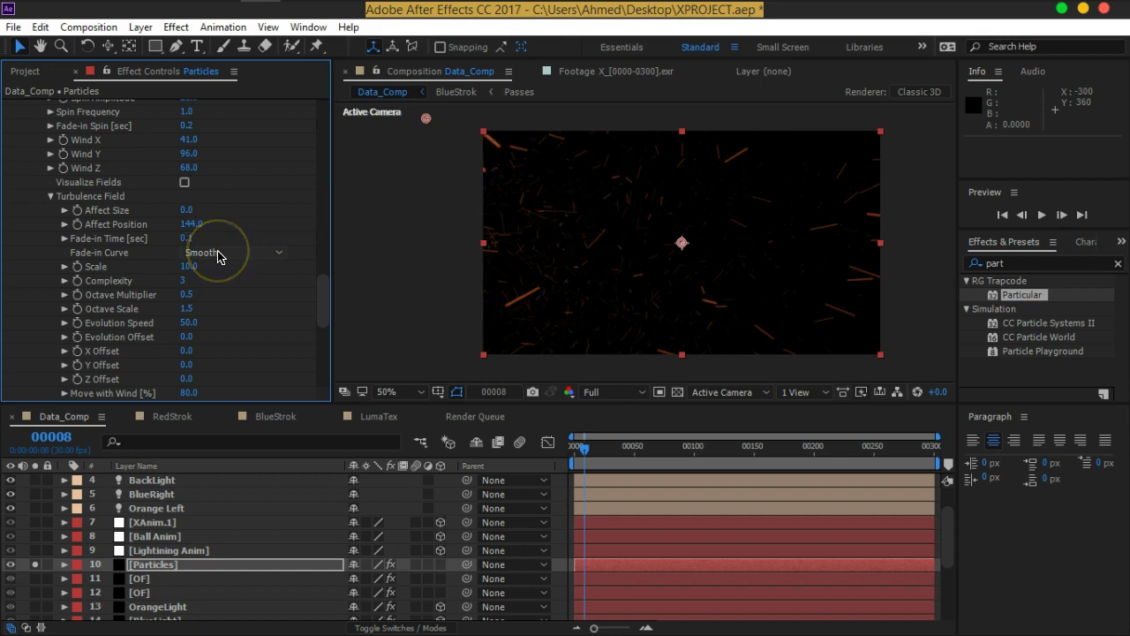
key(space)
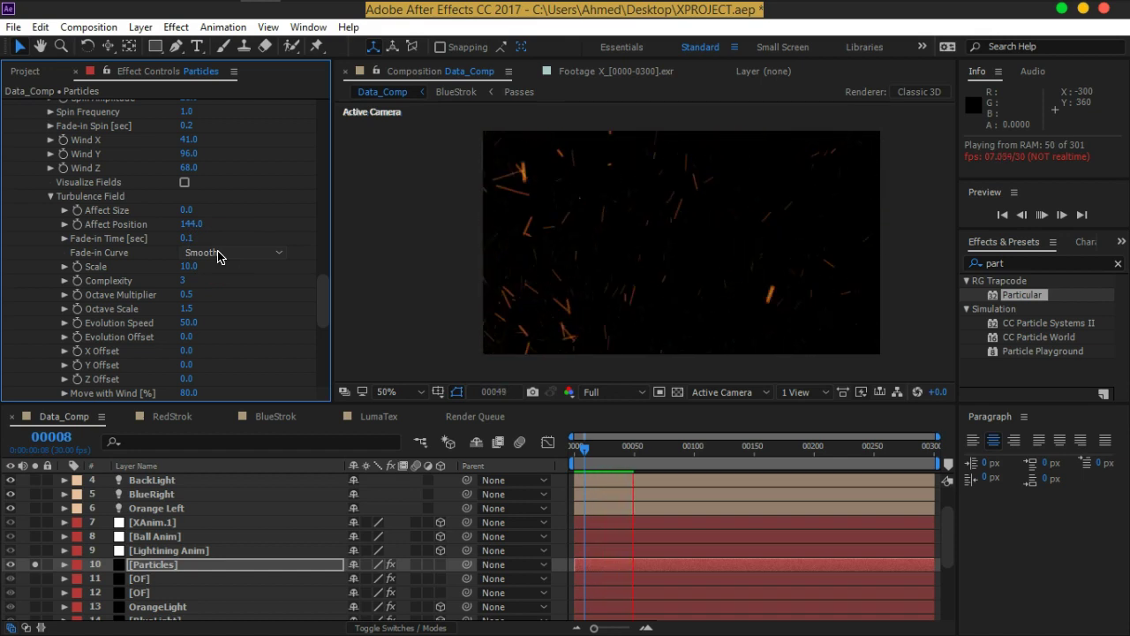
key(space)
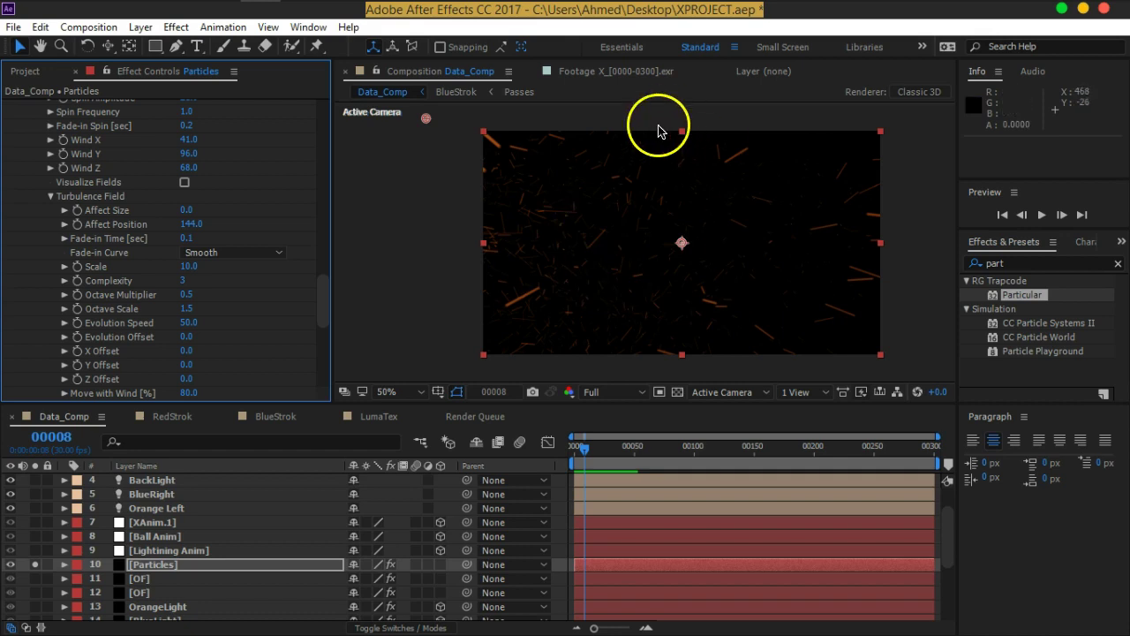
Step: Lower turbulence Evolution Speed from 50 to 5.0 and preview the slower streaks
click(189, 324)
text(5)
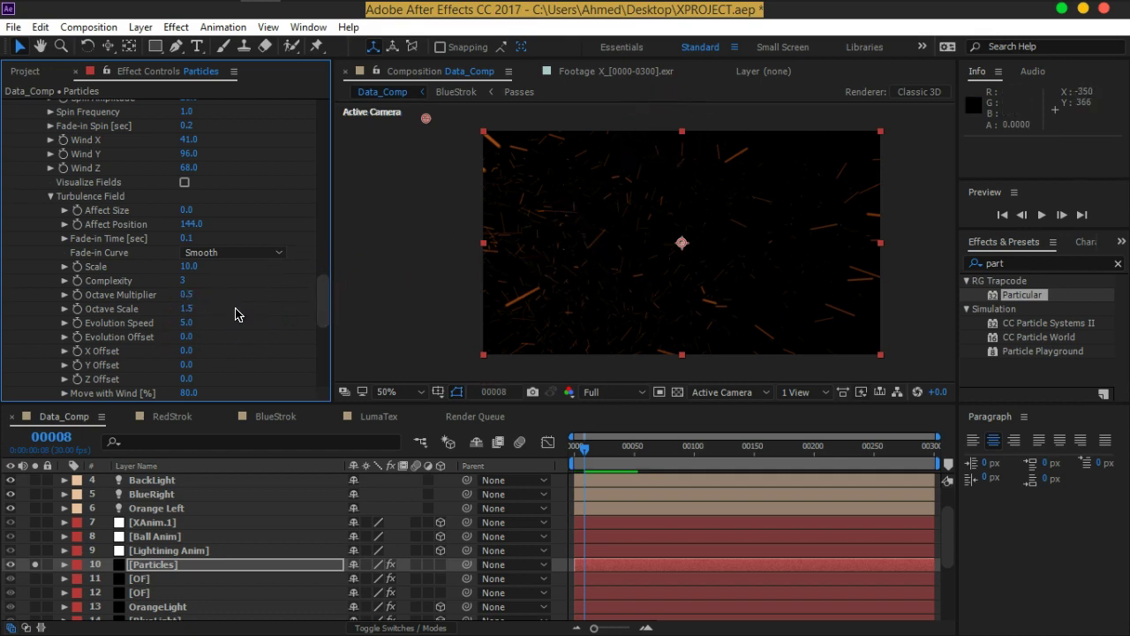
key(space)
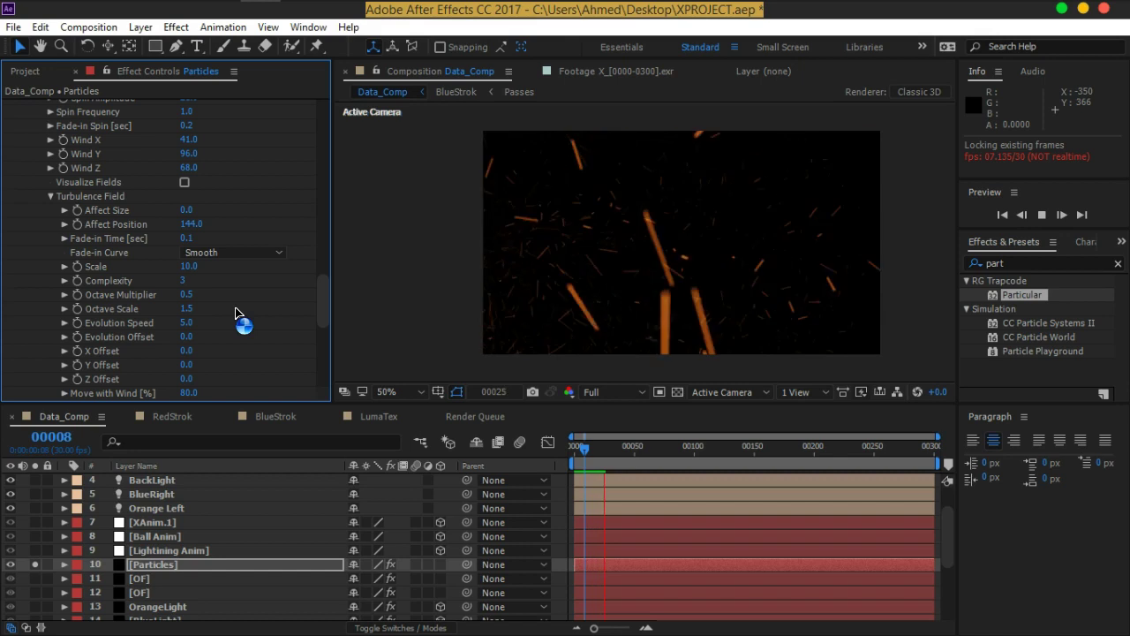
key(space)
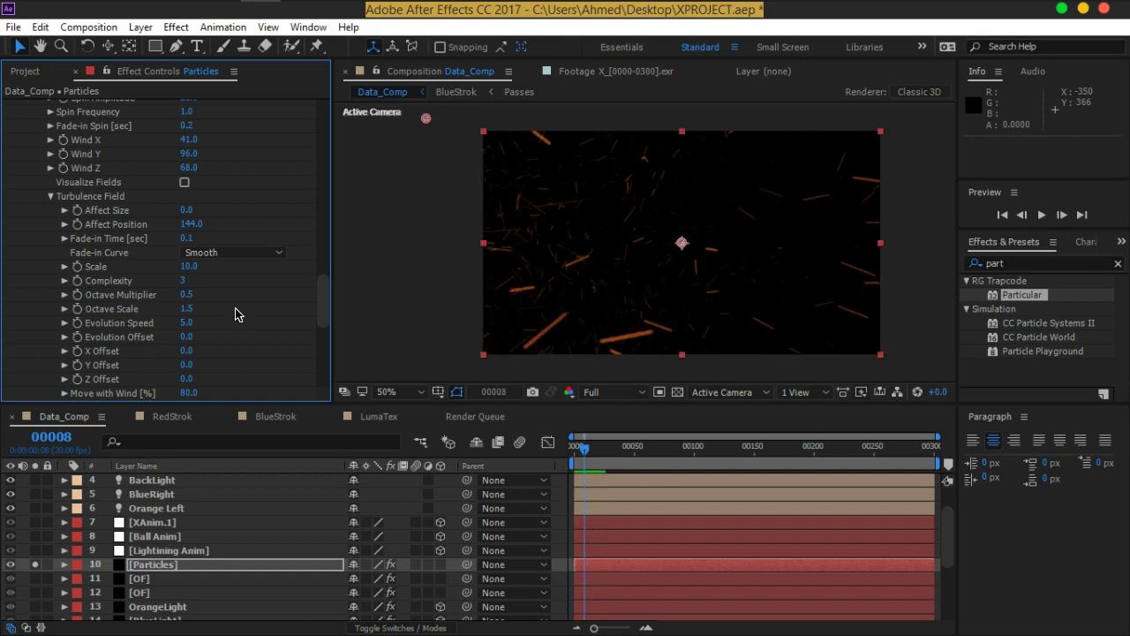
scroll(256, 281, up, 5)
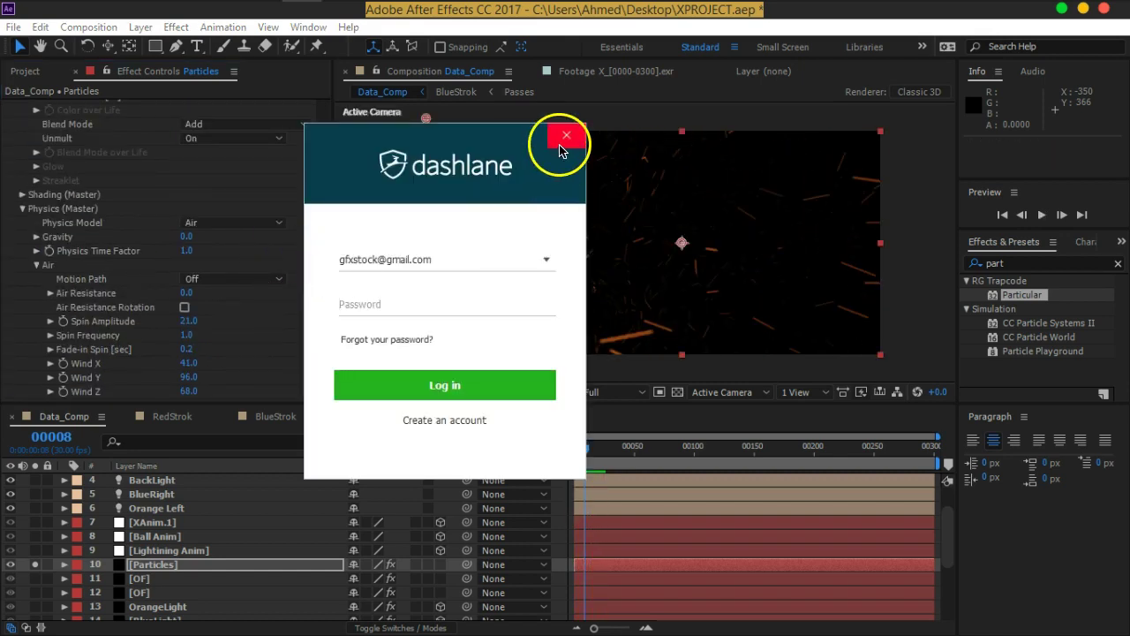
Step: Scrub Particular's Emitter Size XYZ up to 189 and preview the wider streak spread
click(571, 138)
scroll(283, 253, up, 3)
scroll(285, 260, up, 3)
scroll(285, 255, up, 3)
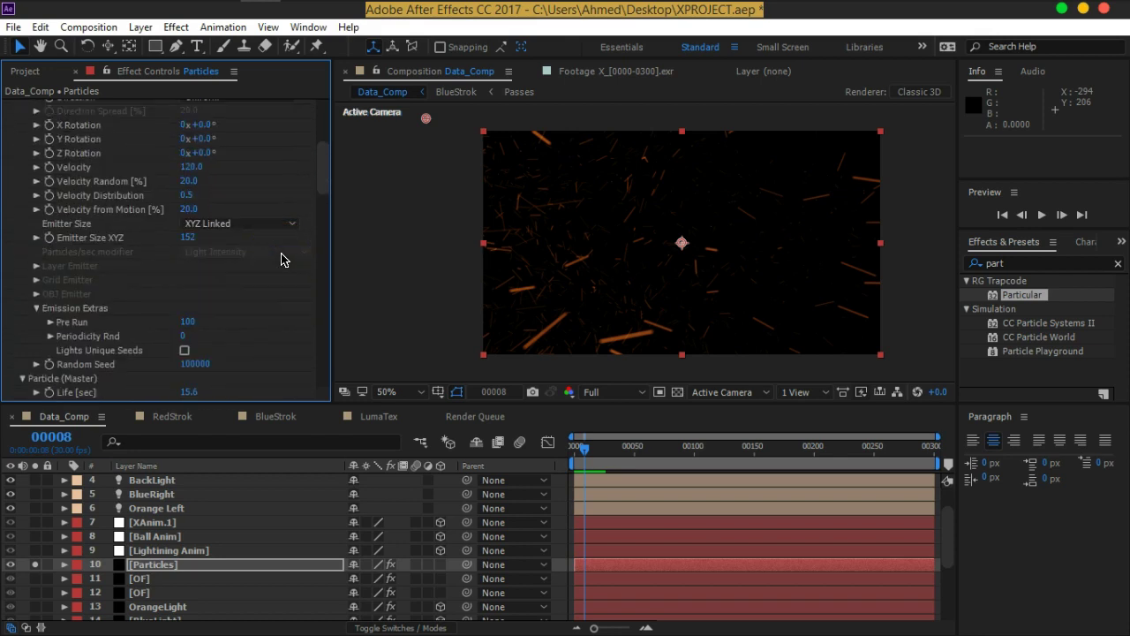
drag(203, 236, 220, 236)
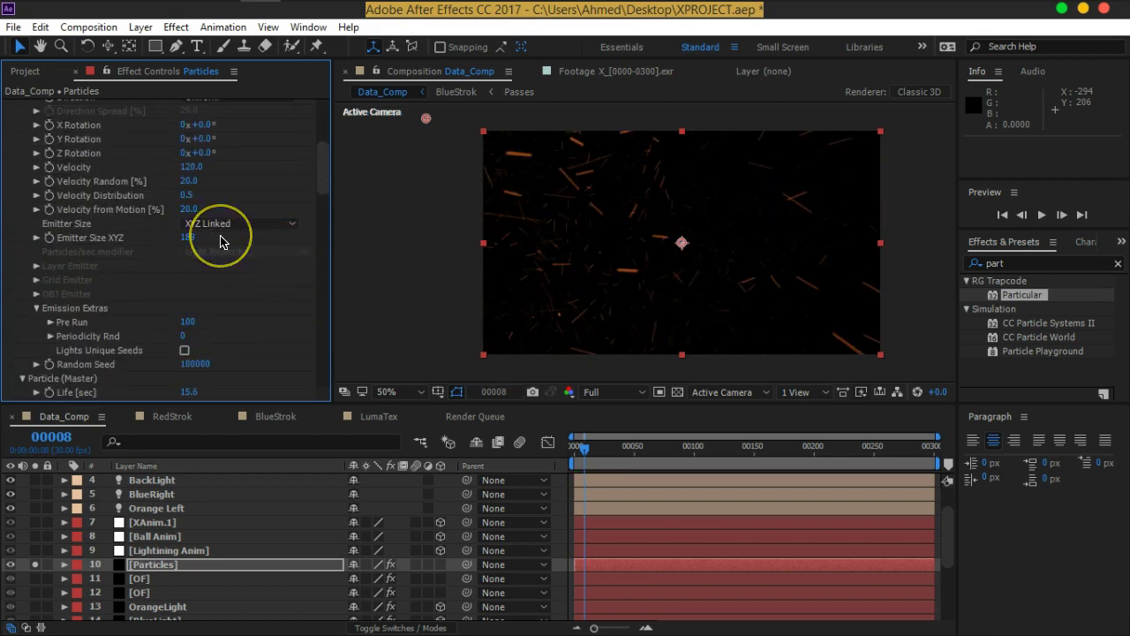
key(space)
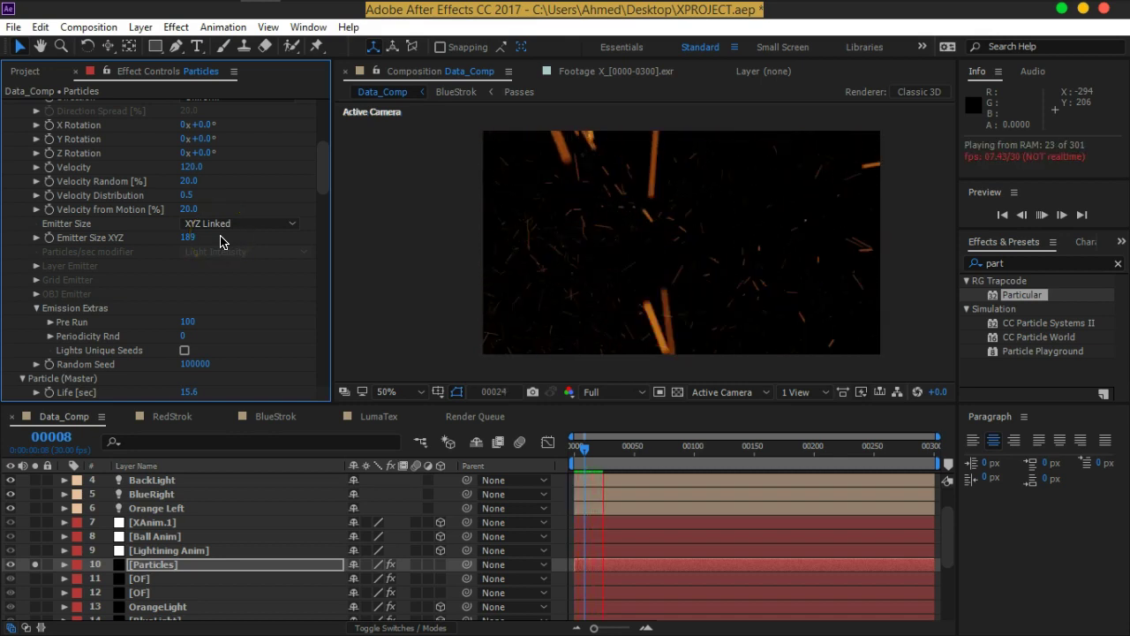
key(space)
Step: Un-solo the Particles layer, preview the full scene, and move to frame 00199
click(37, 565)
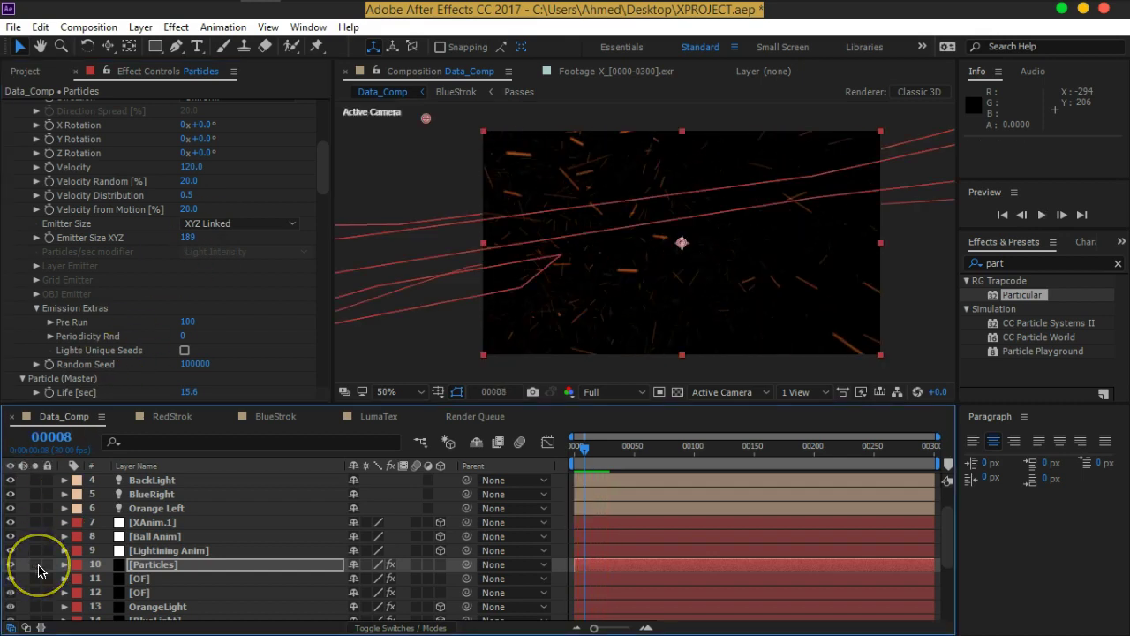
key(space)
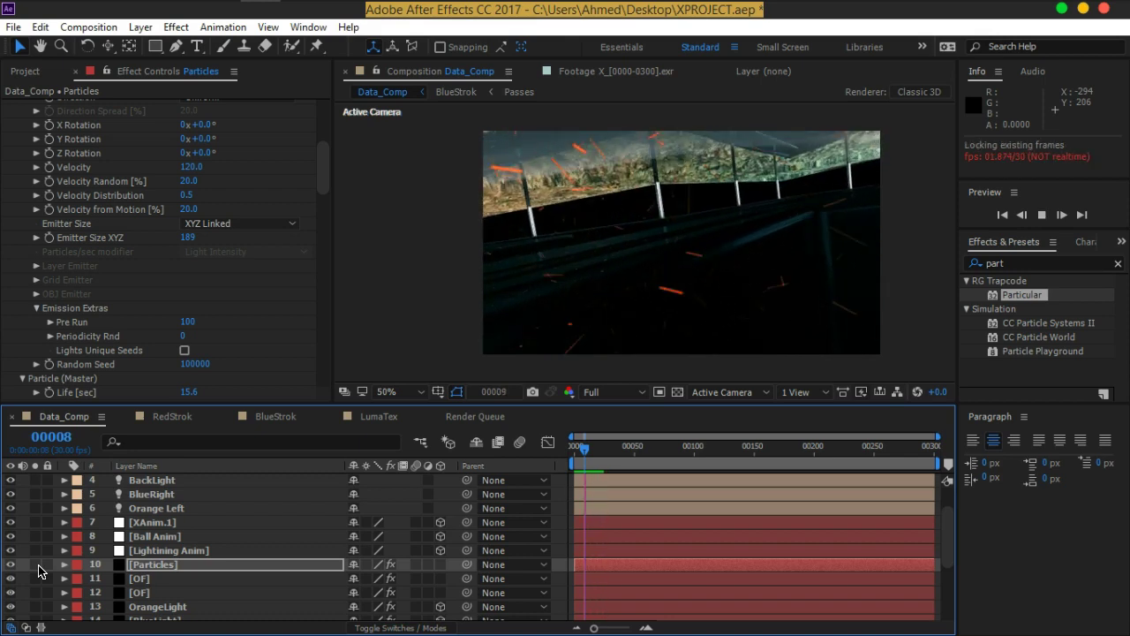
key(space)
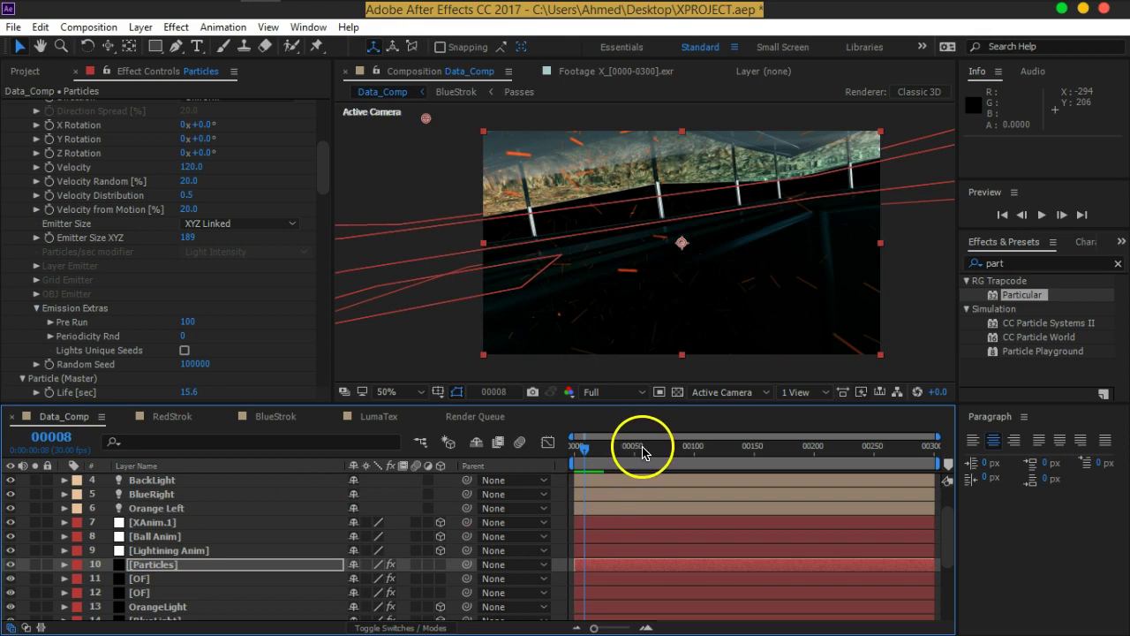
click(644, 449)
drag(646, 450, 813, 456)
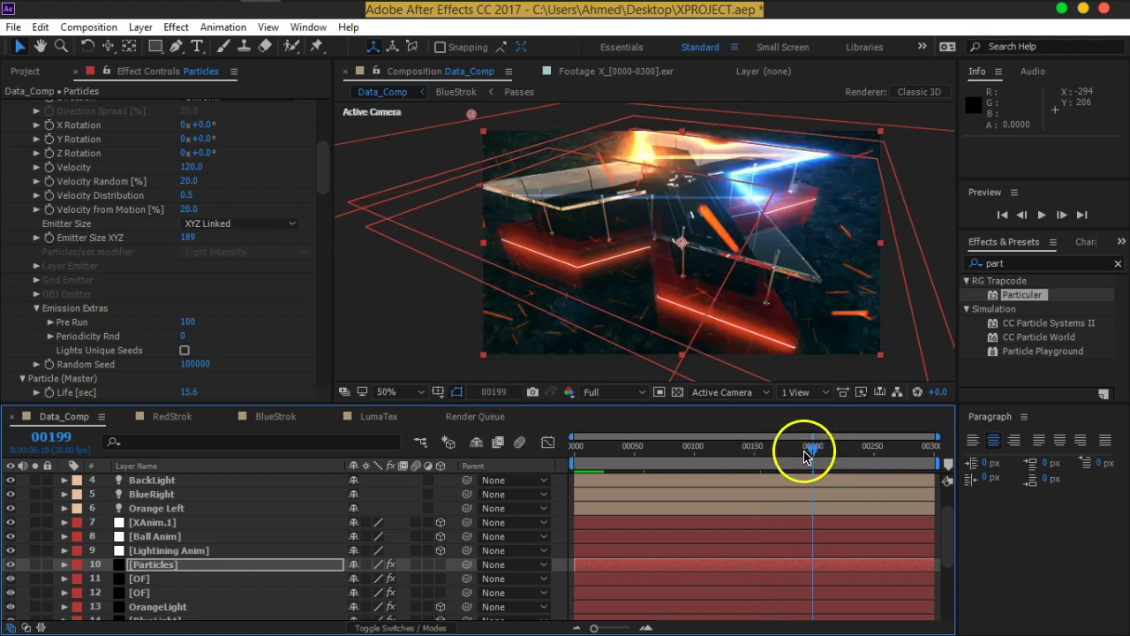
scroll(51, 189, up, 5)
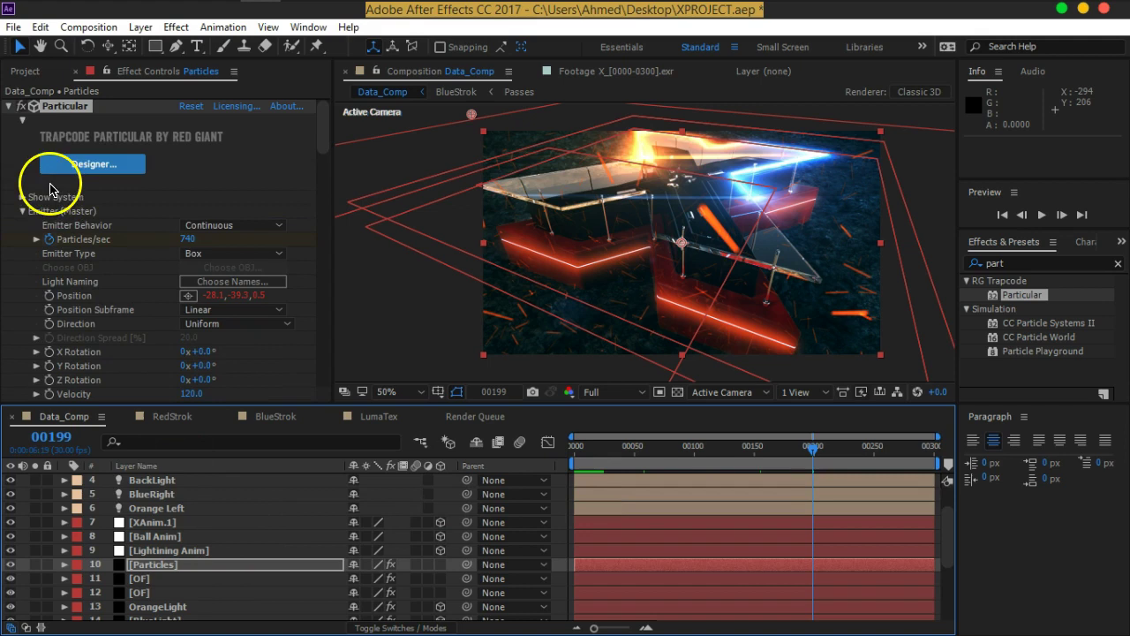
Step: Collapse Particular and apply a Glow effect to the Particles layer via 'glo' search
click(8, 106)
key(ctrl+space)
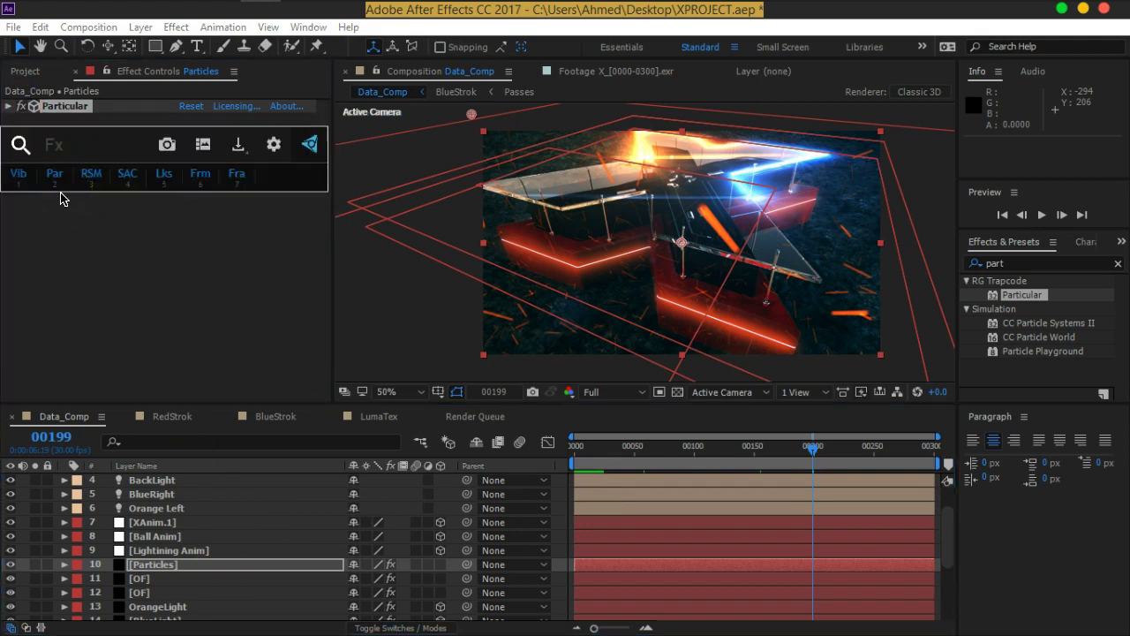
text(glo)
key(Return)
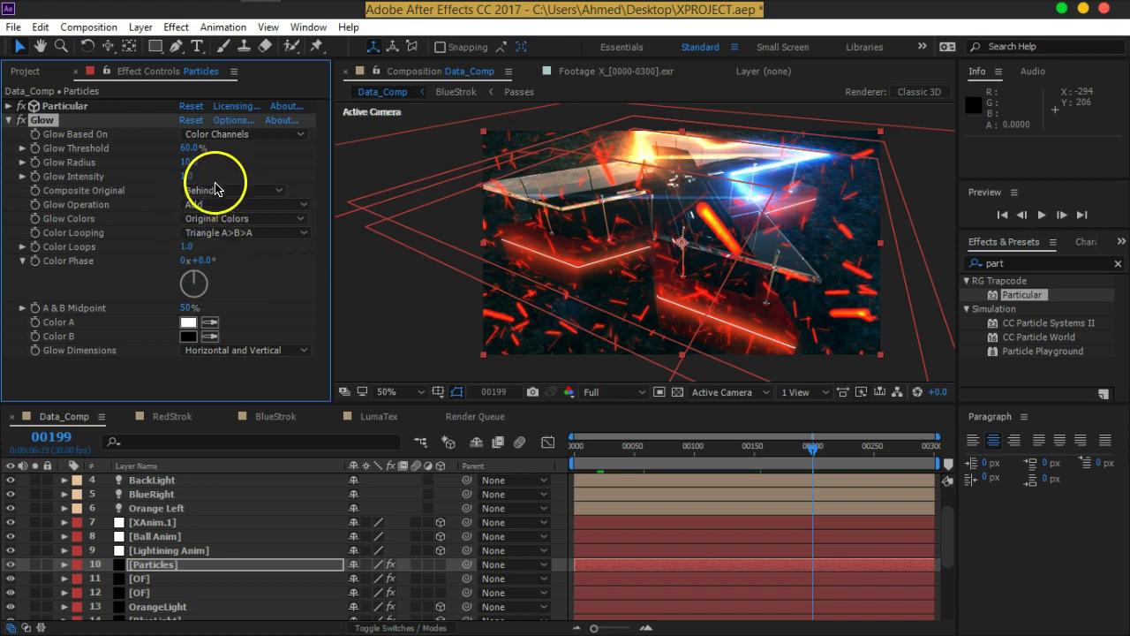
Step: Tune the Glow to Threshold 0%, Radius about 50 and Intensity 0.8
drag(187, 167, 235, 167)
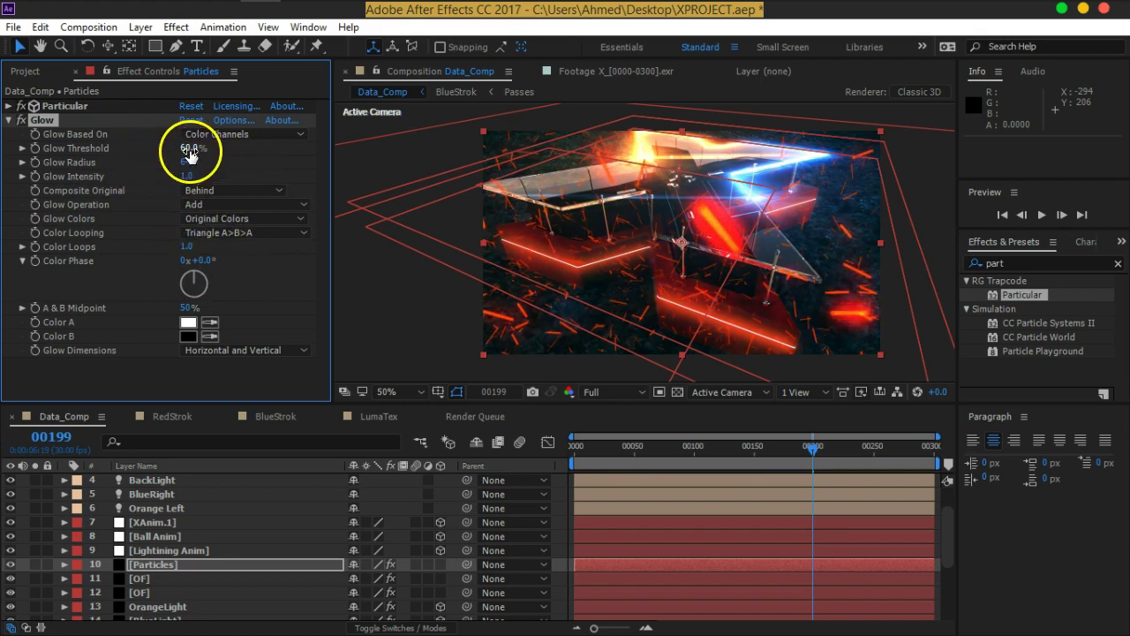
drag(168, 151, 107, 154)
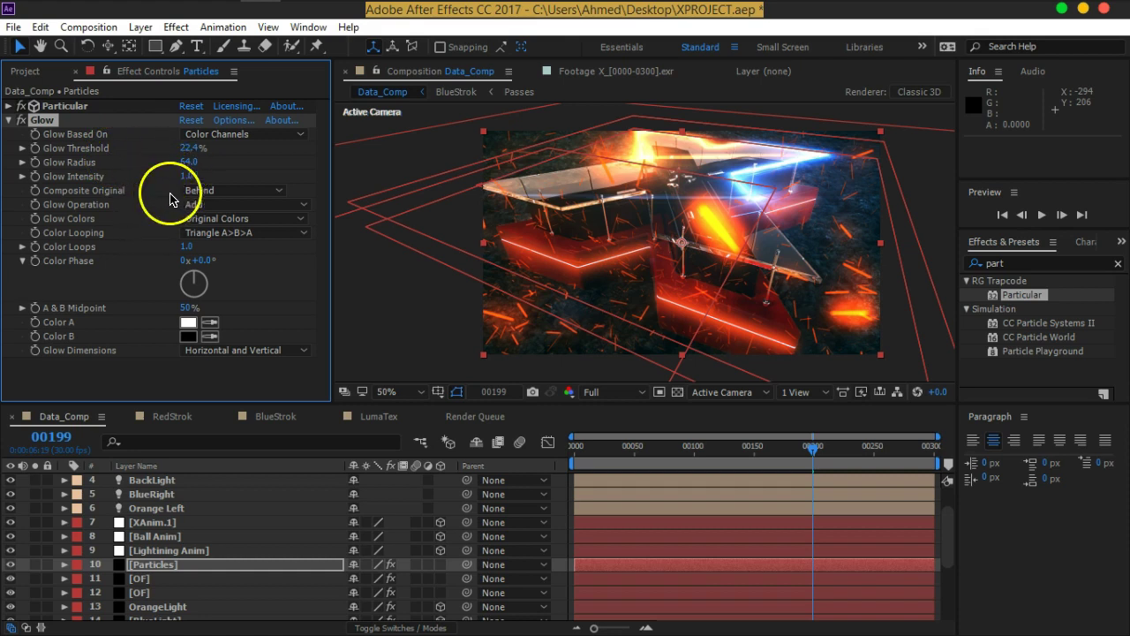
mouse_move(177, 165)
mouse_down()
mouse_move(166, 167)
mouse_move(203, 166)
mouse_up()
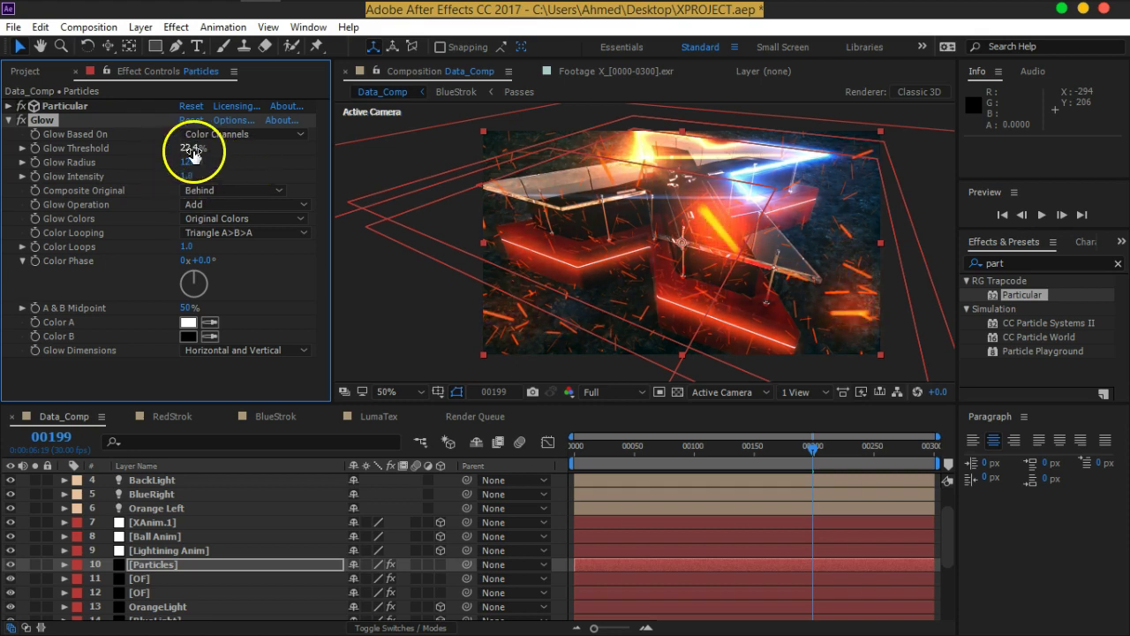
drag(166, 151, 111, 161)
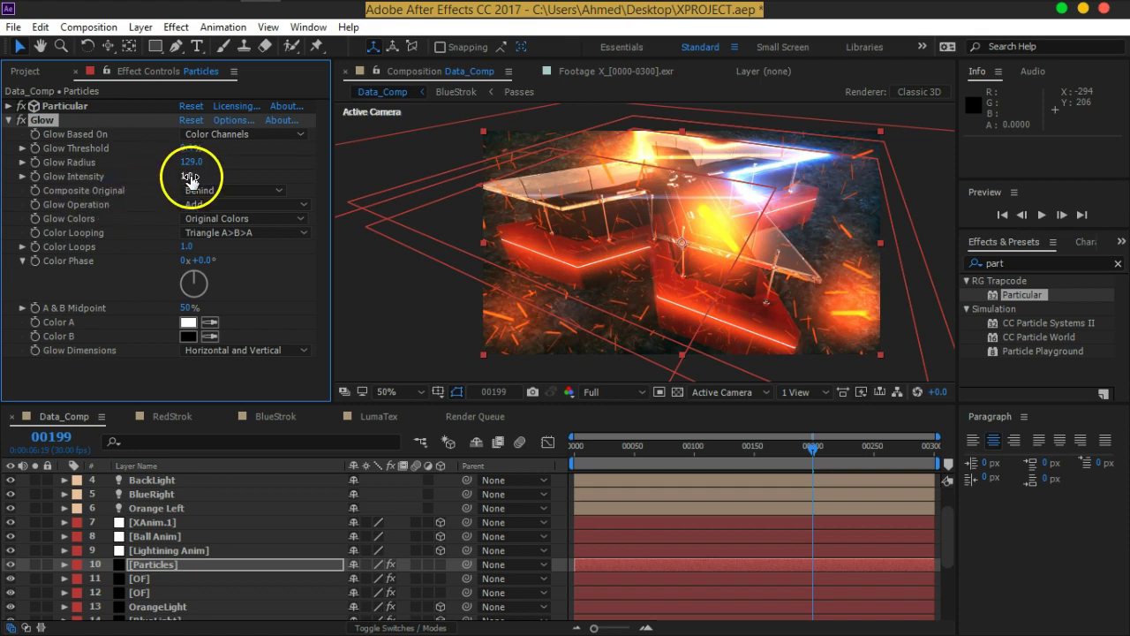
mouse_move(179, 177)
mouse_down()
mouse_move(191, 177)
mouse_move(159, 185)
mouse_up()
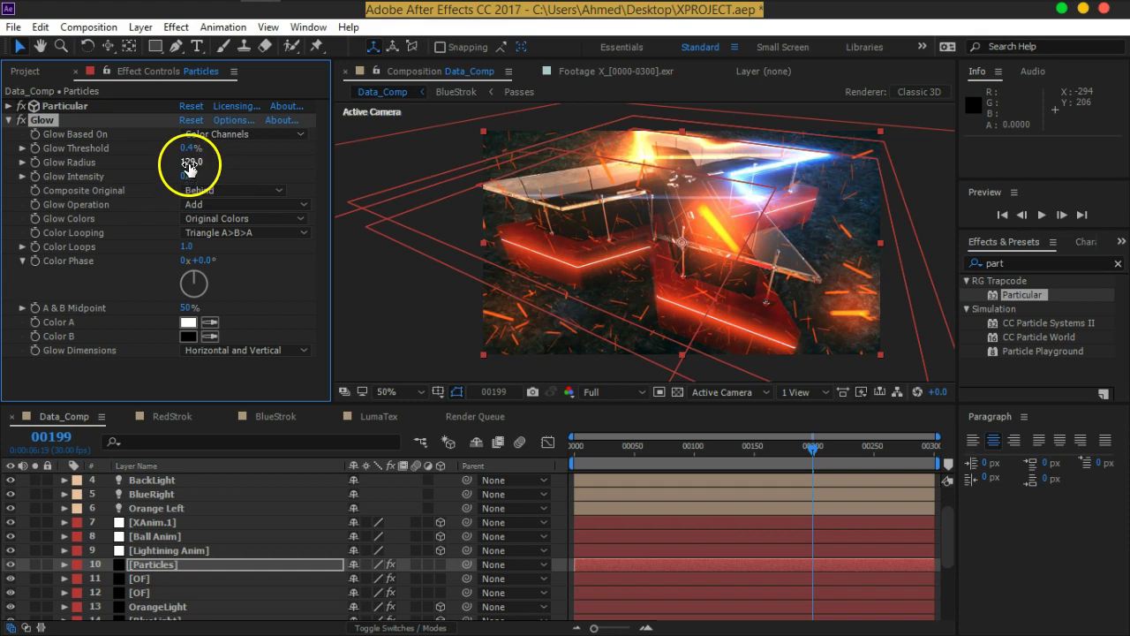
drag(230, 165, 272, 165)
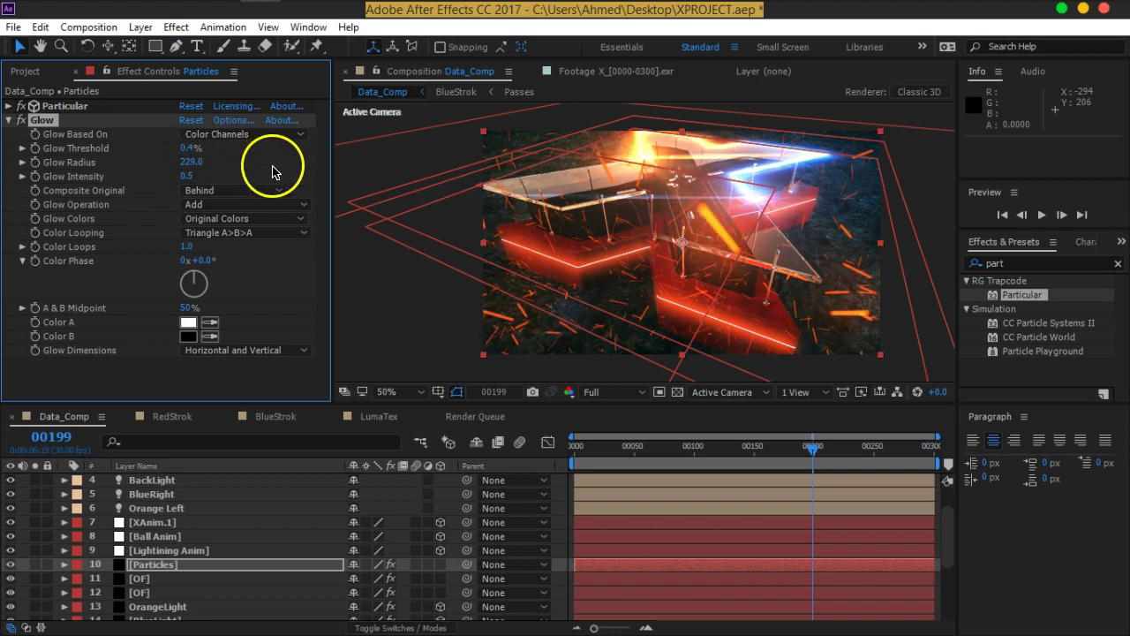
click(187, 177)
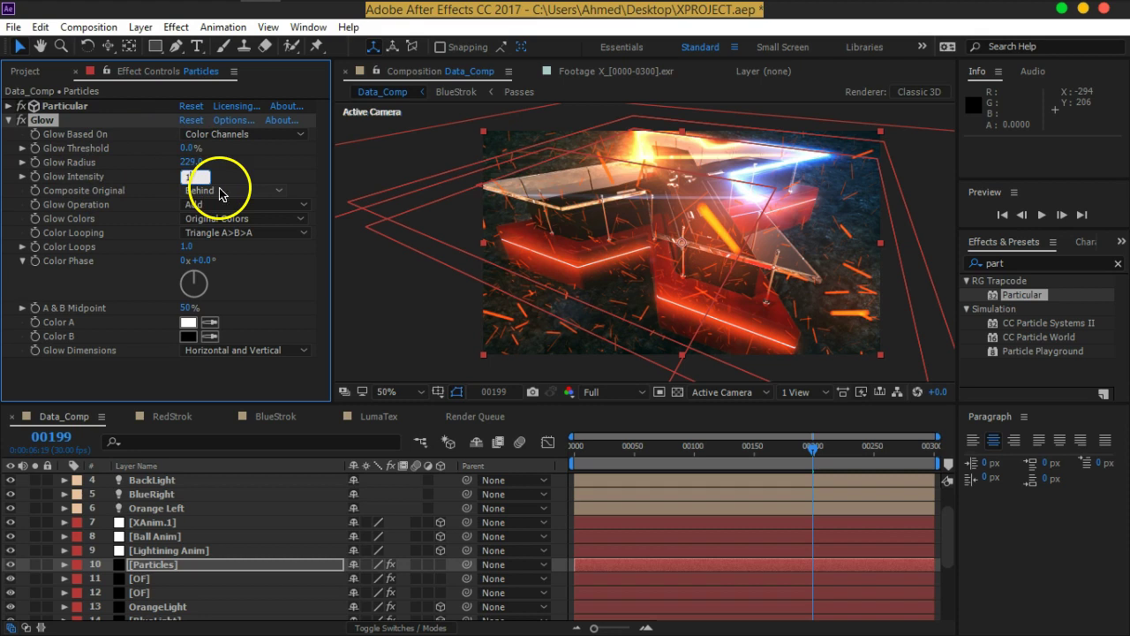
key(Return)
click(205, 174)
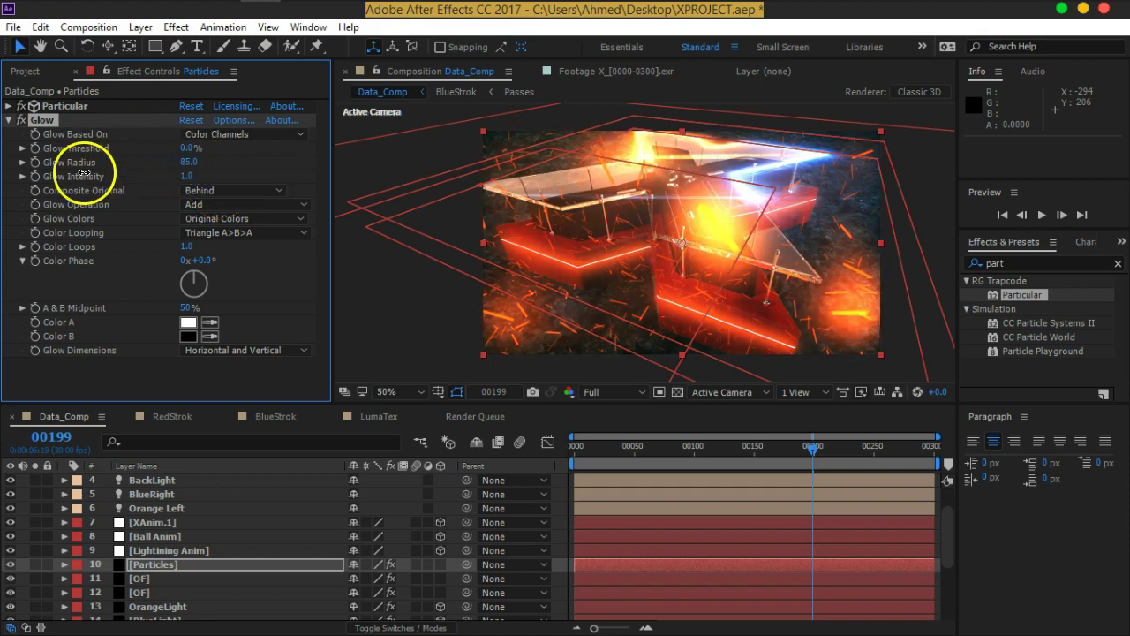
drag(193, 164, 22, 174)
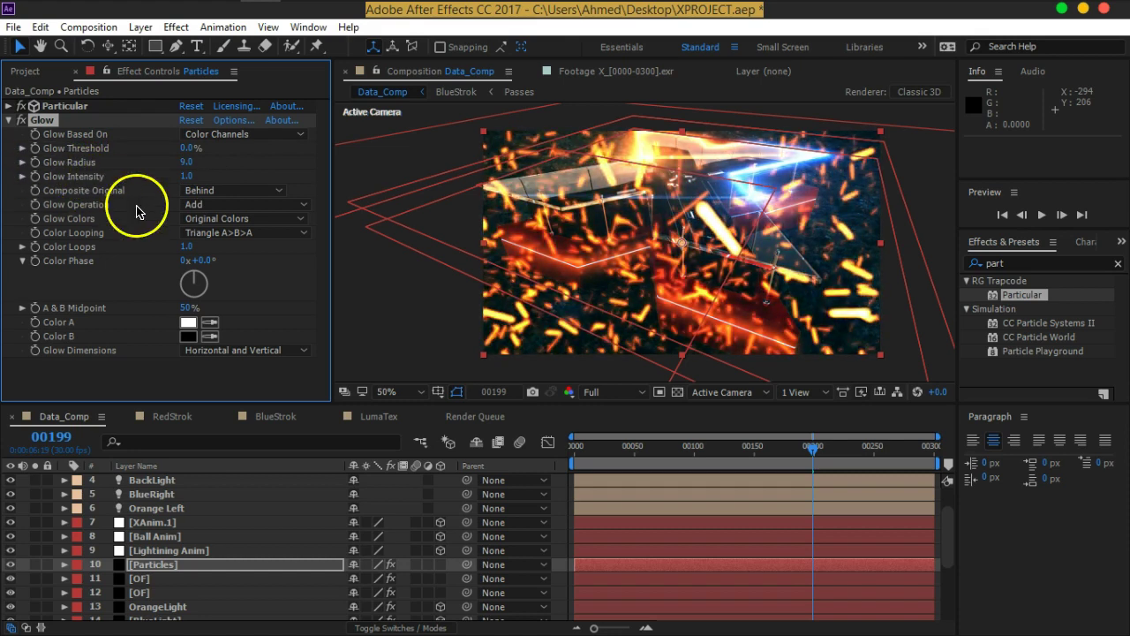
mouse_move(182, 148)
mouse_down()
mouse_move(145, 180)
mouse_move(222, 165)
mouse_up()
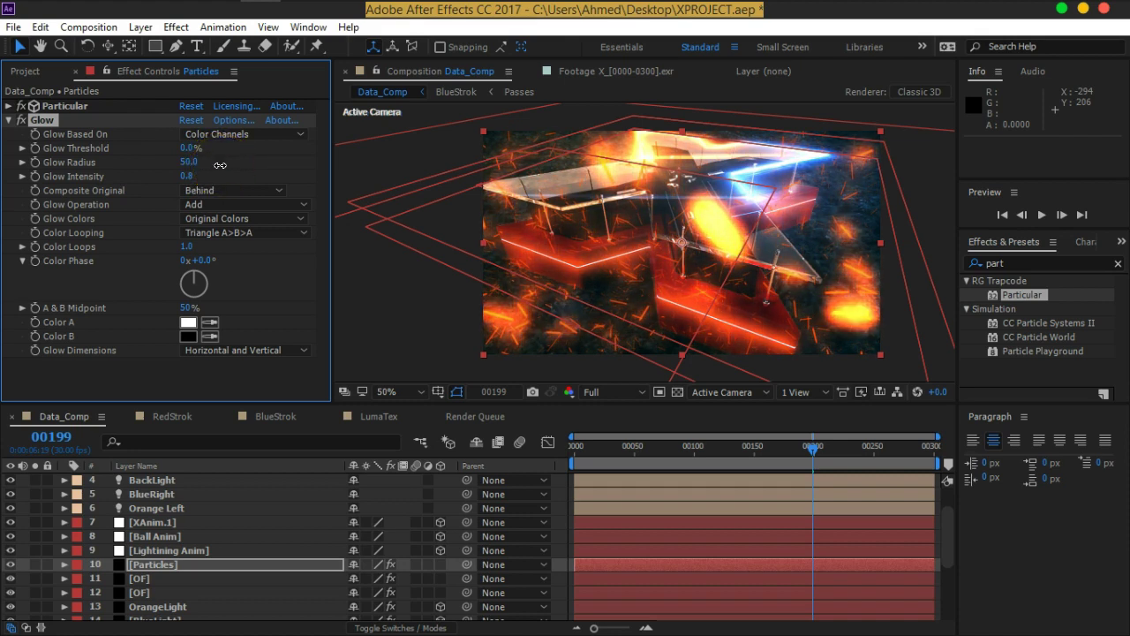
Step: Switch Glow Colors to A & B Colors with an orange Color A (F26315)
click(240, 219)
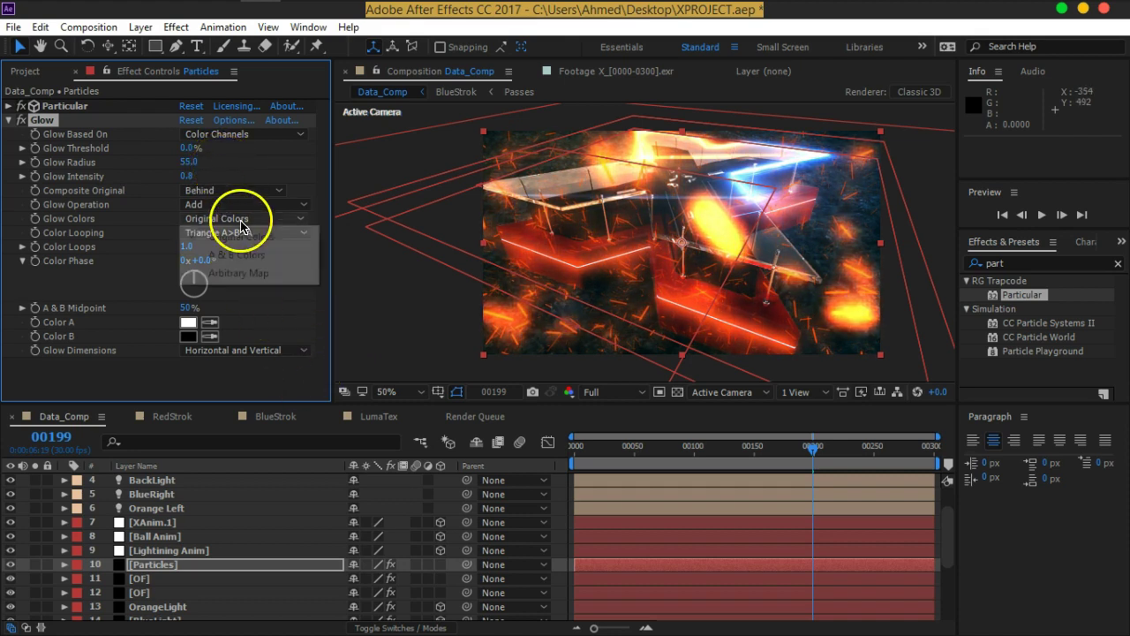
click(254, 257)
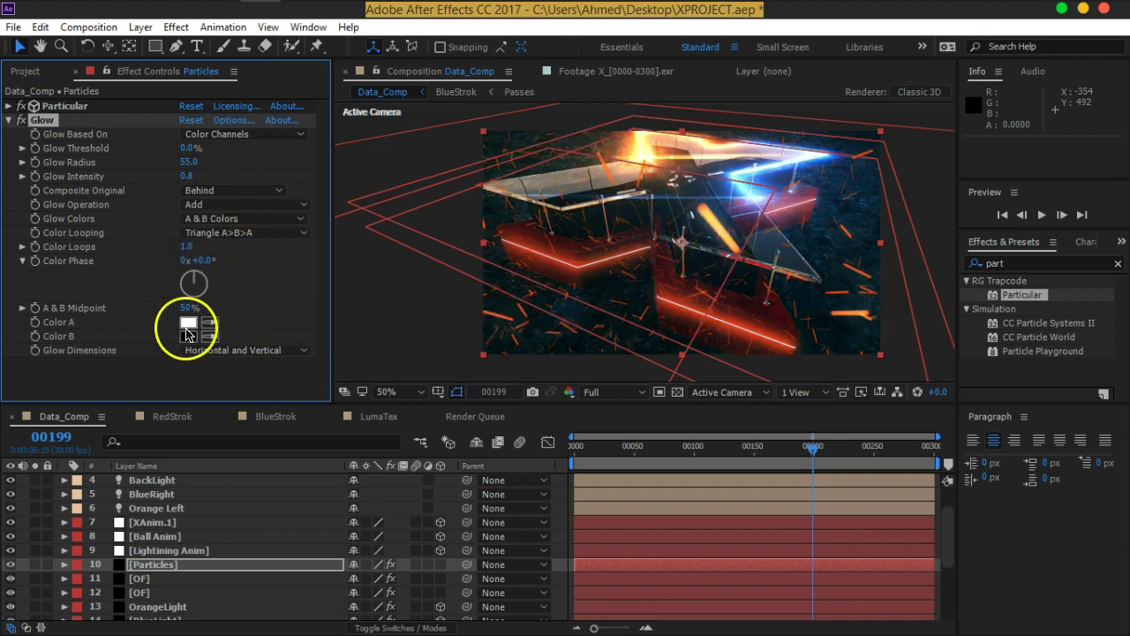
click(188, 321)
mouse_move(252, 357)
mouse_down()
mouse_move(252, 334)
mouse_move(253, 346)
mouse_up()
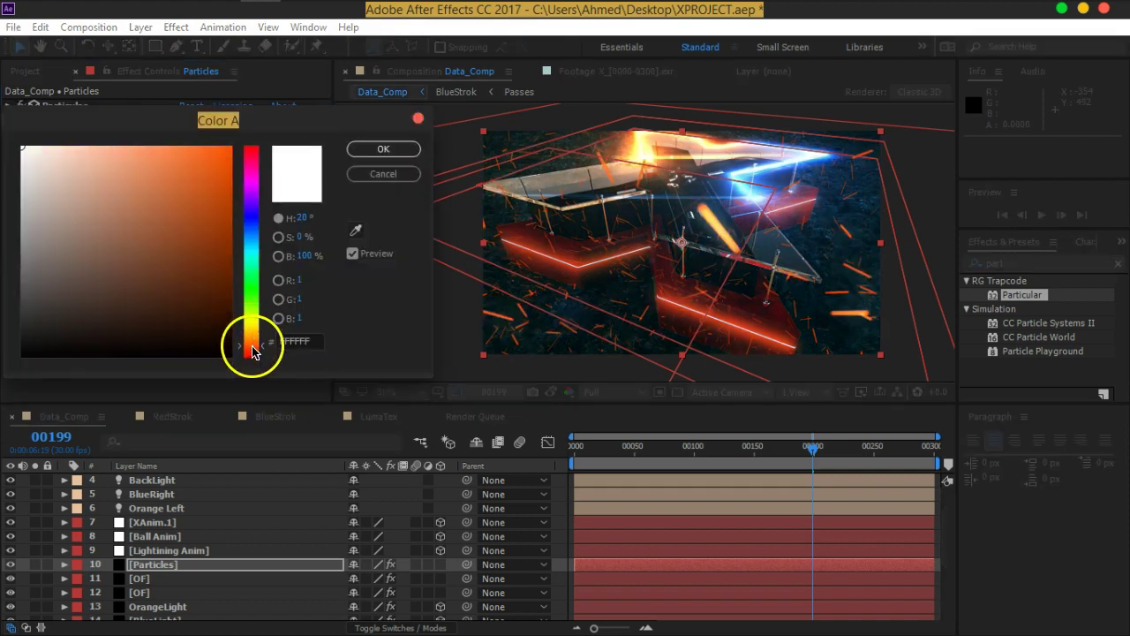
click(204, 164)
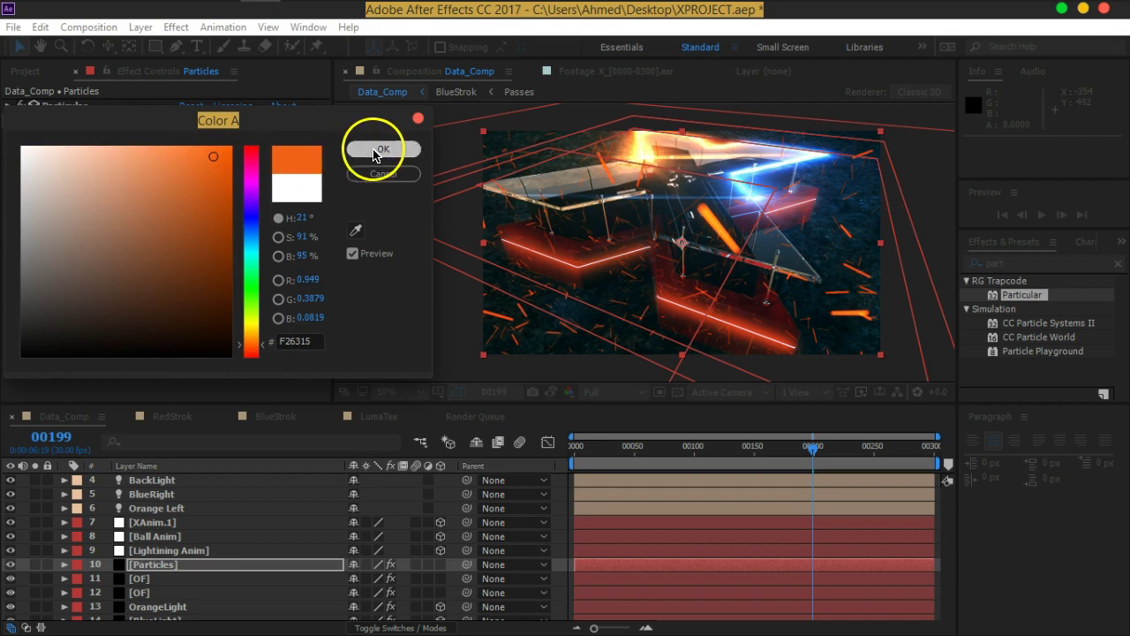
click(383, 150)
Step: Set Glow Color B to red-orange and edit the Glow Intensity to 1.0
click(187, 337)
drag(253, 336, 251, 351)
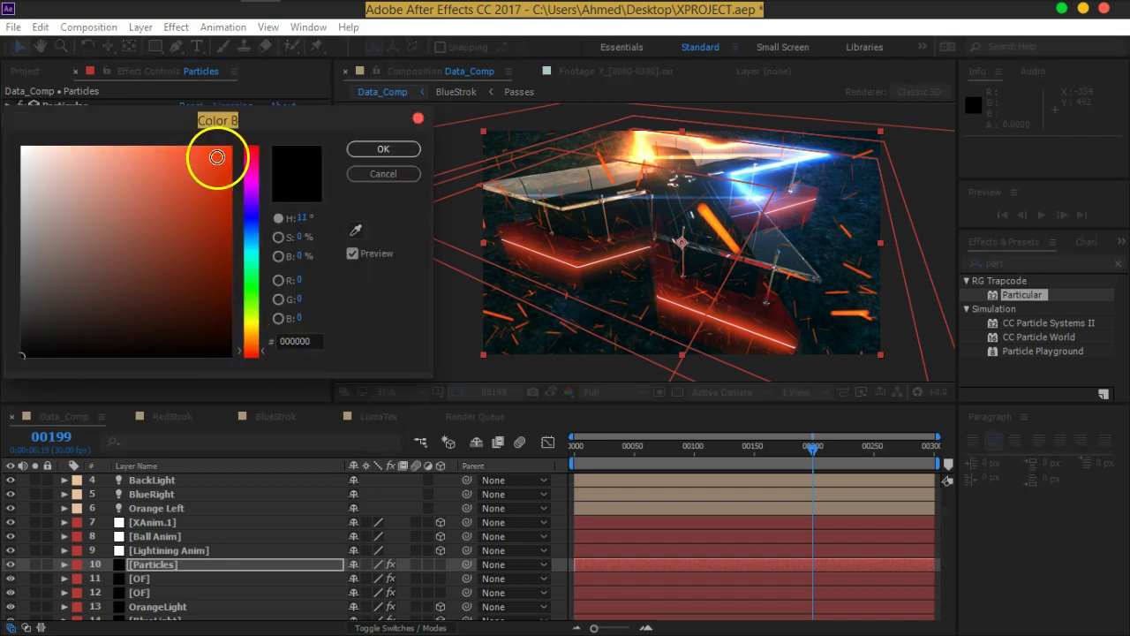
click(210, 159)
click(384, 151)
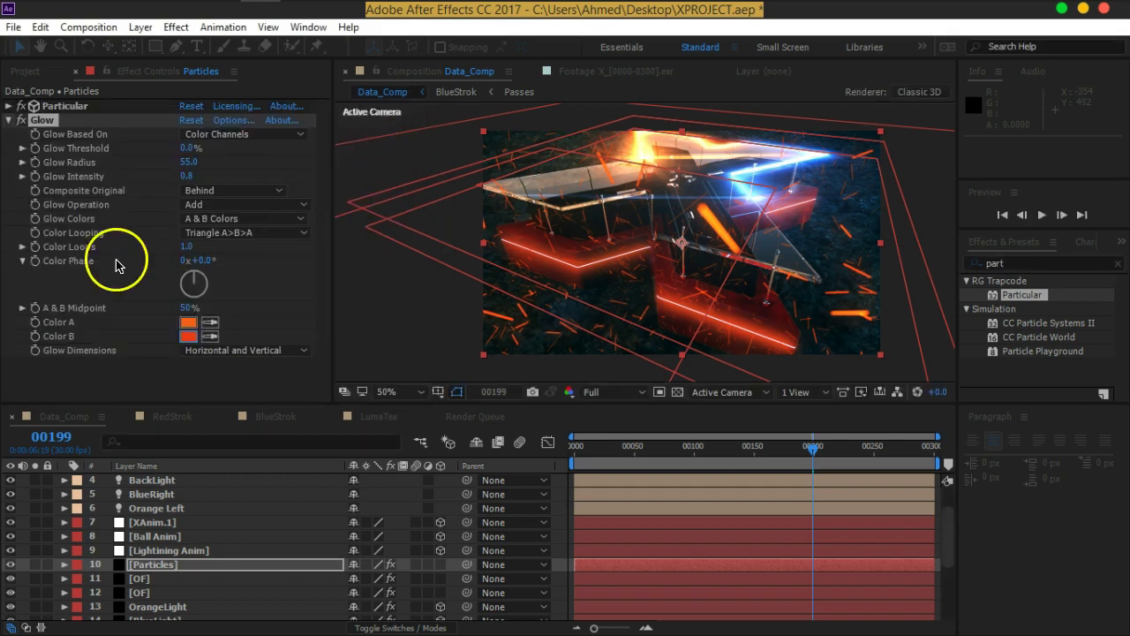
click(188, 176)
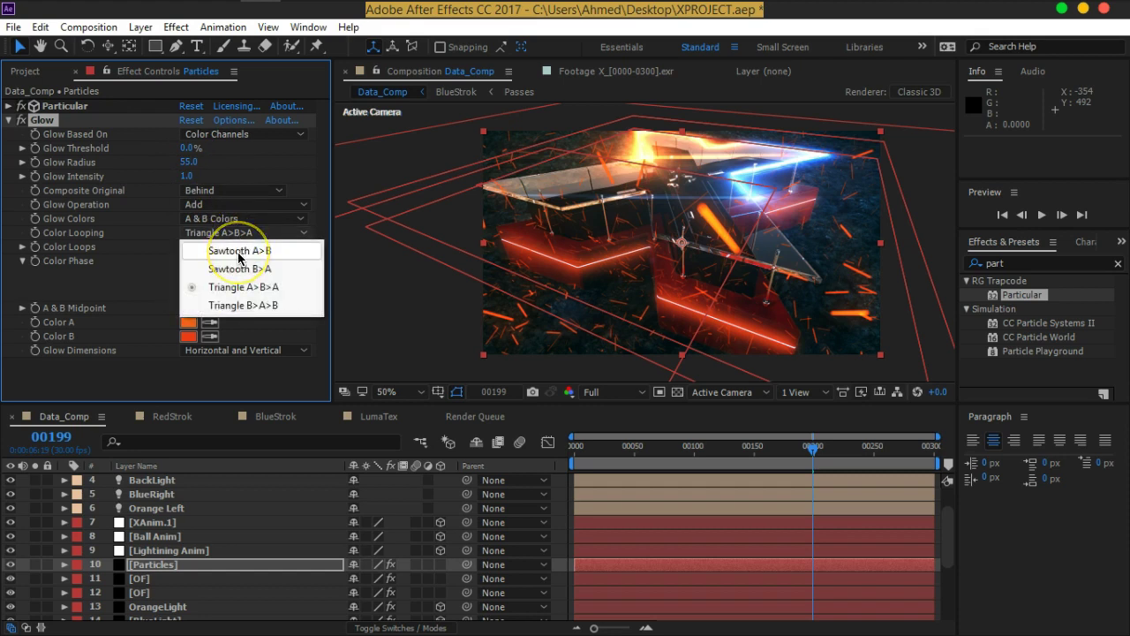
Step: Set Color Looping to Sawtooth A>B and experiment with Glow Radius, Threshold and Intensity
click(239, 255)
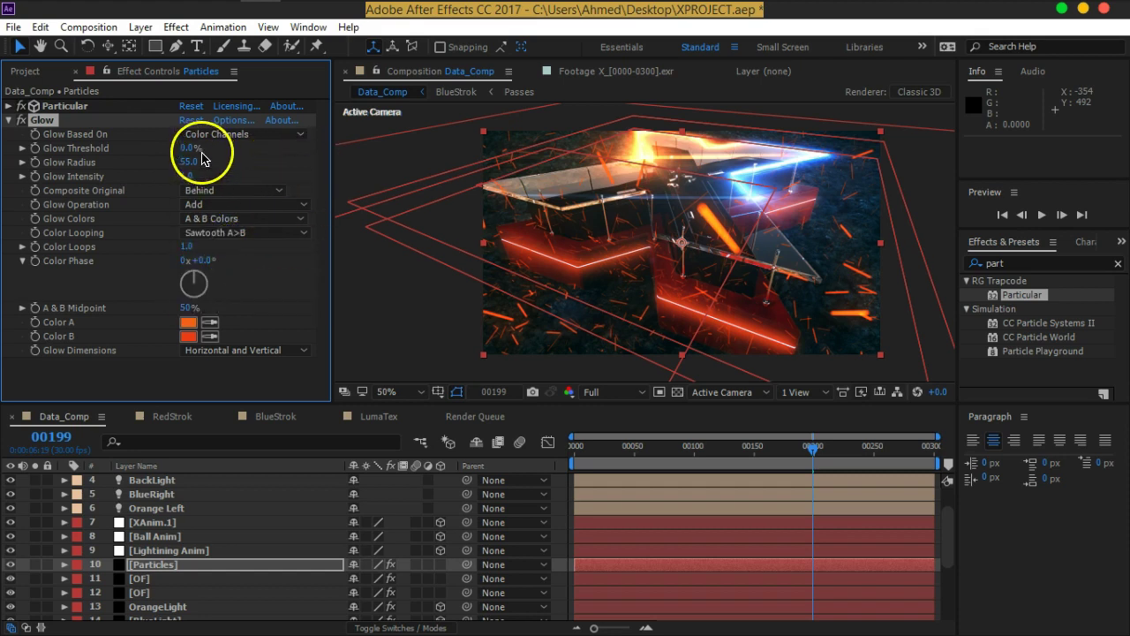
drag(171, 164, 157, 162)
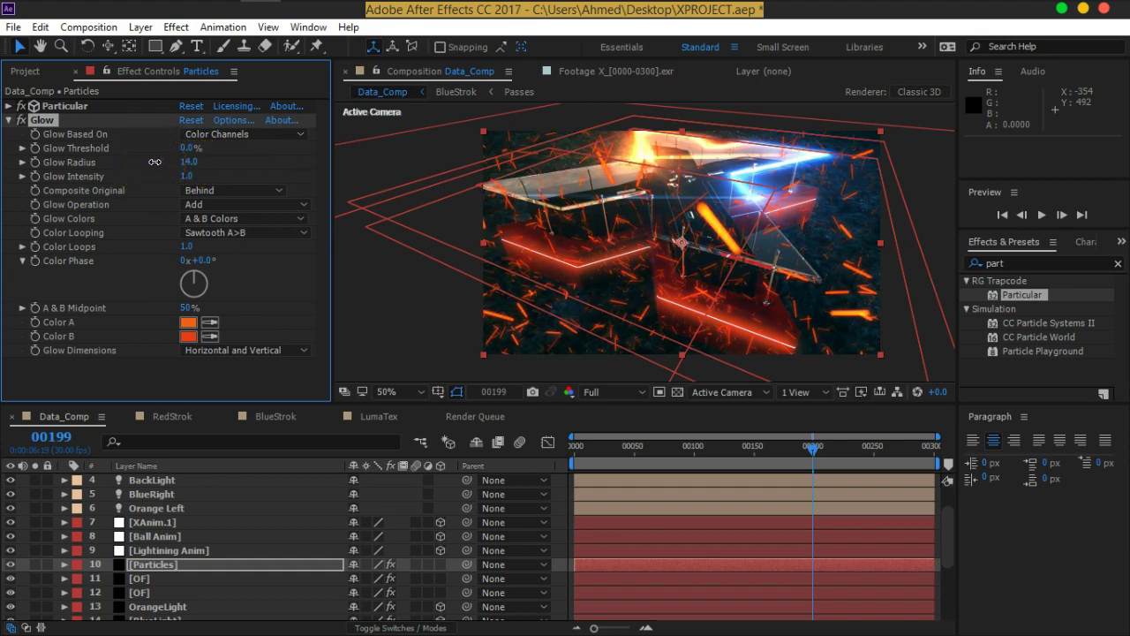
drag(184, 150, 217, 152)
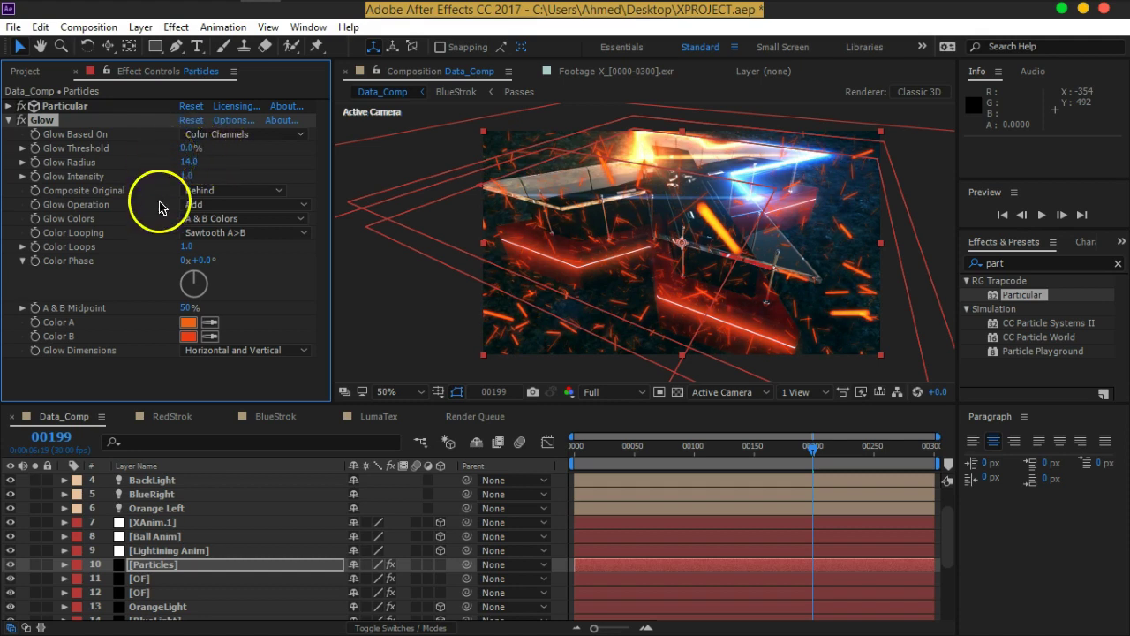
drag(187, 176, 299, 183)
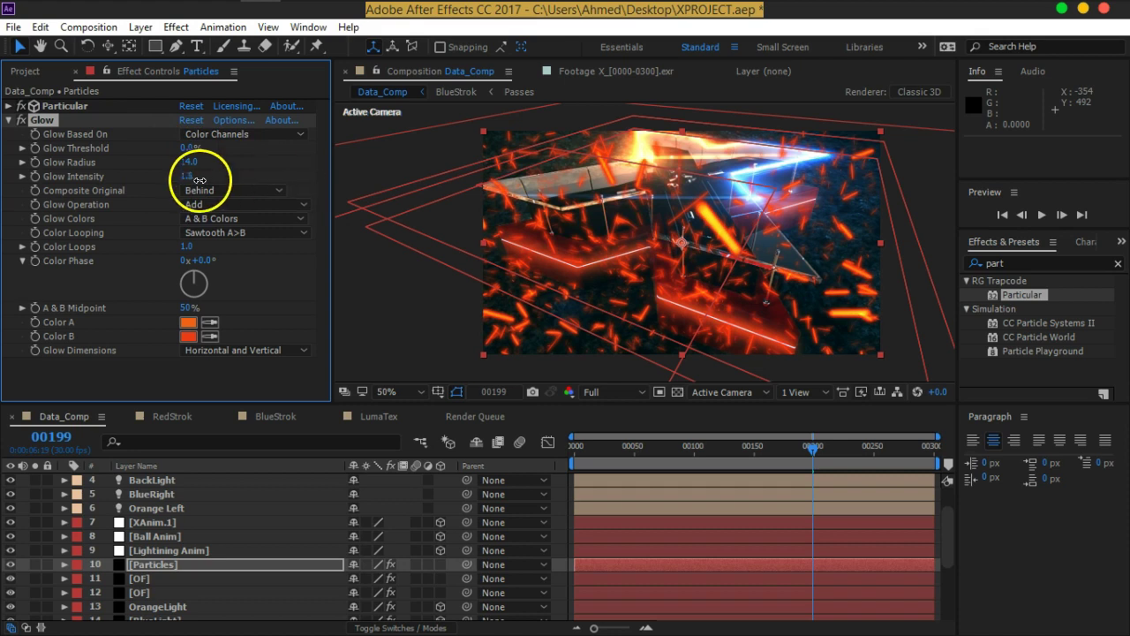
drag(199, 180, 202, 187)
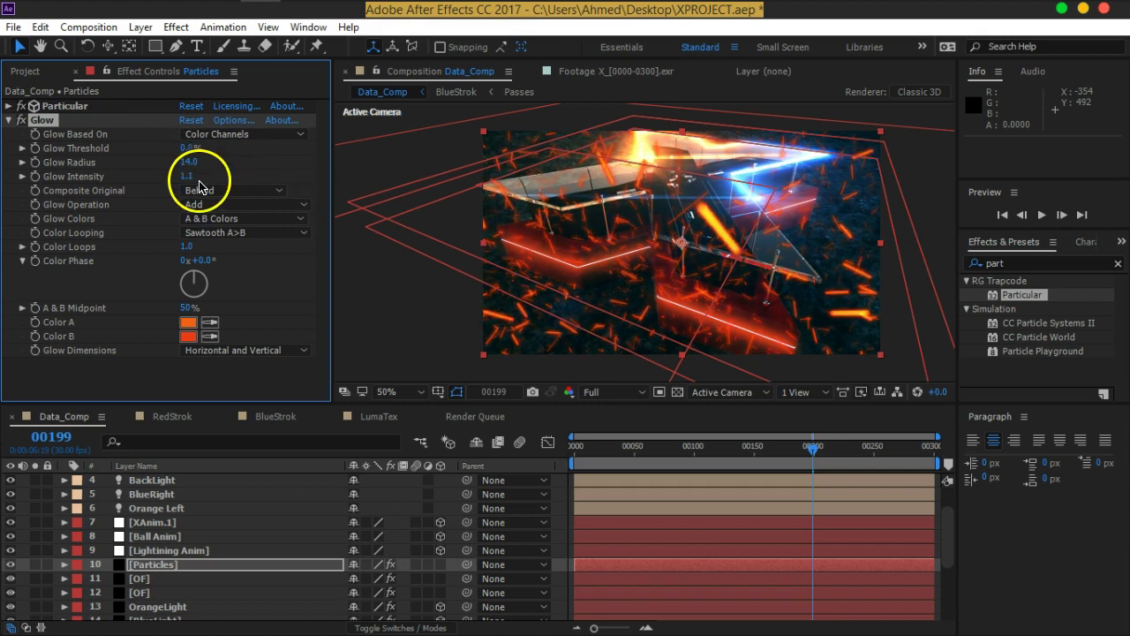
Step: Switch Glow Colors to Original Colors with Intensity 1.0 and Radius 11.0, checking frame 00062
click(239, 219)
click(249, 238)
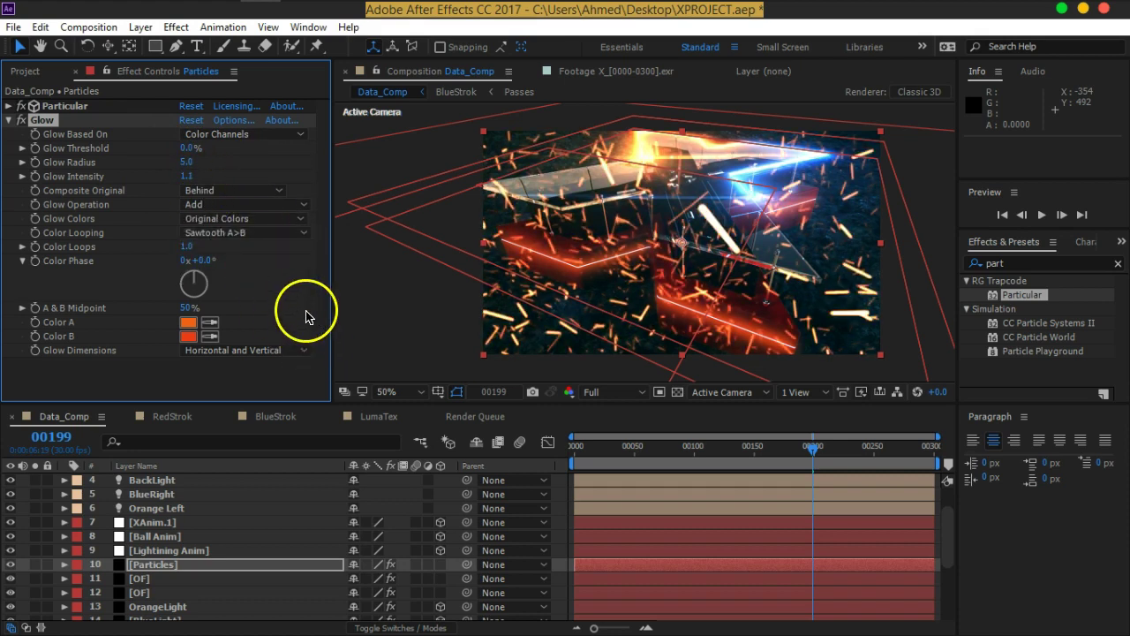
click(195, 187)
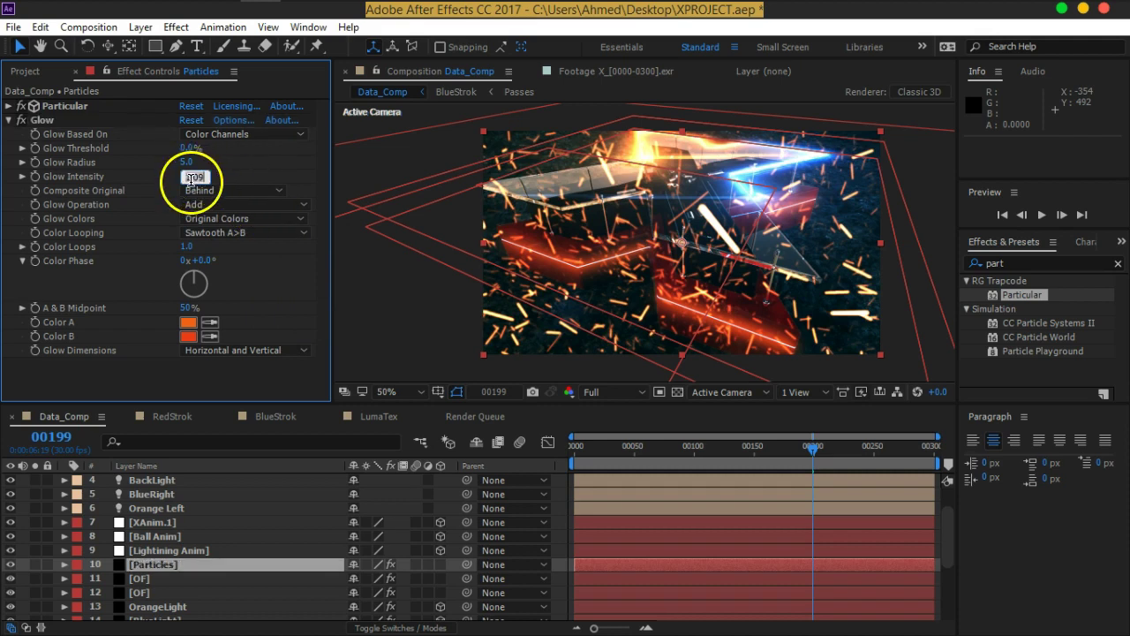
key(Return)
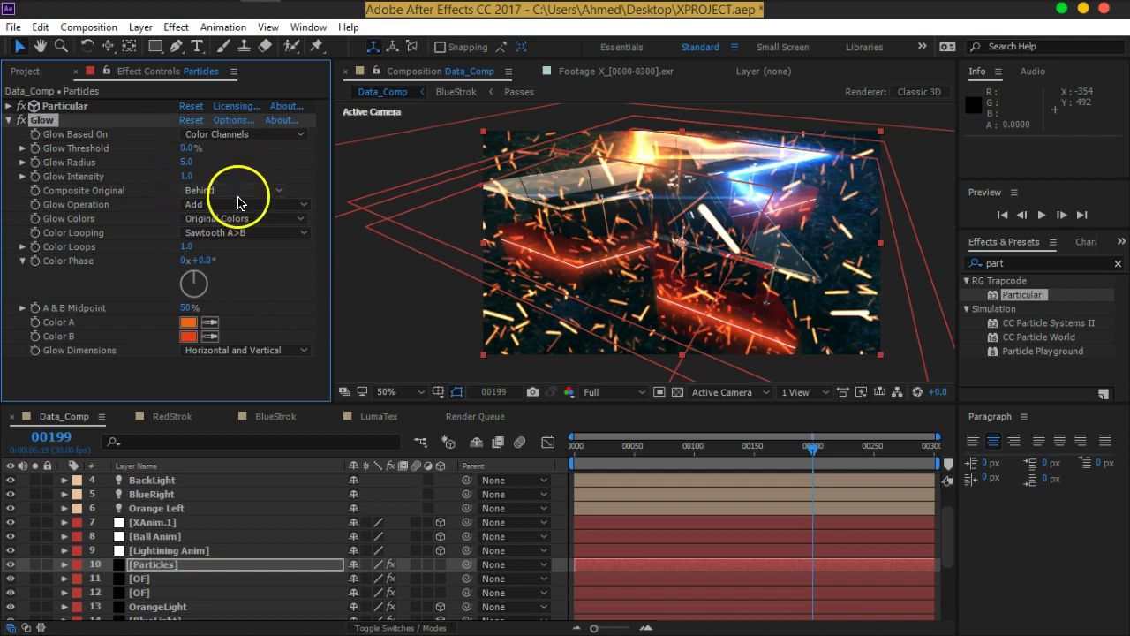
mouse_move(190, 162)
mouse_down()
mouse_move(268, 157)
mouse_move(254, 162)
mouse_up()
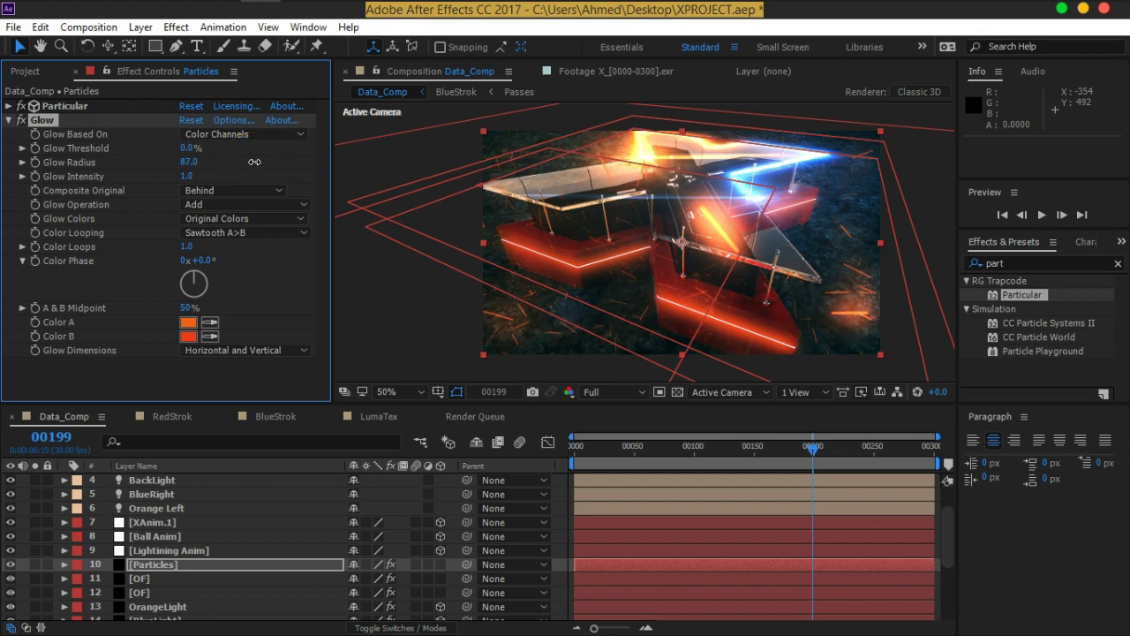
mouse_move(218, 170)
mouse_down()
mouse_move(191, 175)
mouse_move(201, 174)
mouse_up()
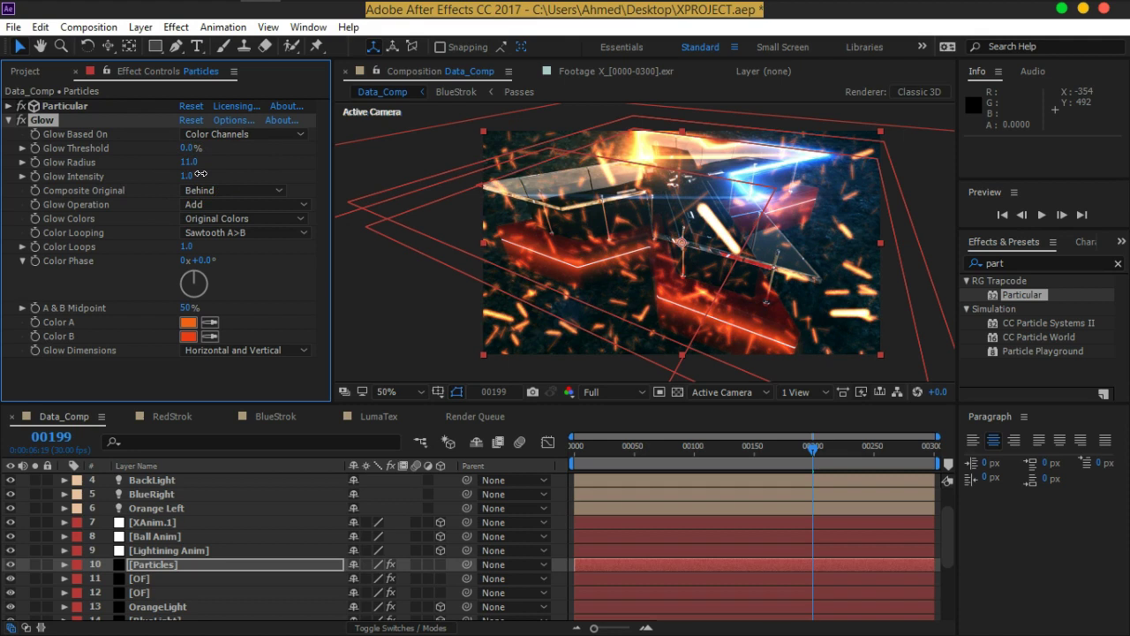
drag(812, 448, 650, 451)
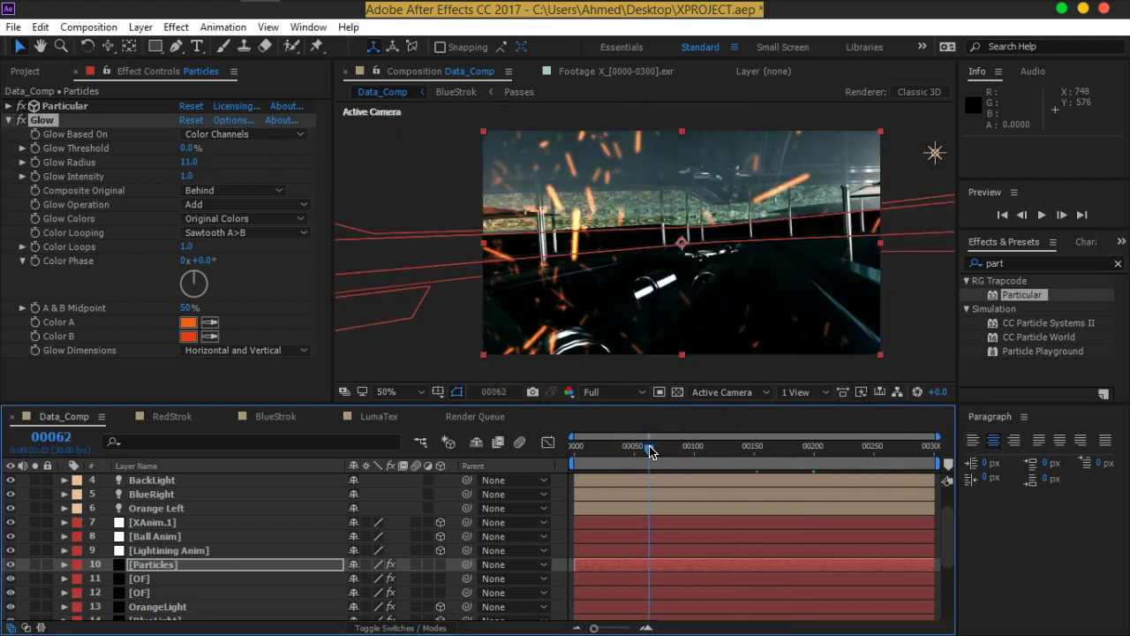
Step: Show the Modes column and set the Particles layer's blend mode to Add, trying Screen first
drag(654, 451, 787, 449)
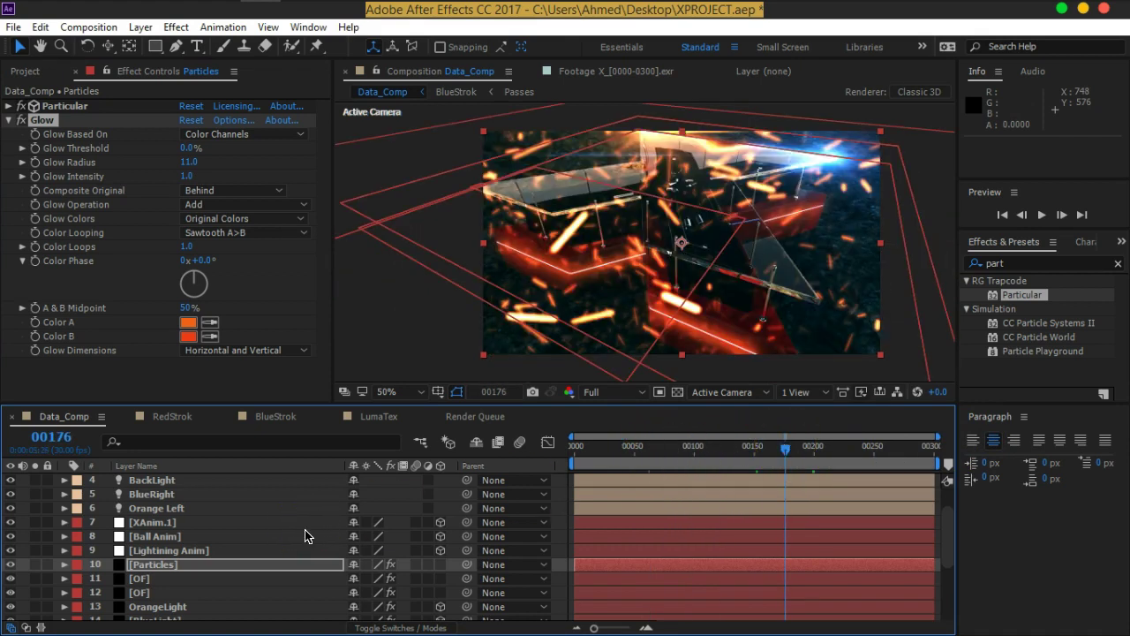
key(F4)
click(358, 566)
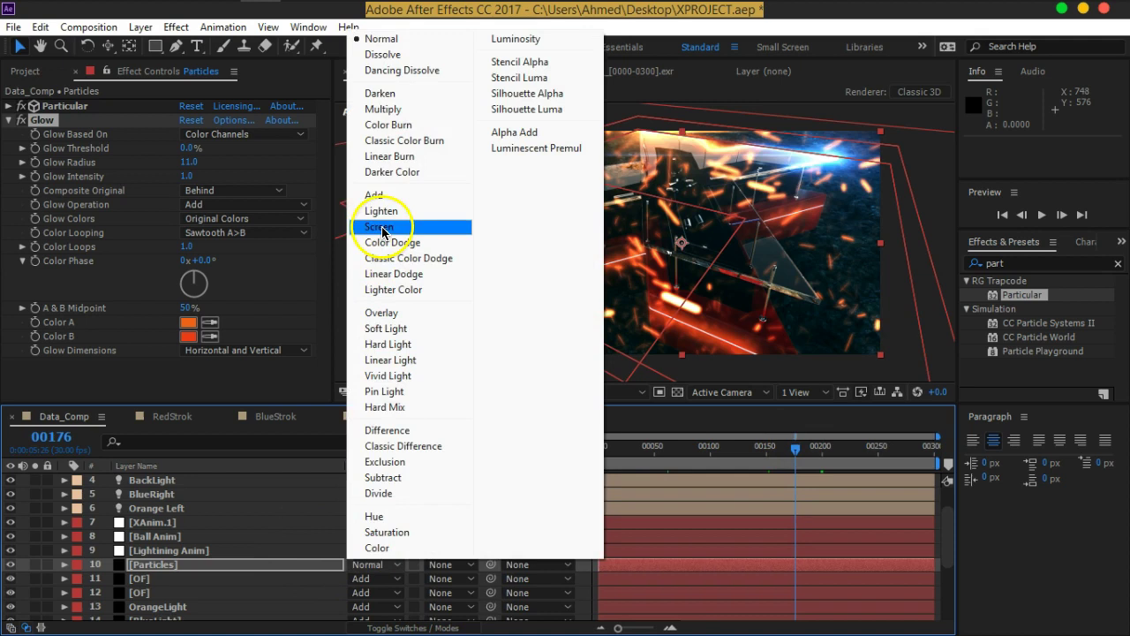
click(382, 228)
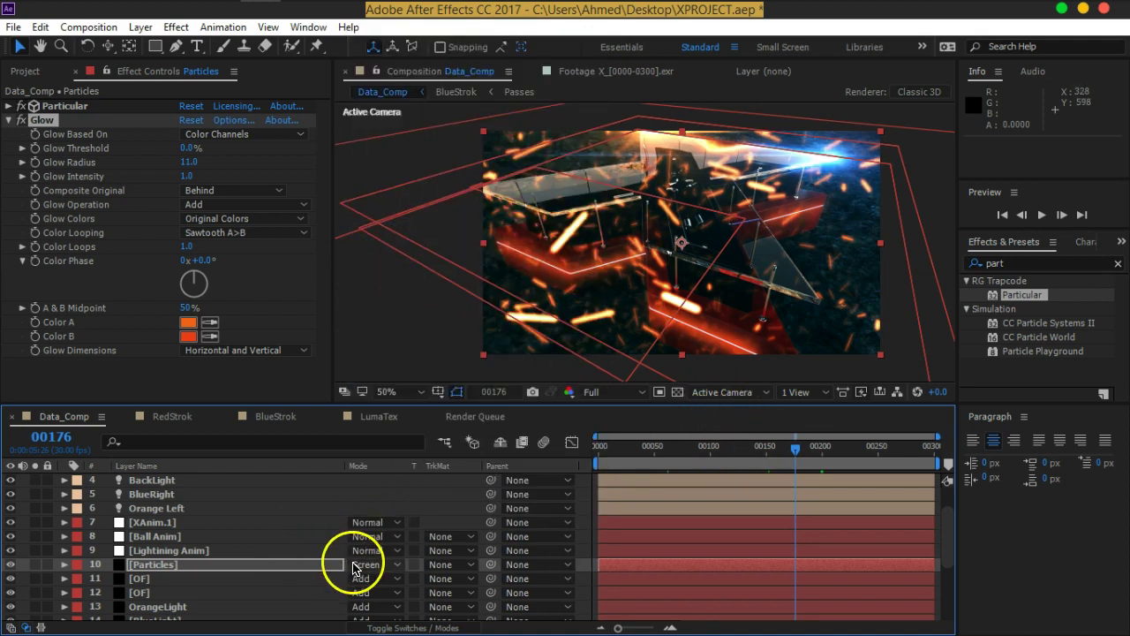
click(358, 566)
click(380, 193)
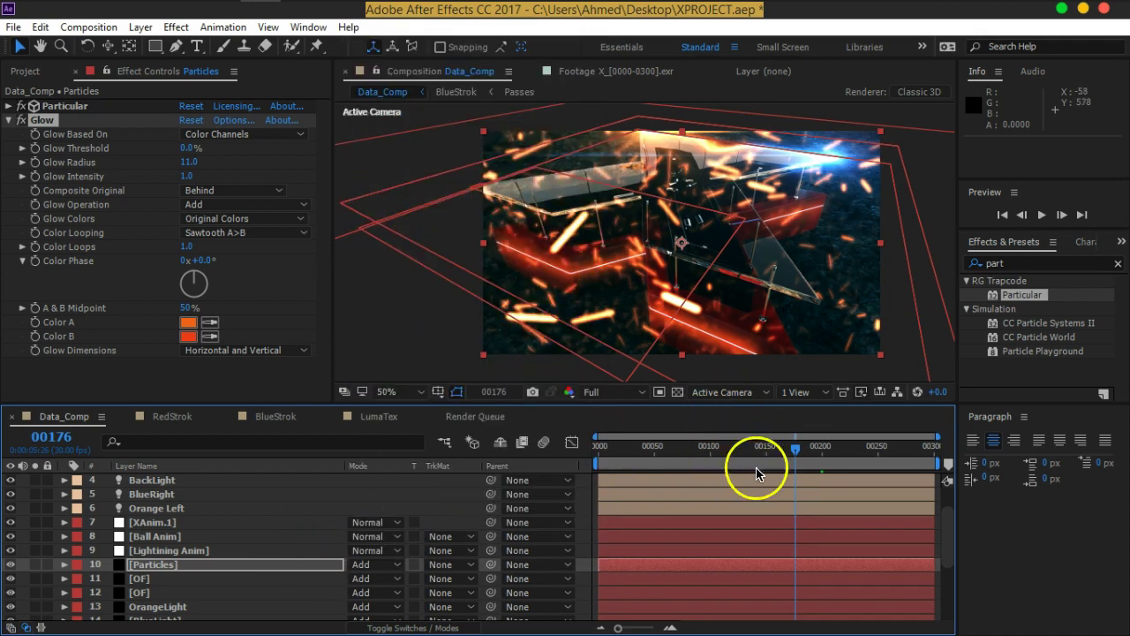
drag(795, 452, 872, 454)
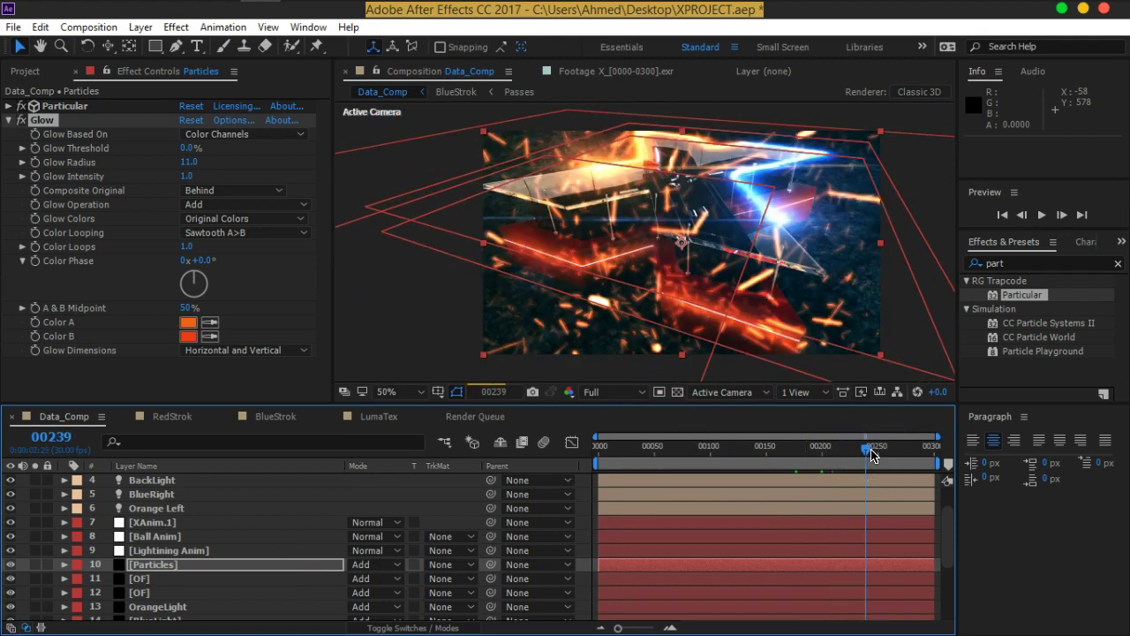
drag(872, 454, 758, 454)
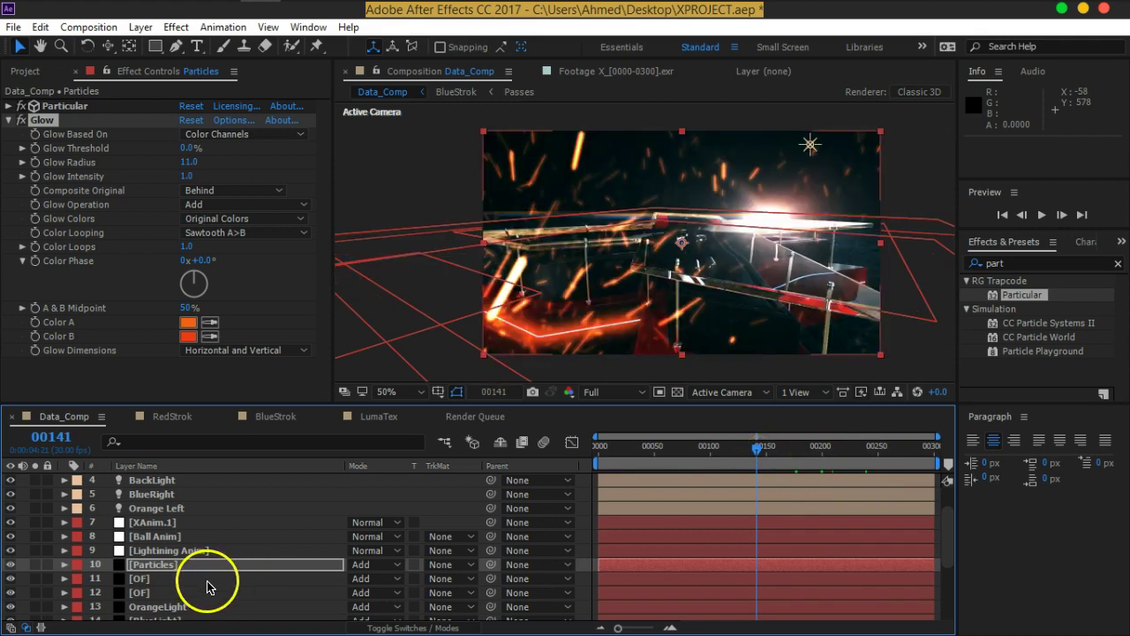
Step: Change the Particles/sec keyframe at frame 00200 from 740 to 300
key(u)
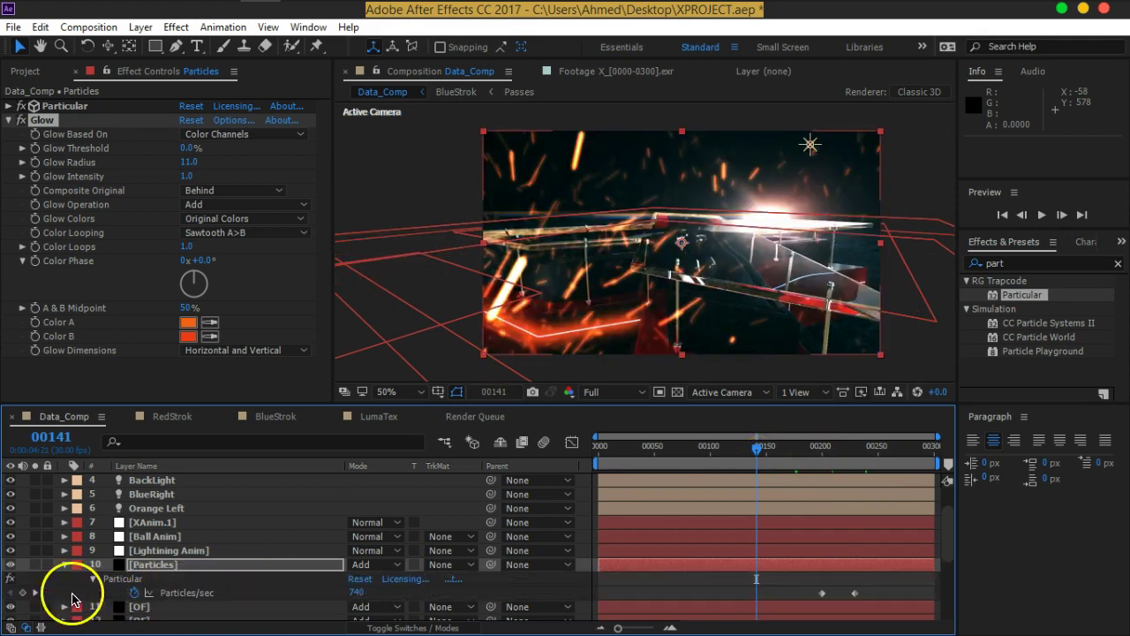
click(36, 592)
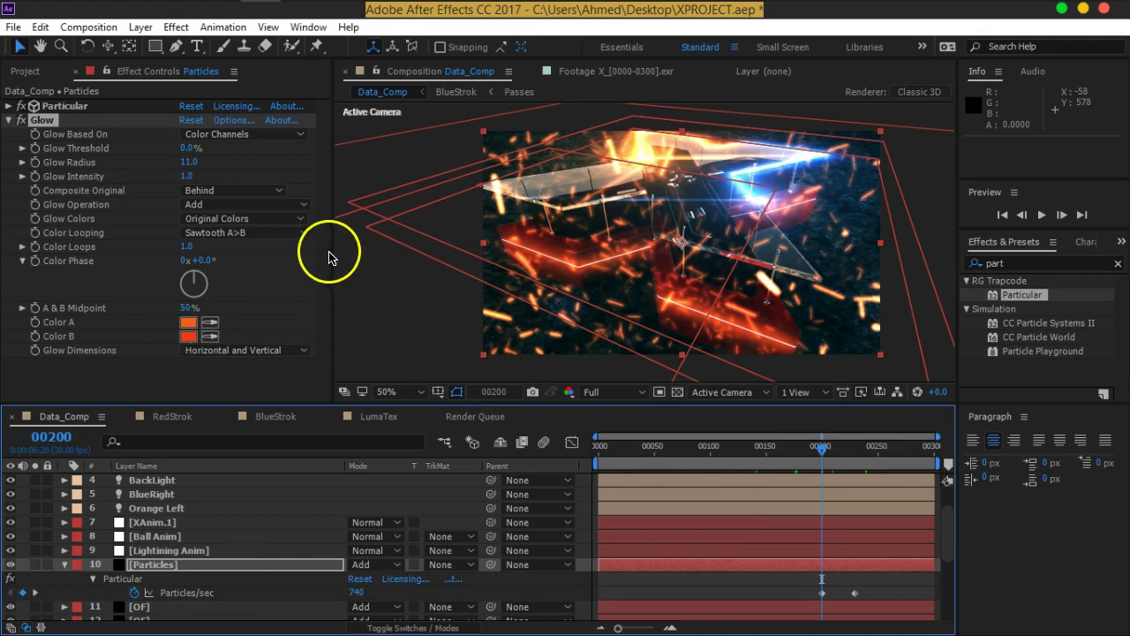
click(11, 112)
click(9, 106)
click(192, 240)
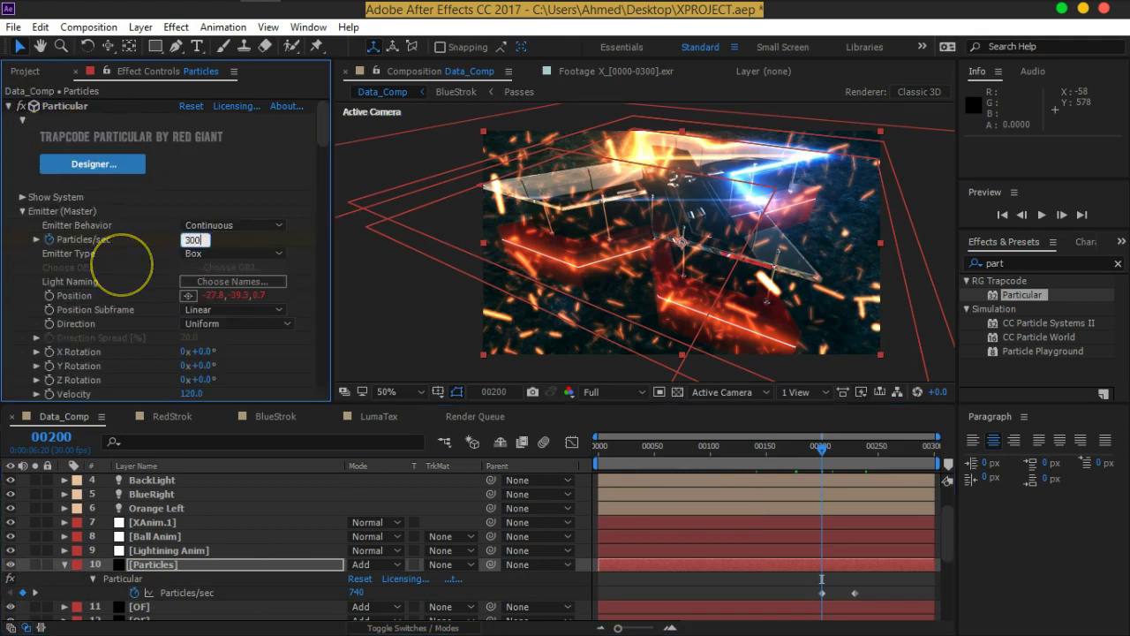
click(121, 264)
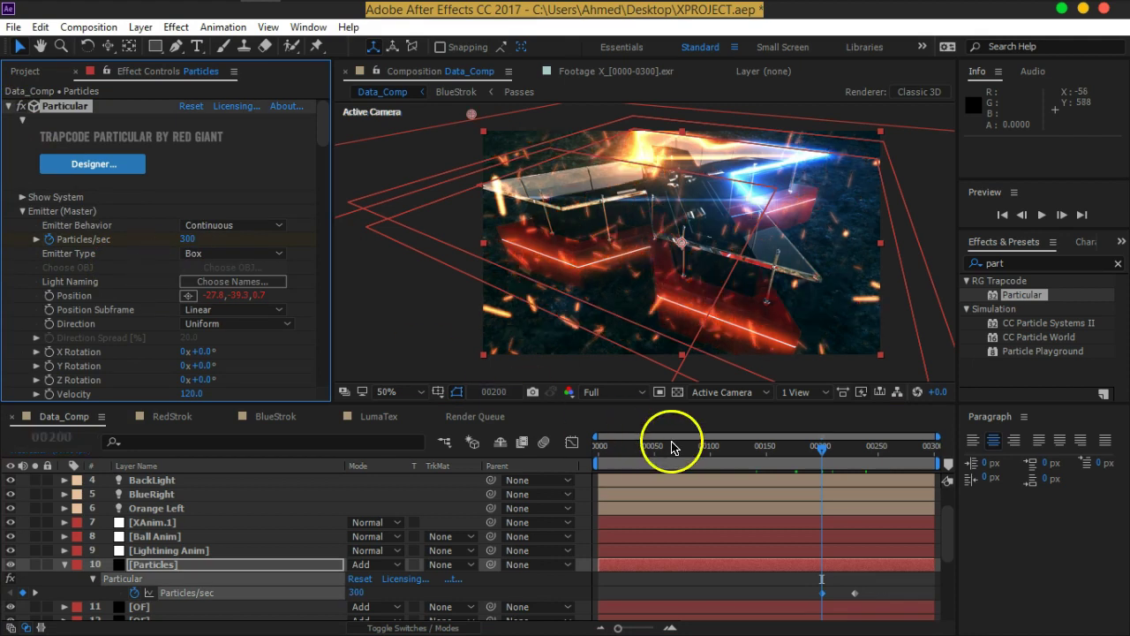
Step: Scrub between frames 00197 and 00235 to check where emission stops
click(818, 453)
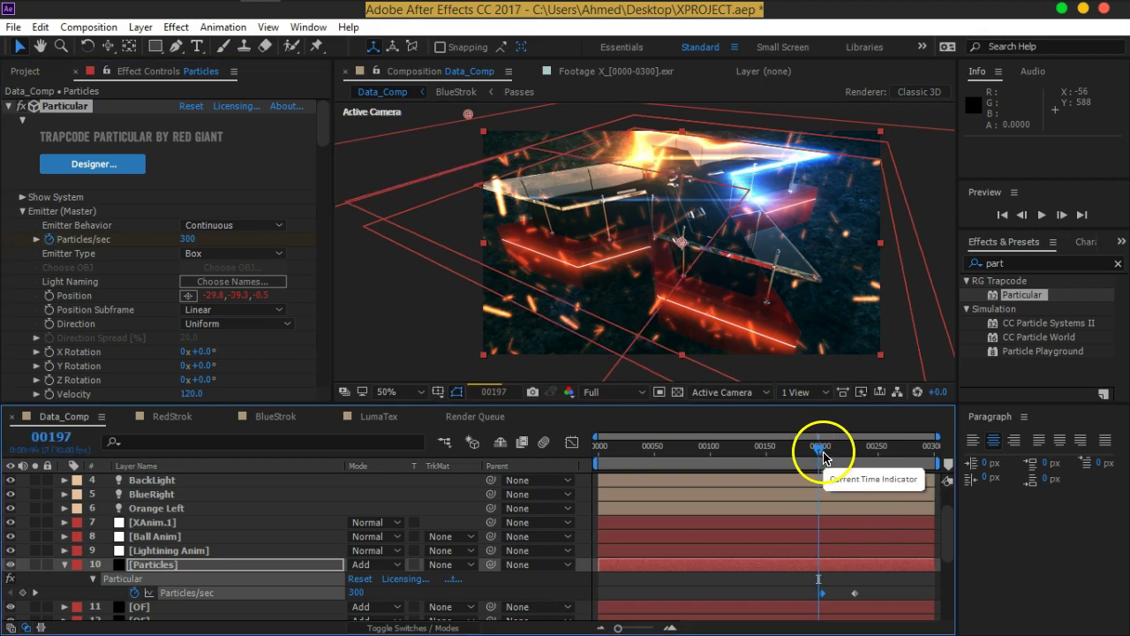
drag(821, 455, 864, 455)
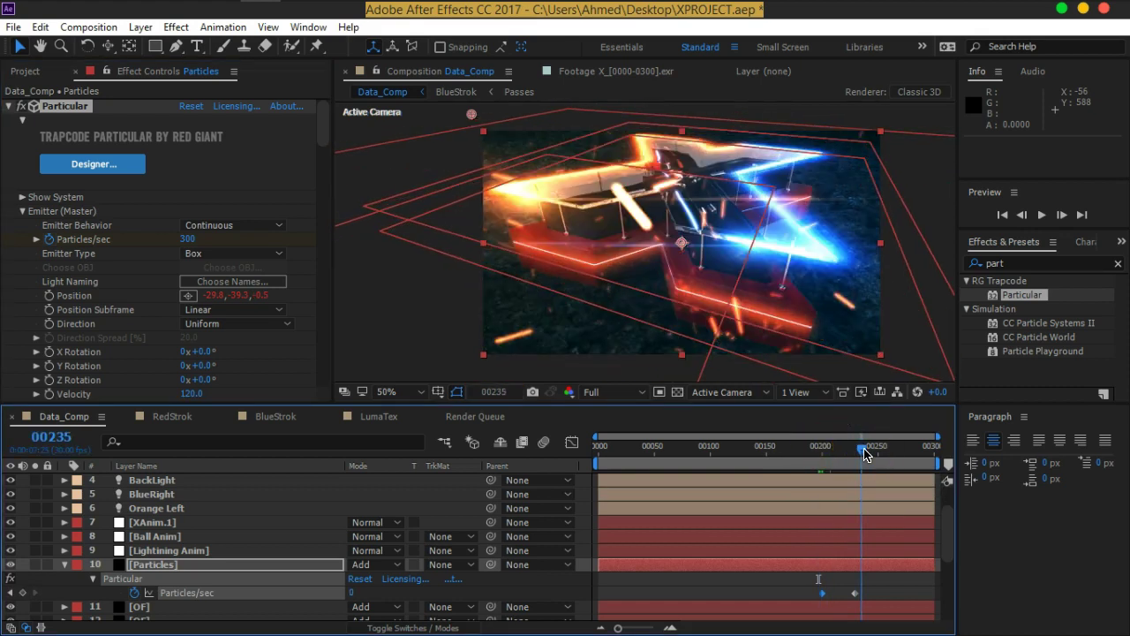
drag(846, 455, 823, 457)
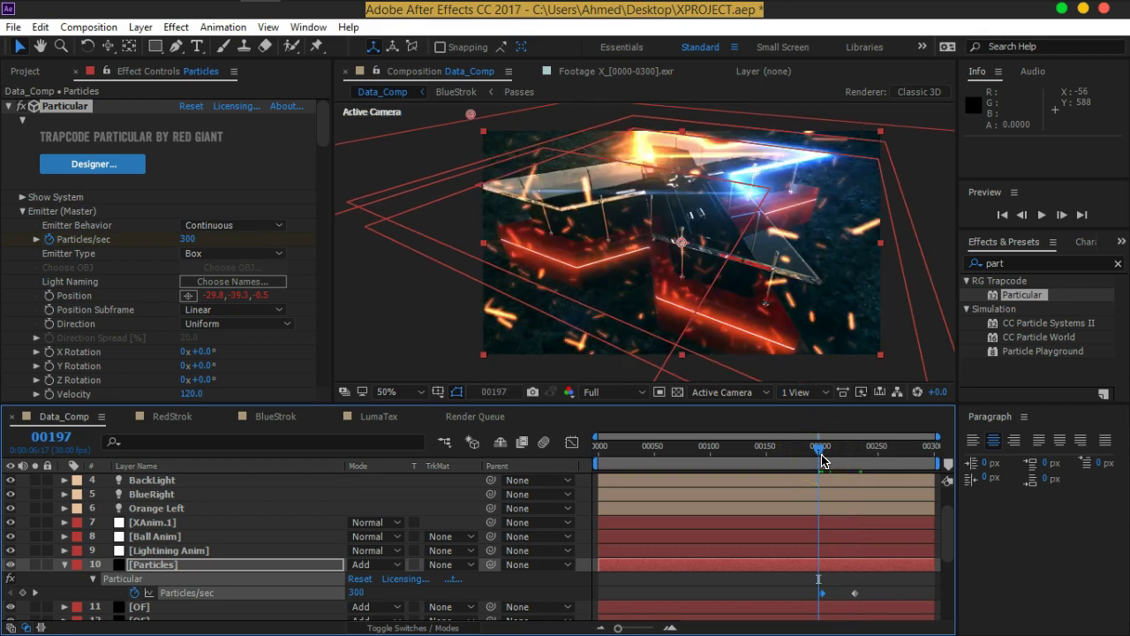
Step: Select the Color Balance layer (Shadow Blue 55, Highlight Red 15) and review the graded scene
click(65, 564)
scroll(189, 536, up, 3)
click(165, 495)
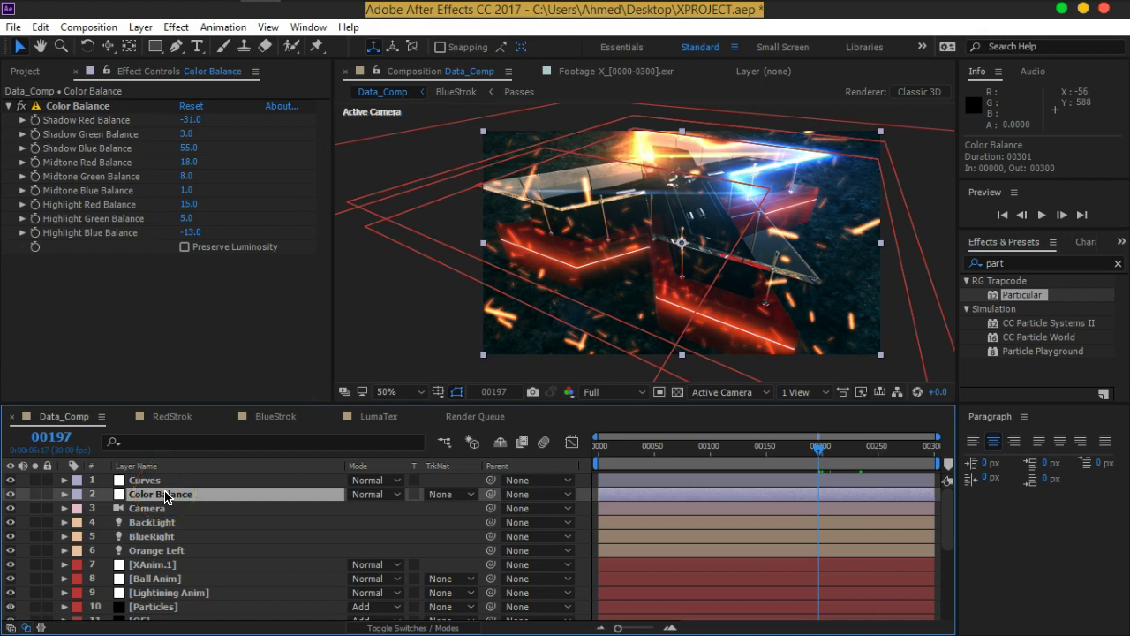
mouse_move(825, 460)
mouse_down()
mouse_move(863, 460)
mouse_move(780, 460)
mouse_move(927, 457)
mouse_up()
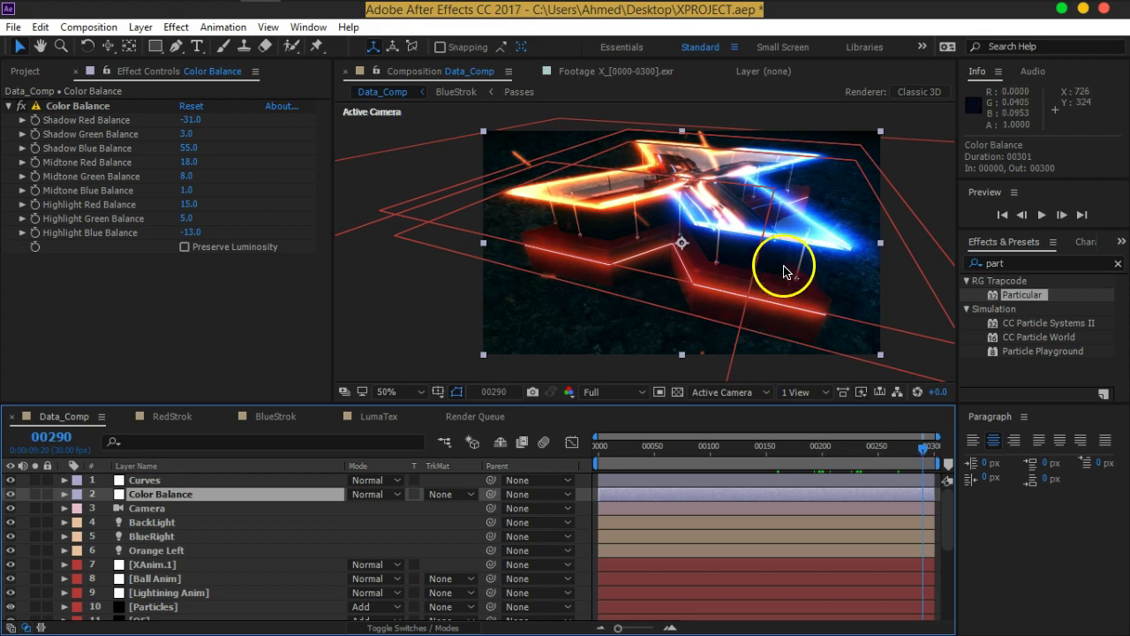
drag(783, 265, 636, 373)
scroll(239, 606, down, 3)
Step: Delete the later Particles/sec keyframe so emission holds steady at 300
scroll(196, 606, up, 1)
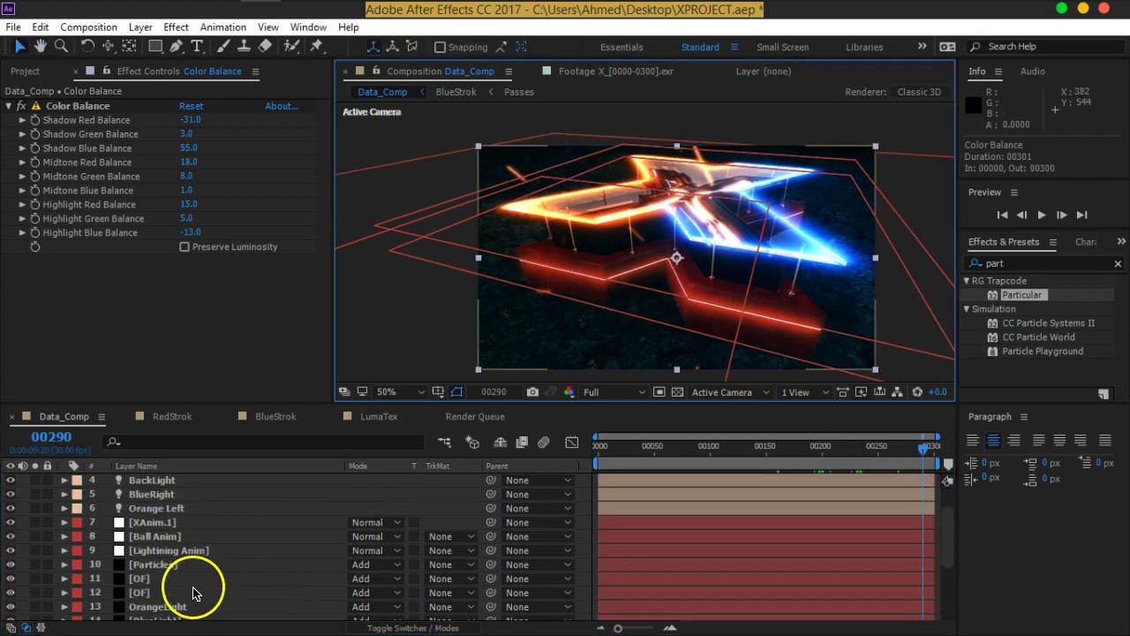
click(166, 567)
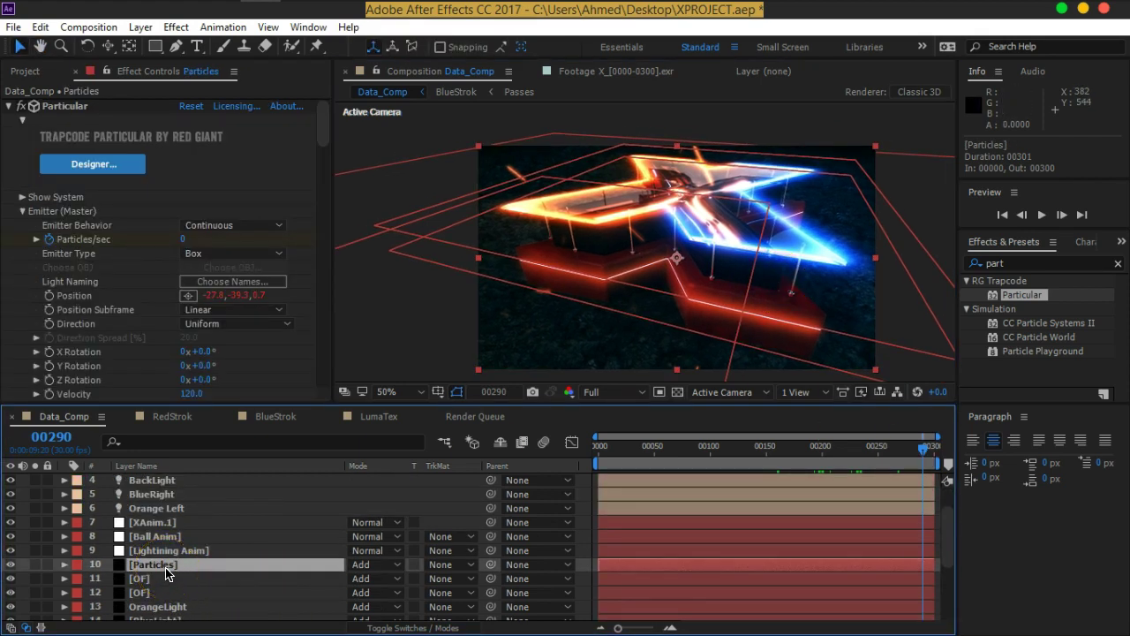
key(u)
mouse_move(864, 585)
mouse_down()
mouse_move(819, 600)
mouse_move(844, 601)
mouse_up()
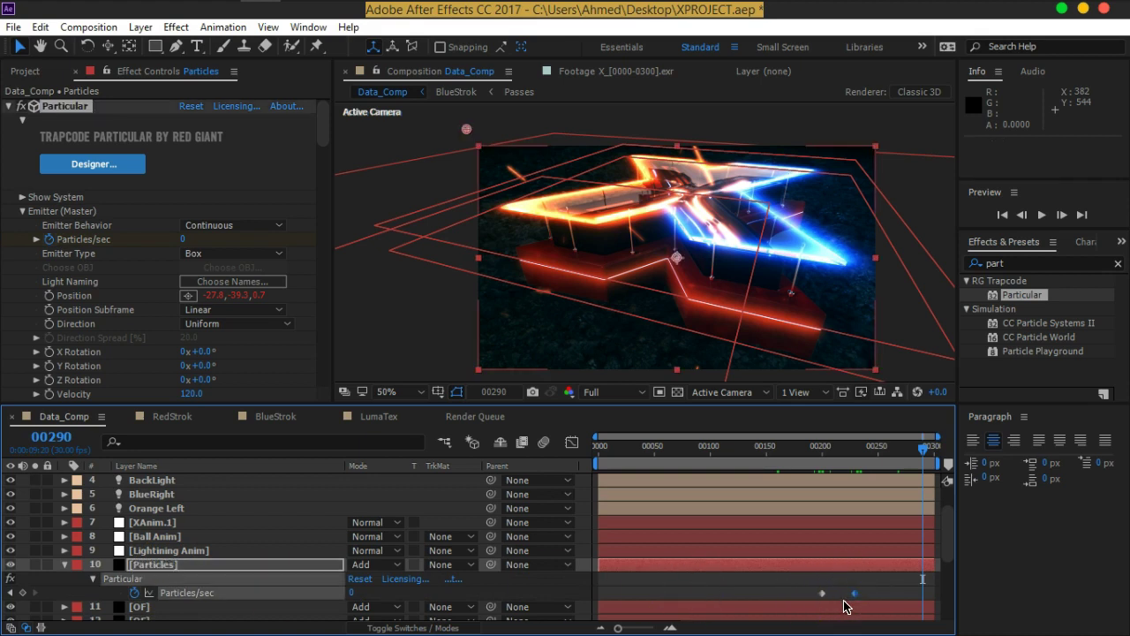
key(Delete)
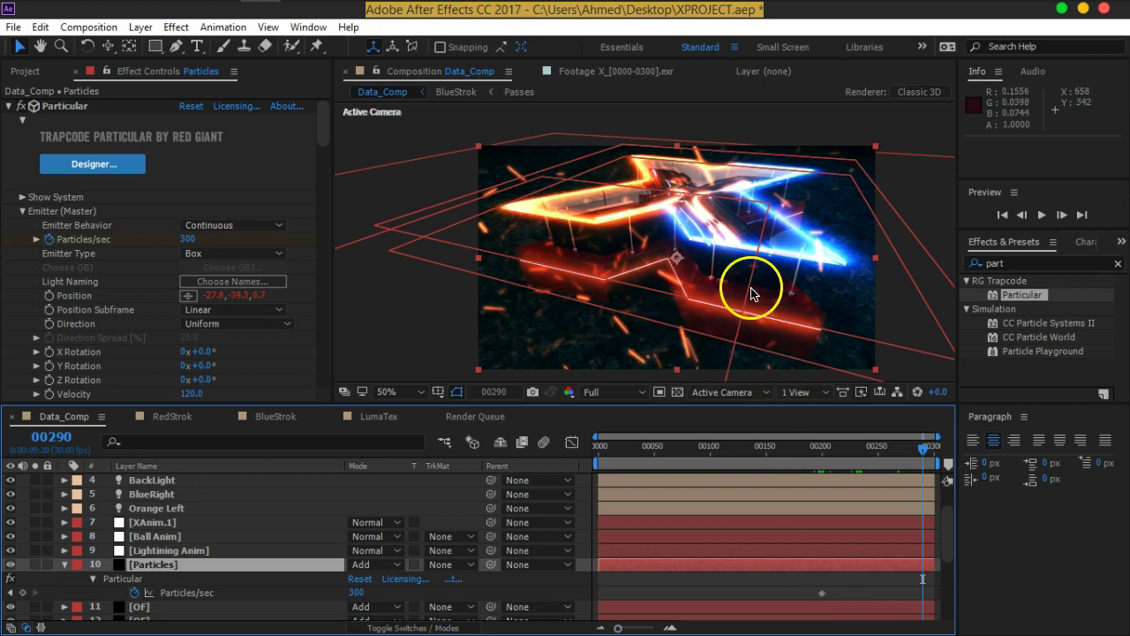
Step: Inspect the orange streaks, collapse the Particles layer, and return to frame 00000
scroll(742, 277, up, 1)
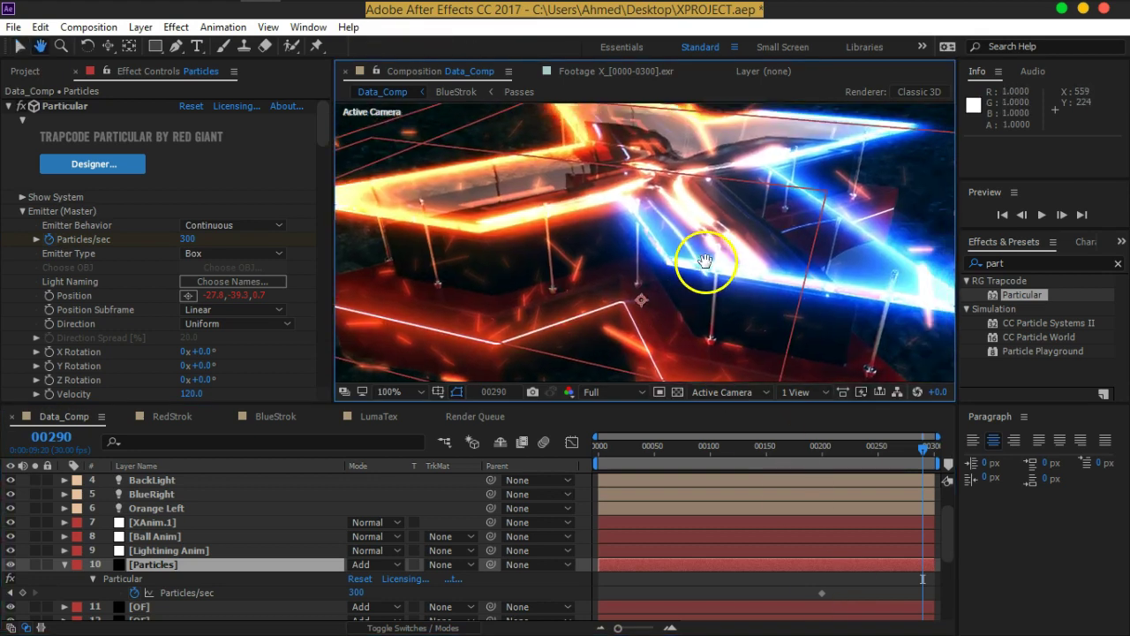
scroll(769, 244, up, 1)
drag(836, 185, 642, 267)
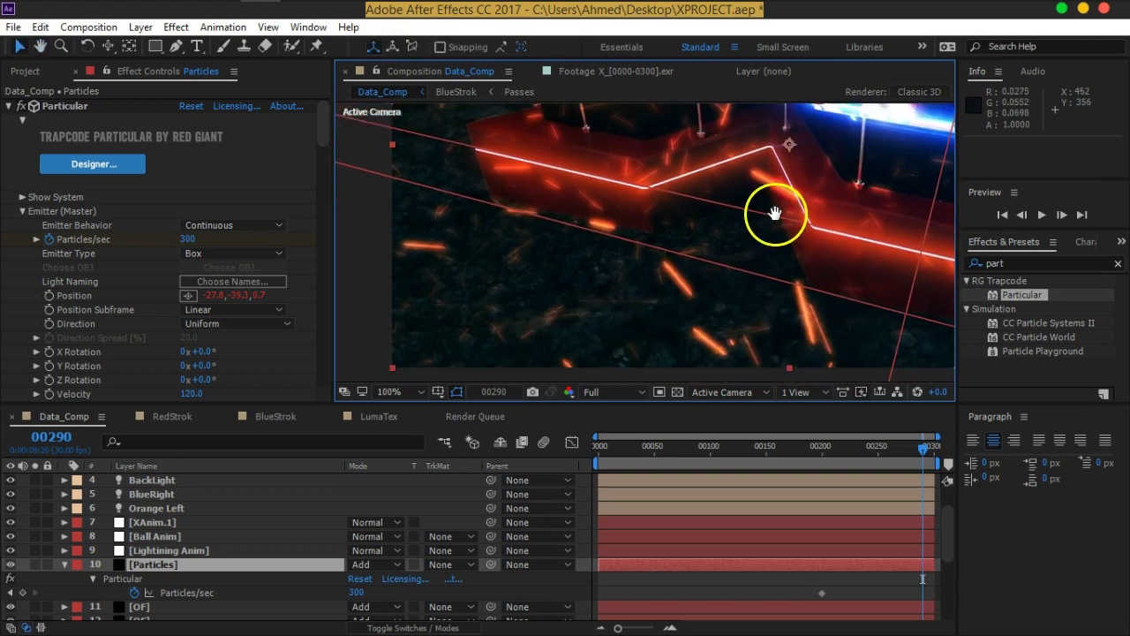
scroll(646, 262, down, 1)
scroll(669, 257, down, 1)
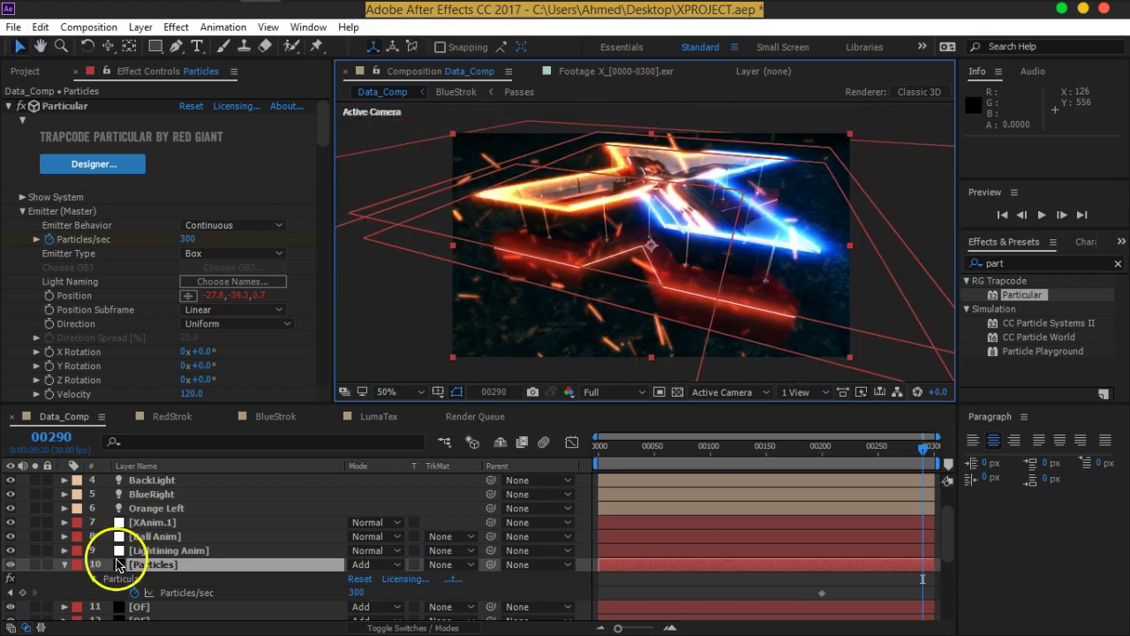
click(65, 564)
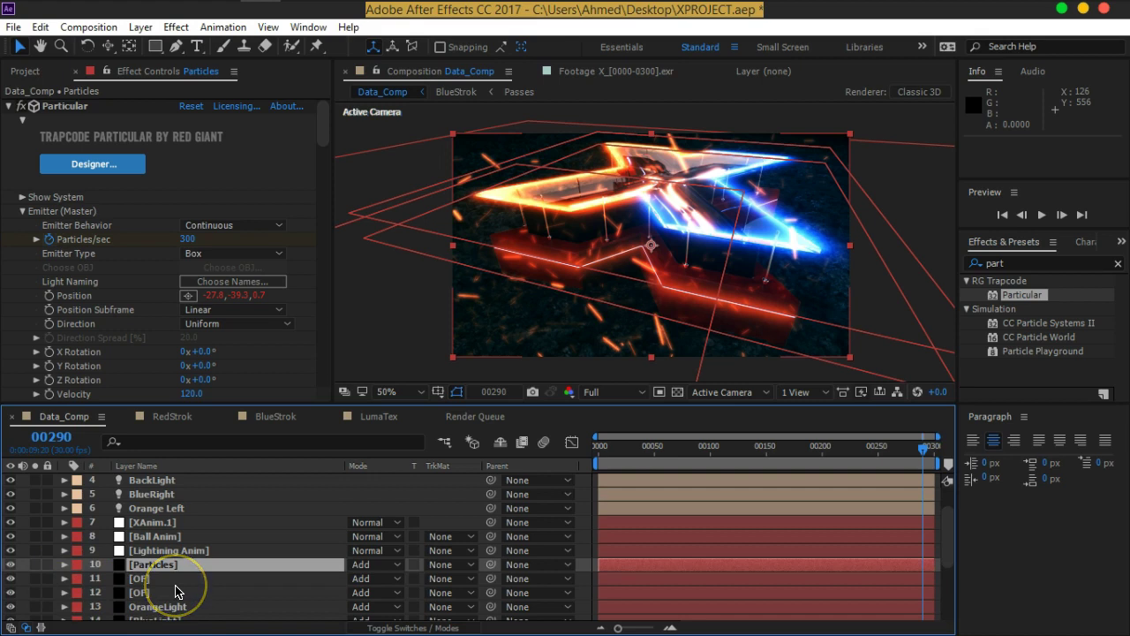
drag(633, 260, 642, 250)
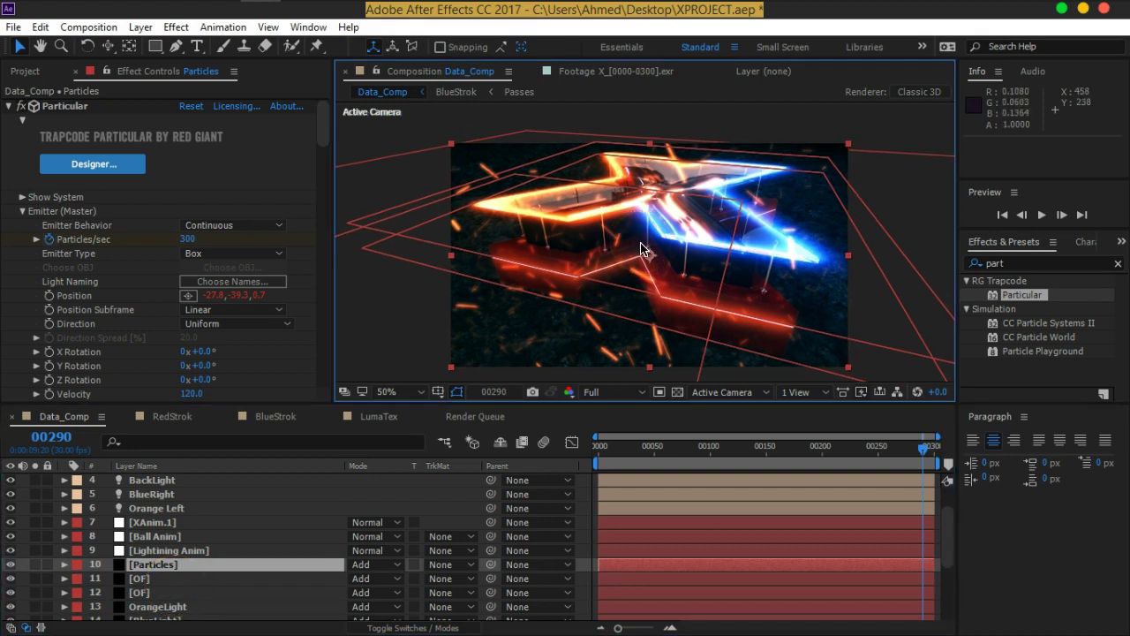
drag(919, 449, 546, 452)
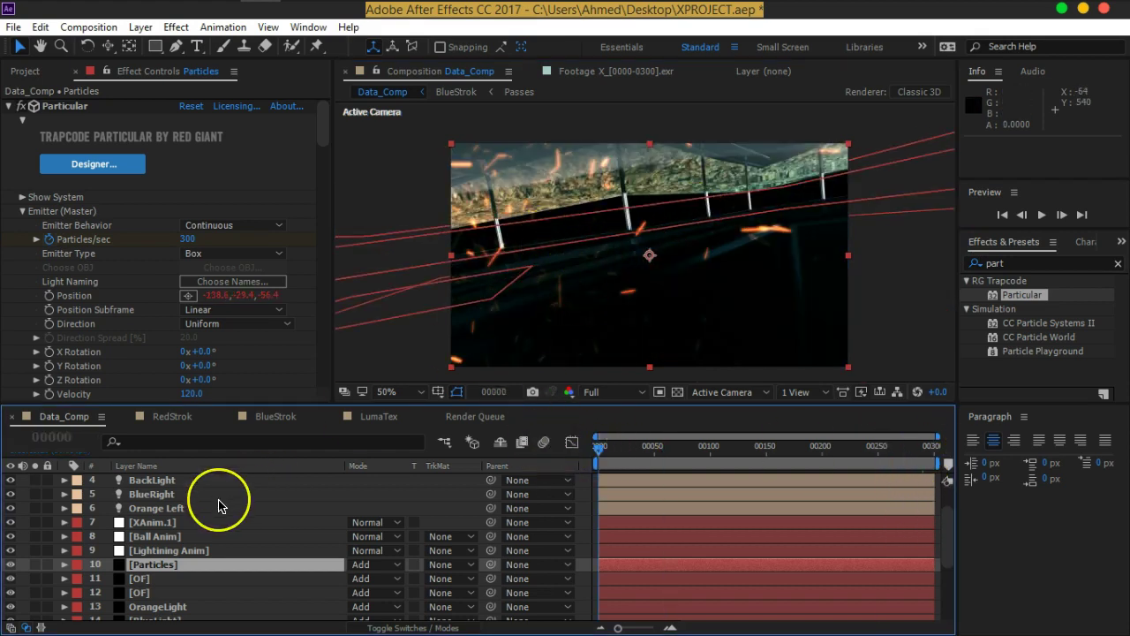
Step: Create a black solid named BackFlar and move it below Ground at the bottom of the stack
key(ctrl+y)
text(BackFlar)
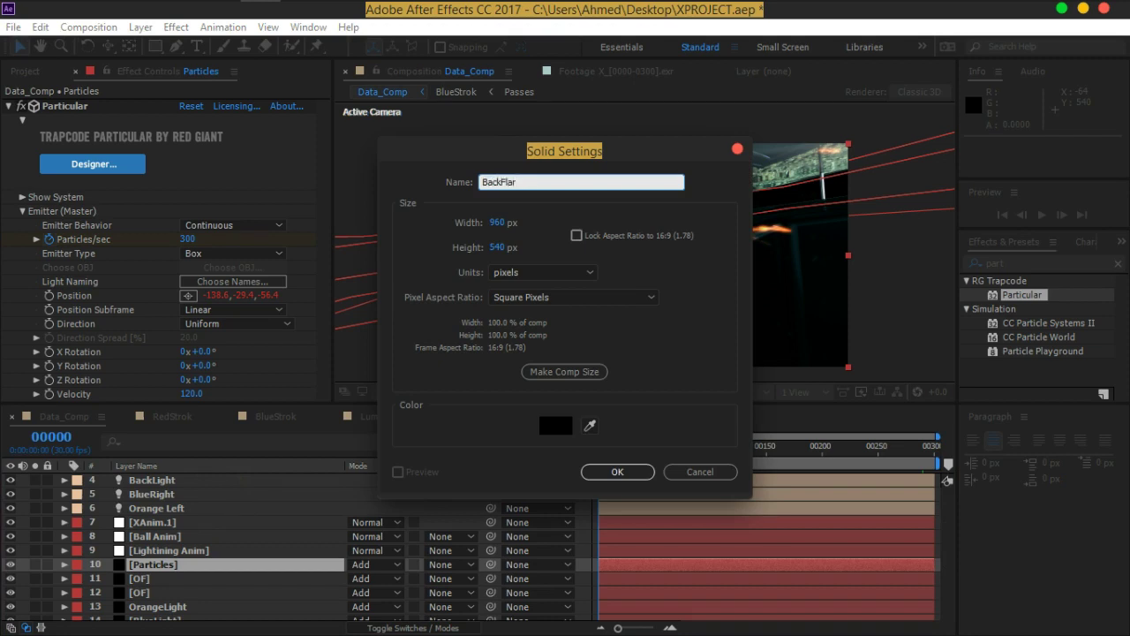
key(Return)
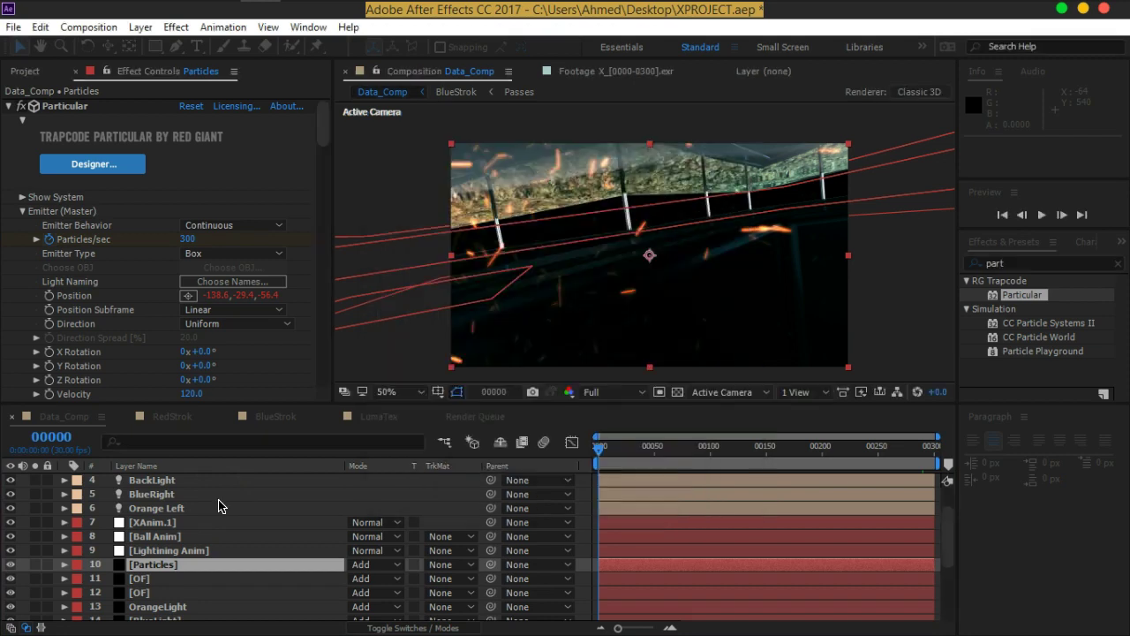
drag(214, 563, 212, 620)
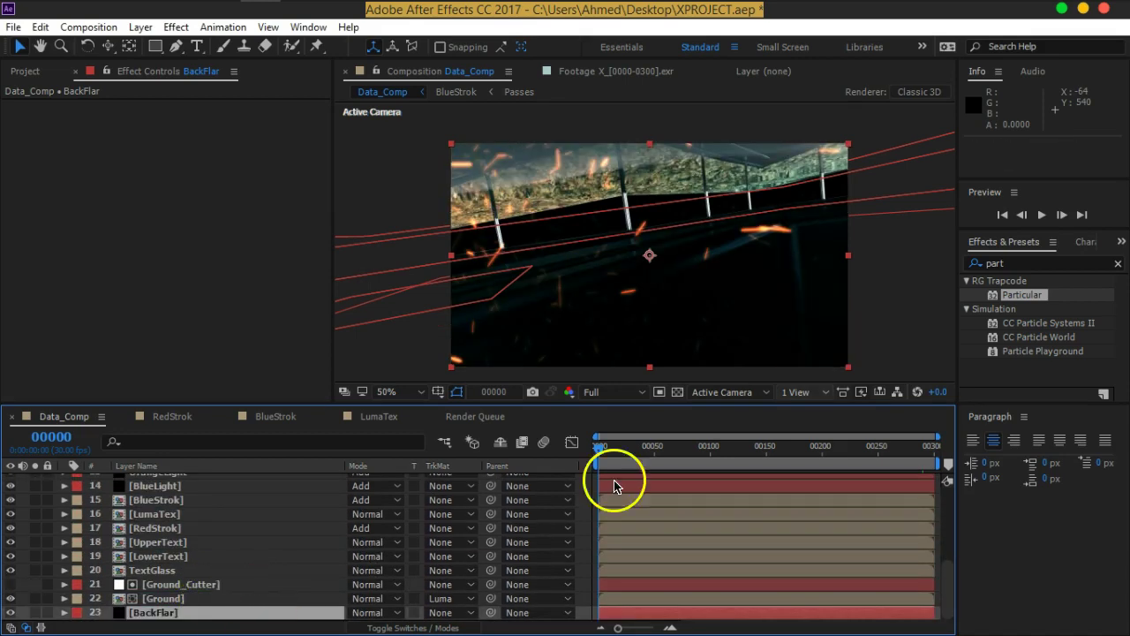
Step: Apply Optical Flares to BackFlar by searching 'optic' in Effects & Presets, and open its Options
click(964, 266)
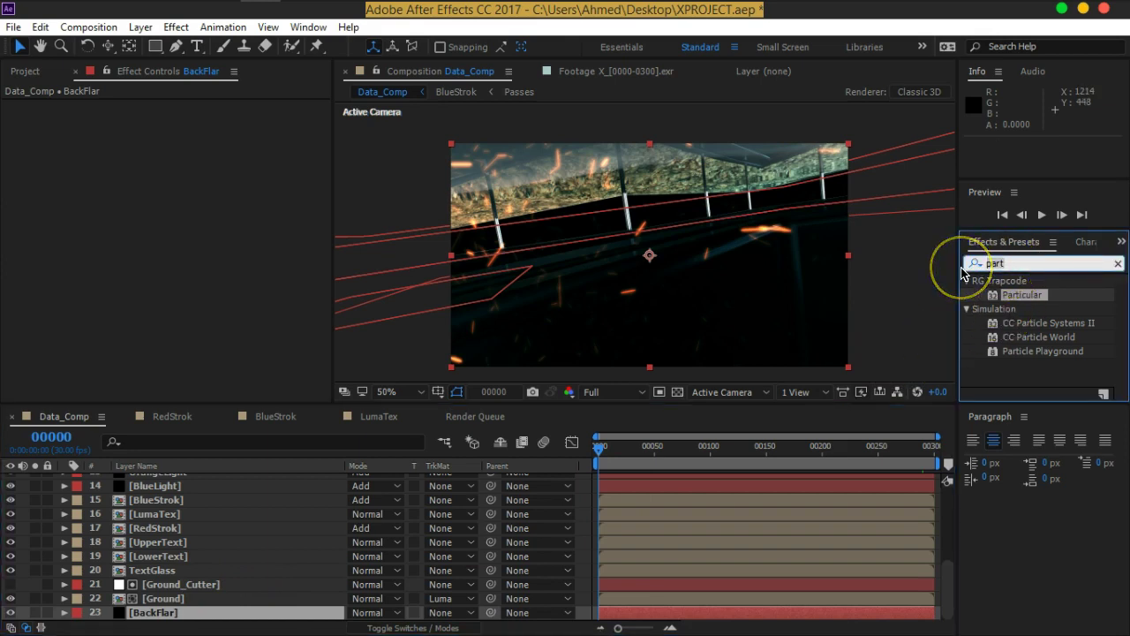
text(optic)
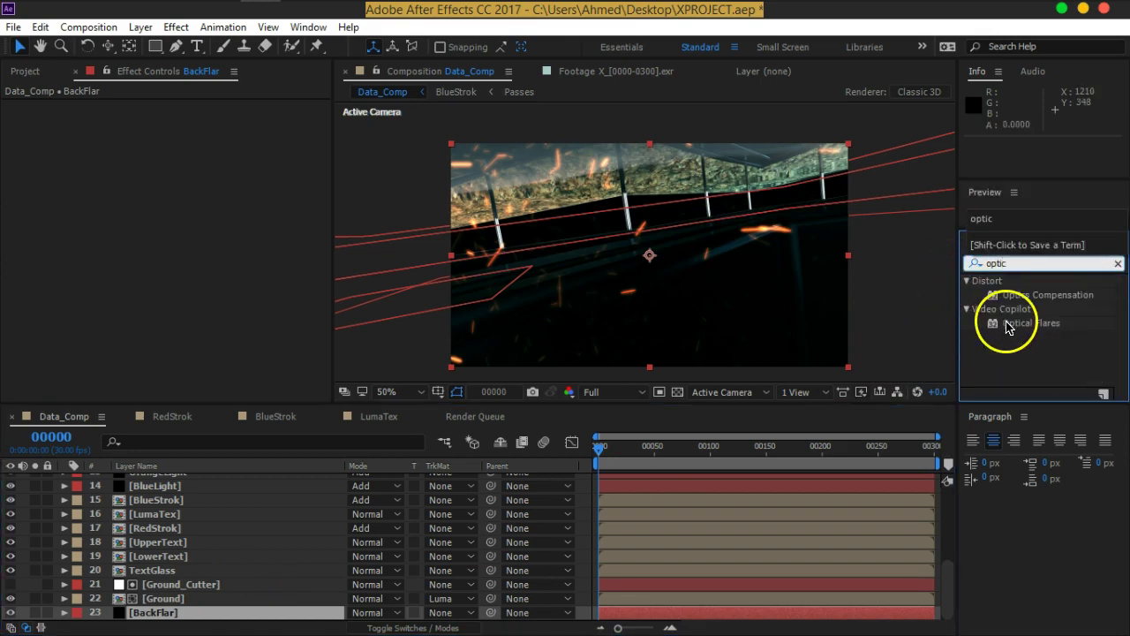
double_click(1016, 323)
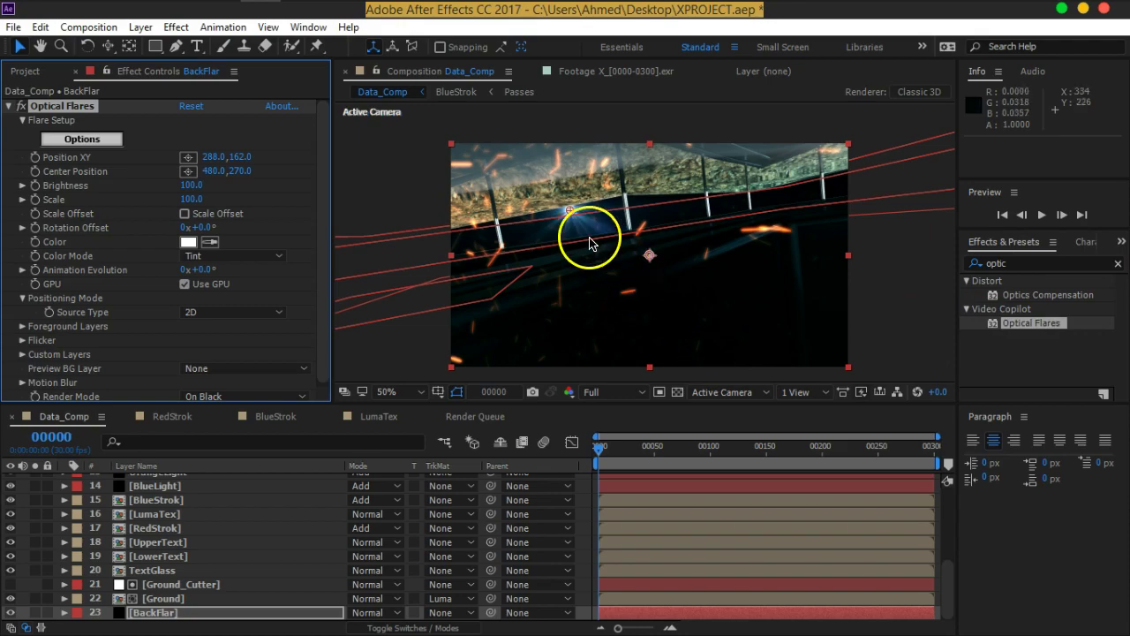
click(66, 139)
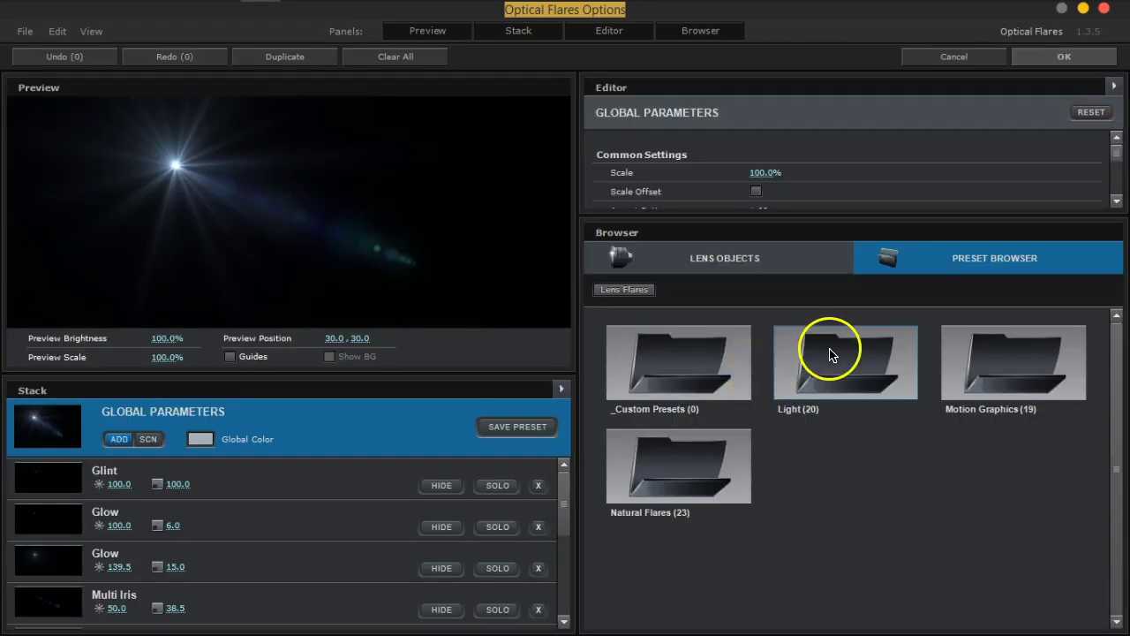
Step: Load the Side Anamorphic preset from the Natural Flares folder in the Preset Browser
click(693, 389)
click(711, 375)
click(675, 482)
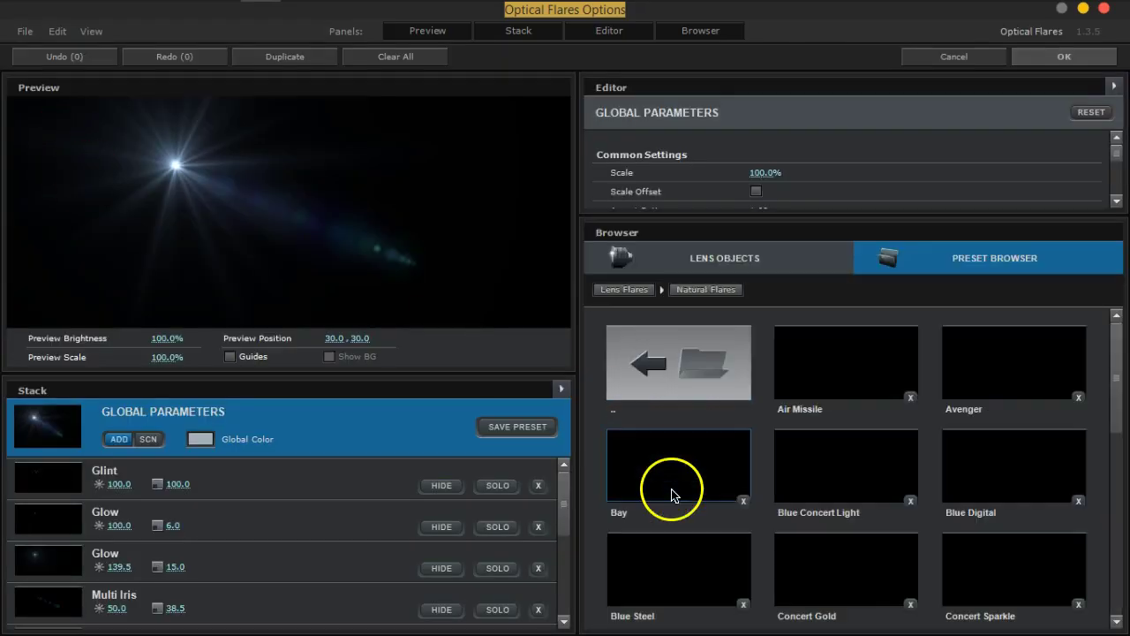
scroll(760, 495, down, 3)
scroll(719, 472, down, 2)
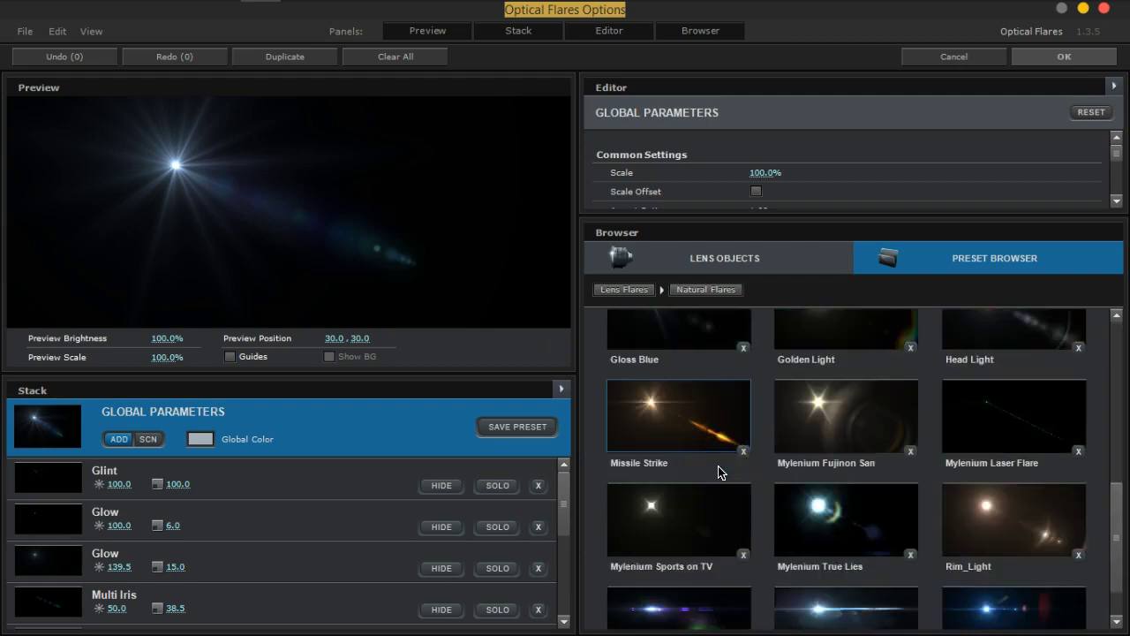
scroll(719, 472, down, 1)
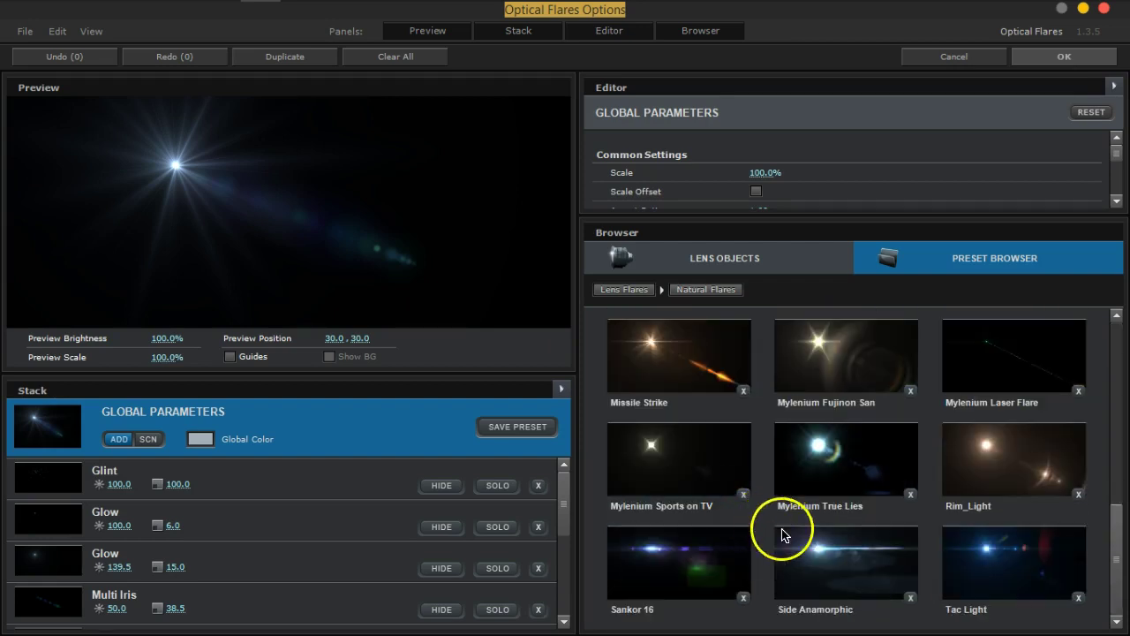
click(824, 554)
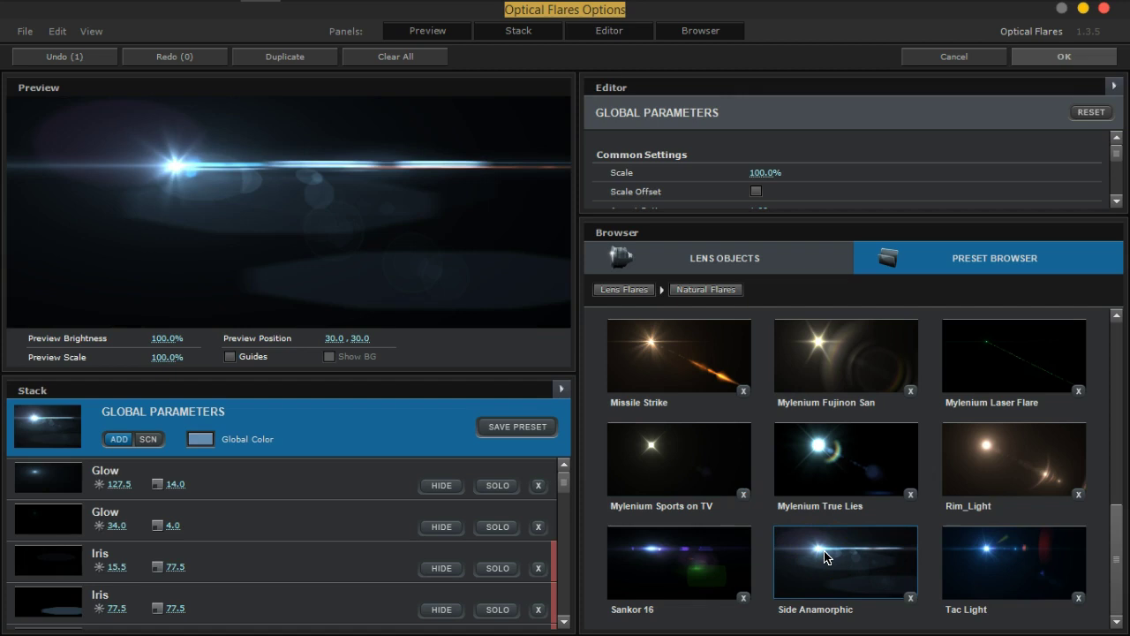
Step: Tint the flare's global colour orange (E5814F), return to the comp, and position the flare at 460,178
click(200, 439)
drag(276, 551, 277, 557)
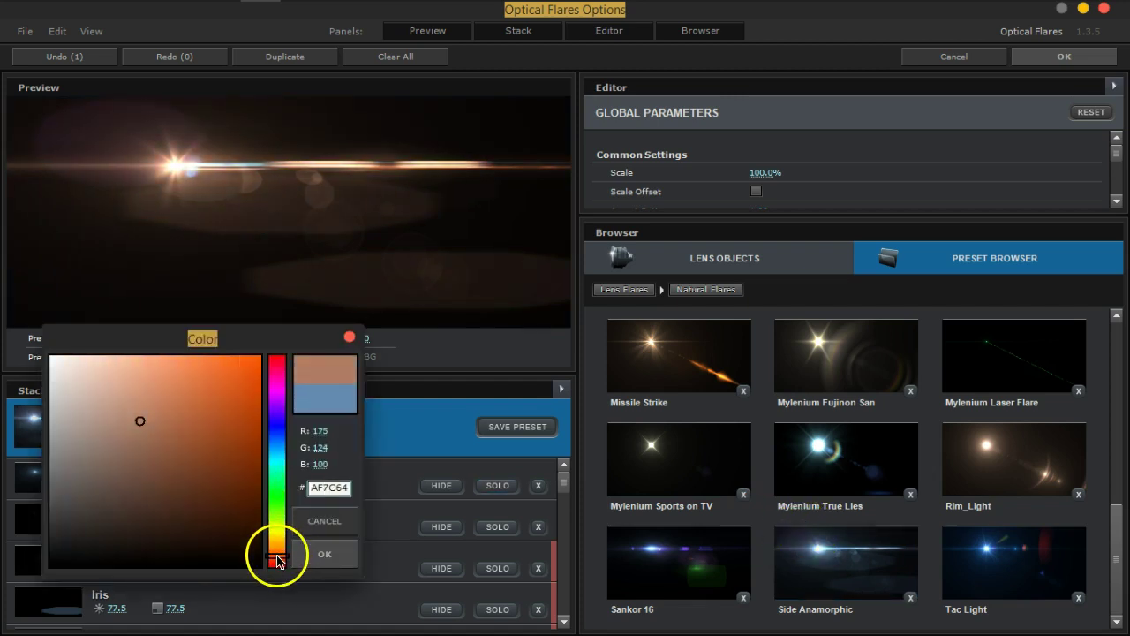
click(187, 379)
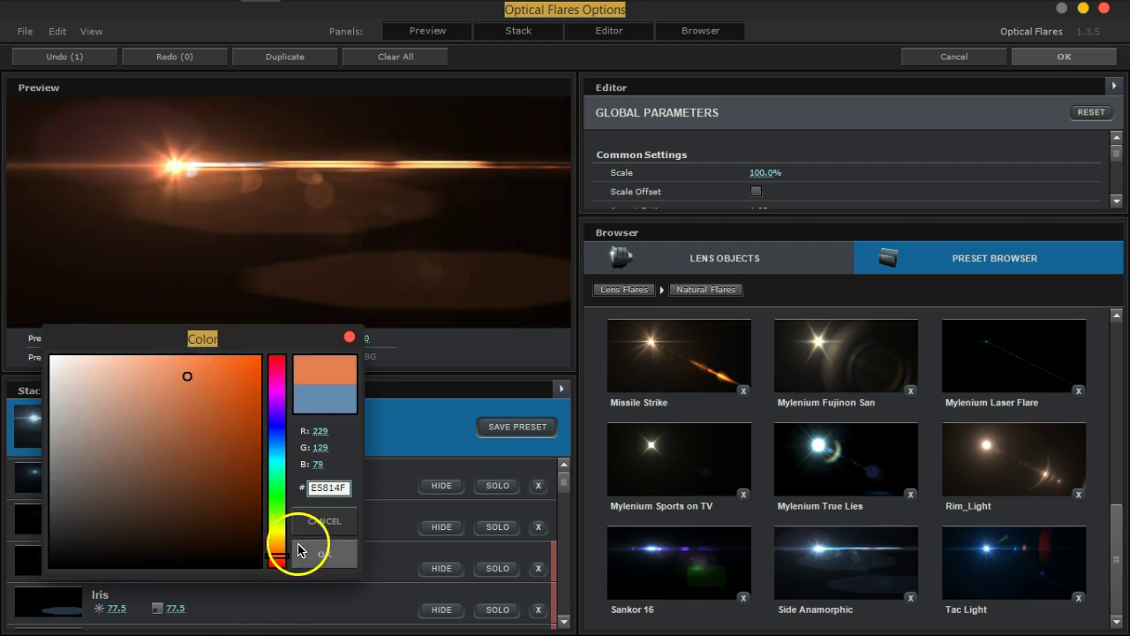
click(314, 553)
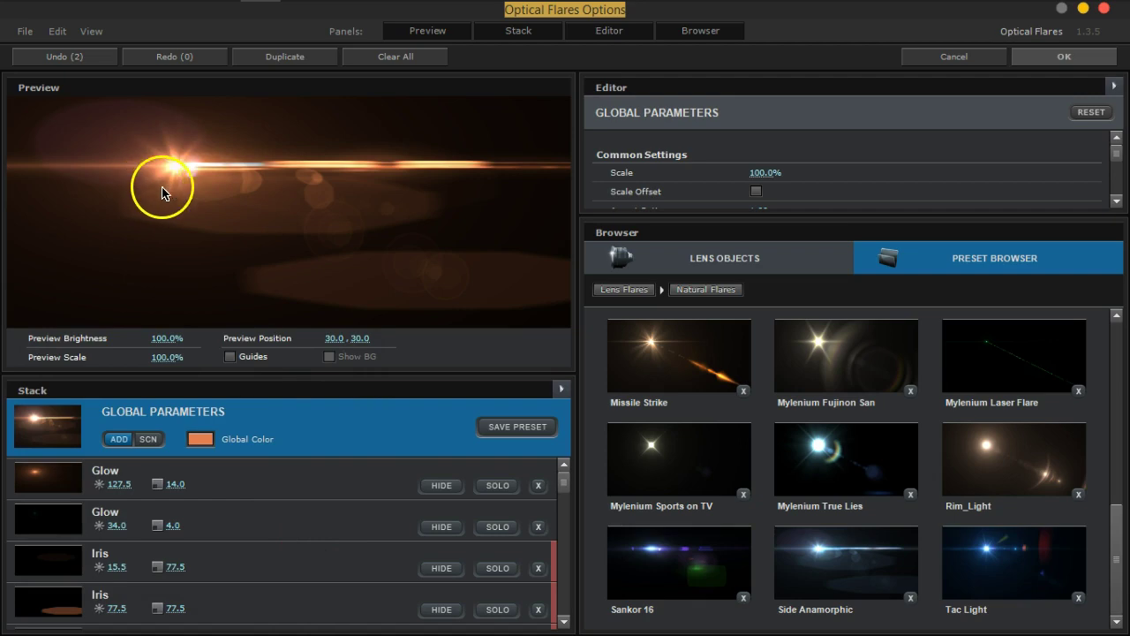
click(1060, 58)
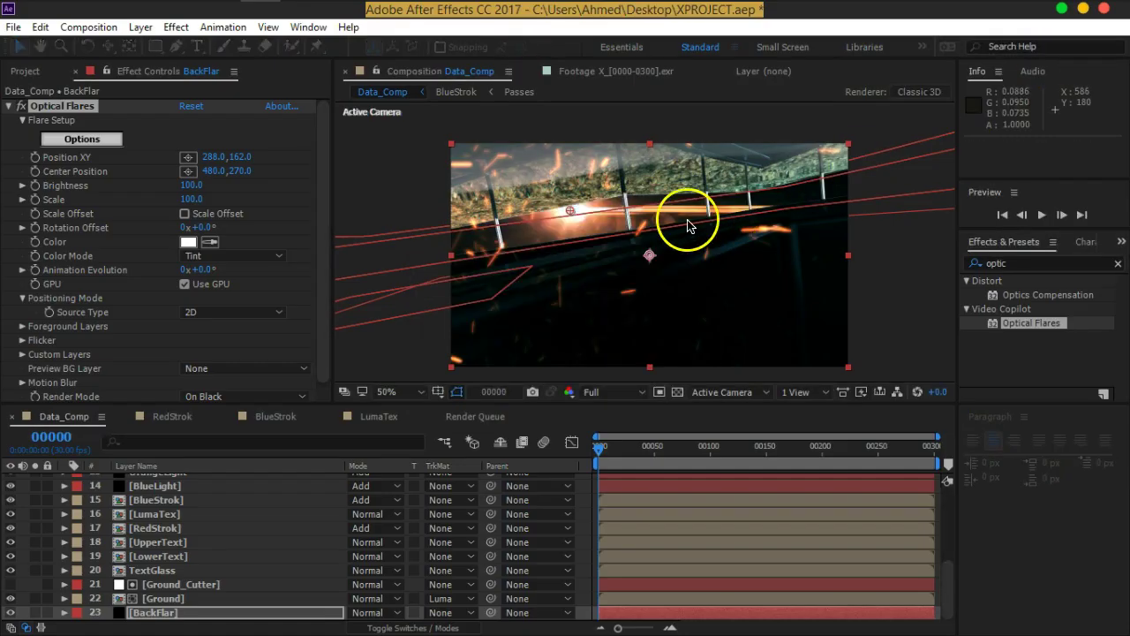
drag(576, 214, 645, 221)
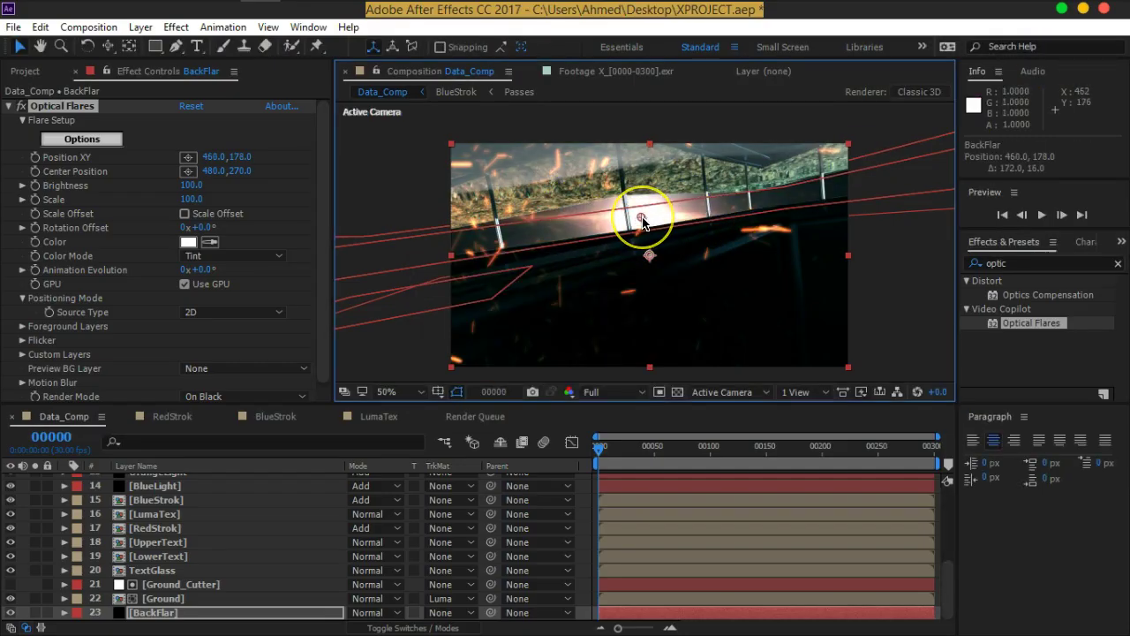
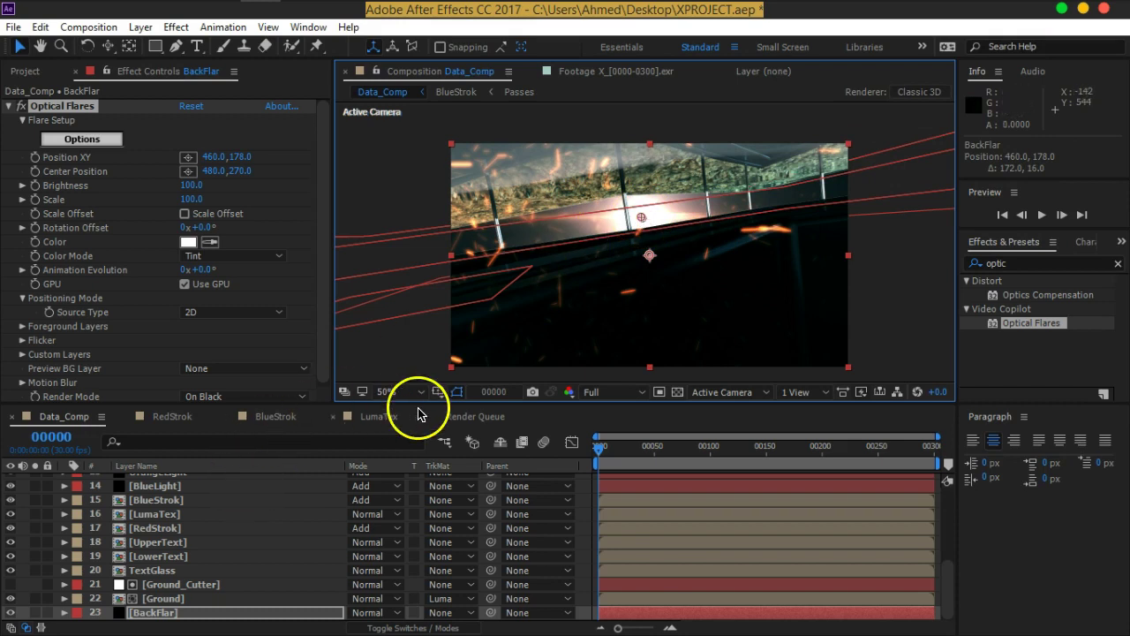
Step: Give the BackFlar flare a -9° rotation offset and move its position to 974, 104
click(214, 228)
drag(215, 228, 198, 228)
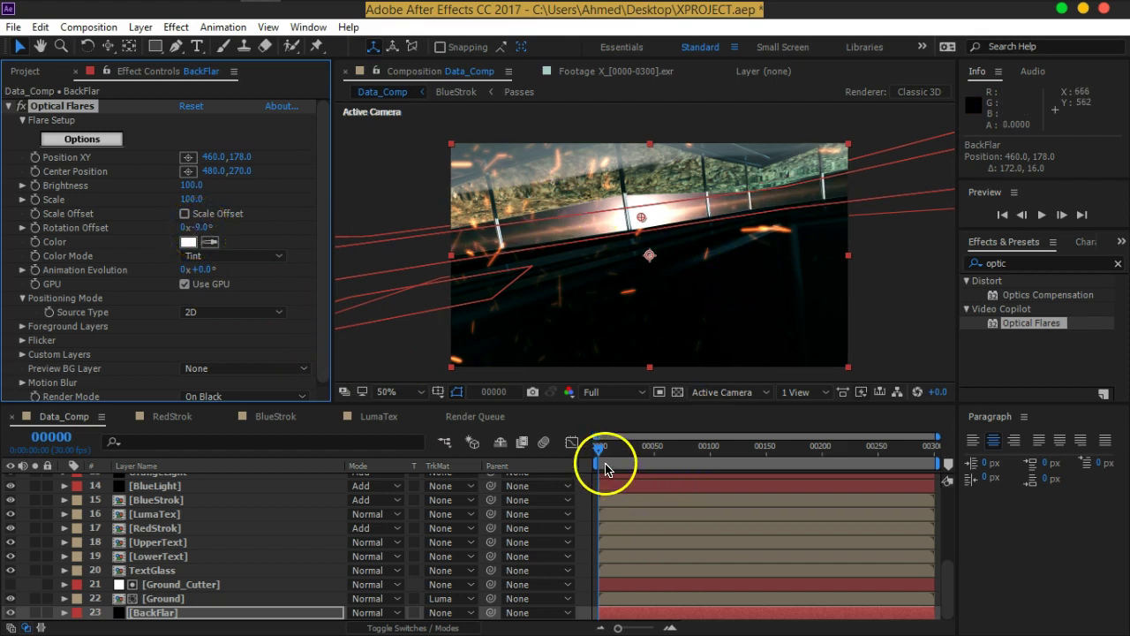
click(177, 614)
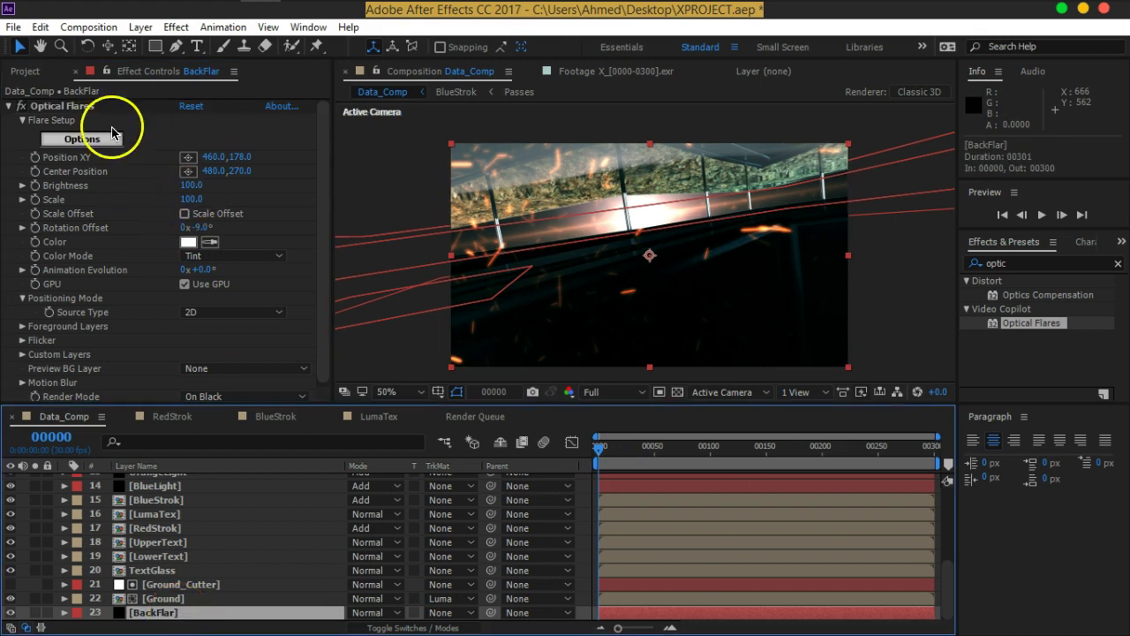
click(88, 106)
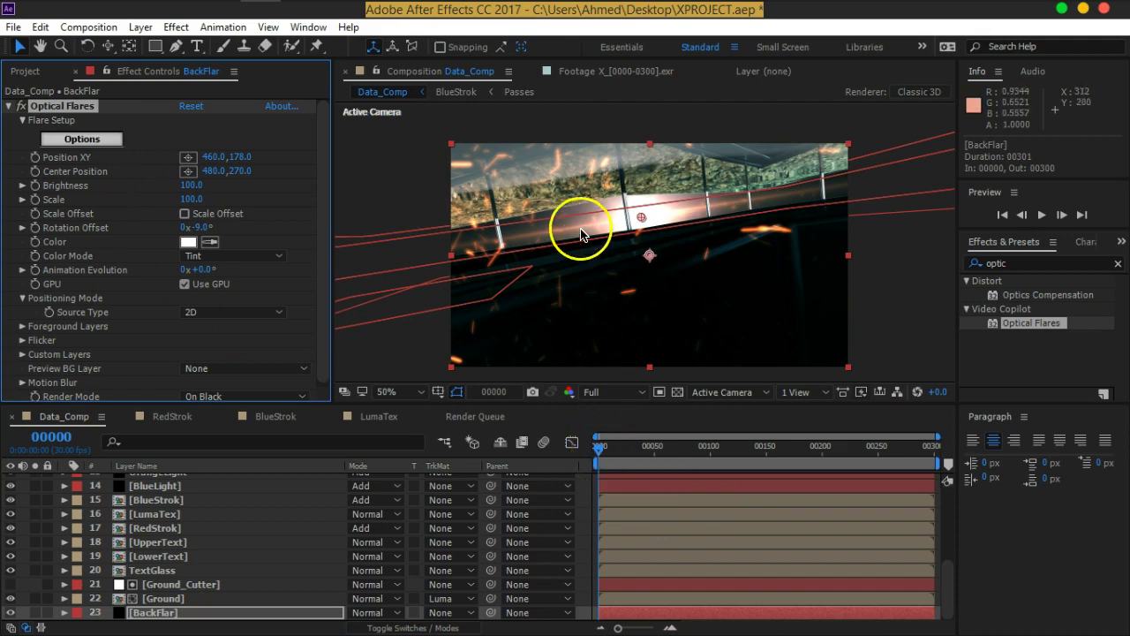
mouse_move(641, 218)
mouse_down()
mouse_move(862, 191)
mouse_move(850, 187)
mouse_up()
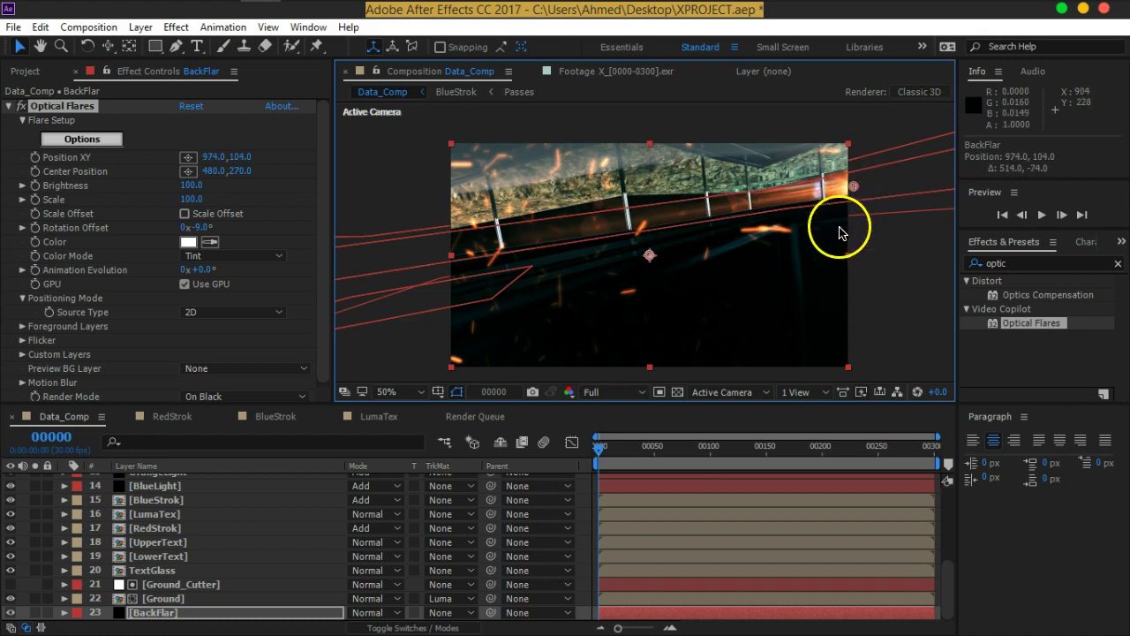
click(786, 236)
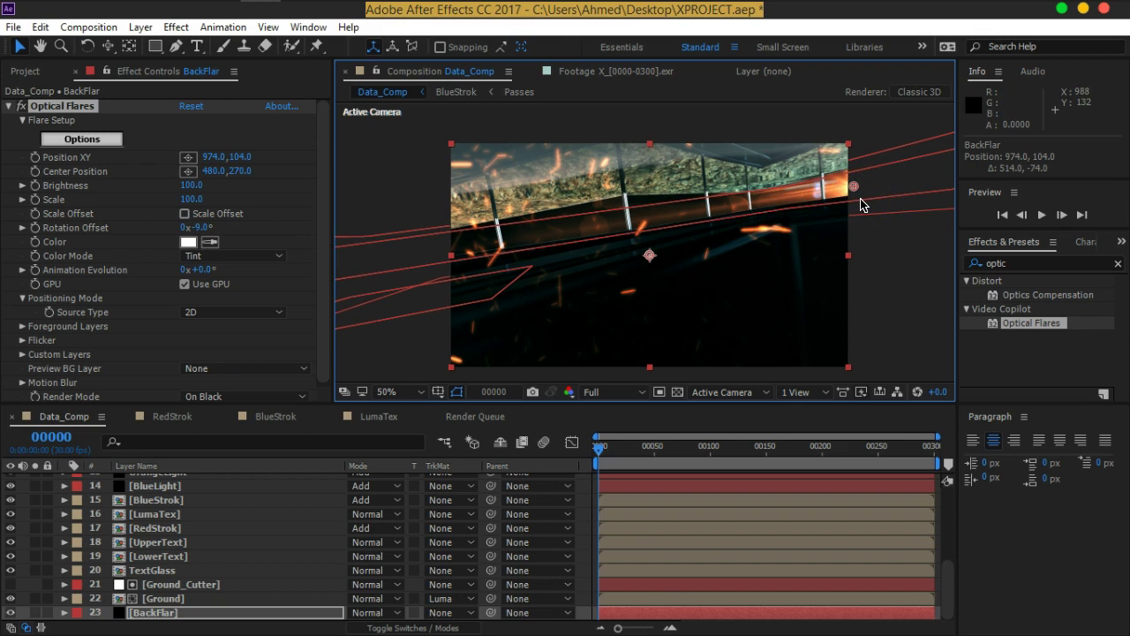
Step: Zoom the composition view out and select the BackLight light in the scene
key(comma)
key(comma)
key(comma)
key(comma)
key(comma)
key(period)
key(period)
key(period)
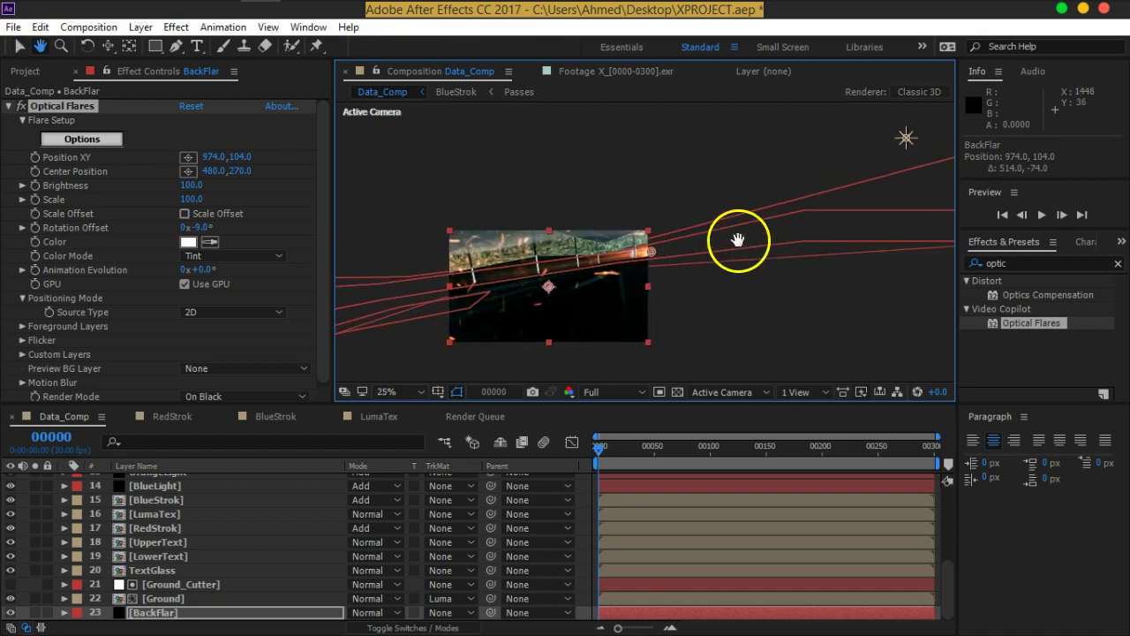
click(870, 146)
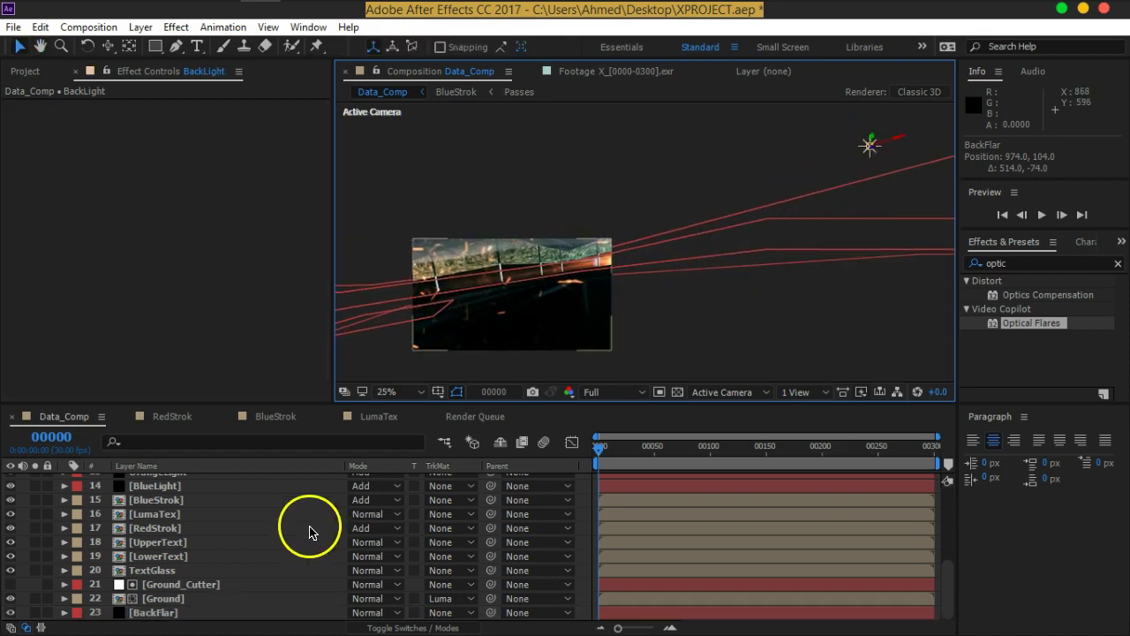
Step: Enter BackLight's Position as -40, -120, 400, then collapse the layer
scroll(264, 535, up, 5)
click(158, 525)
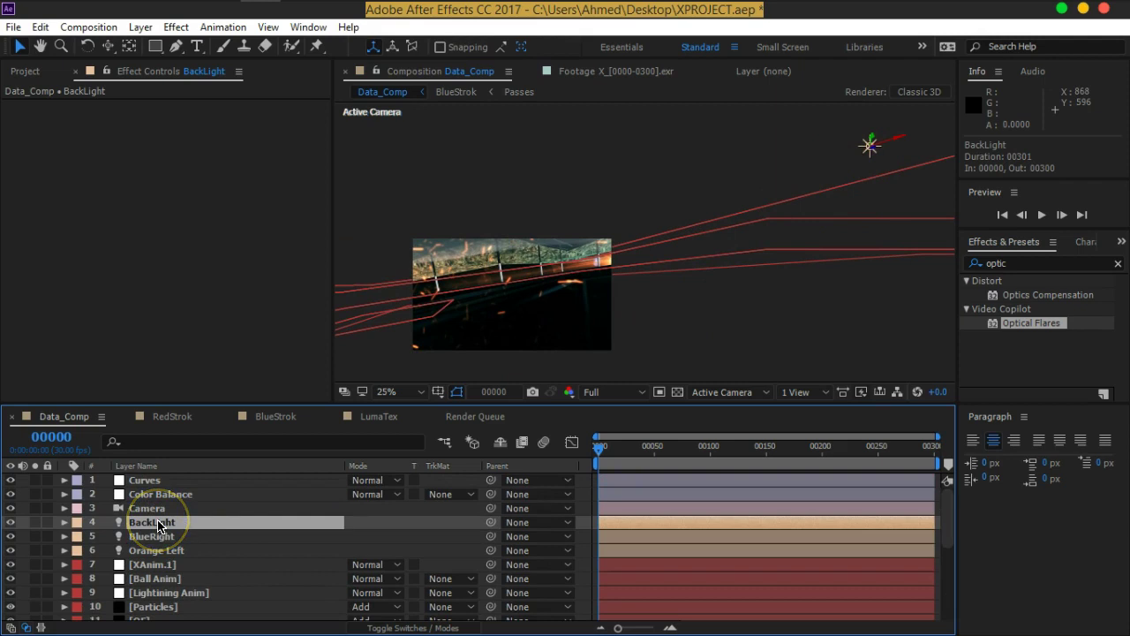
key(p)
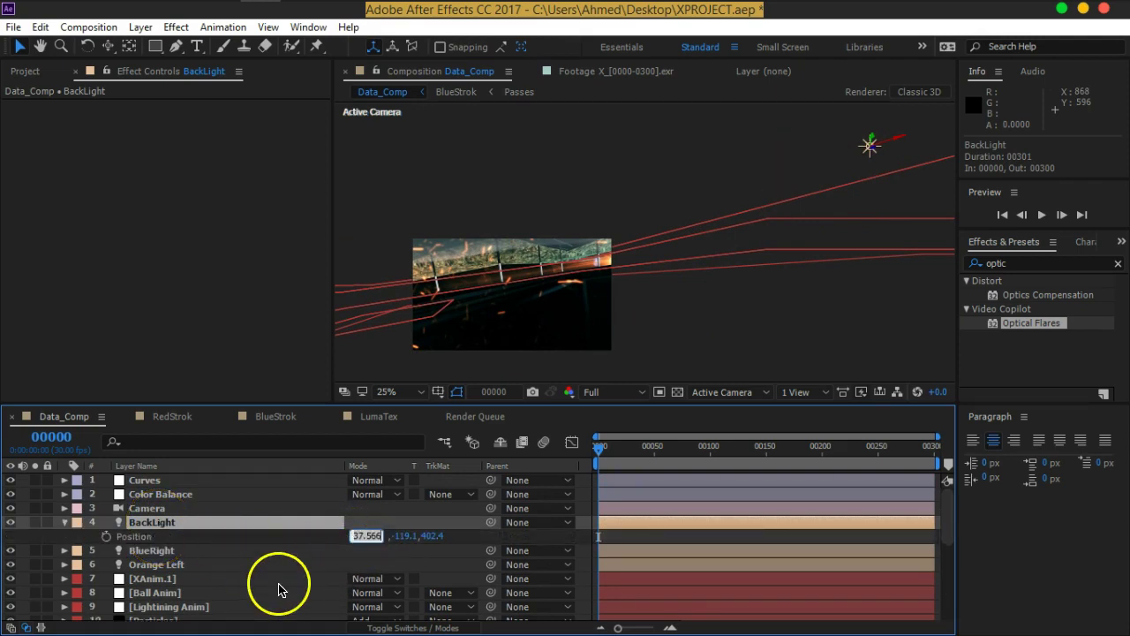
text(40)
key(Return)
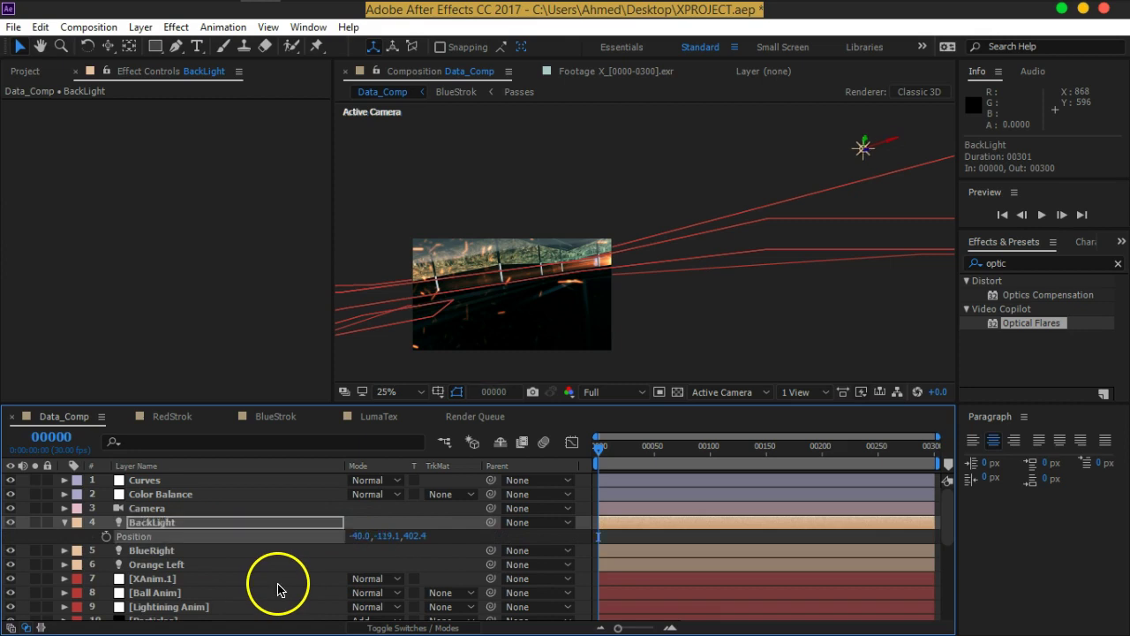
click(385, 534)
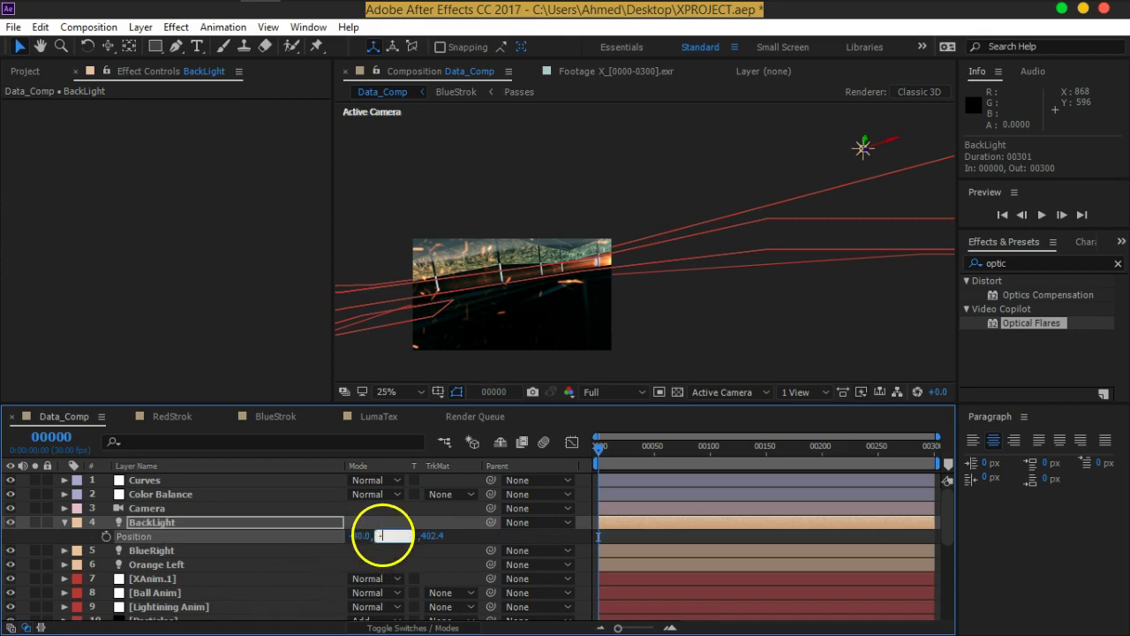
text(120)
click(415, 534)
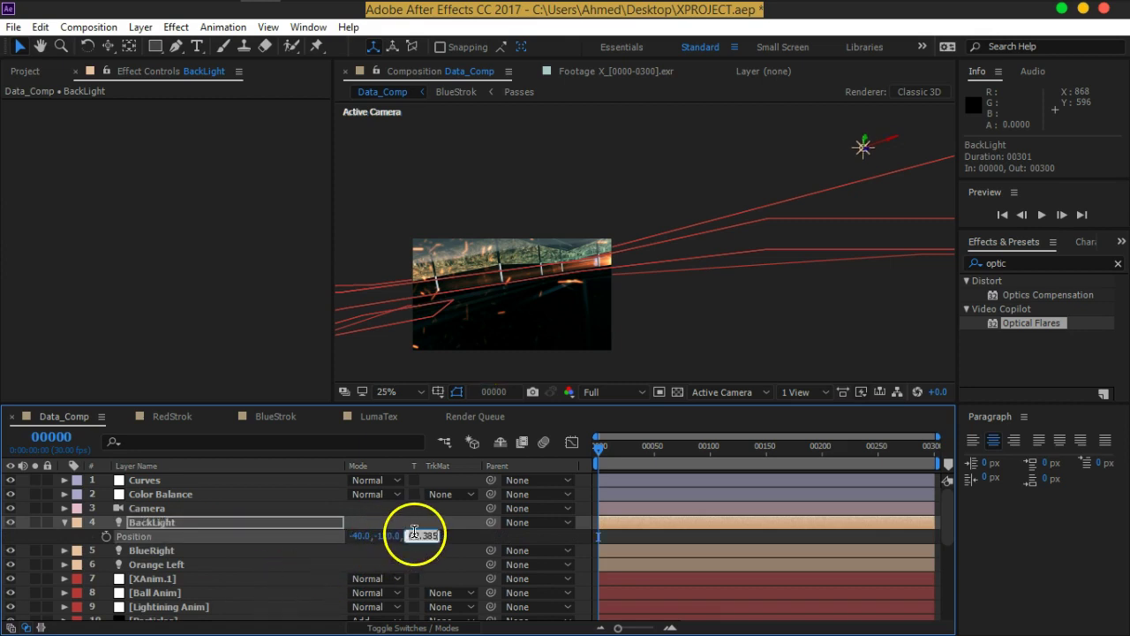
text(400)
key(Return)
click(66, 523)
scroll(185, 556, down, 5)
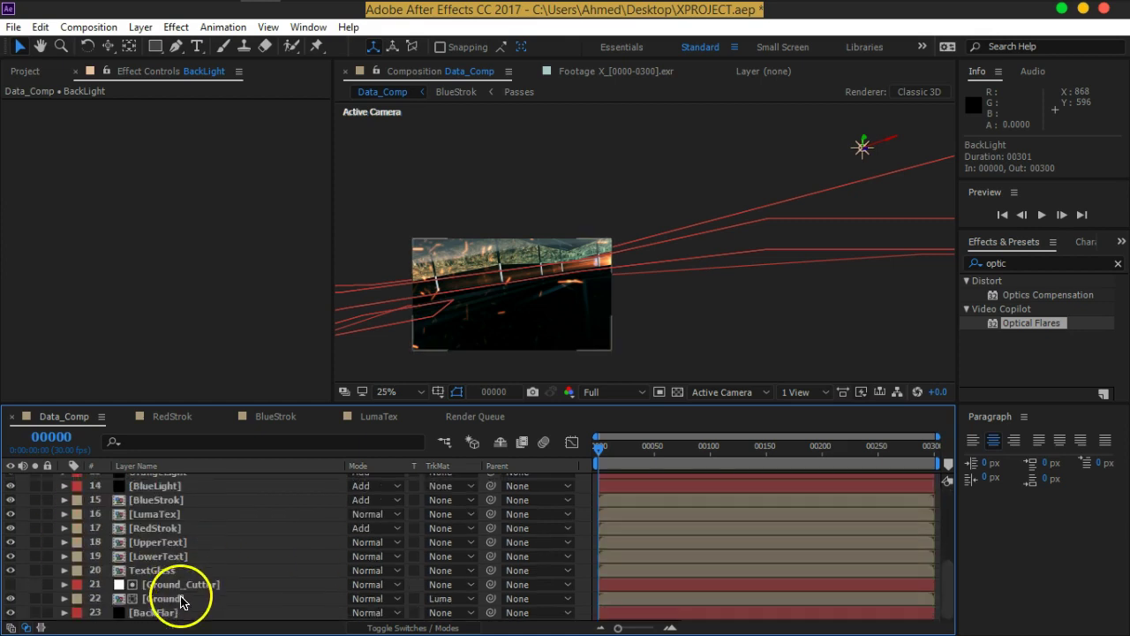
Step: Set the BackFlar Optical Flares Source Type to 3D
click(152, 612)
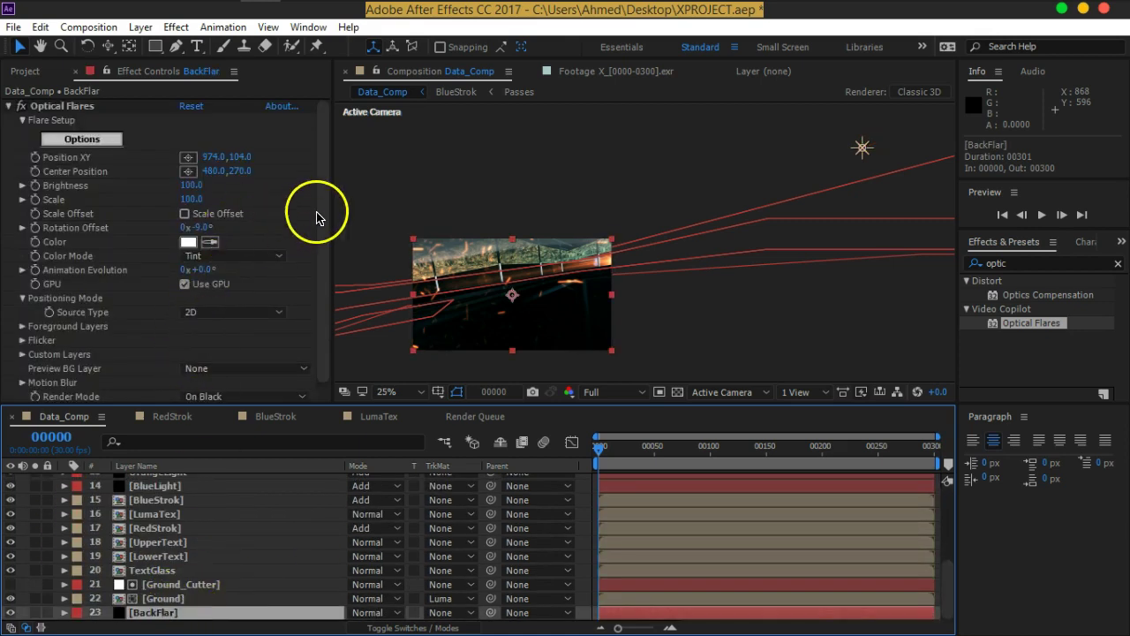
scroll(309, 212, down, 1)
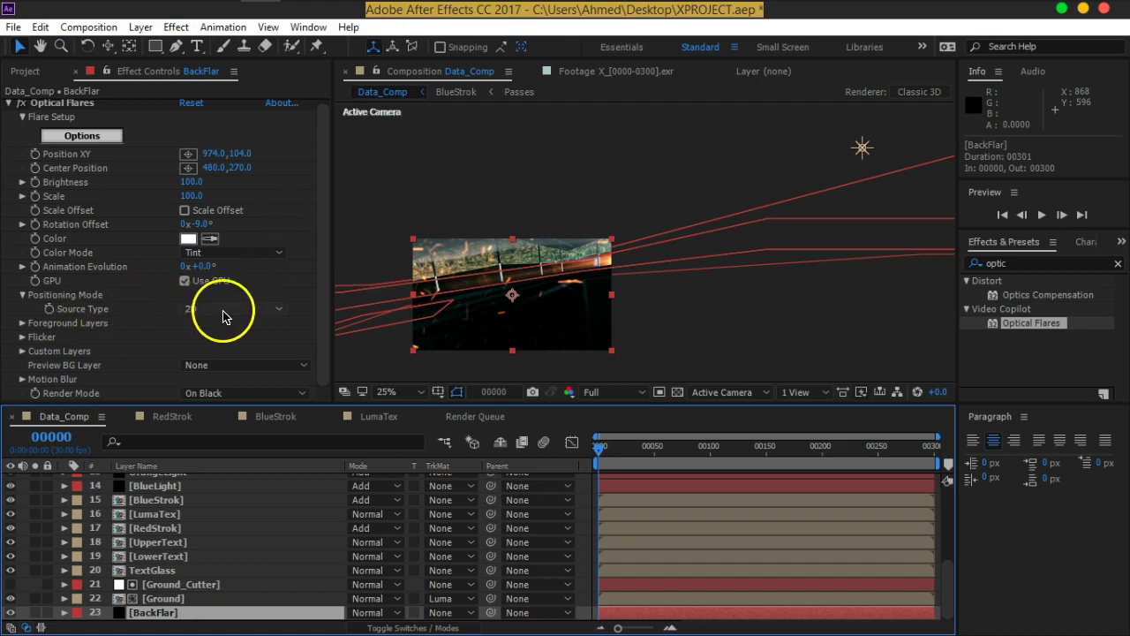
drag(601, 274, 630, 262)
scroll(630, 263, up, 2)
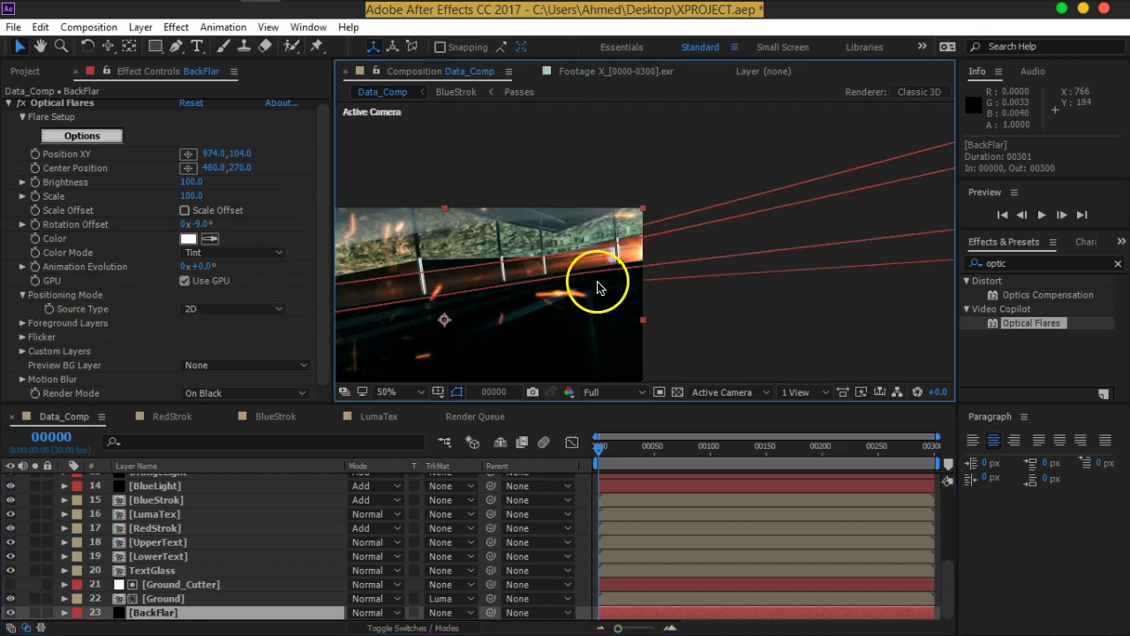
click(220, 313)
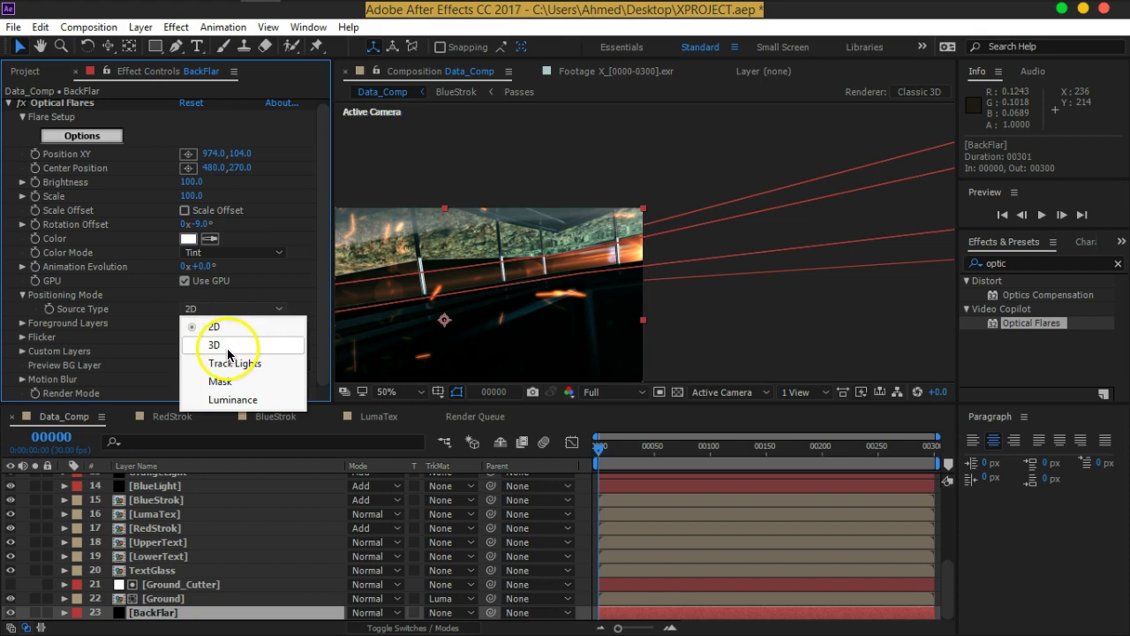
click(228, 346)
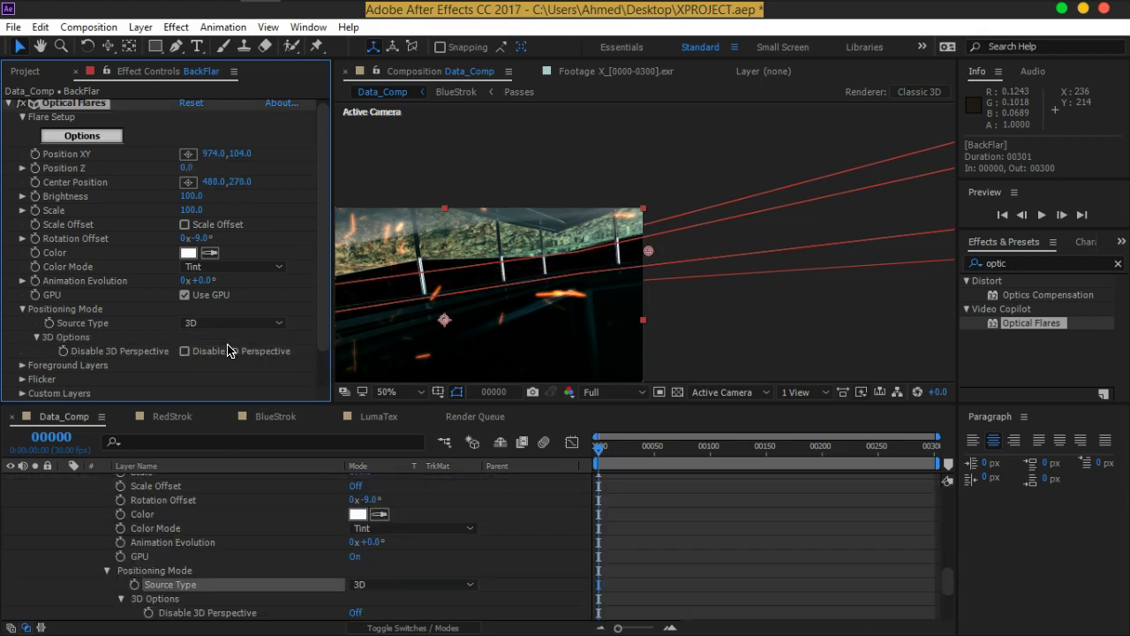
key(h)
drag(518, 265, 668, 222)
key(v)
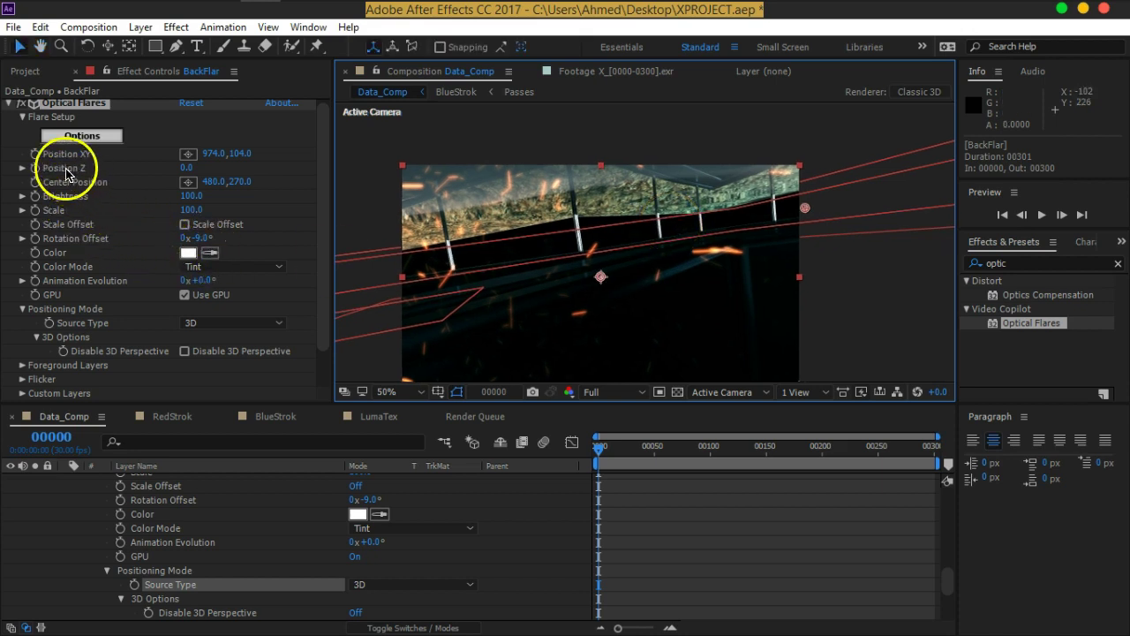
Step: Enter the flare's Position XY as -40, -120 and Position Z as 400
click(213, 154)
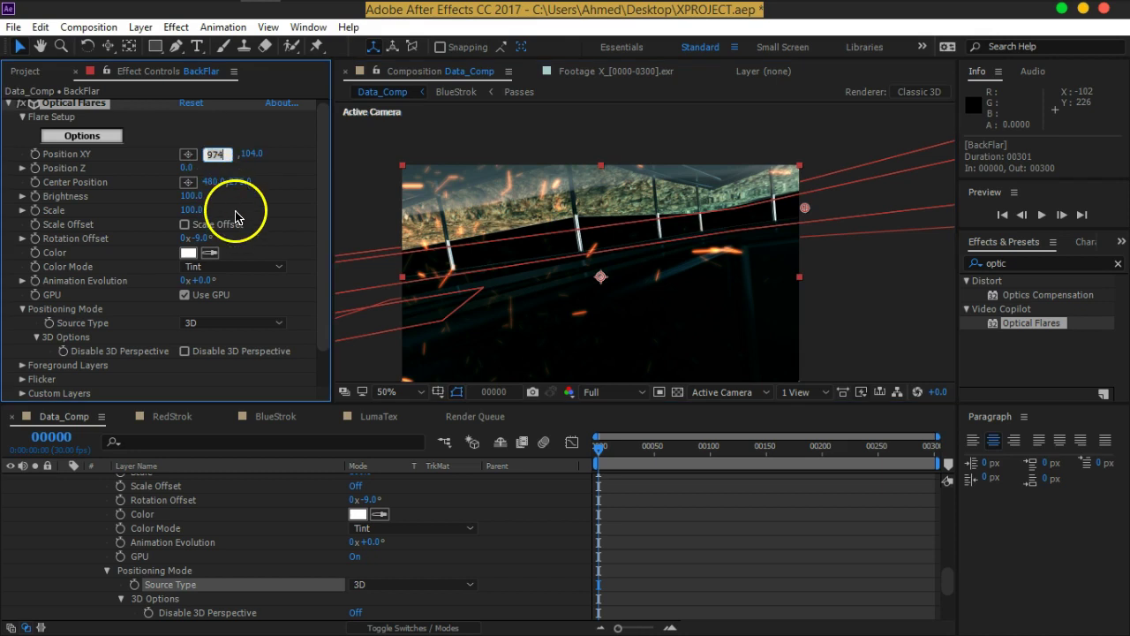
text(40)
key(Return)
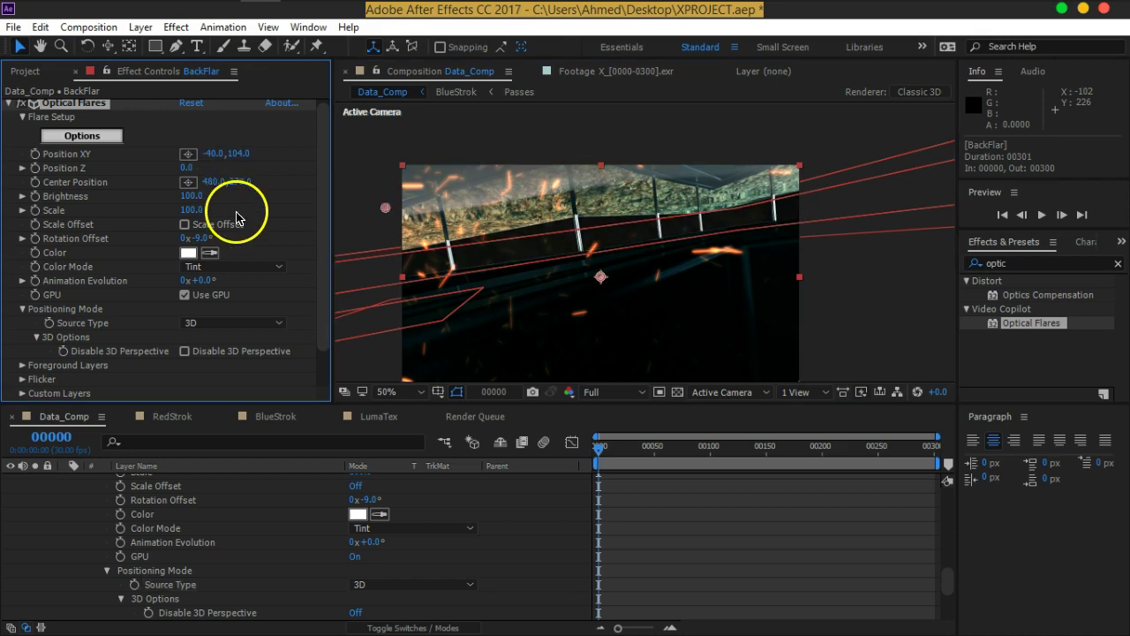
click(232, 154)
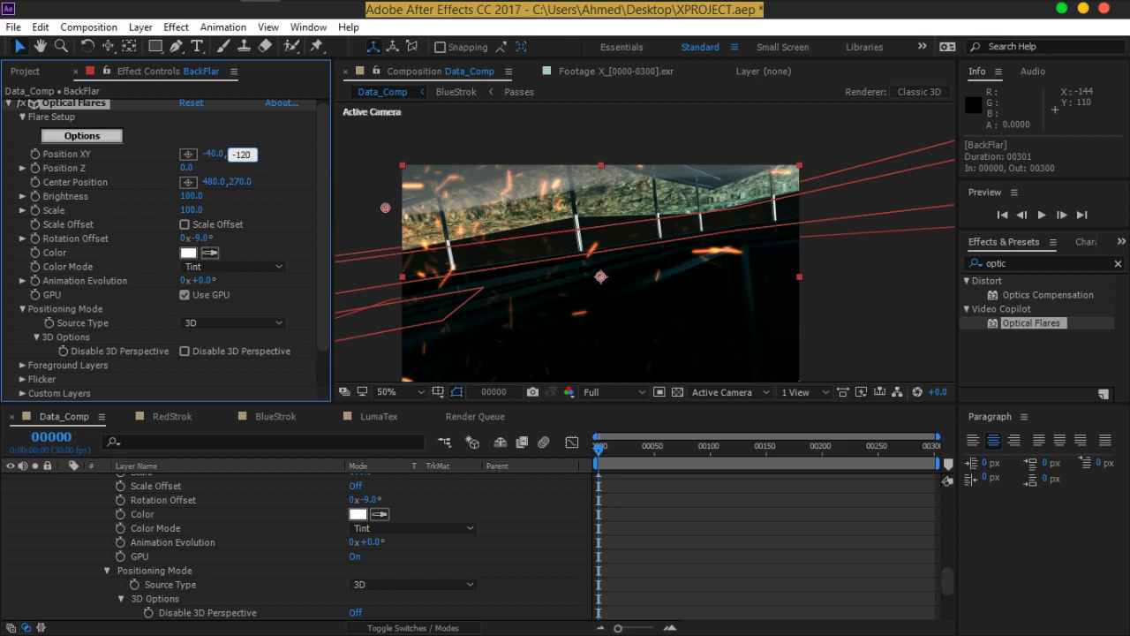
key(Return)
click(186, 168)
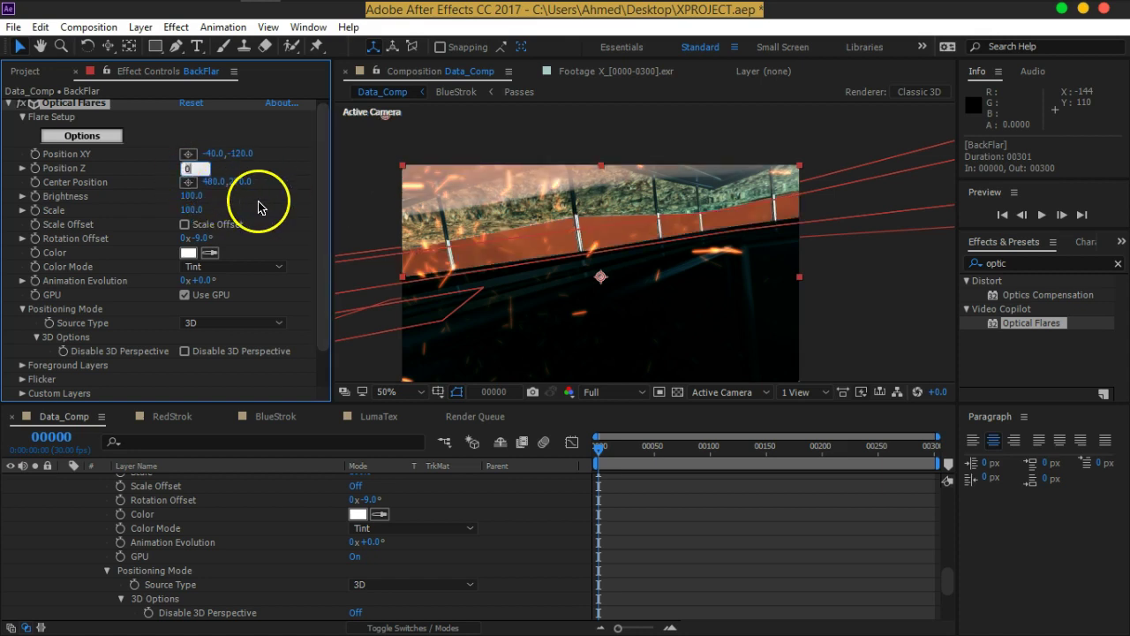
text(400)
key(Return)
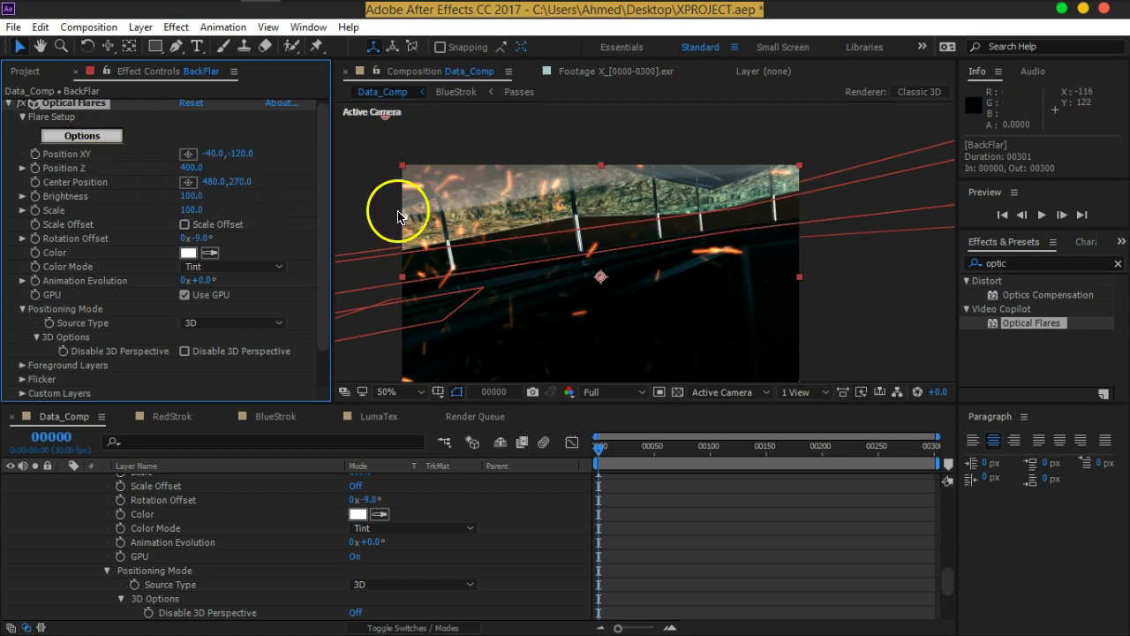
scroll(697, 219, down, 4)
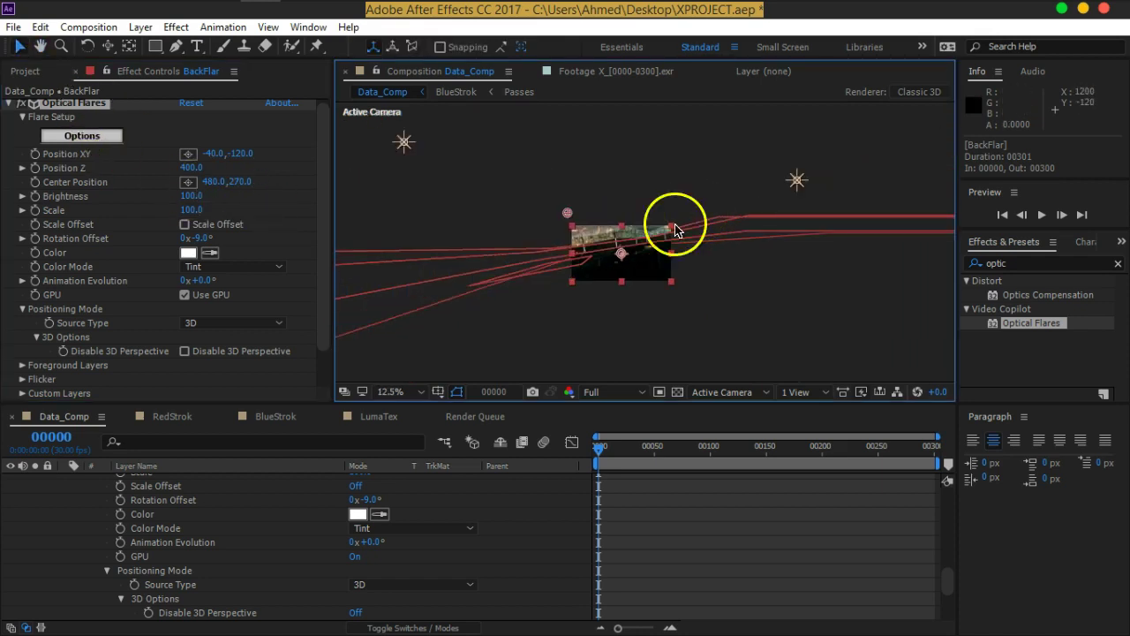
Step: Drag the flare point back inside the comp frame and zoom the view back in
scroll(552, 225, up, 2)
mouse_move(491, 187)
mouse_down()
mouse_move(630, 246)
mouse_move(518, 238)
mouse_move(553, 257)
mouse_up()
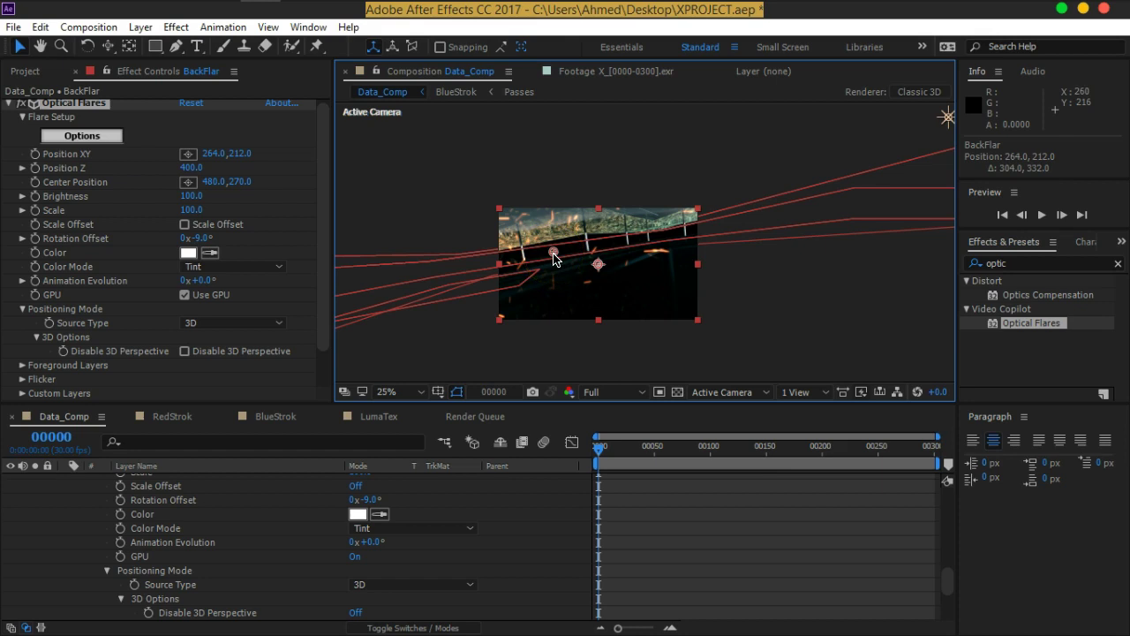
key(slash)
key(comma)
key(comma)
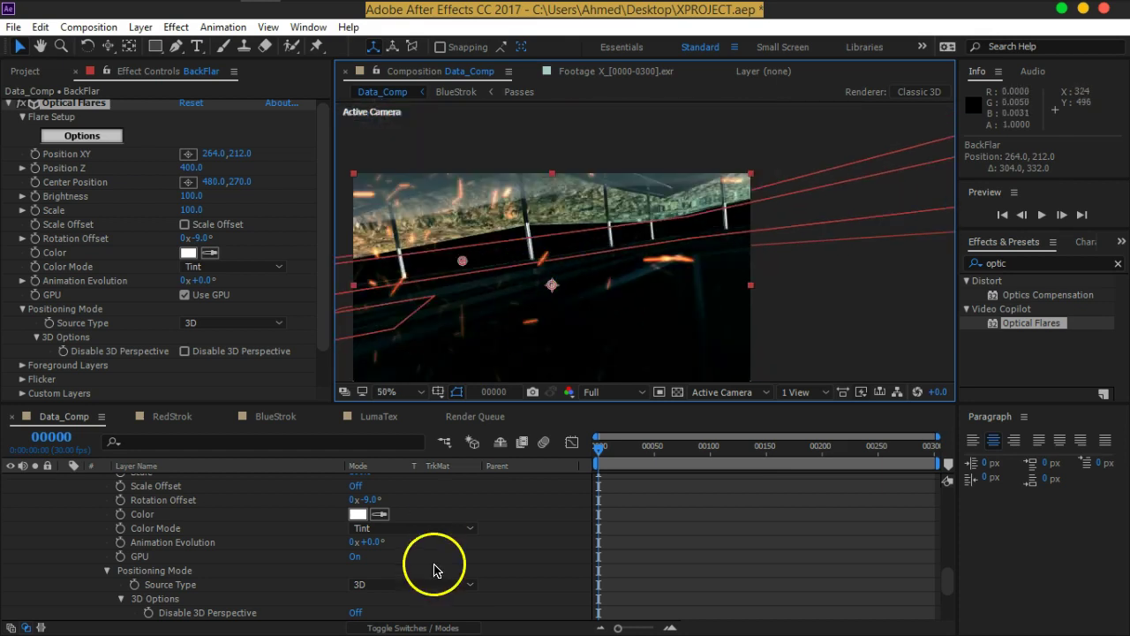
Step: Move the flare centre up and right to about 322, 160, just left of centre
scroll(433, 569, down, 2)
scroll(434, 569, down, 1)
scroll(424, 573, up, 1)
scroll(415, 574, up, 5)
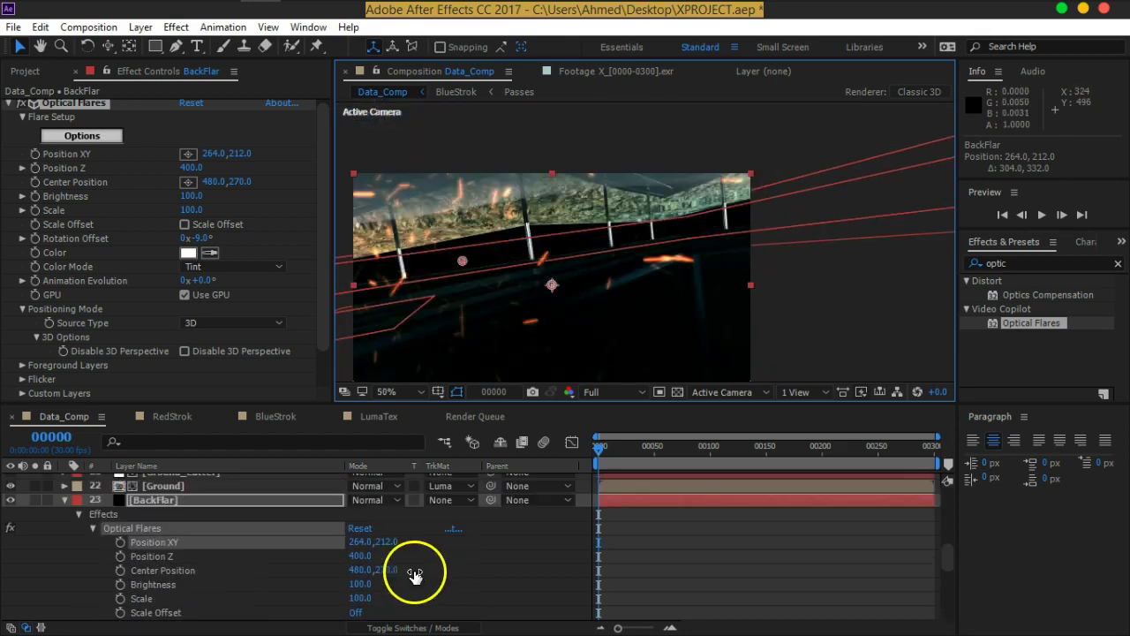
scroll(406, 565, up, 3)
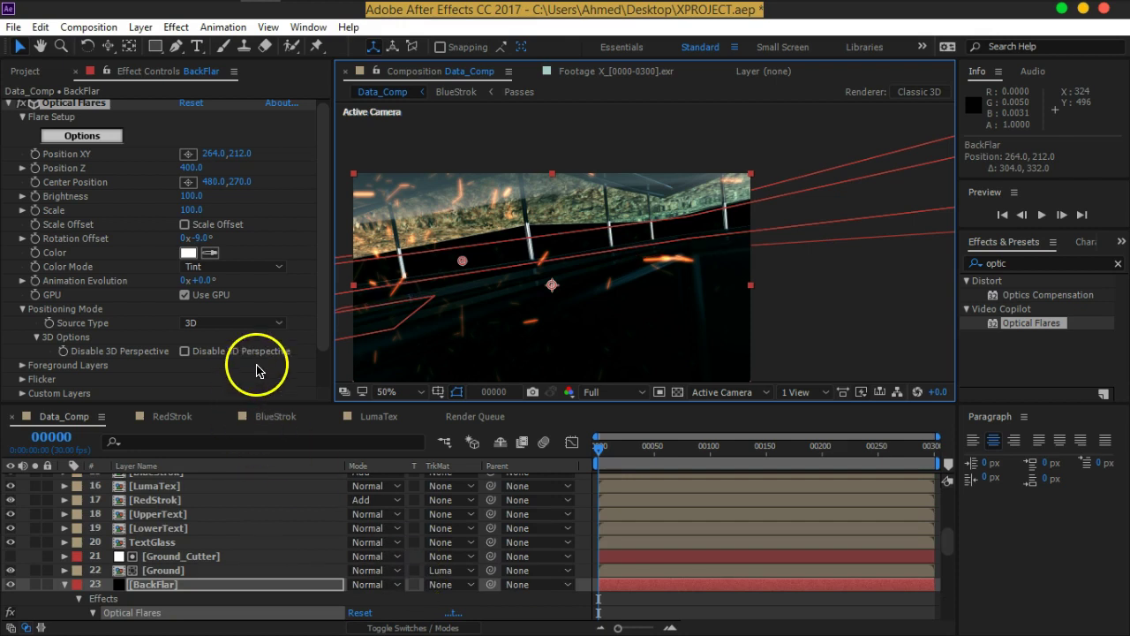
scroll(260, 346, down, 1)
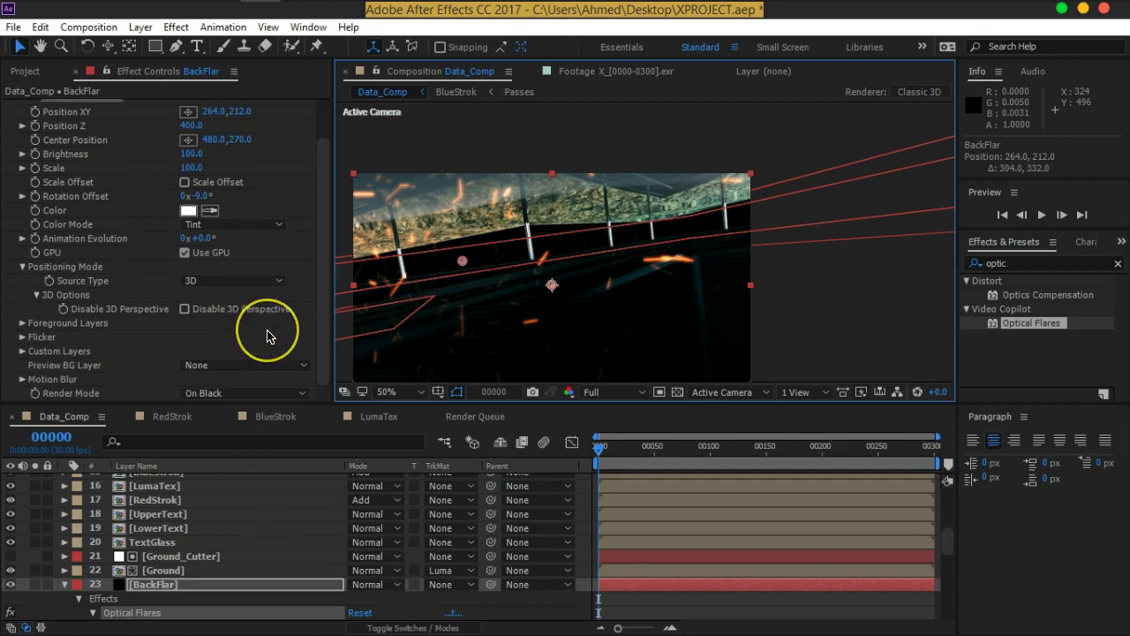
click(185, 254)
drag(478, 282, 608, 229)
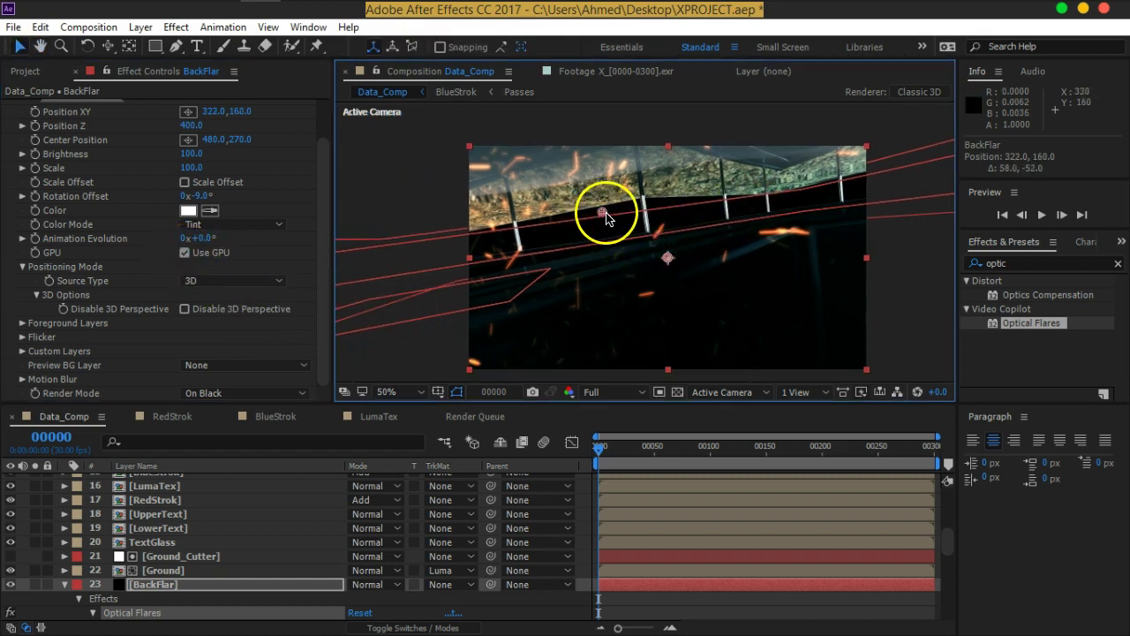
Step: Check the flare from the Top view, then drag it right into frame in Active Camera
click(736, 402)
click(732, 494)
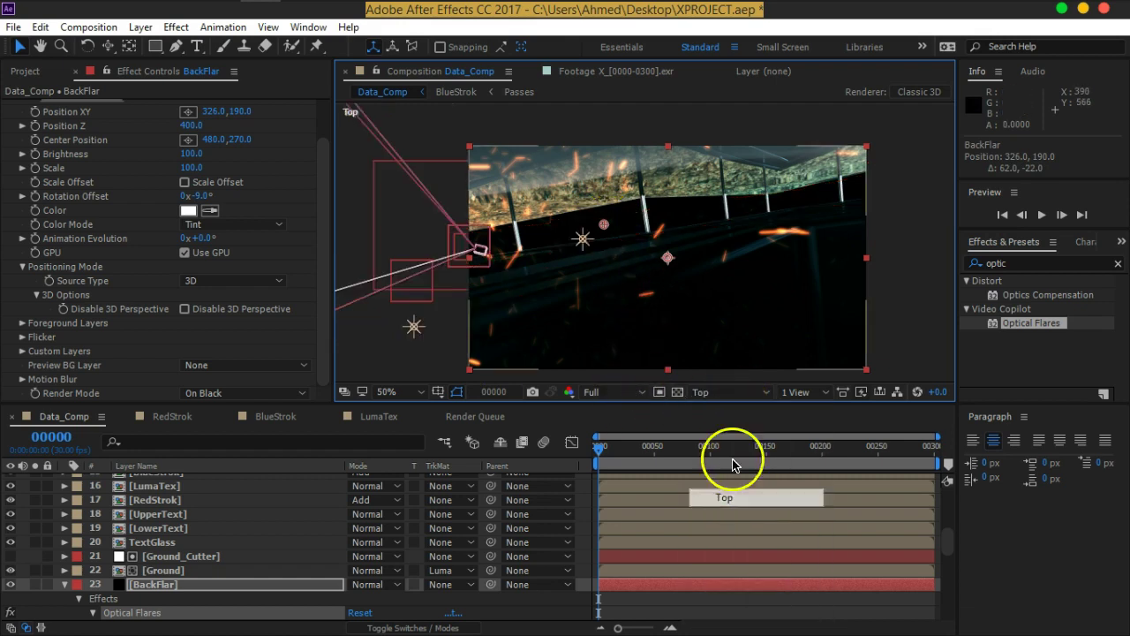
scroll(581, 213, down, 2)
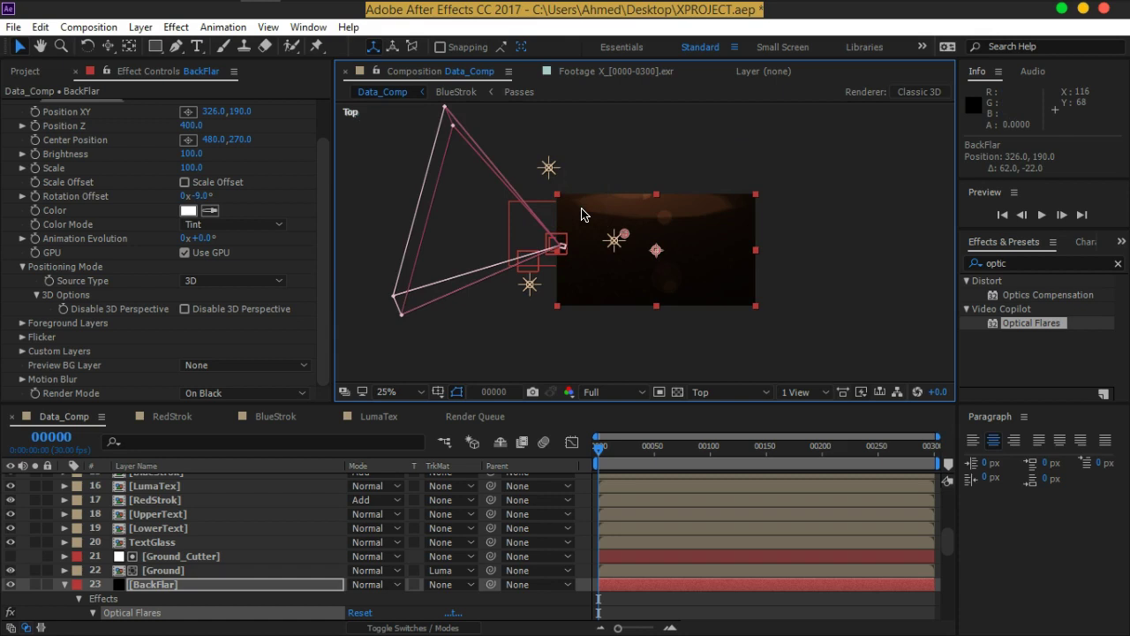
scroll(581, 213, up, 2)
mouse_move(520, 245)
mouse_down()
mouse_move(768, 240)
mouse_move(775, 259)
mouse_move(747, 242)
mouse_move(835, 235)
mouse_move(578, 239)
mouse_up()
key(v)
click(727, 393)
click(734, 411)
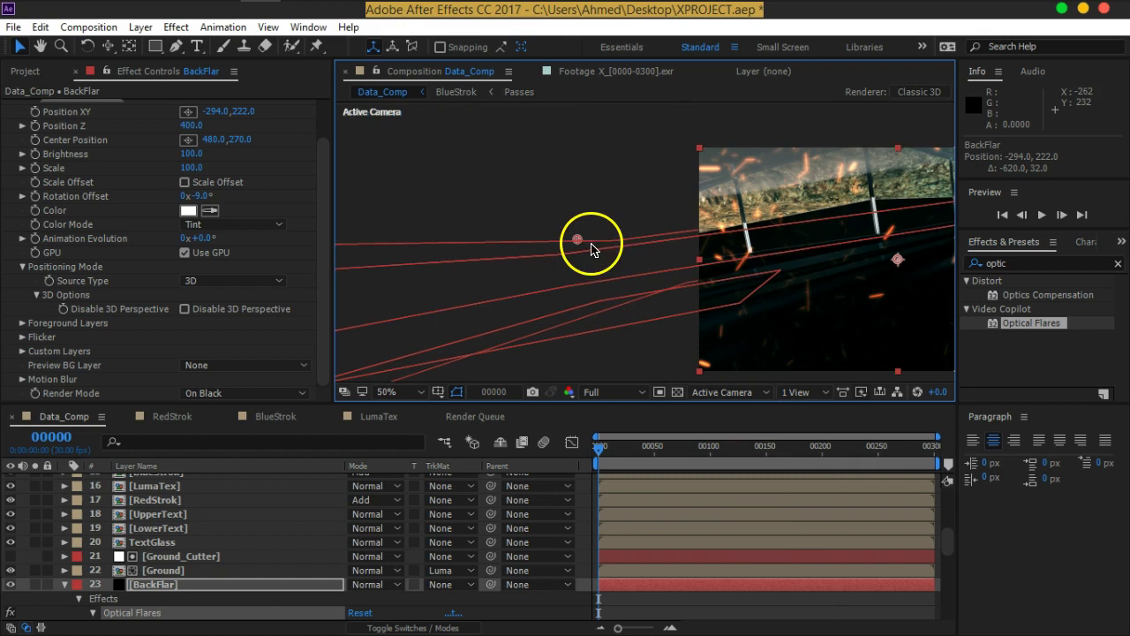
drag(579, 238, 713, 251)
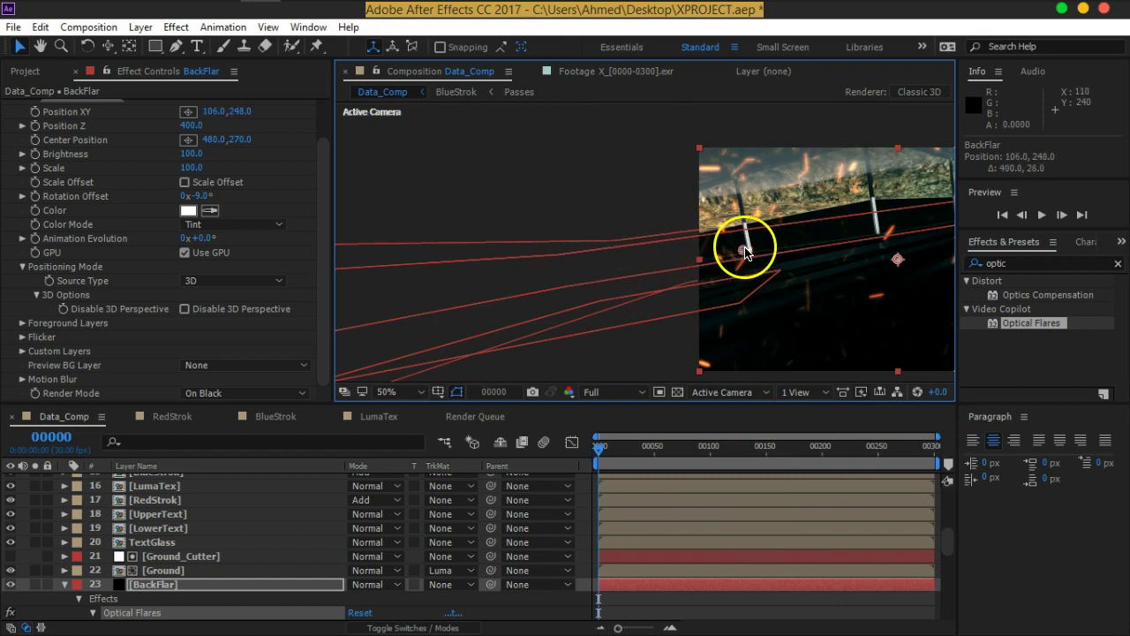
Step: In the Top view, reposition the flare point relative to the camera
click(727, 391)
click(724, 497)
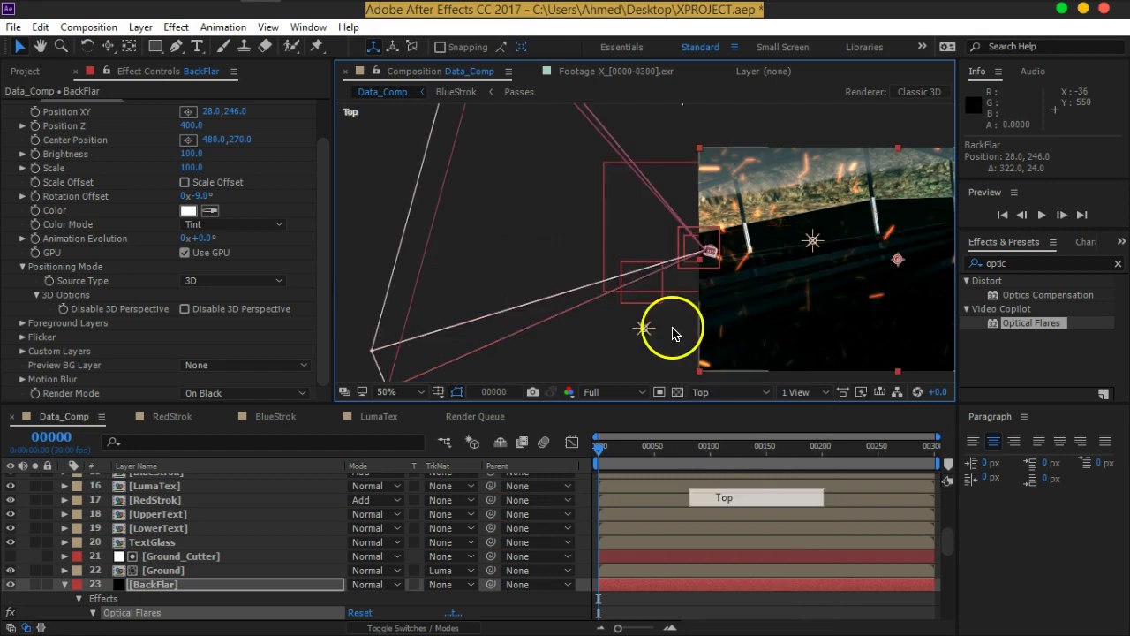
key(comma)
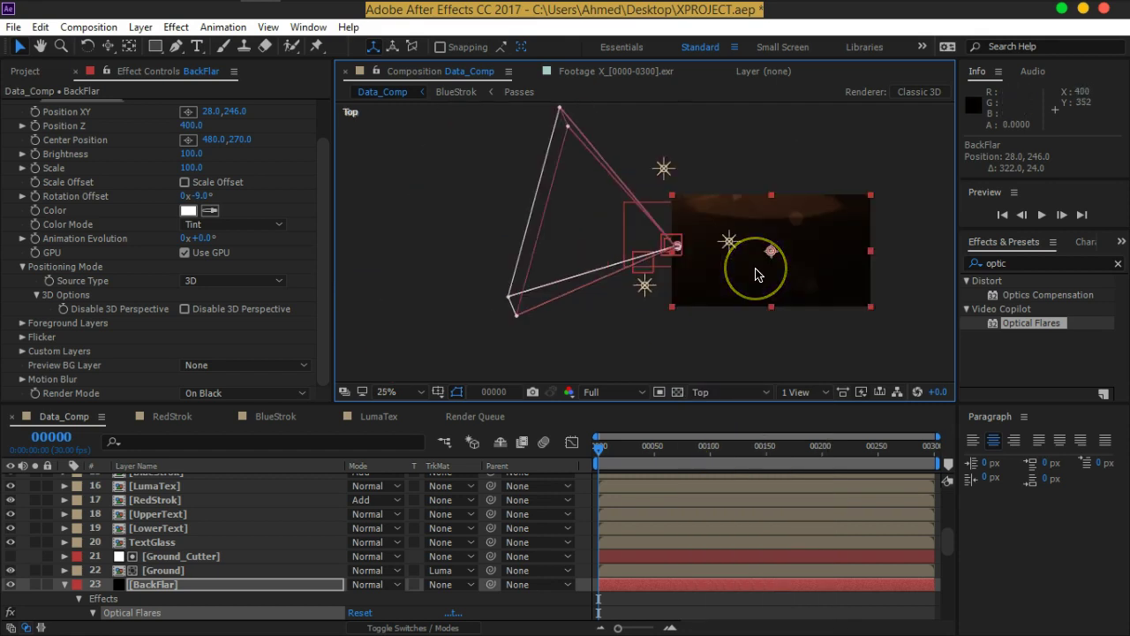
scroll(777, 251, up, 2)
click(776, 262)
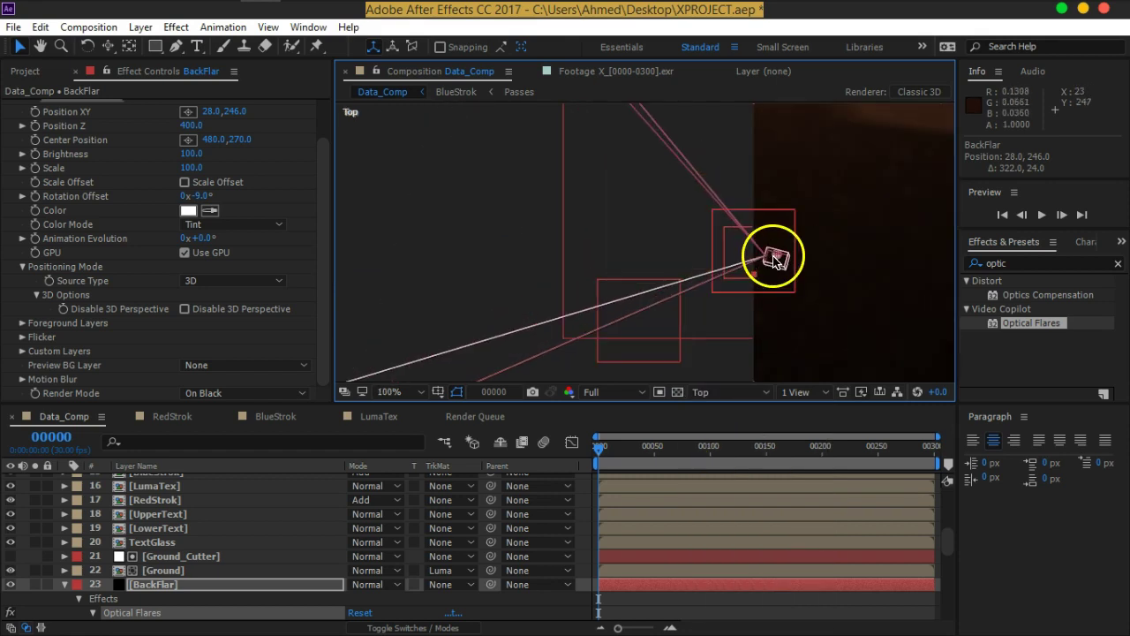
drag(776, 262, 466, 175)
Step: Back in Active Camera, place the flare point on the lit post at 328, 188
click(729, 400)
click(732, 410)
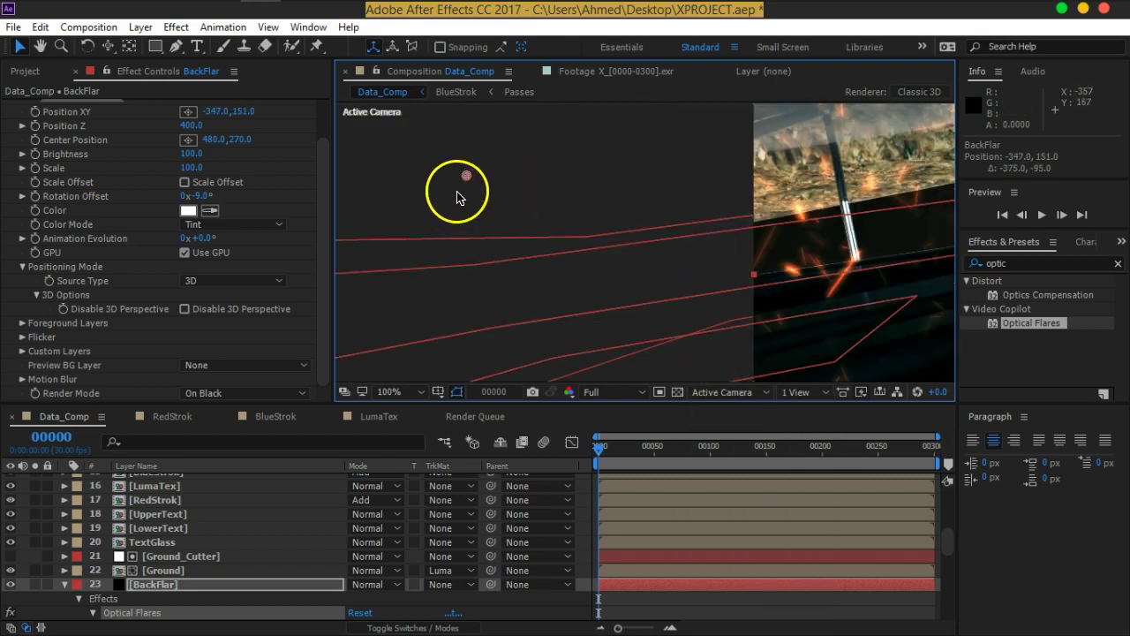
drag(459, 186, 832, 246)
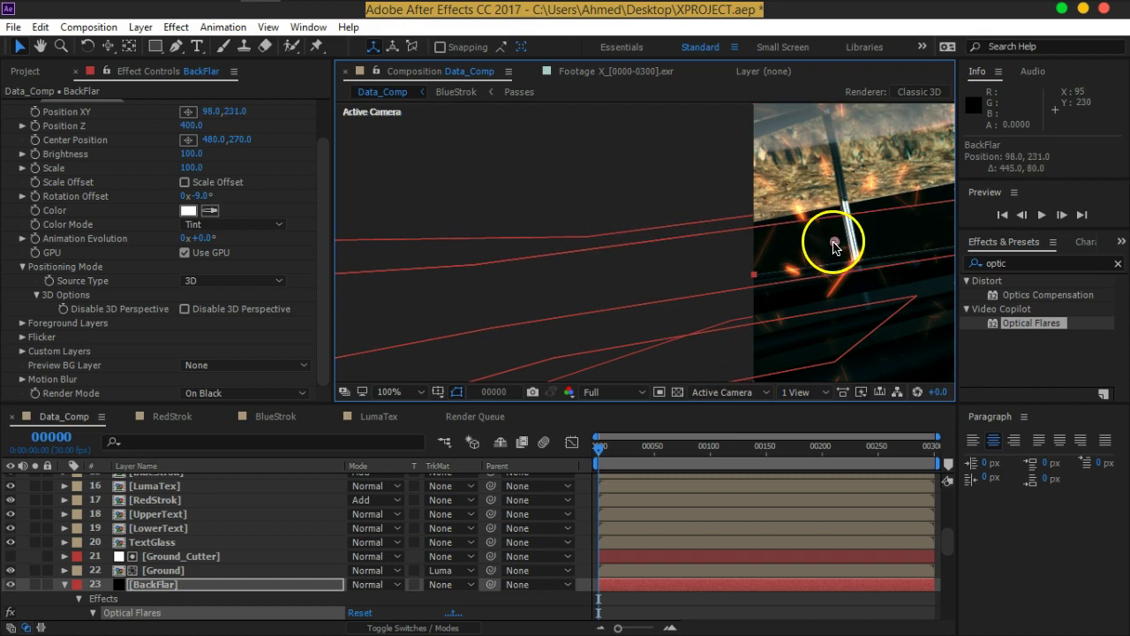
scroll(860, 233, down, 1)
mouse_move(833, 246)
mouse_down()
mouse_move(598, 225)
mouse_move(767, 191)
mouse_move(761, 201)
mouse_up()
scroll(599, 226, up, 1)
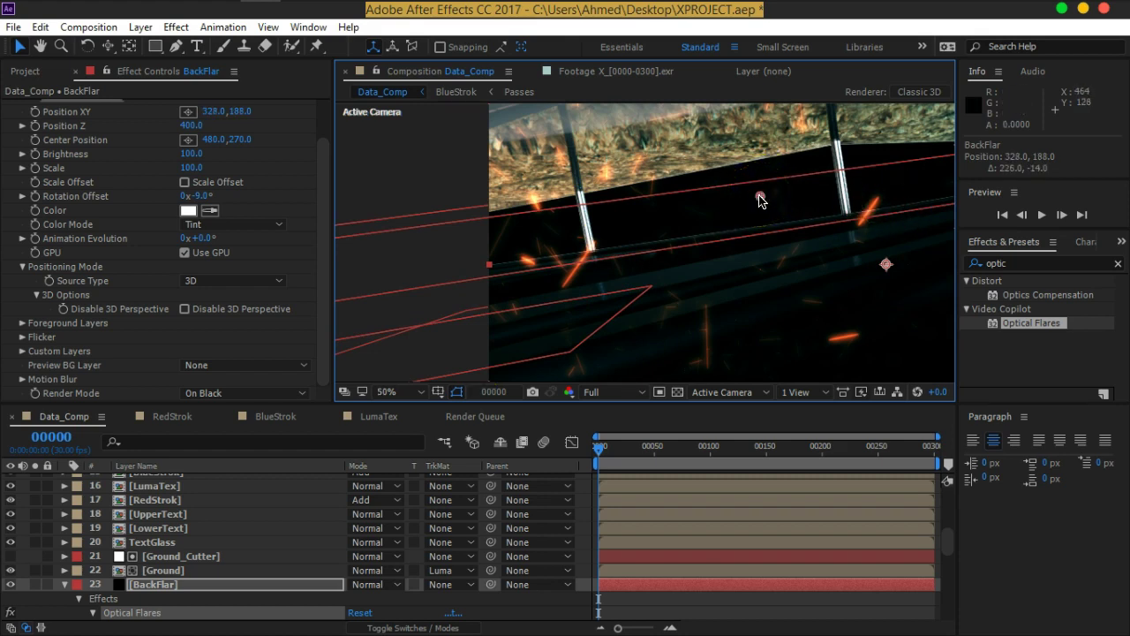
Step: Keep the flare's Source Type set to 3D
scroll(760, 201, down, 1)
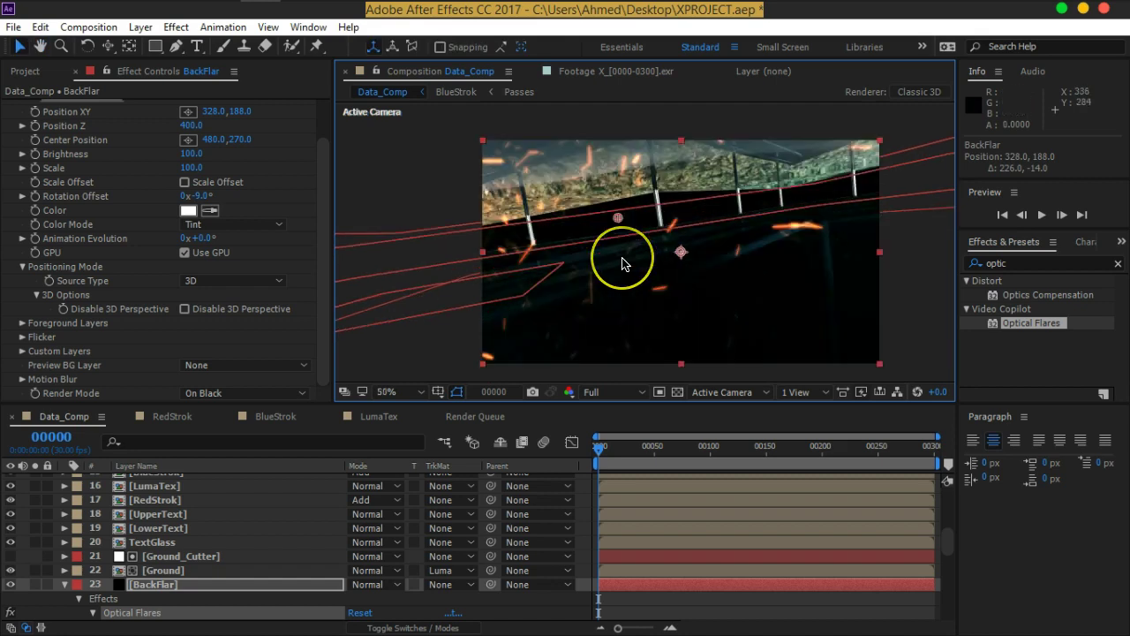
scroll(623, 263, up, 1)
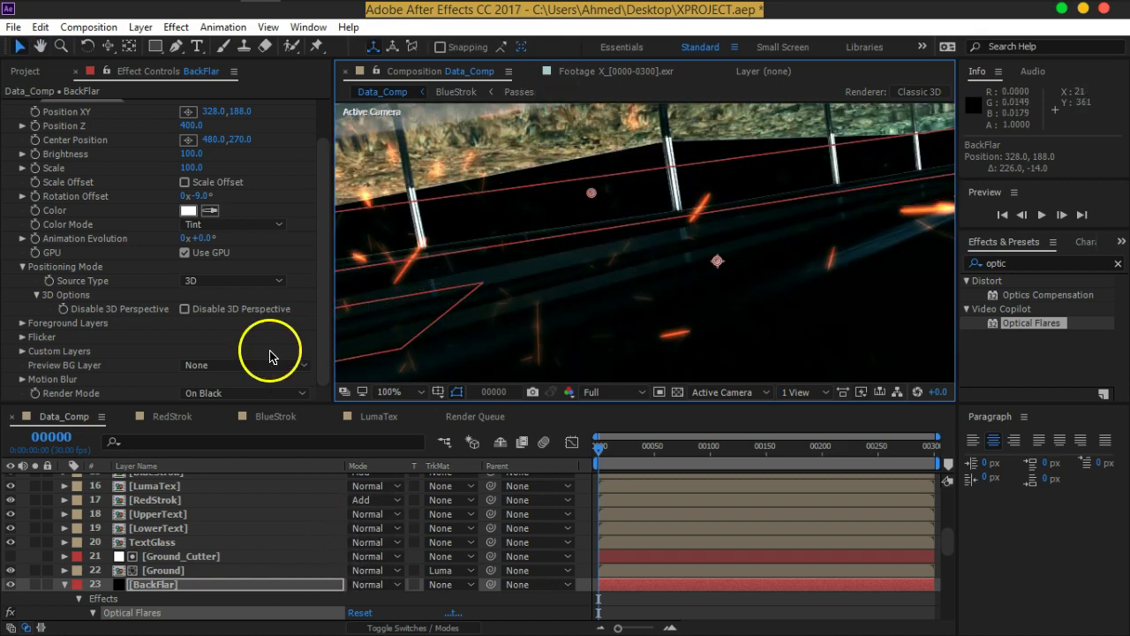
click(216, 282)
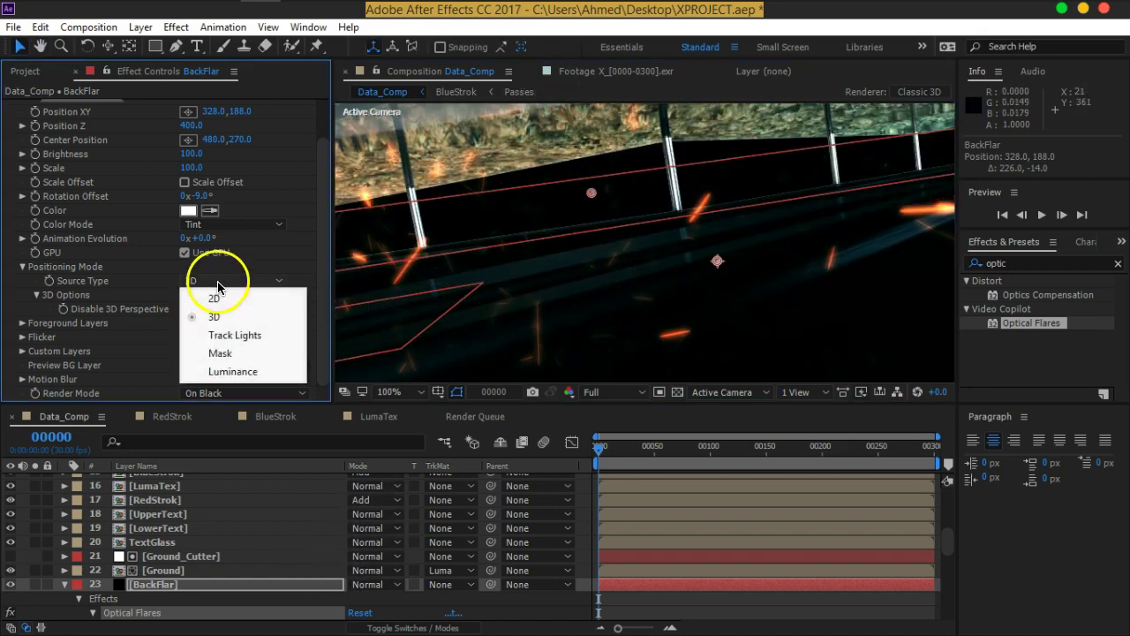
click(276, 255)
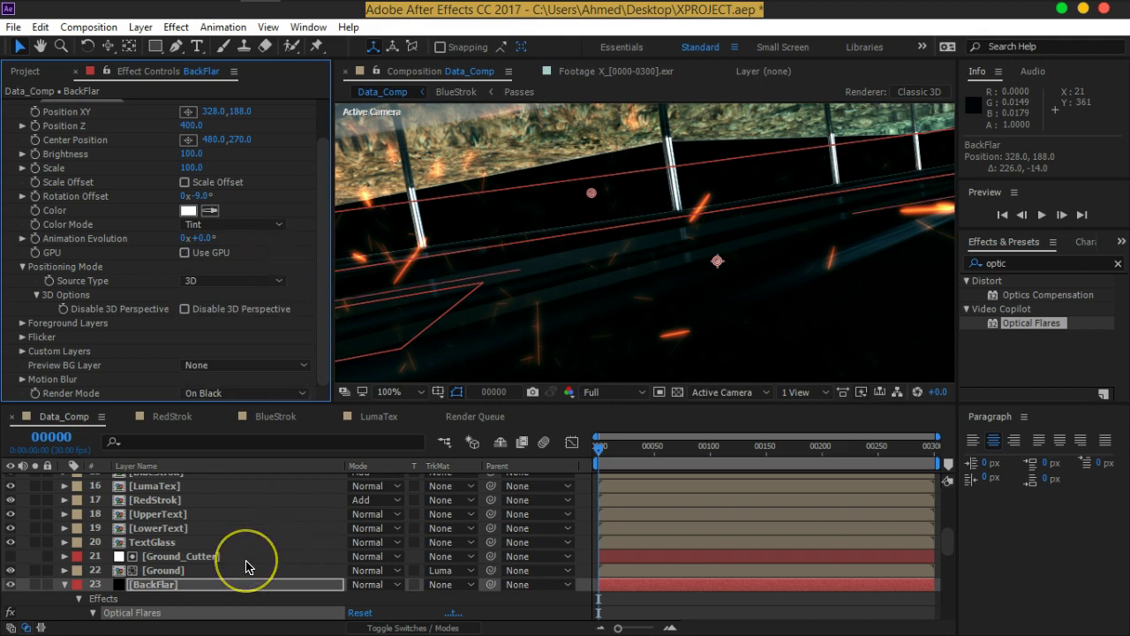
Step: Select BackLight and reveal its Position property
scroll(247, 567, up, 2)
scroll(245, 563, up, 2)
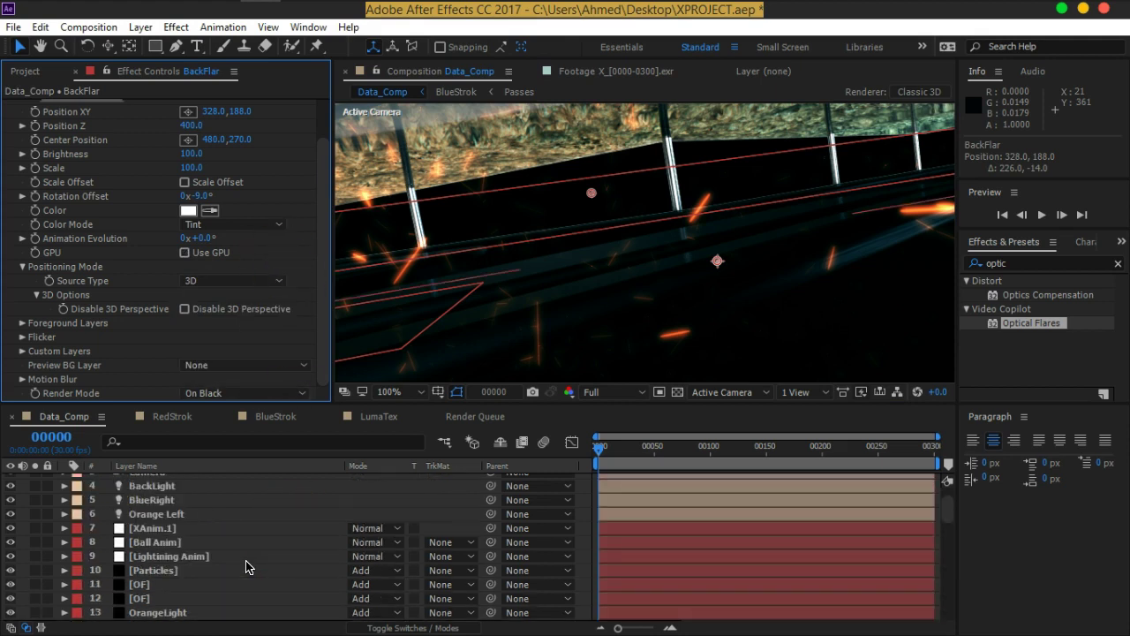
scroll(190, 531, up, 1)
click(152, 523)
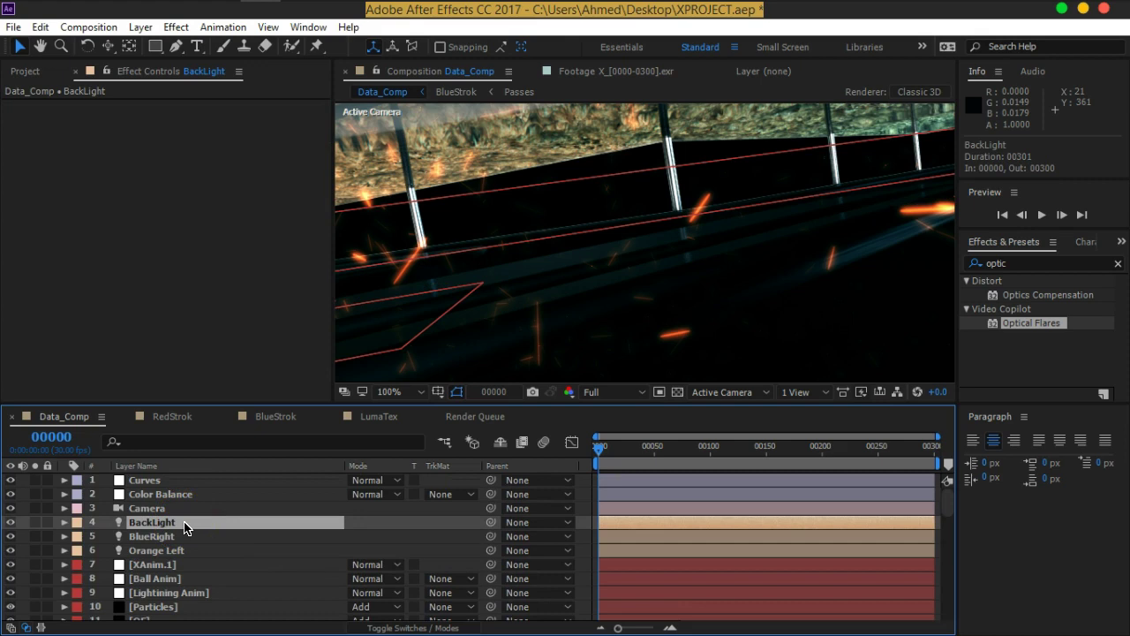
key(p)
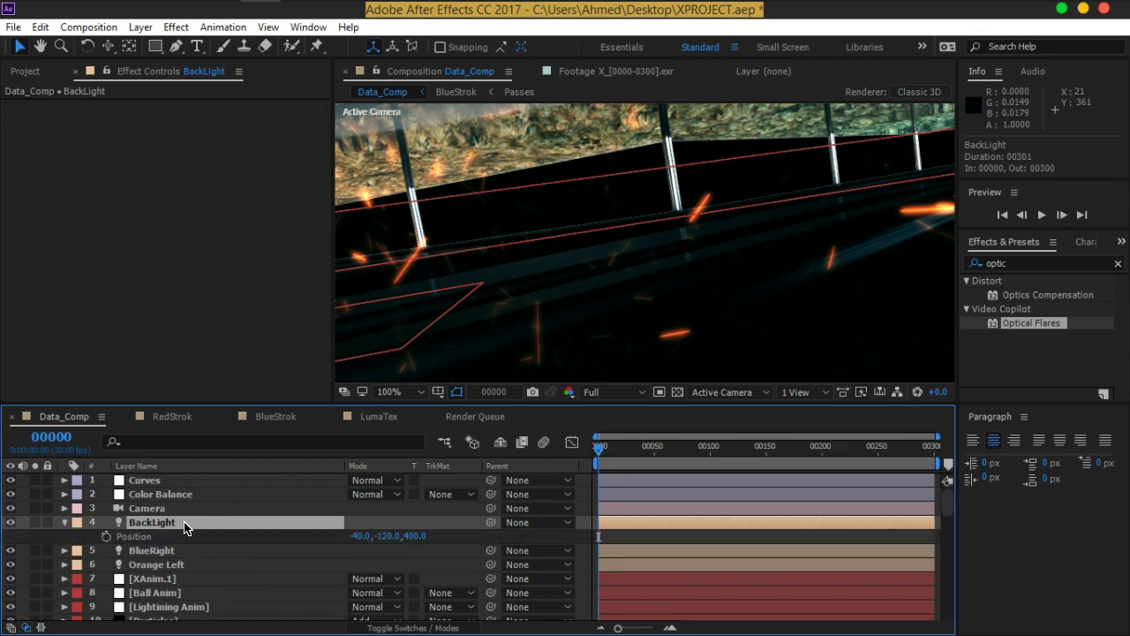
scroll(183, 527, down, 4)
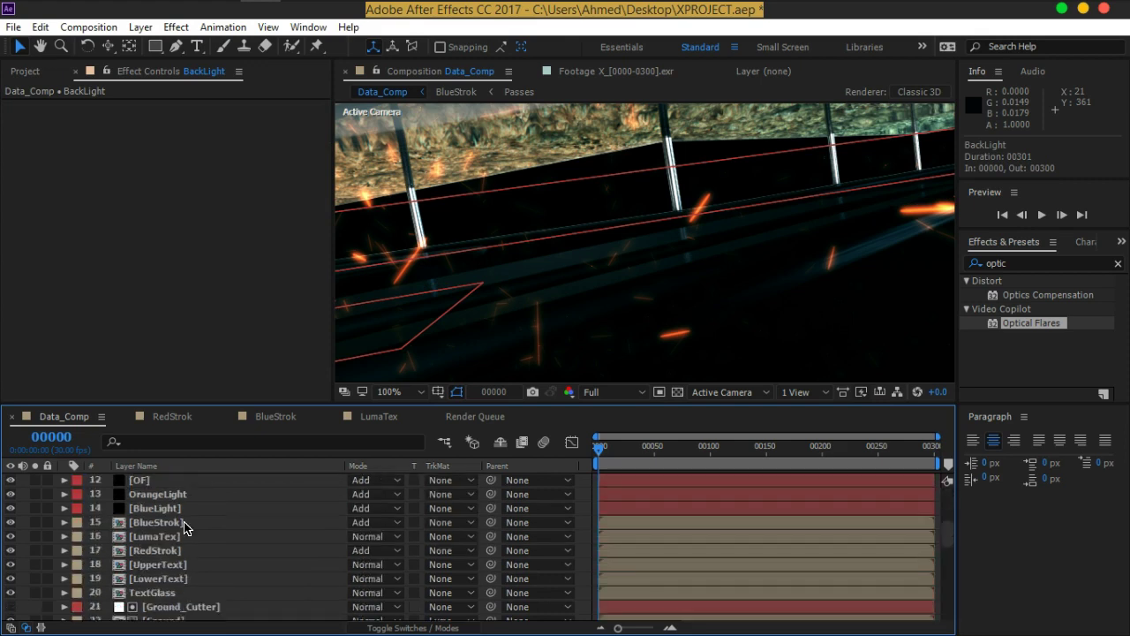
scroll(182, 530, down, 3)
Step: Reselect BackFlar and scrub the timeline to the end frame, 00296
click(172, 512)
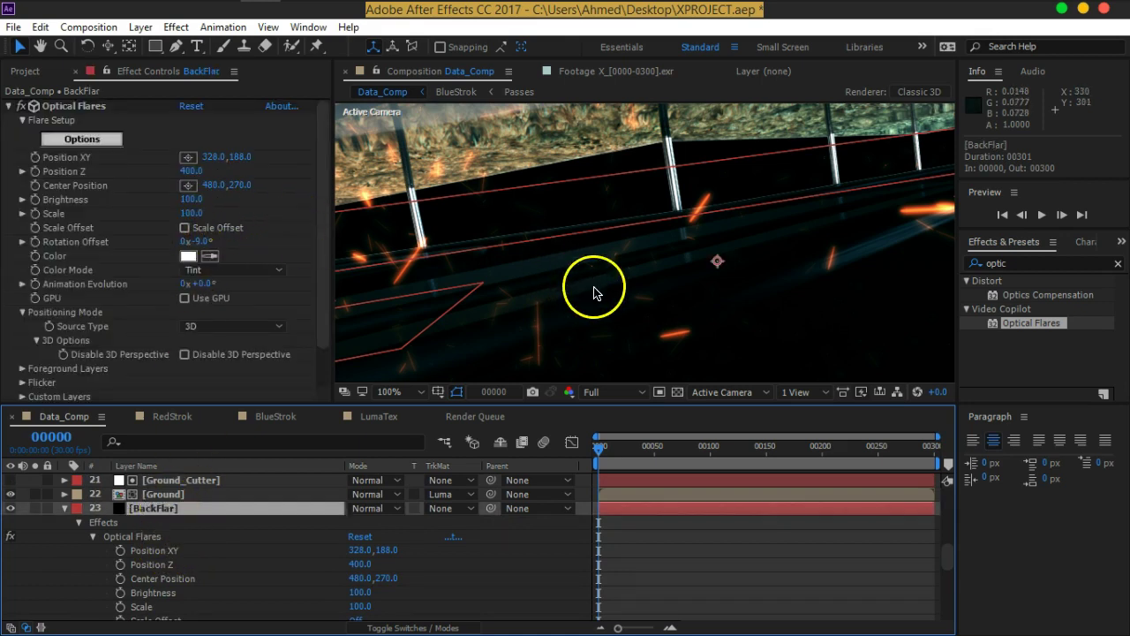
scroll(593, 291, down, 2)
scroll(595, 291, down, 1)
scroll(597, 291, up, 1)
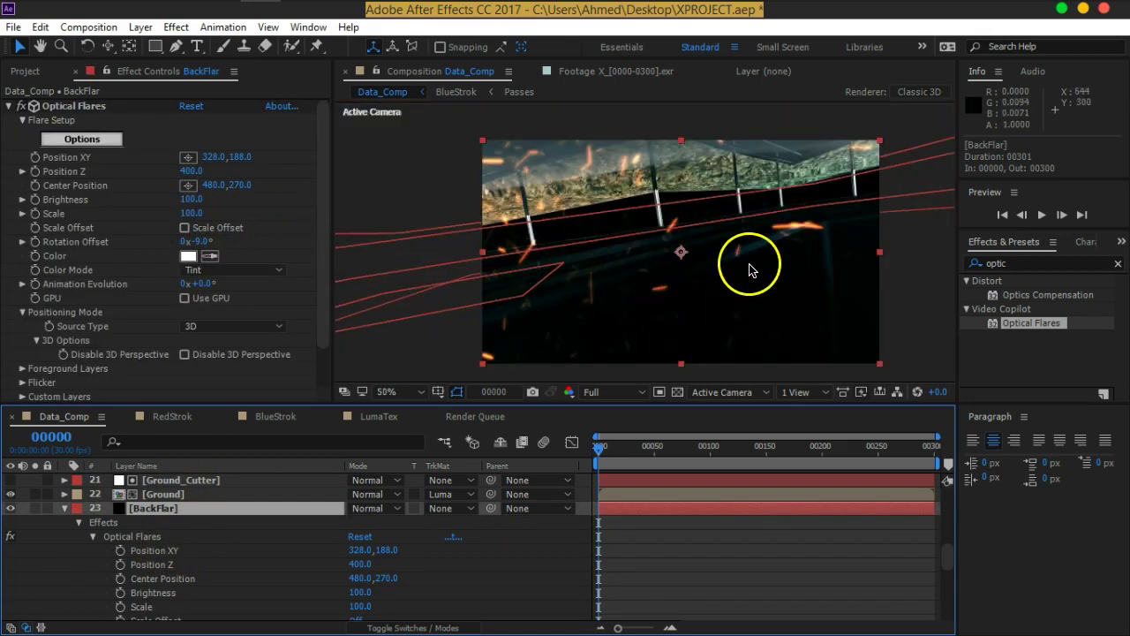
drag(751, 260, 730, 257)
mouse_move(699, 454)
mouse_down()
mouse_move(604, 451)
mouse_move(846, 452)
mouse_up()
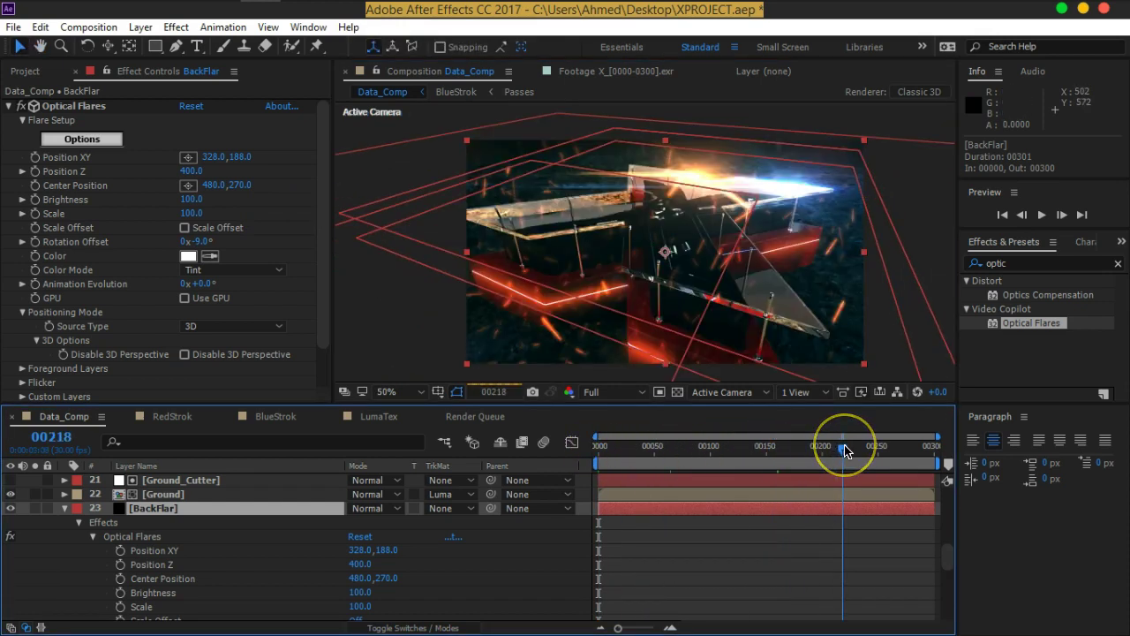
drag(846, 452, 933, 450)
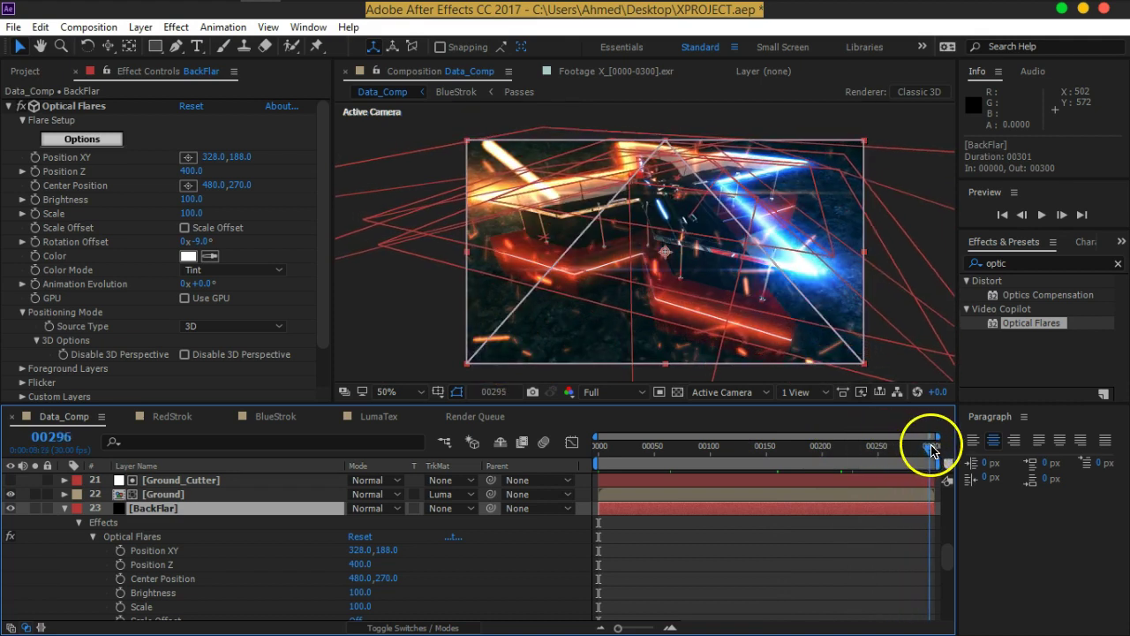
scroll(661, 300, down, 2)
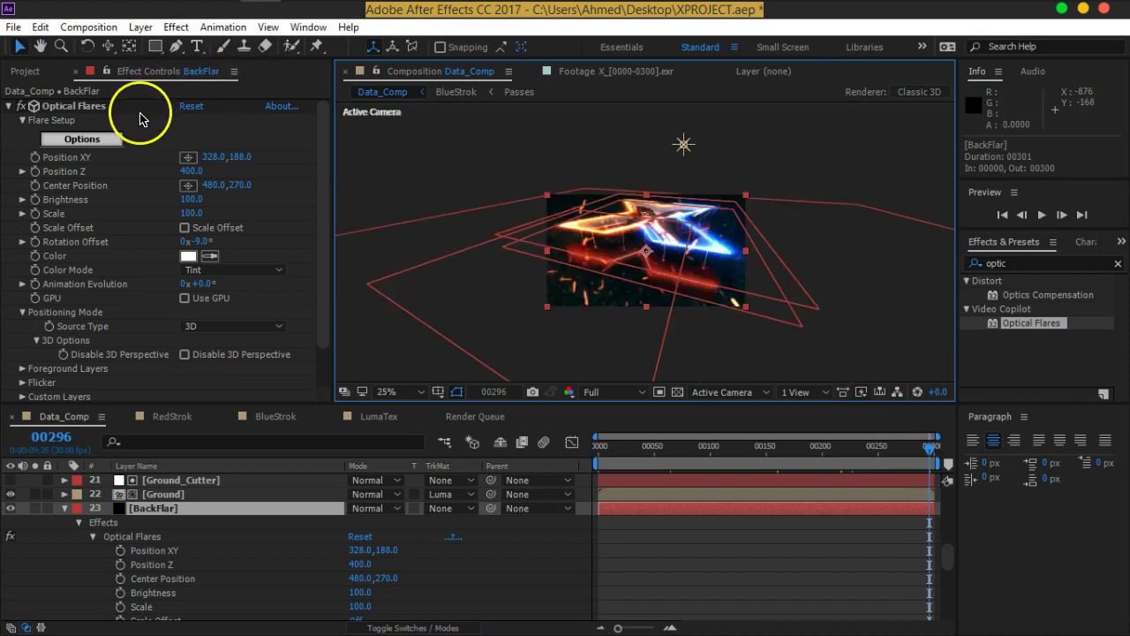
Step: Move the BackFlar flare point to 486, 98, near the top of the glass
click(92, 107)
scroll(694, 239, up, 2)
mouse_move(600, 252)
mouse_down()
mouse_move(647, 259)
mouse_move(637, 287)
mouse_up()
mouse_move(546, 279)
mouse_down()
mouse_move(615, 167)
mouse_move(643, 196)
mouse_move(602, 185)
mouse_up()
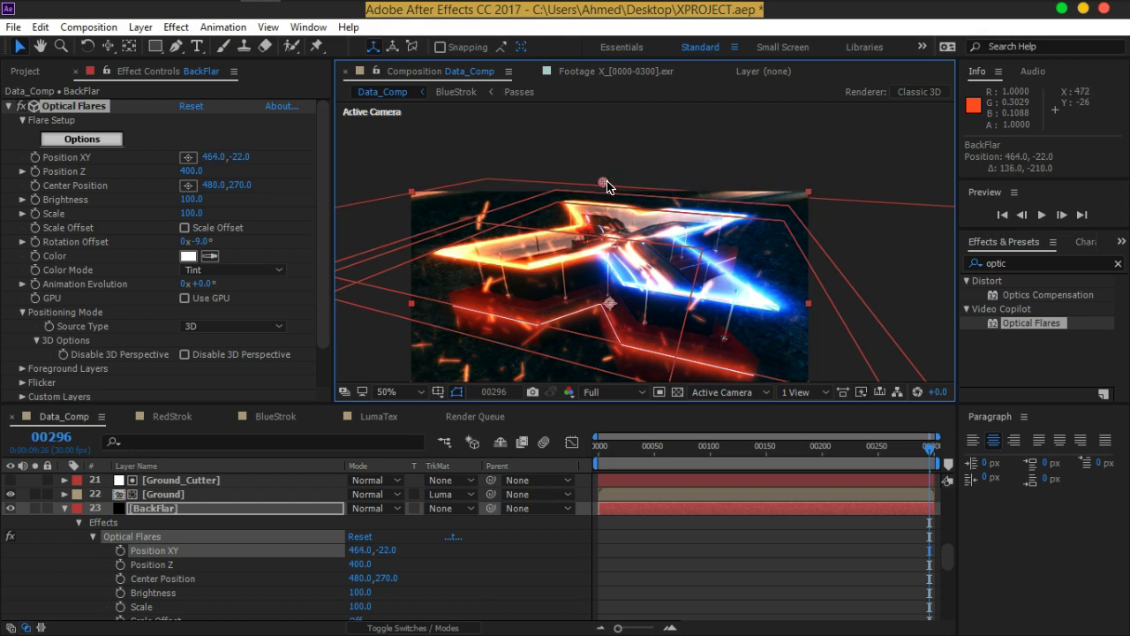
drag(930, 449, 704, 455)
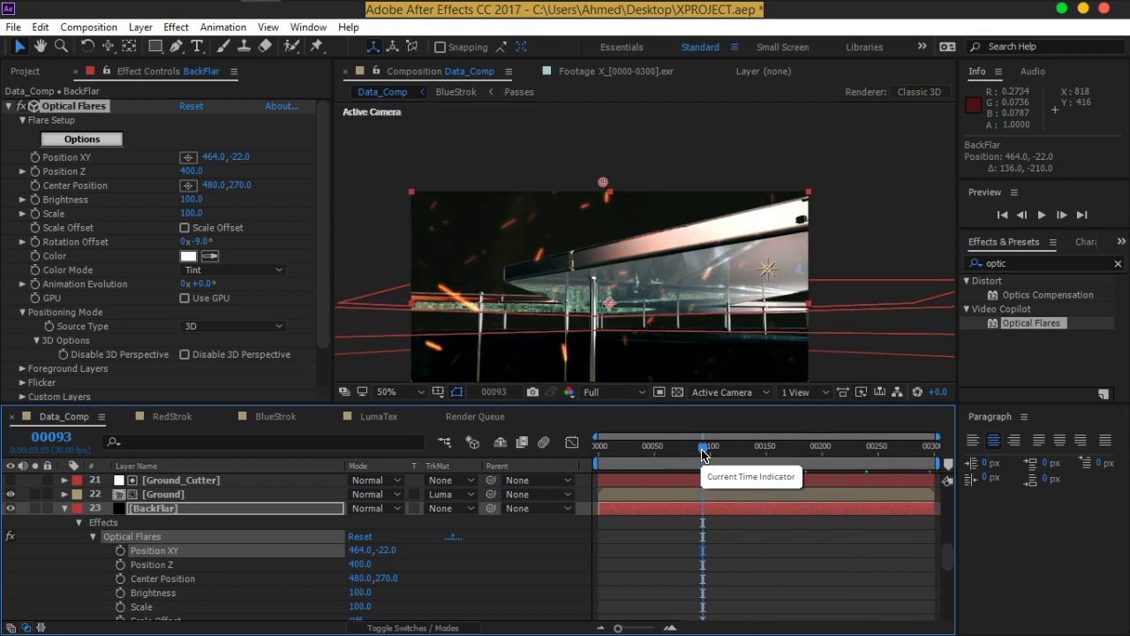
mouse_move(603, 182)
mouse_down()
mouse_move(606, 212)
mouse_move(610, 168)
mouse_move(598, 202)
mouse_move(617, 234)
mouse_move(502, 238)
mouse_move(628, 204)
mouse_move(504, 224)
mouse_up()
mouse_move(592, 203)
mouse_down()
mouse_move(600, 188)
mouse_move(575, 167)
mouse_up()
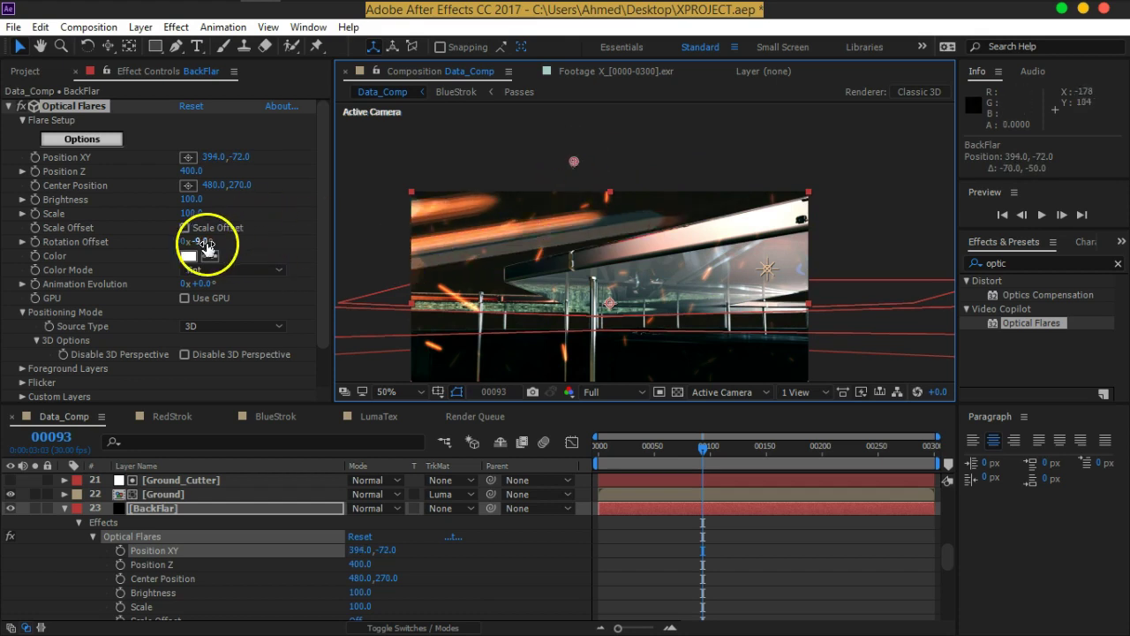
Step: Set the flare's Scale to 30
click(190, 212)
text(0)
key(Return)
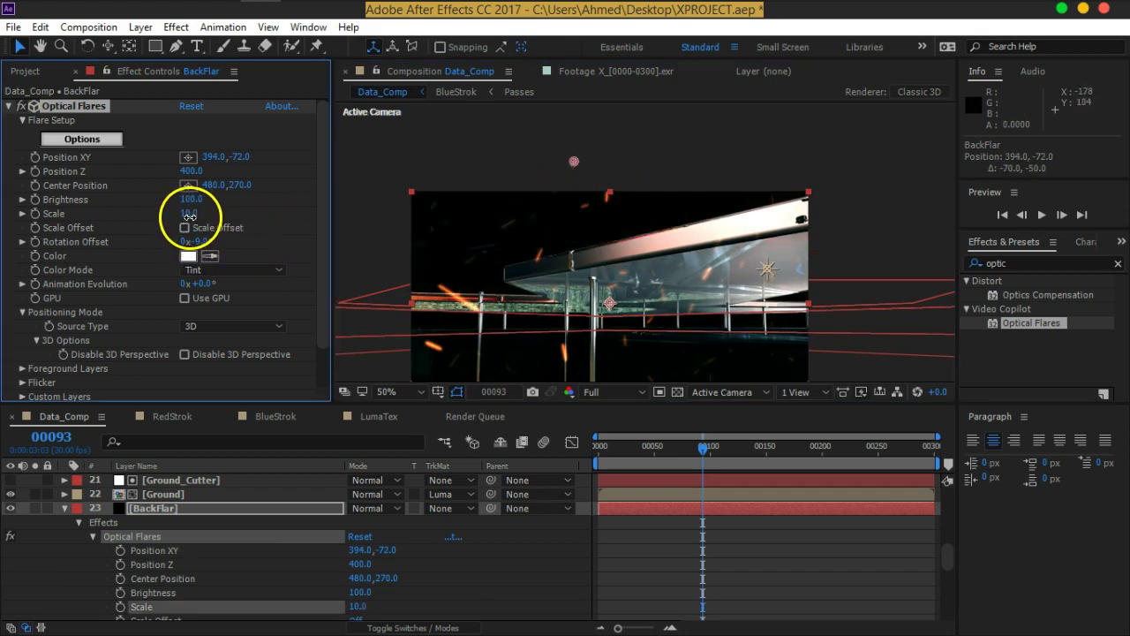
drag(190, 214, 196, 215)
mouse_move(574, 163)
mouse_down()
mouse_move(565, 215)
mouse_move(435, 265)
mouse_move(495, 204)
mouse_move(575, 246)
mouse_up()
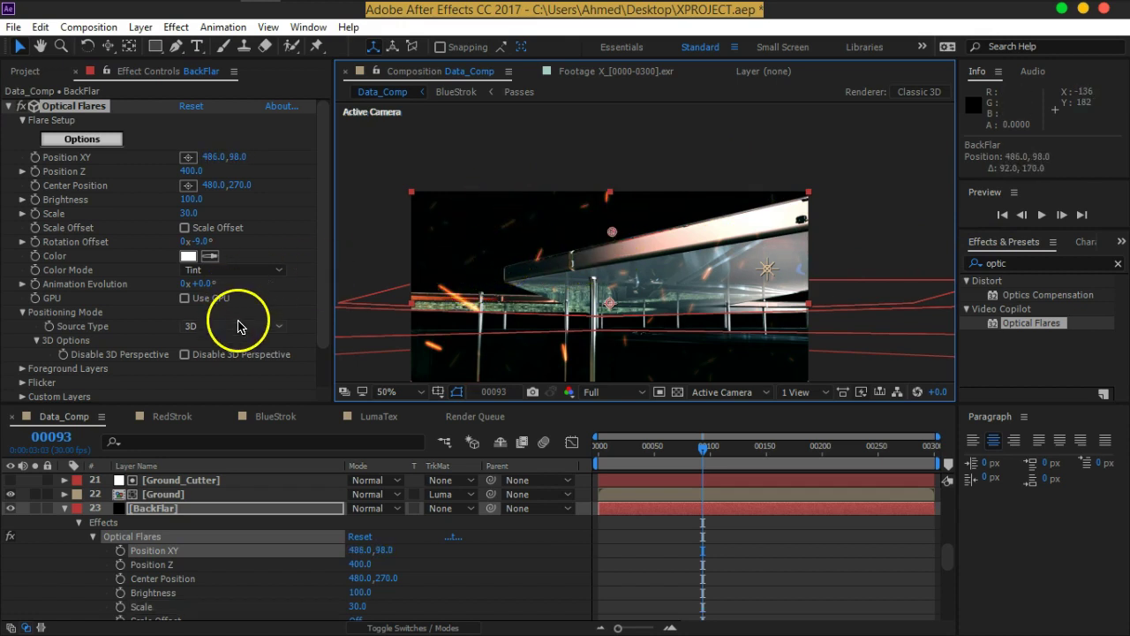
Step: Switch the flare Source Type to Track Lights, following lights whose names start with B
click(240, 325)
click(236, 382)
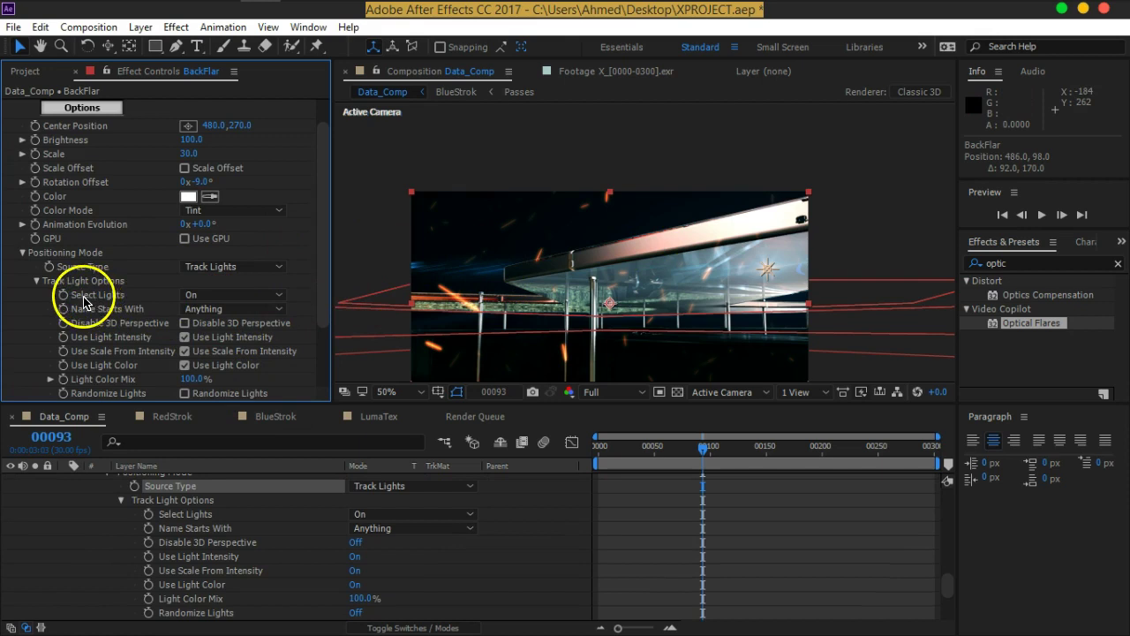
click(231, 310)
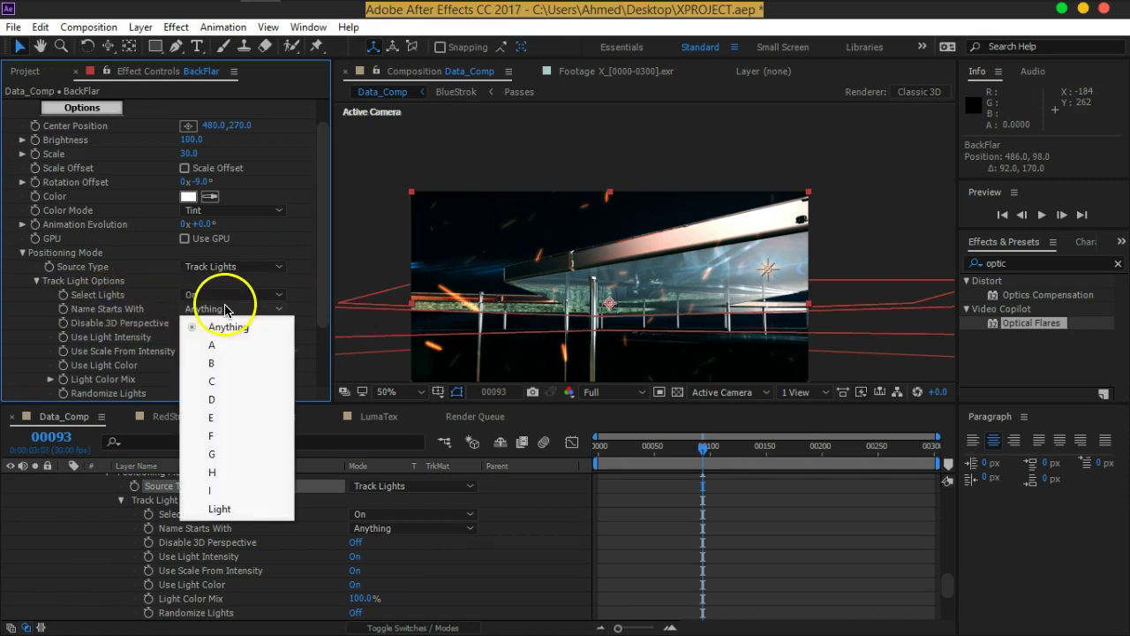
click(218, 364)
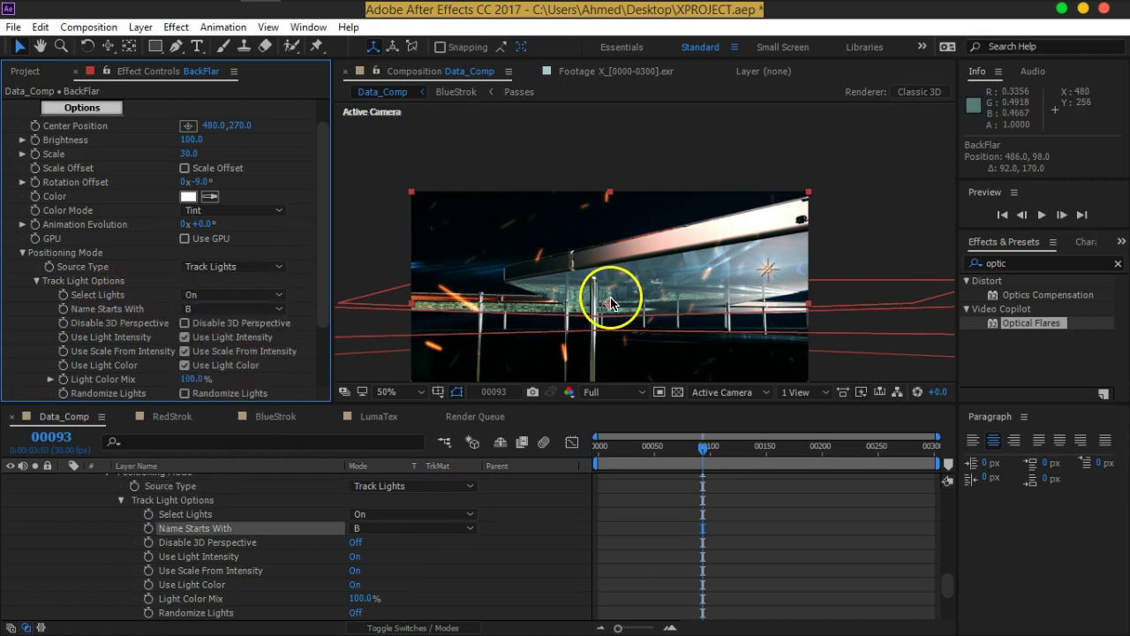
Step: Turn off Use Light Intensity, Use Scale From Intensity and Use Light Color, then return to frame 0
scroll(667, 254, down, 4)
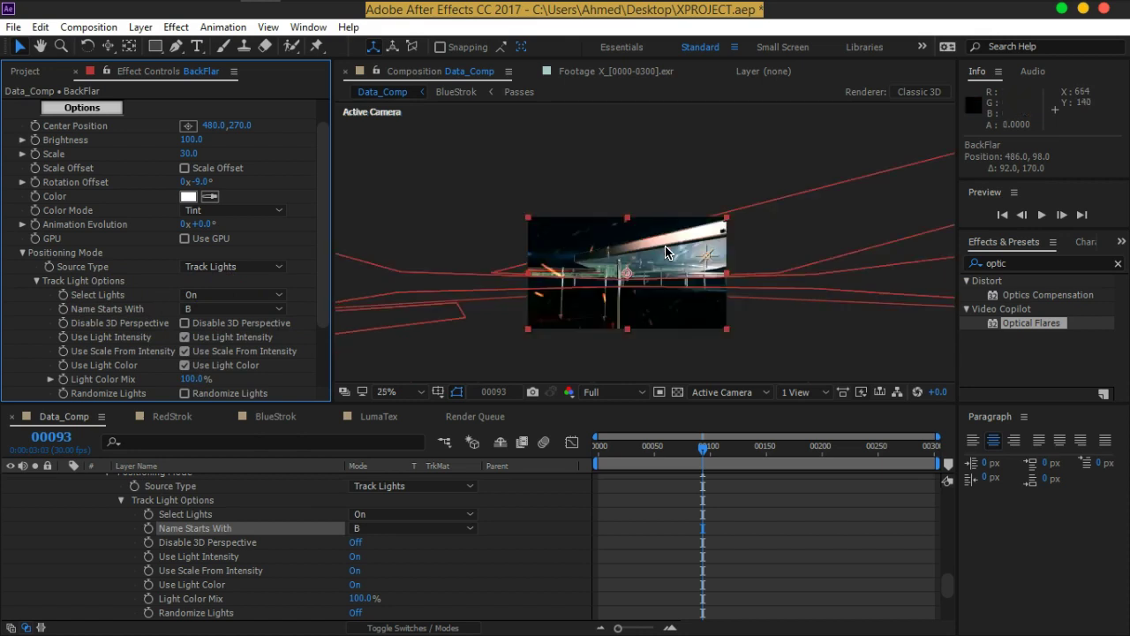
scroll(684, 262, up, 4)
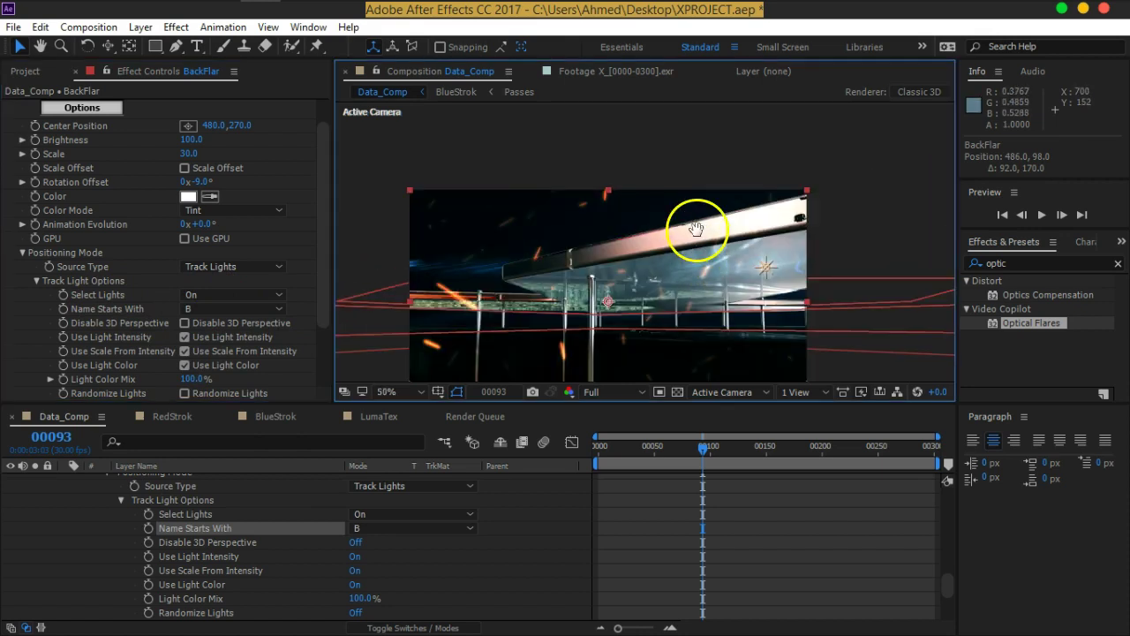
drag(685, 262, 681, 236)
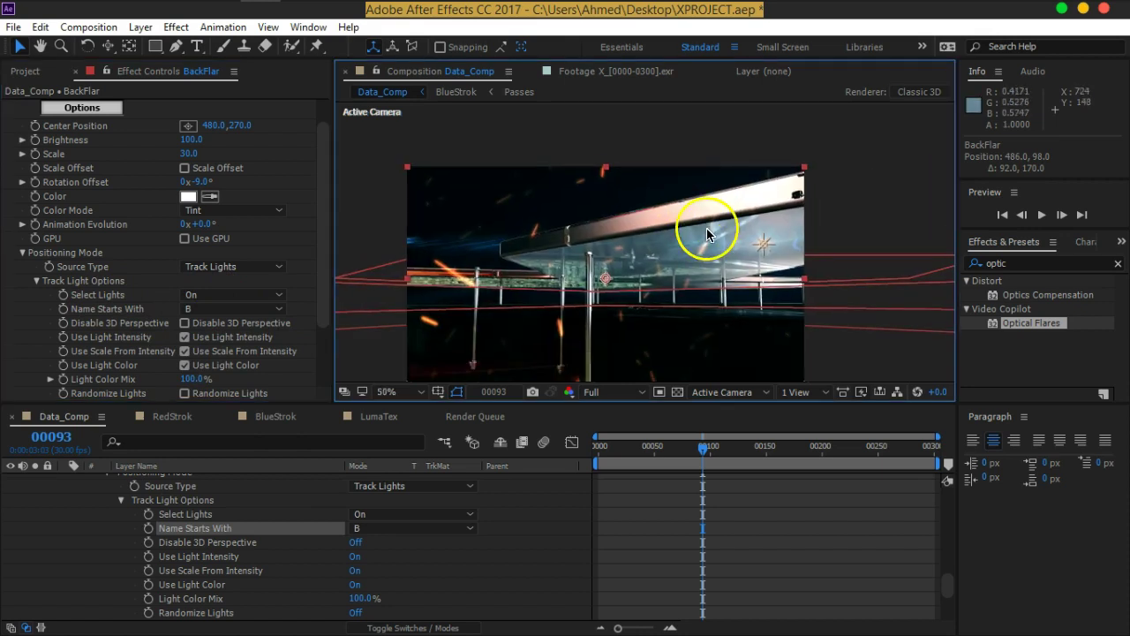
click(184, 337)
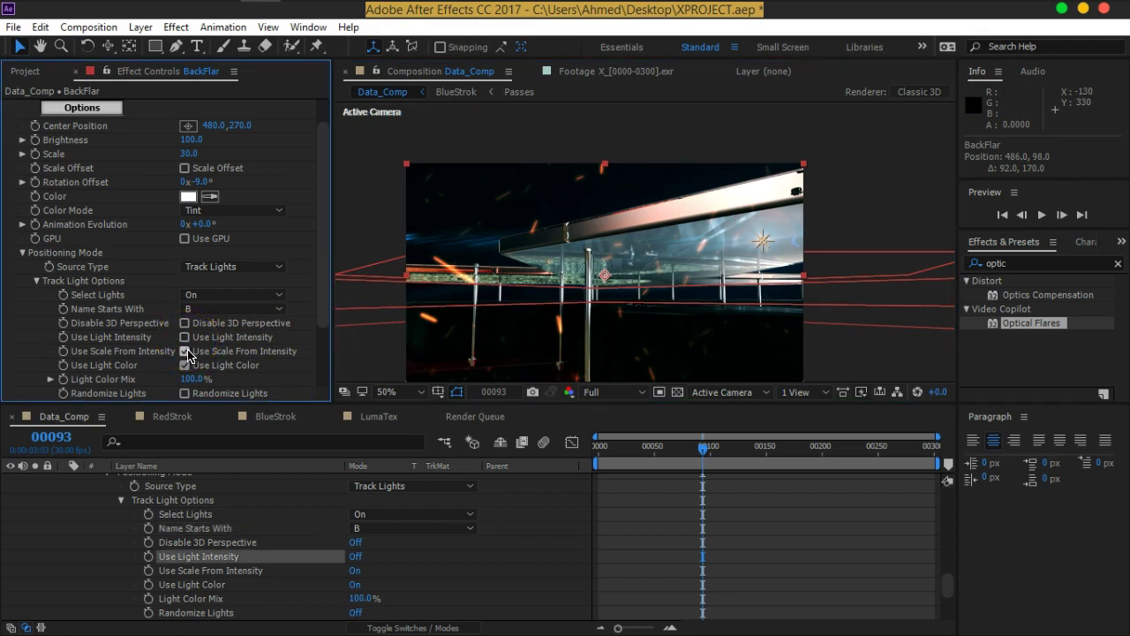
click(184, 351)
click(184, 365)
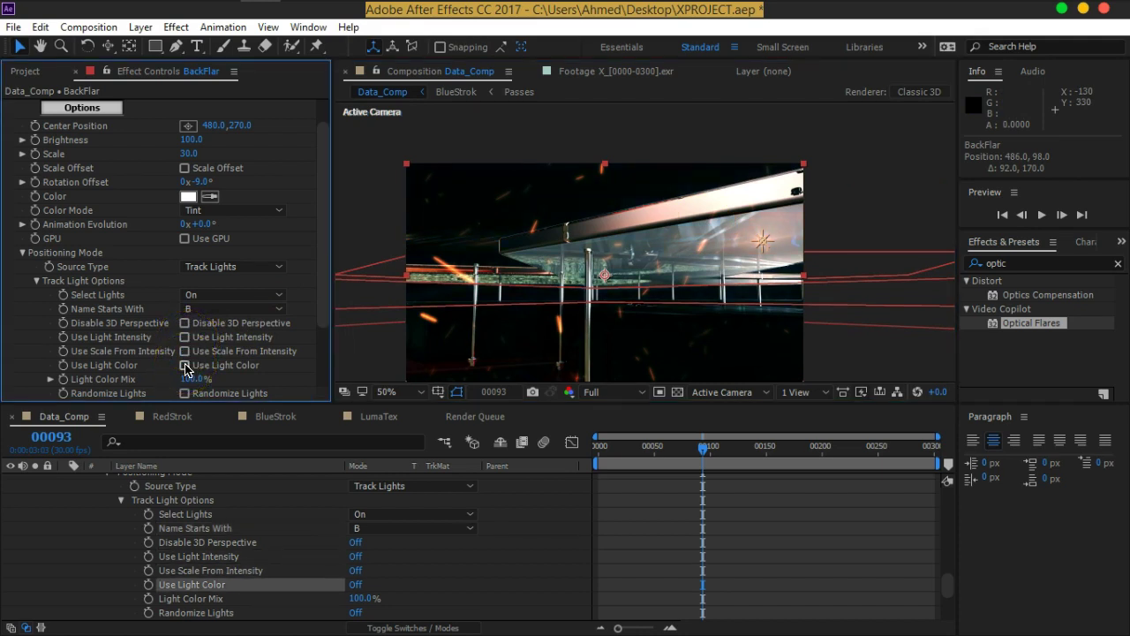
key(comma)
key(period)
drag(703, 457, 553, 304)
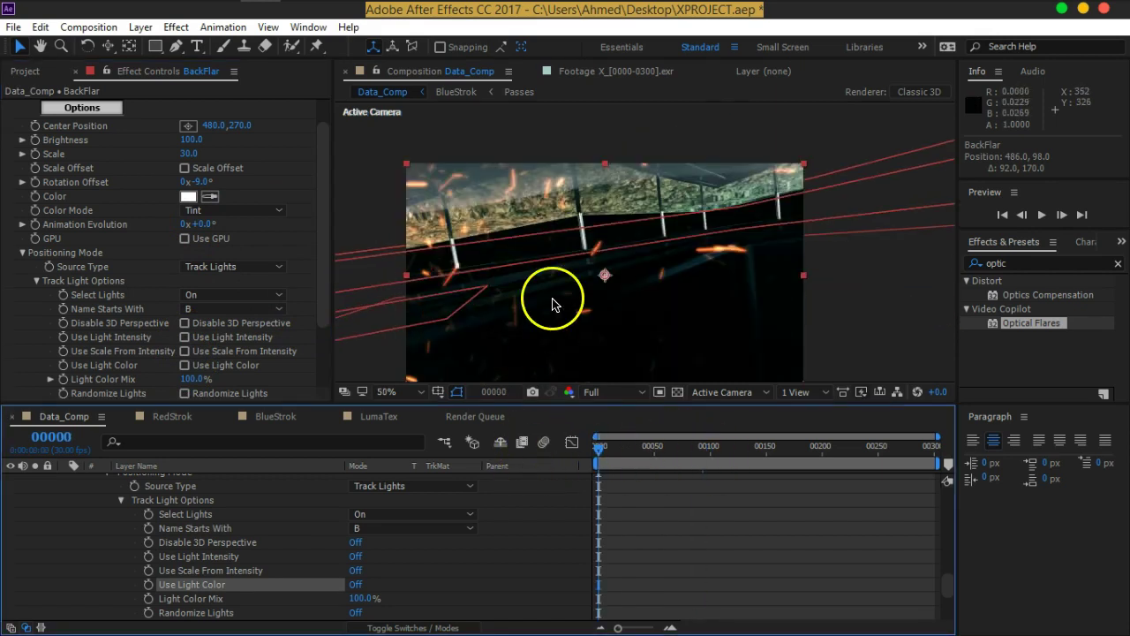
Step: Zero the flare's Center Position, then drag the flare centre to 500, 148
scroll(292, 547, up, 5)
scroll(285, 560, up, 1)
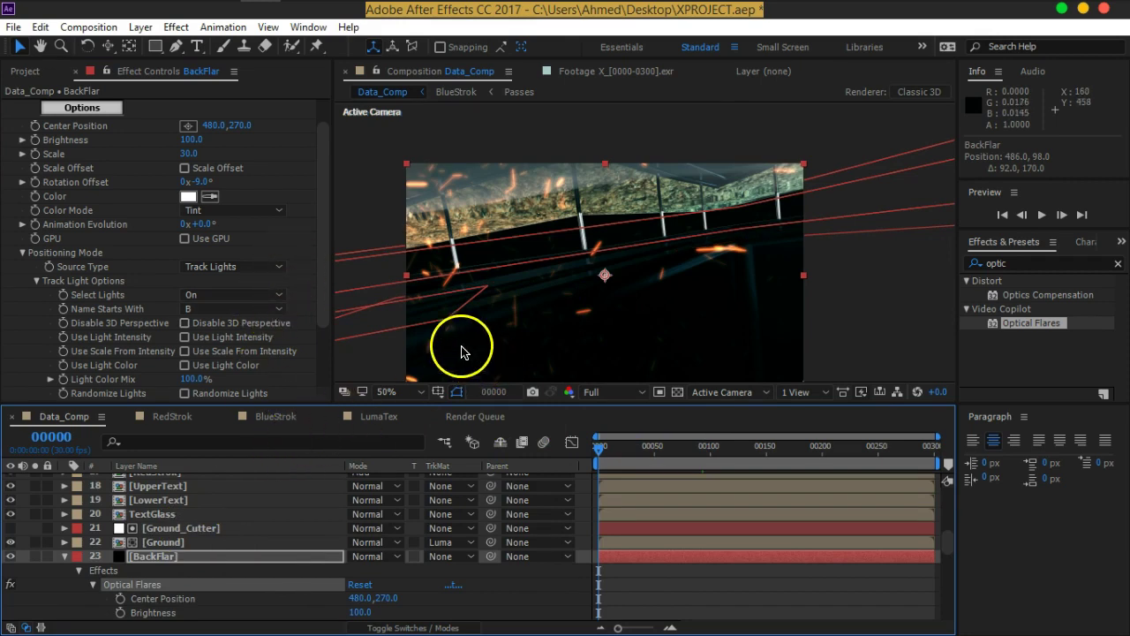
click(213, 125)
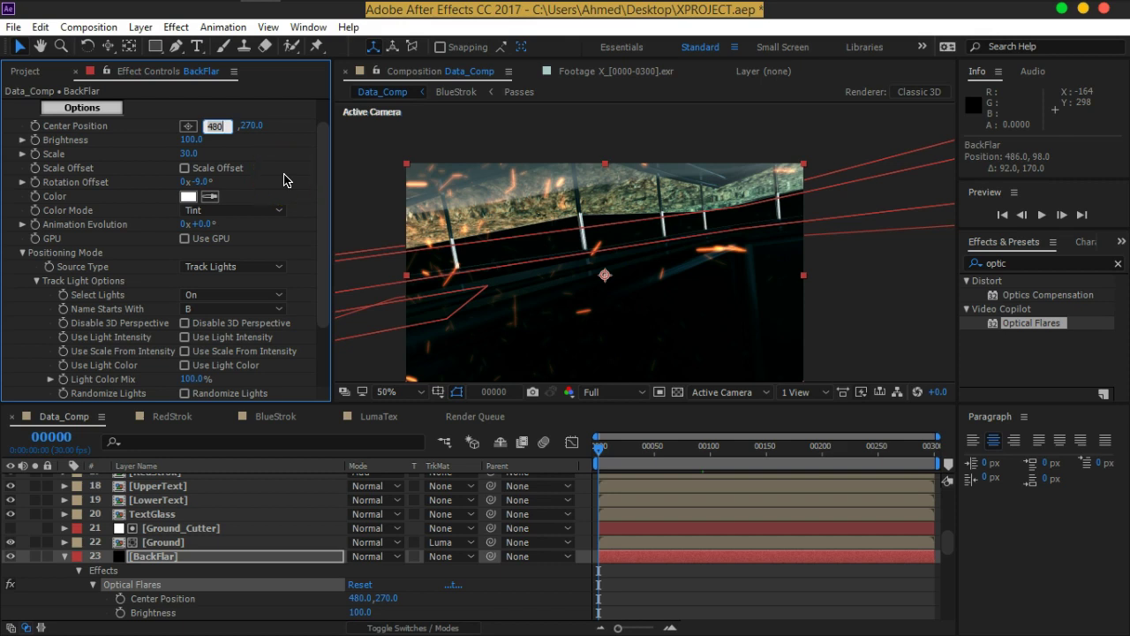
key(Tab)
text(0)
key(Tab)
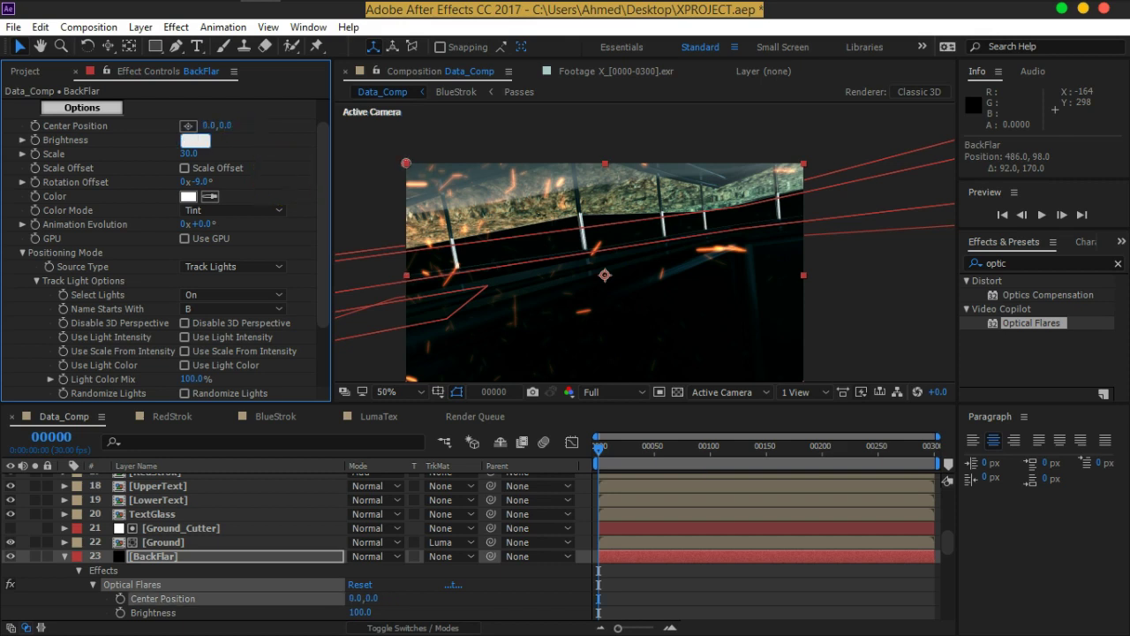
scroll(643, 244, down, 2)
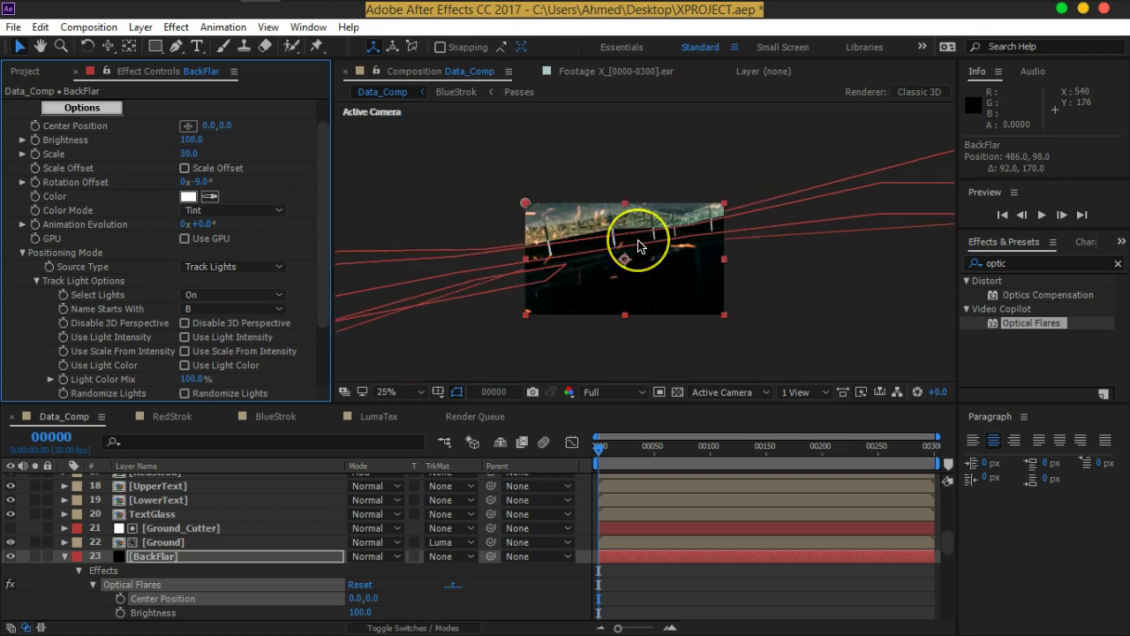
scroll(643, 245, up, 2)
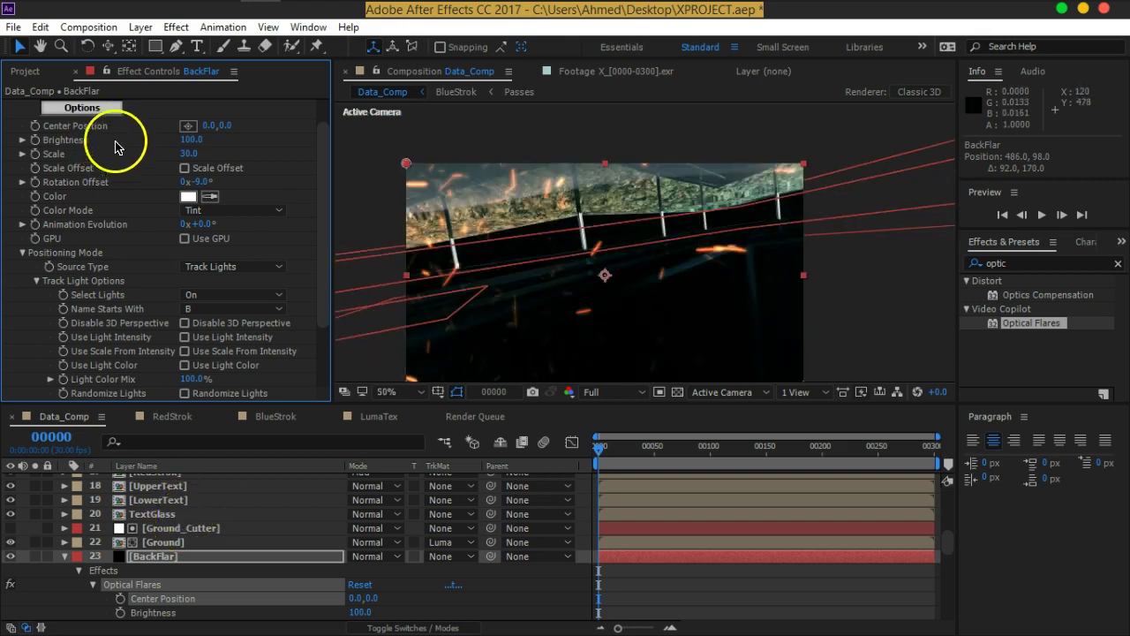
scroll(89, 124, up, 2)
mouse_move(406, 163)
mouse_down()
mouse_move(559, 174)
mouse_move(614, 226)
mouse_up()
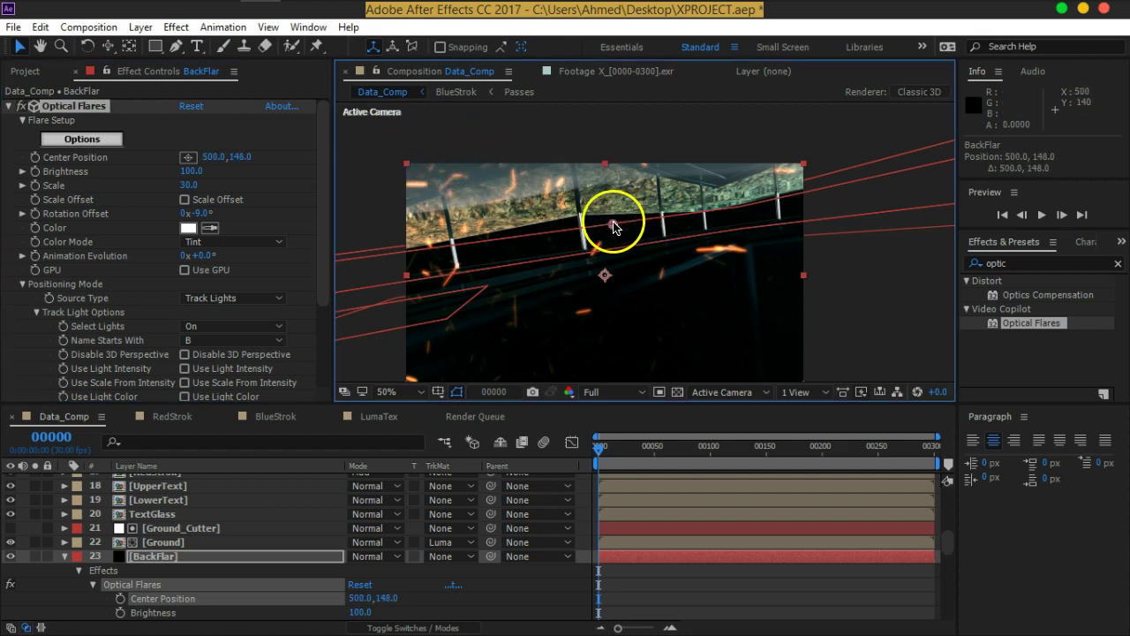
Step: Move the BackLight light to -769.2, -74.4, 400 so its flare glows along the upper glass rail
key(comma)
key(comma)
key(comma)
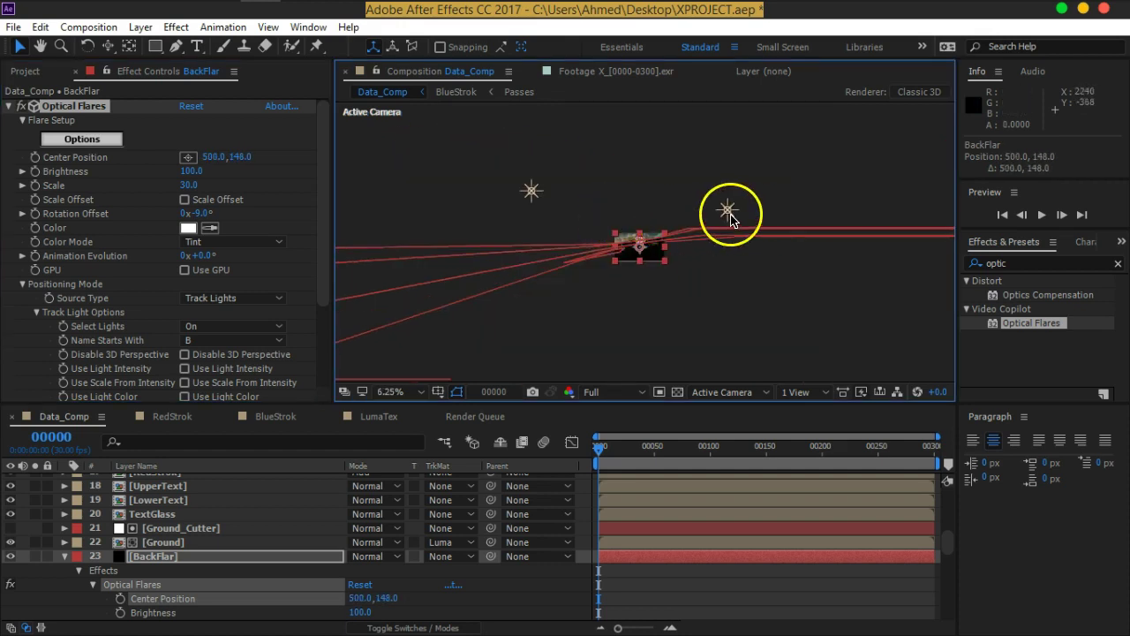
click(727, 212)
scroll(717, 240, up, 1)
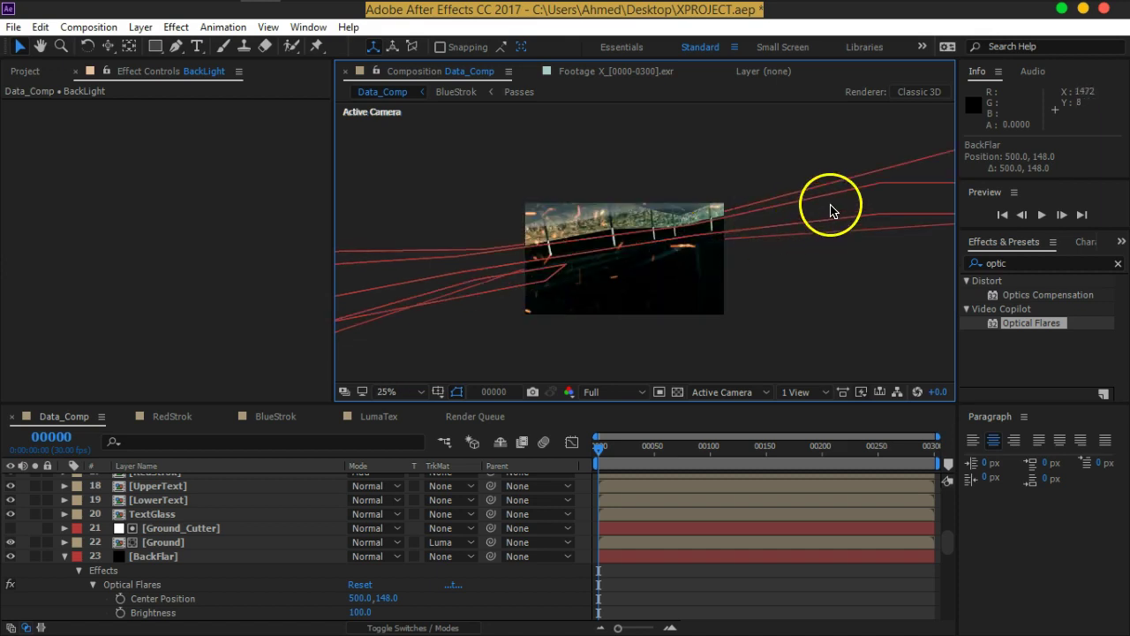
drag(833, 202, 782, 235)
mouse_move(929, 150)
mouse_down()
mouse_move(842, 191)
mouse_move(619, 236)
mouse_up()
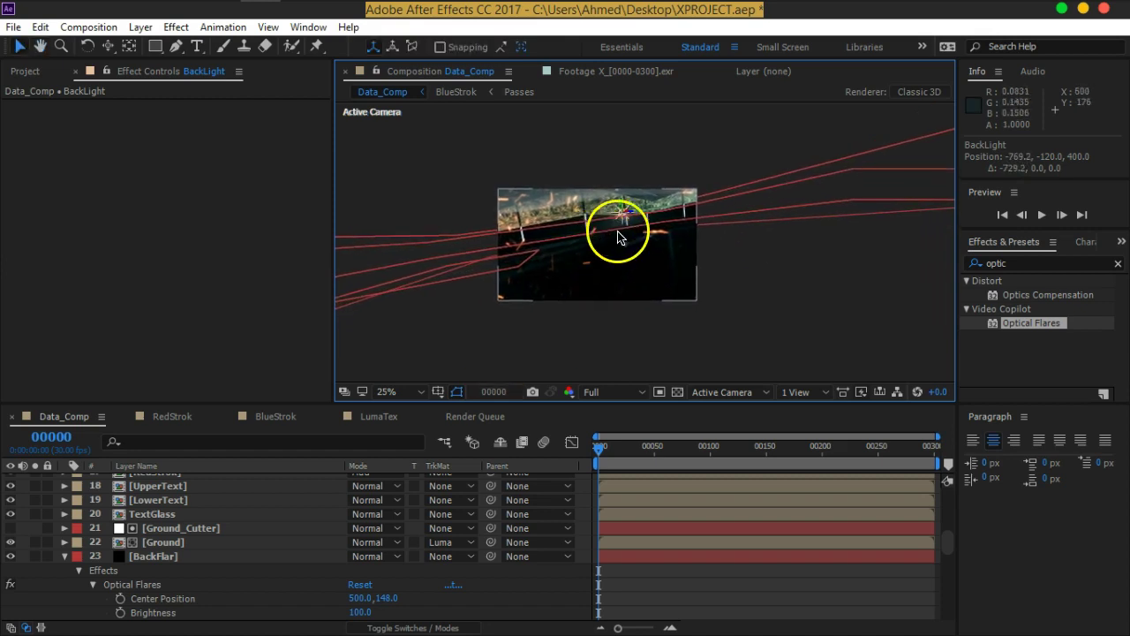
scroll(618, 237, up, 1)
scroll(632, 225, up, 1)
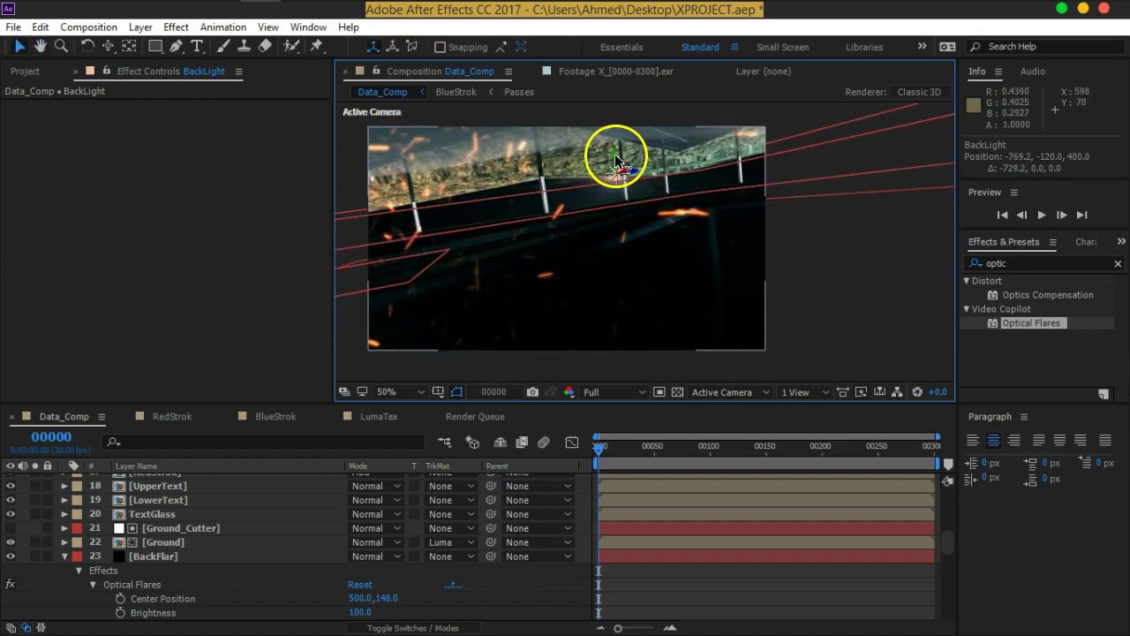
drag(615, 159, 615, 179)
drag(585, 239, 613, 227)
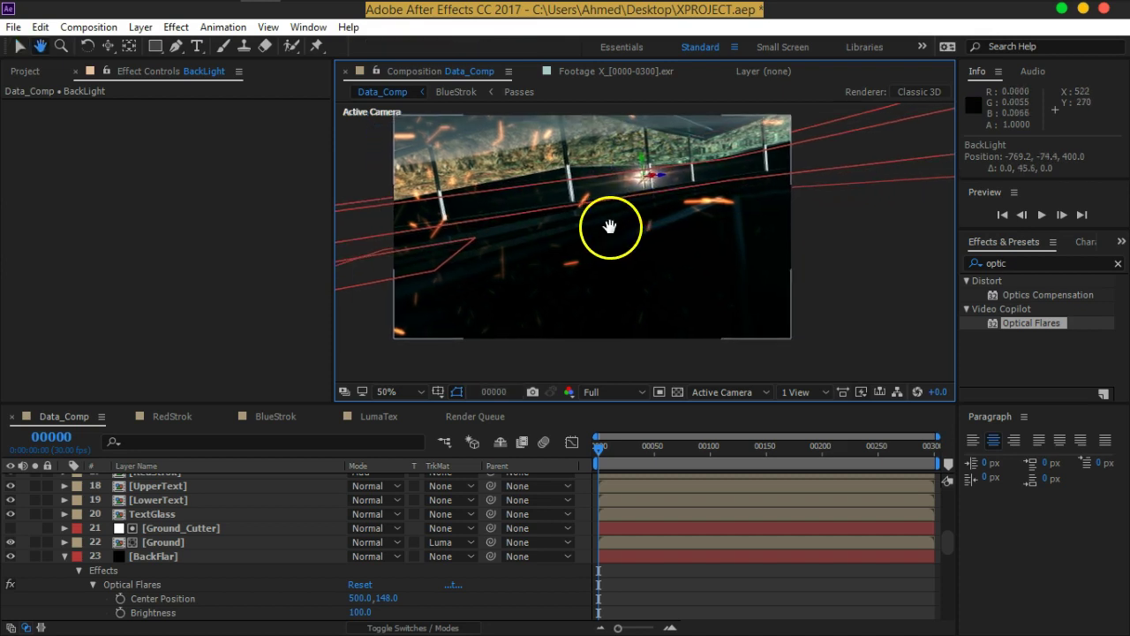
click(159, 559)
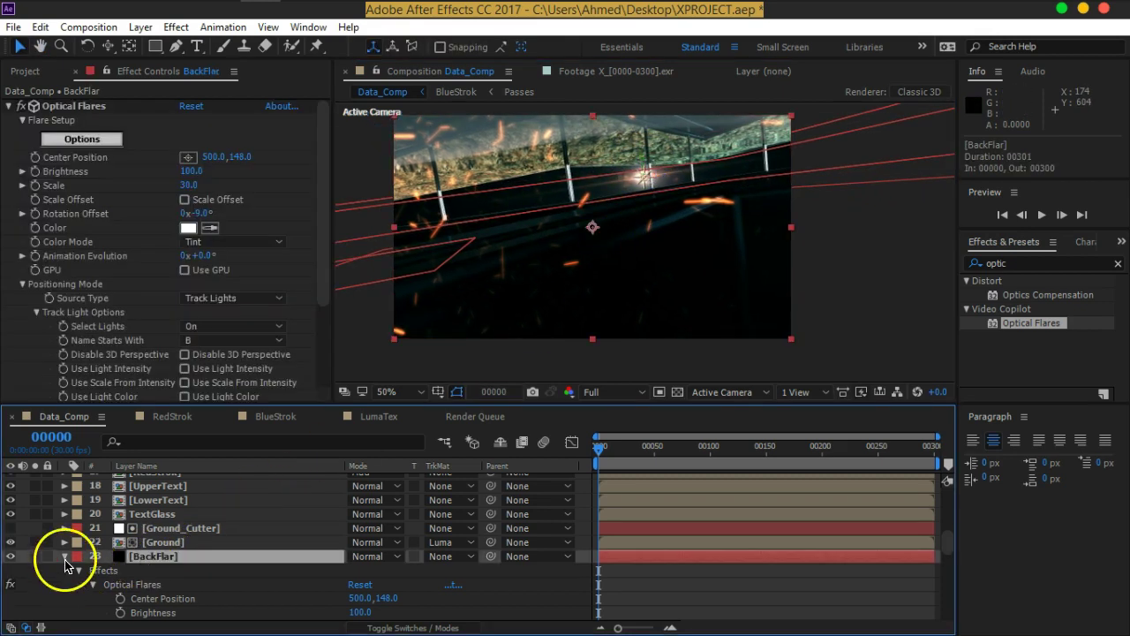
Step: Raise the BackFlar flare Scale to 100 and scrub to frame 00061 to check it
click(64, 556)
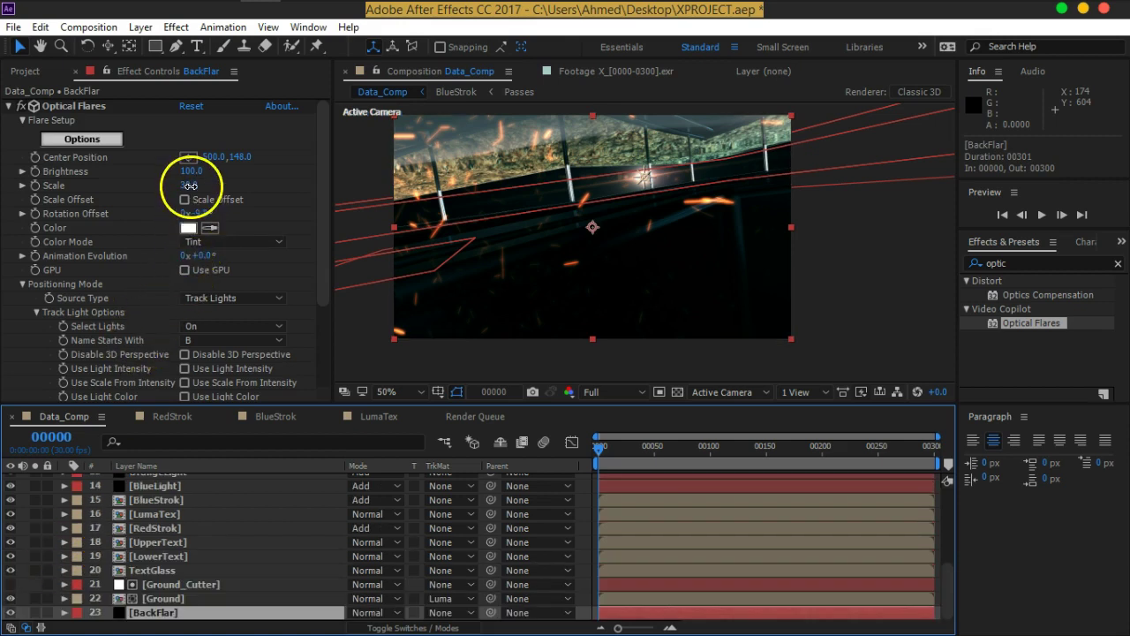
drag(190, 185, 192, 185)
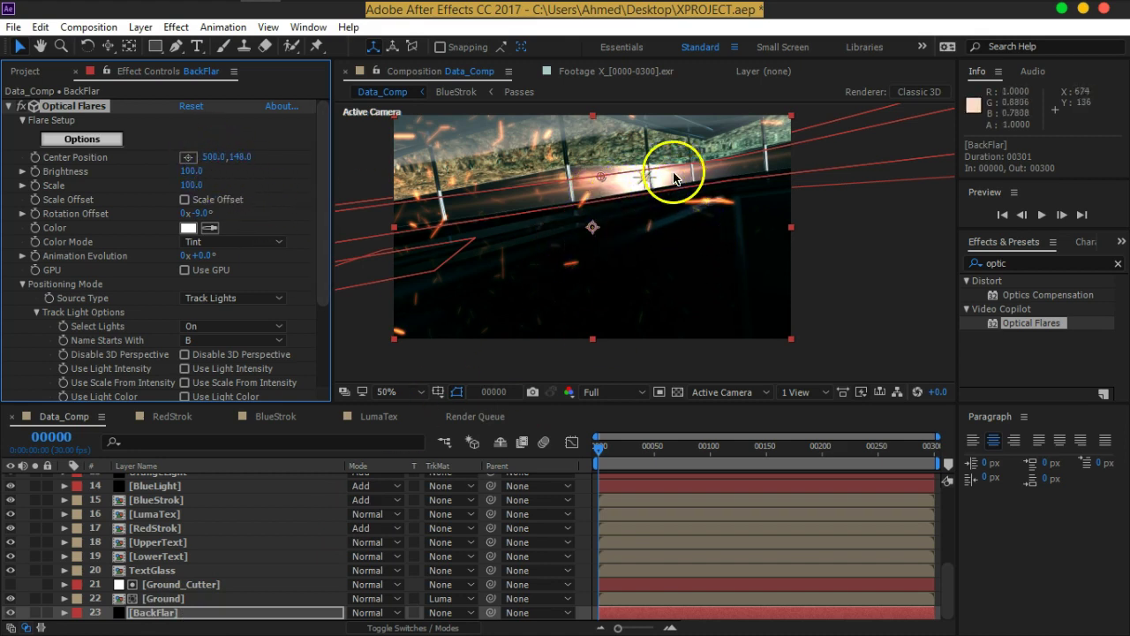
click(280, 184)
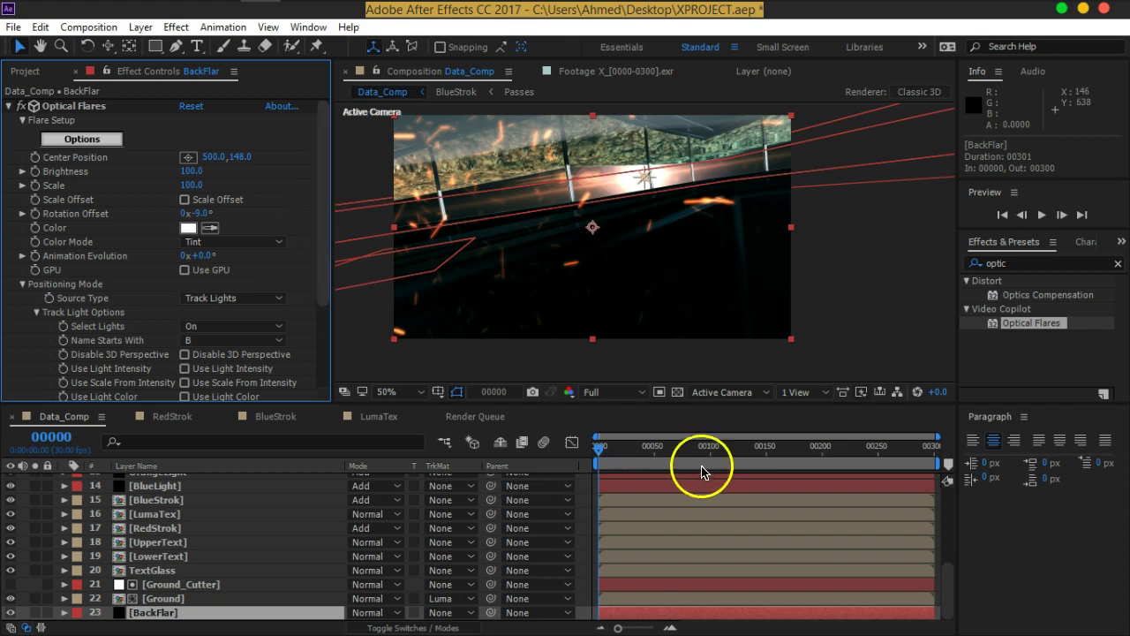
drag(606, 446, 672, 453)
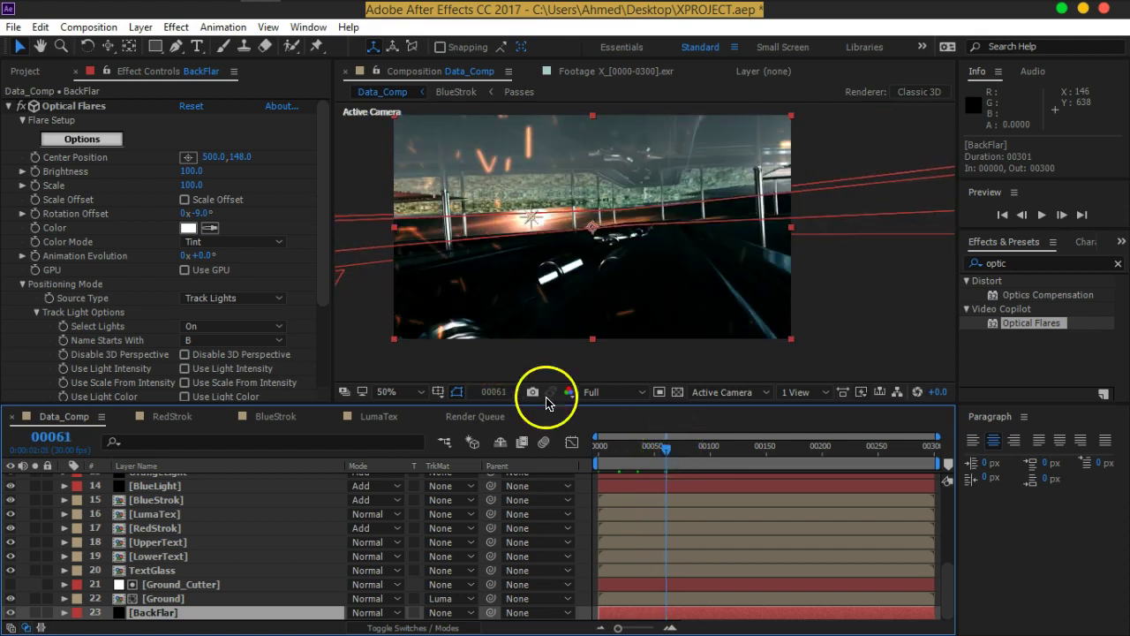
Step: Set BackFlar's Optical Flares Rotation Offset to -3°
click(203, 214)
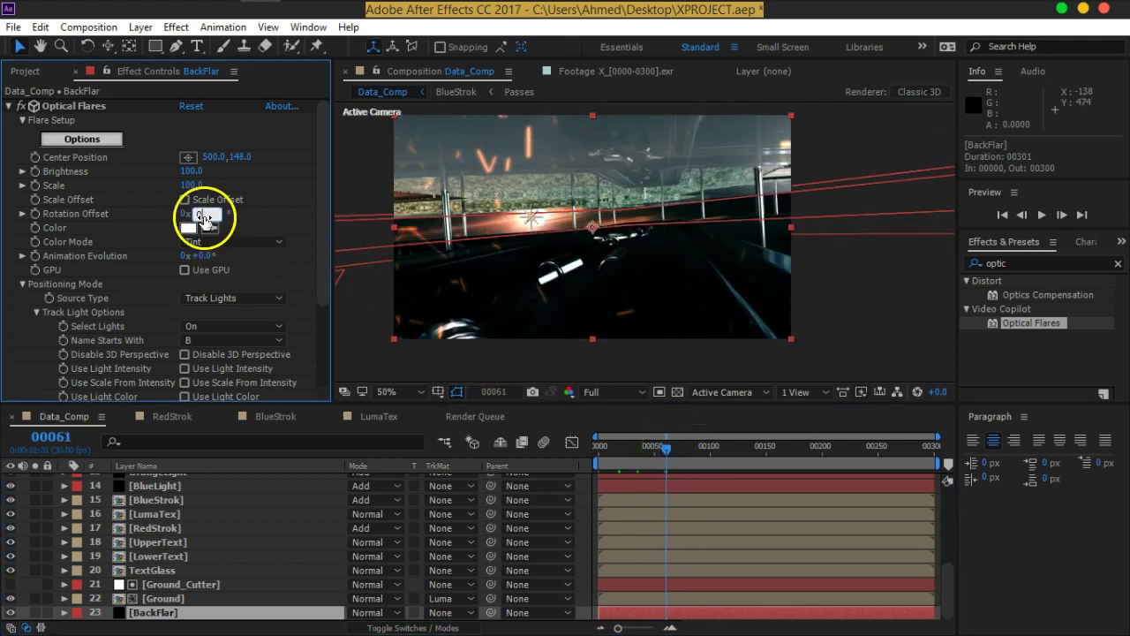
key(Return)
click(205, 216)
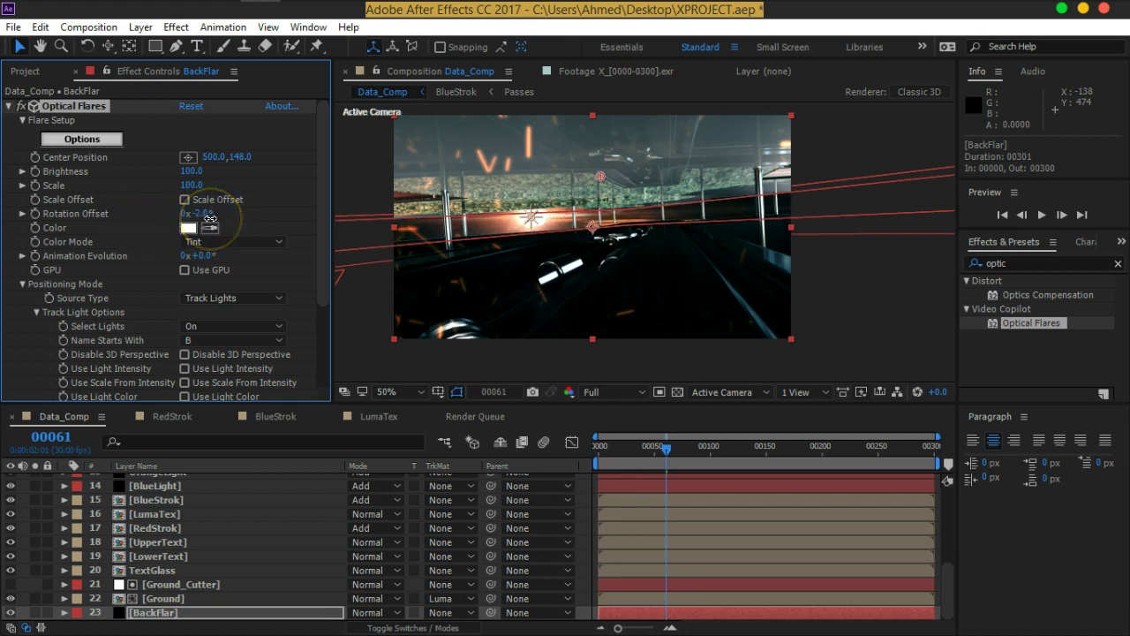
click(529, 221)
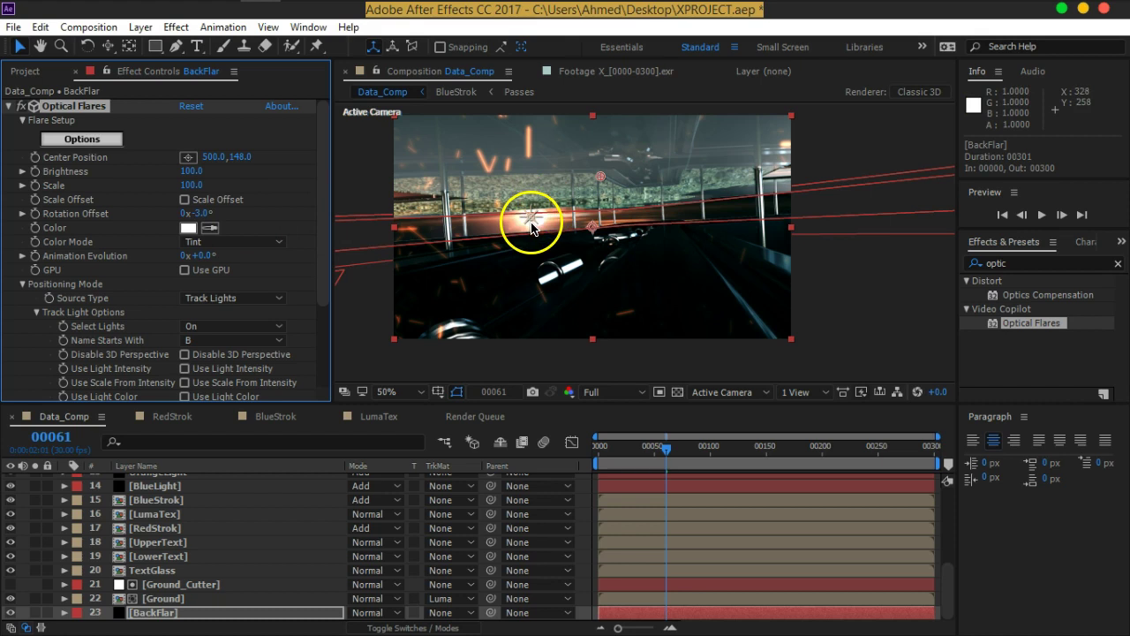
Step: Nudge BackLight 16 units lower to -769.2, -58.4, 400.0 and check the flare follows
click(531, 225)
drag(528, 198, 528, 205)
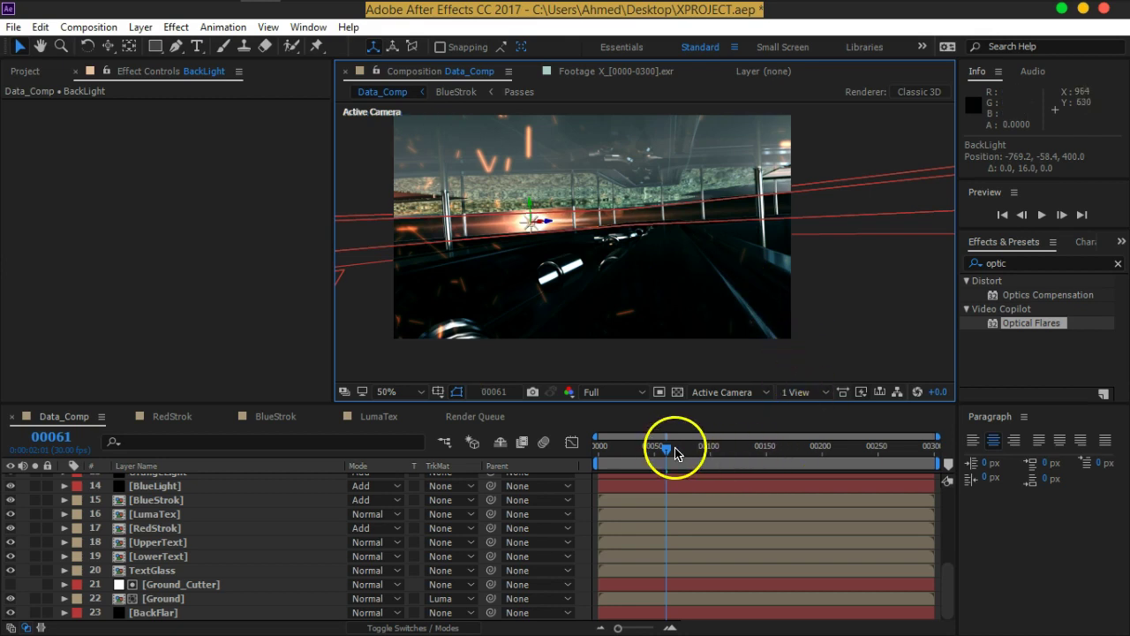
drag(669, 455, 949, 455)
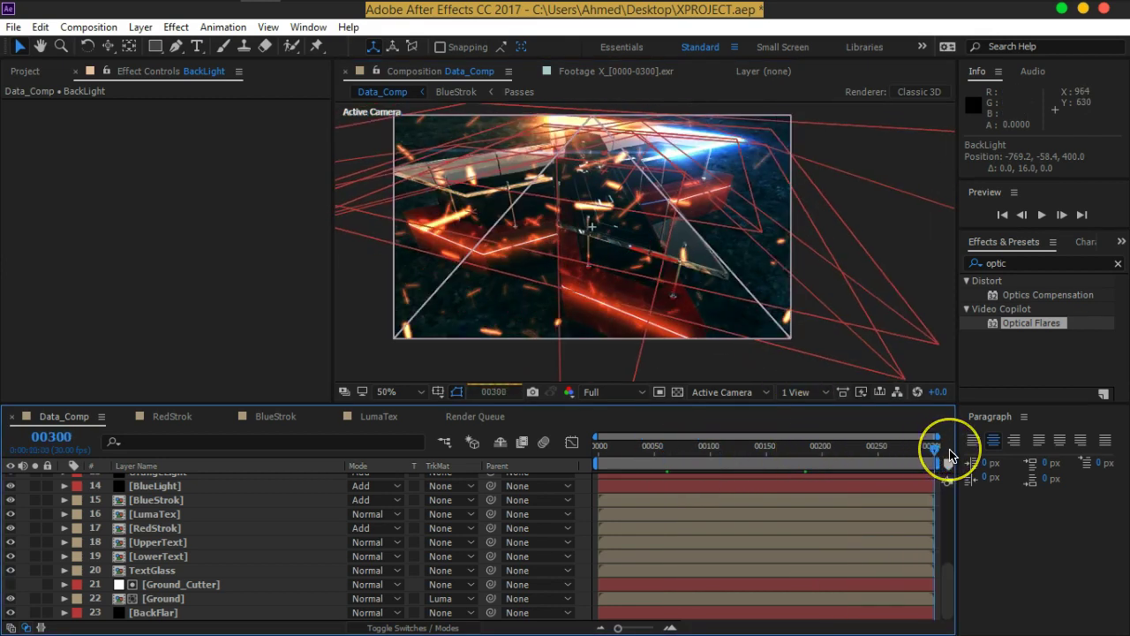
click(588, 252)
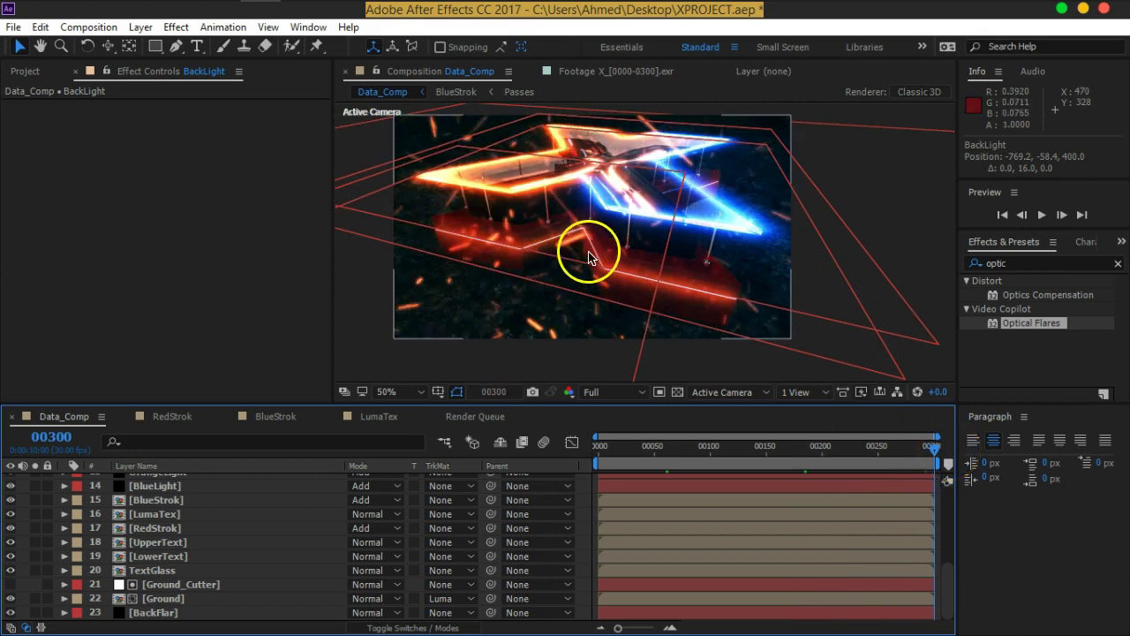
key(comma)
Step: Reveal BackLight's Position property and pan the 50% comp view to bring the light into view
key(period)
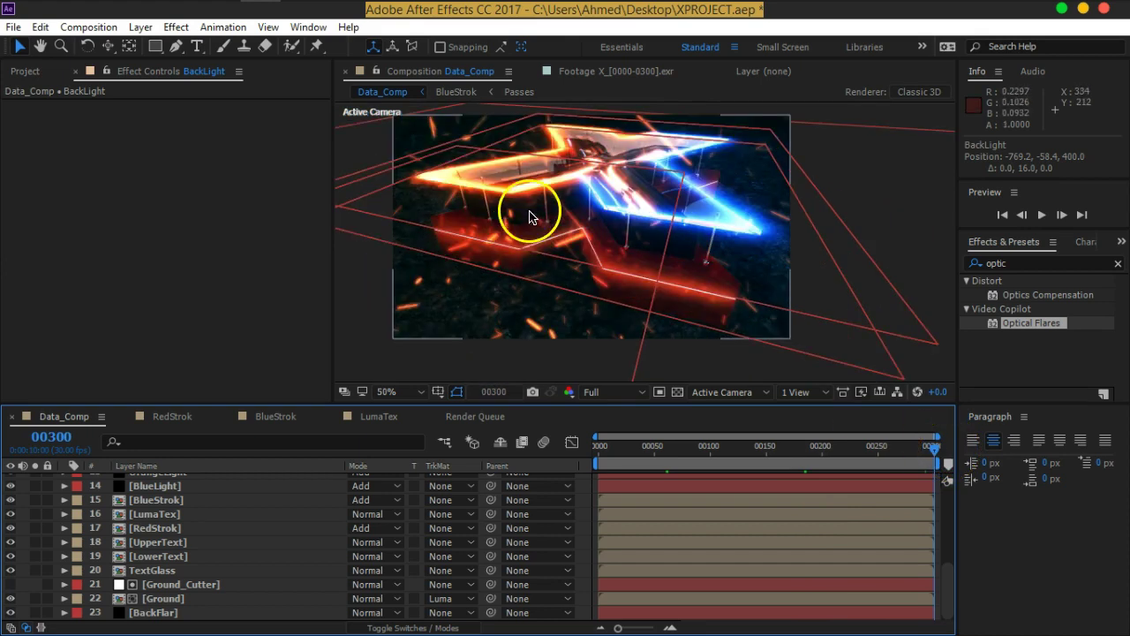
key(period)
scroll(233, 525, up, 5)
key(p)
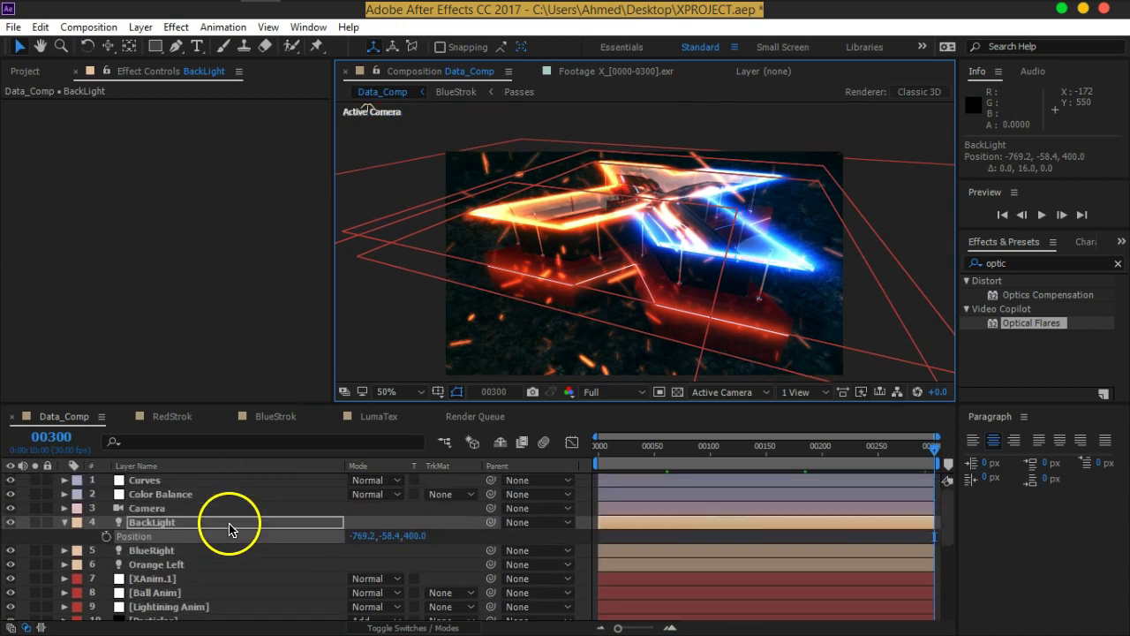
click(135, 536)
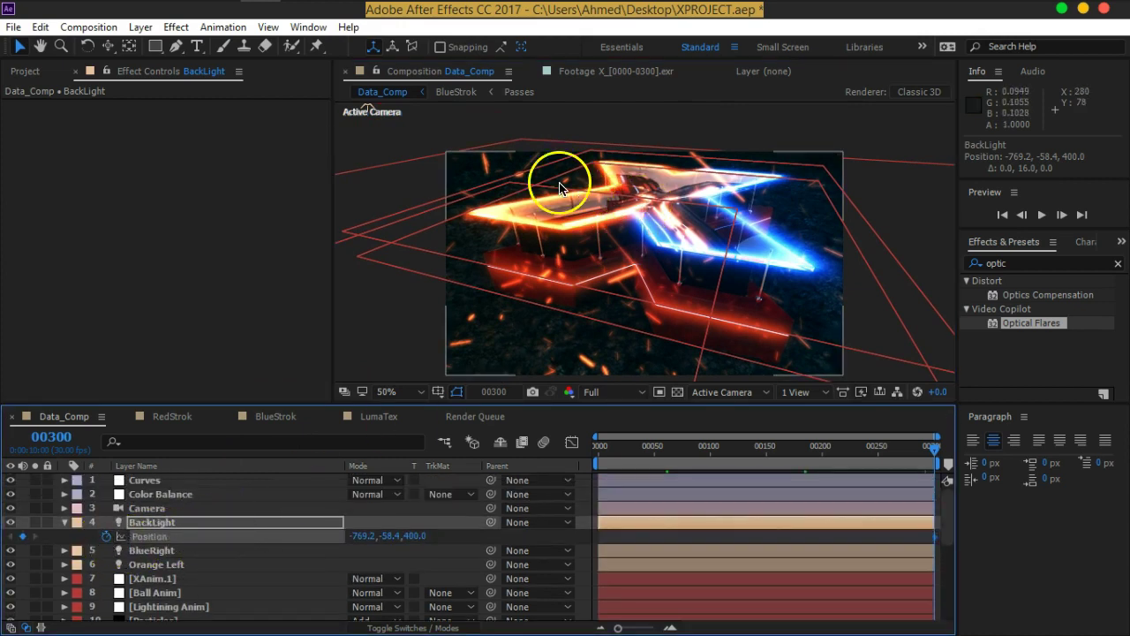
key(h)
mouse_move(561, 183)
mouse_down()
mouse_move(652, 242)
mouse_move(619, 215)
mouse_up()
key(v)
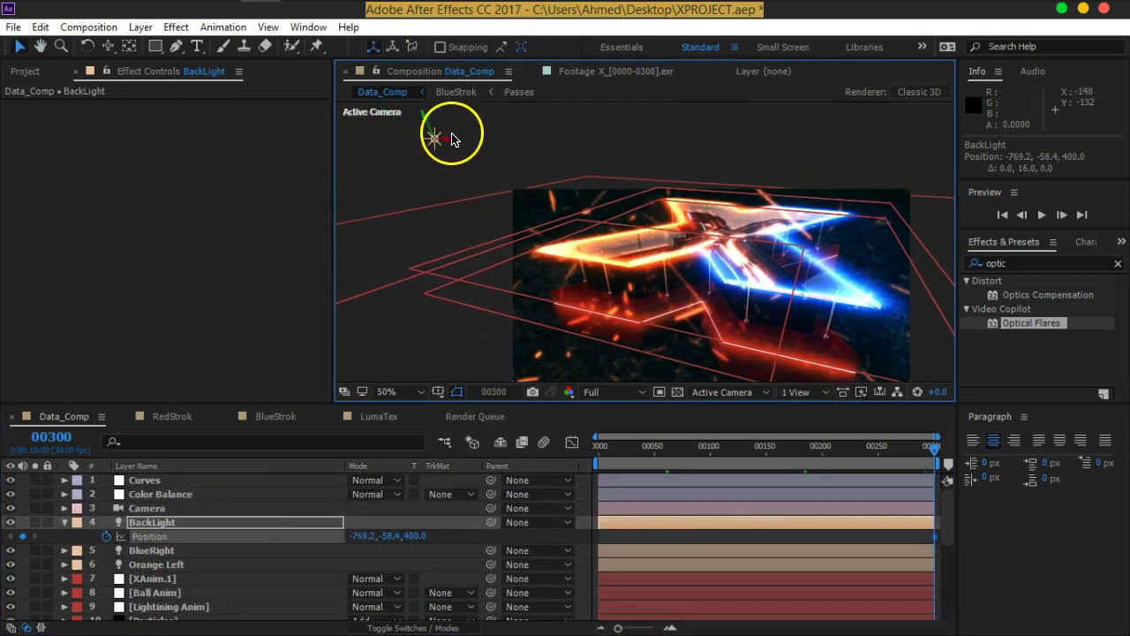
Step: Drag BackLight at frame 300 to Position -270.4, 6.2, 175.6 near the top-left corner
mouse_move(432, 121)
mouse_down()
mouse_move(495, 191)
mouse_move(591, 202)
mouse_move(532, 200)
mouse_up()
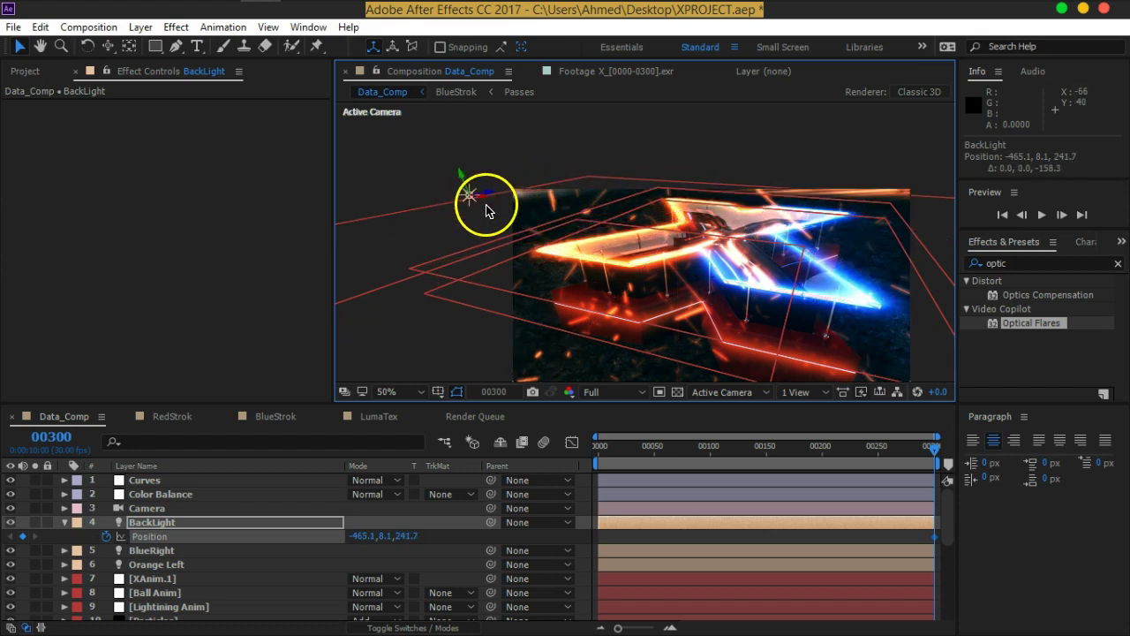
click(489, 208)
click(469, 202)
click(473, 200)
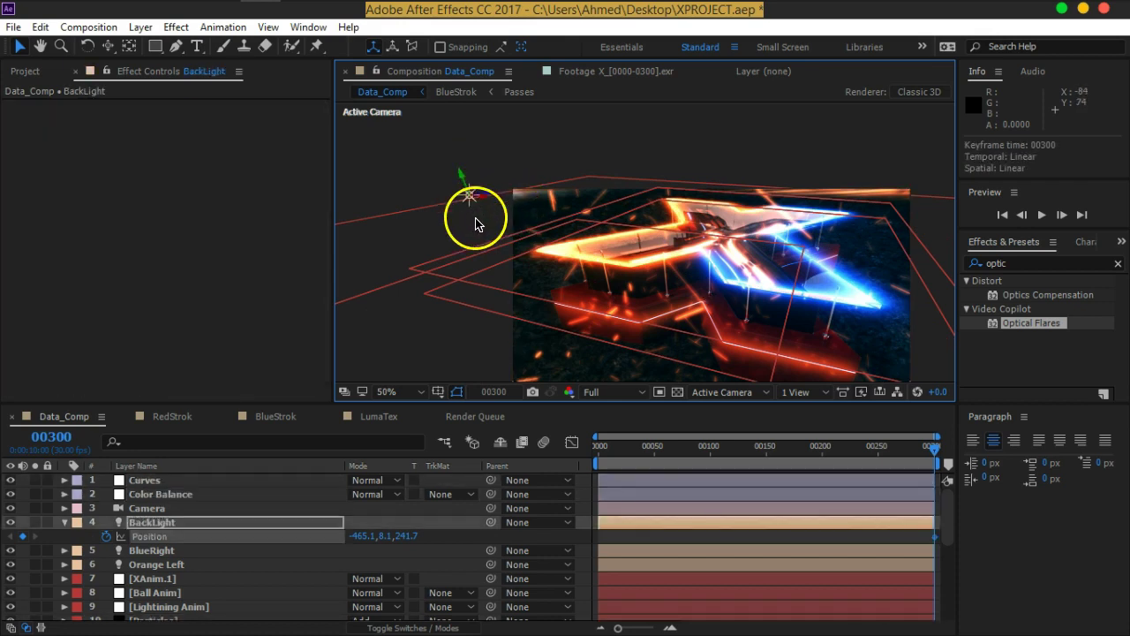
mouse_move(481, 203)
mouse_down()
mouse_move(558, 224)
mouse_move(538, 180)
mouse_move(534, 191)
mouse_move(551, 202)
mouse_move(507, 227)
mouse_move(561, 231)
mouse_up()
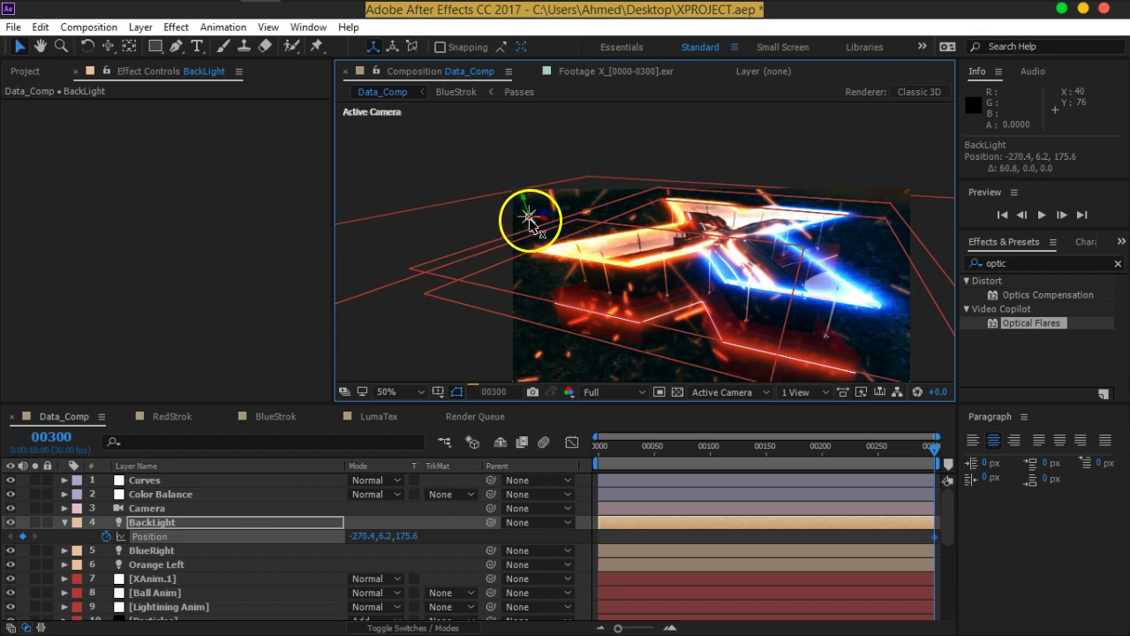
drag(936, 454, 837, 451)
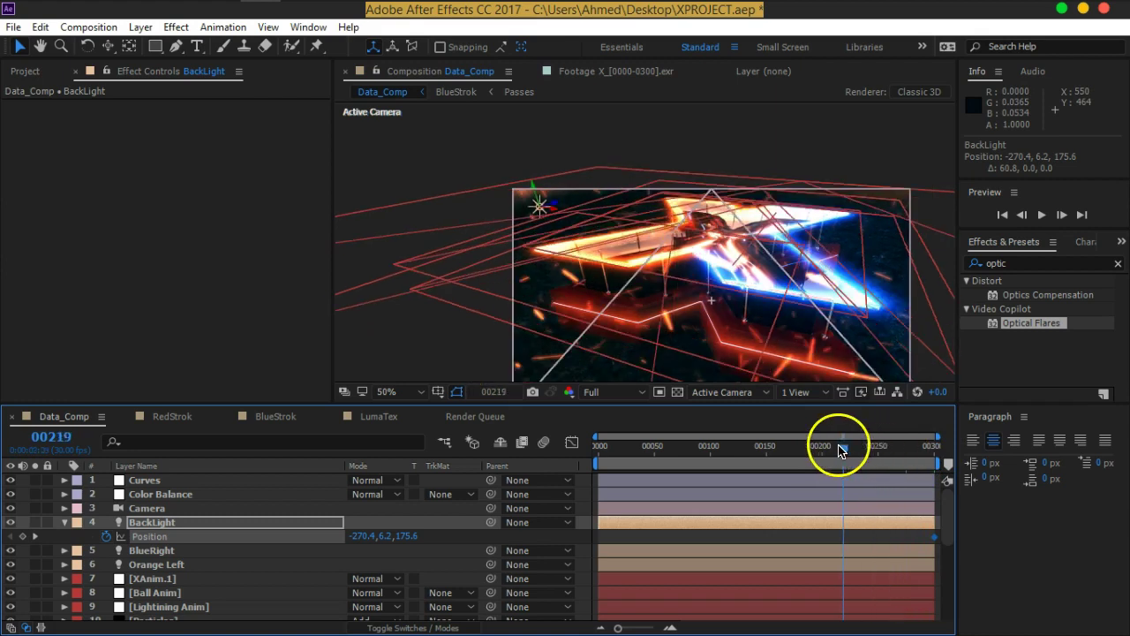
Step: At frame 00169, raise BackLight to Y -36.4, adding a Position keyframe
click(787, 448)
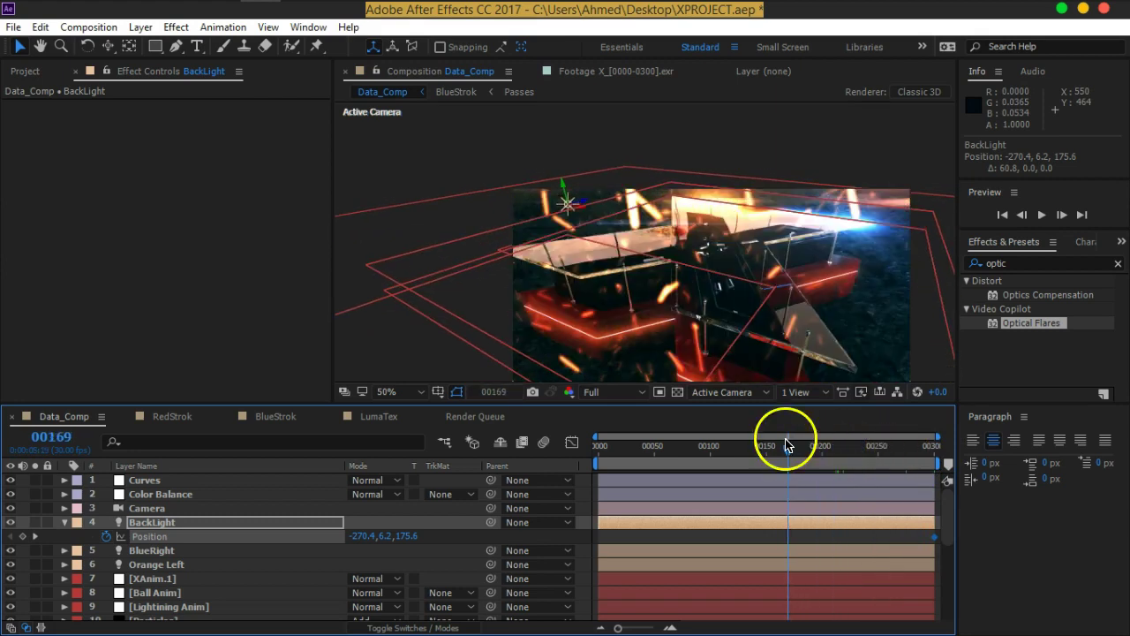
drag(564, 189, 565, 169)
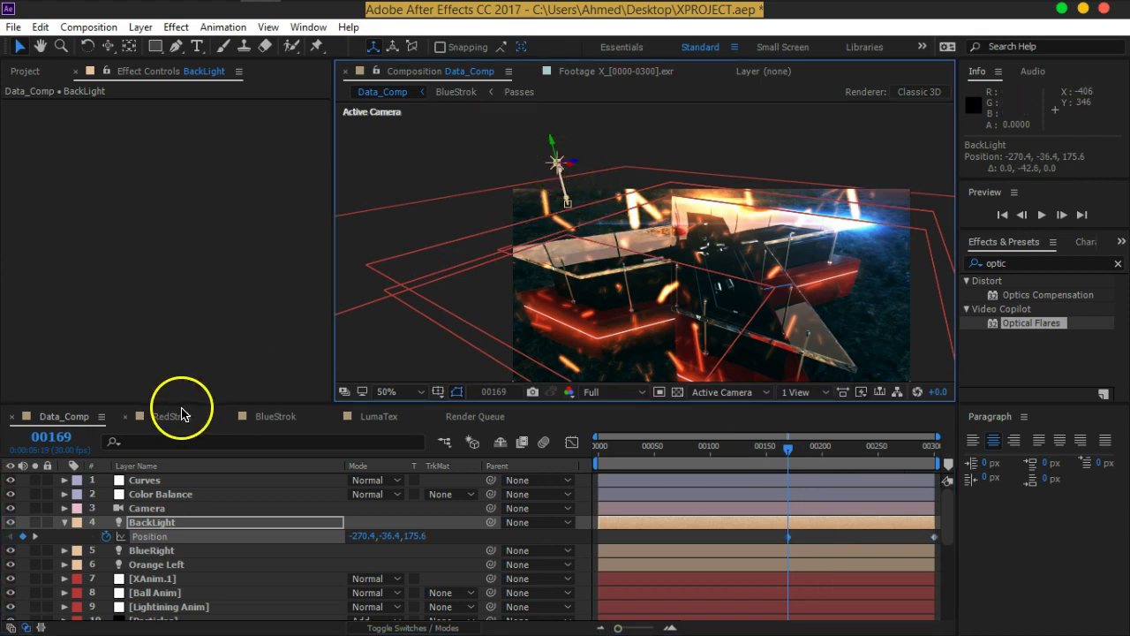
click(66, 536)
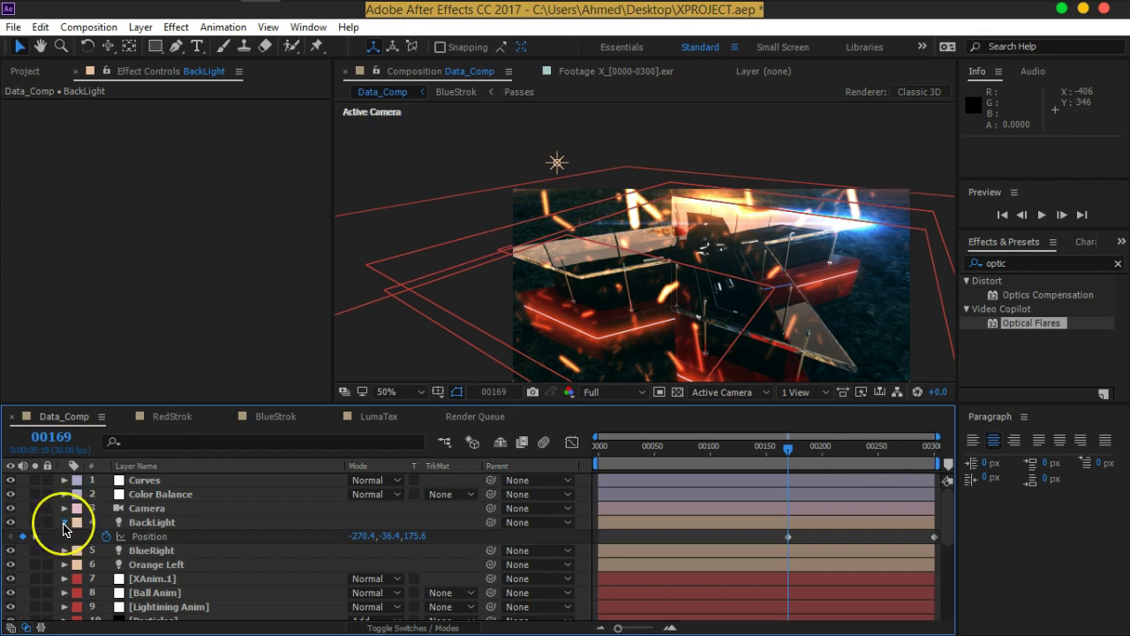
Step: Select BackFlar, moving it above Ground_Cutter, and go to frame 00300
scroll(65, 530, down, 5)
drag(162, 618, 162, 585)
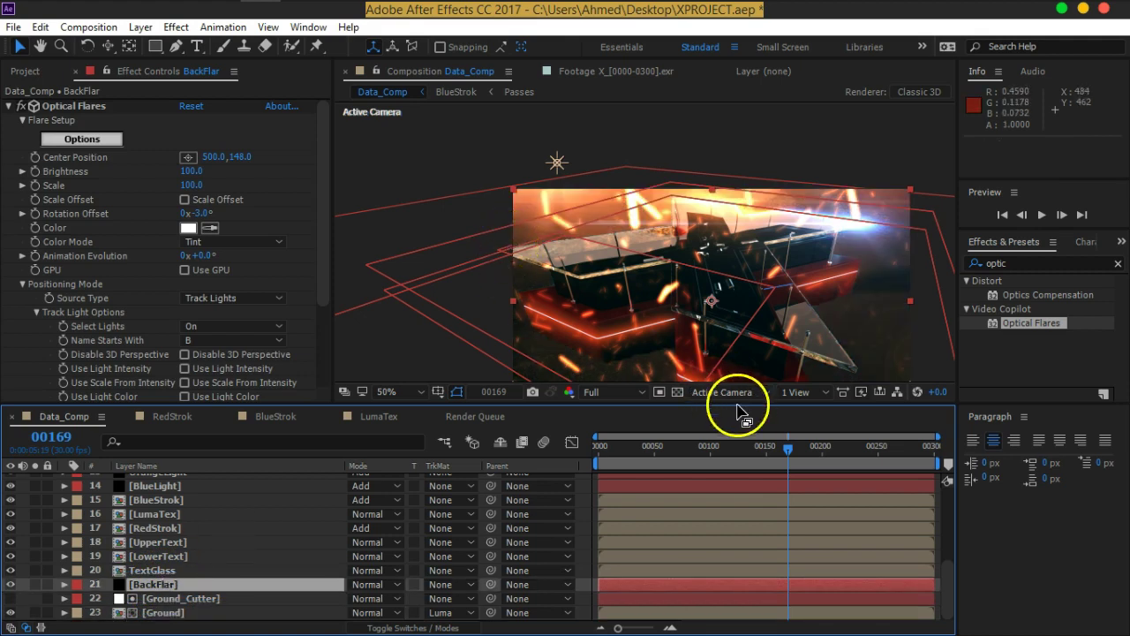
drag(789, 448, 958, 438)
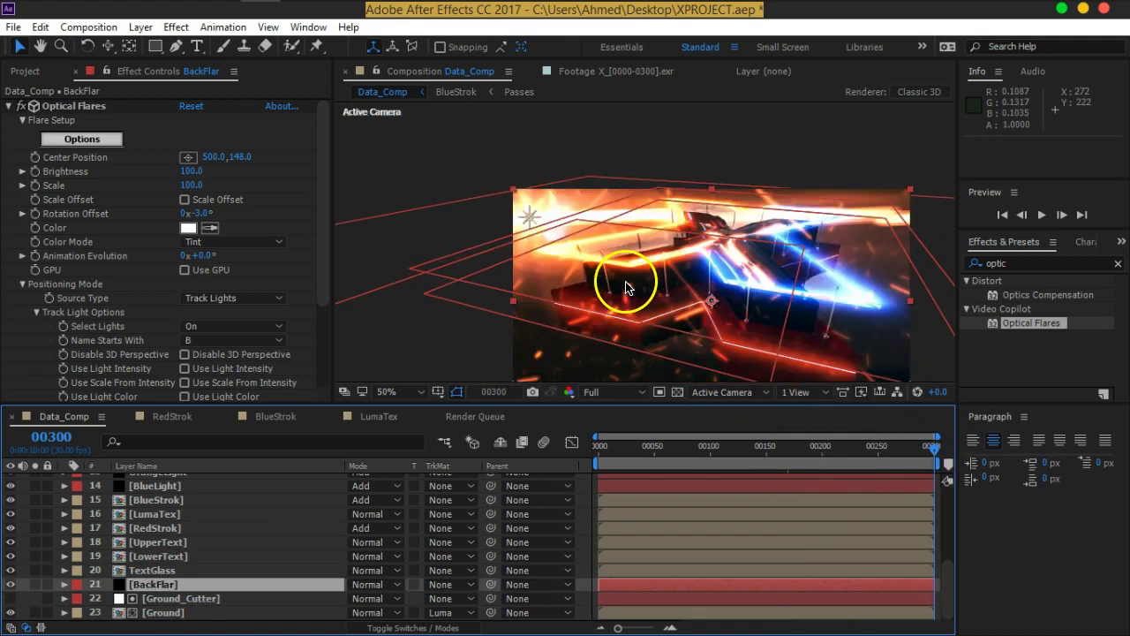
scroll(197, 519, up, 3)
scroll(189, 526, up, 3)
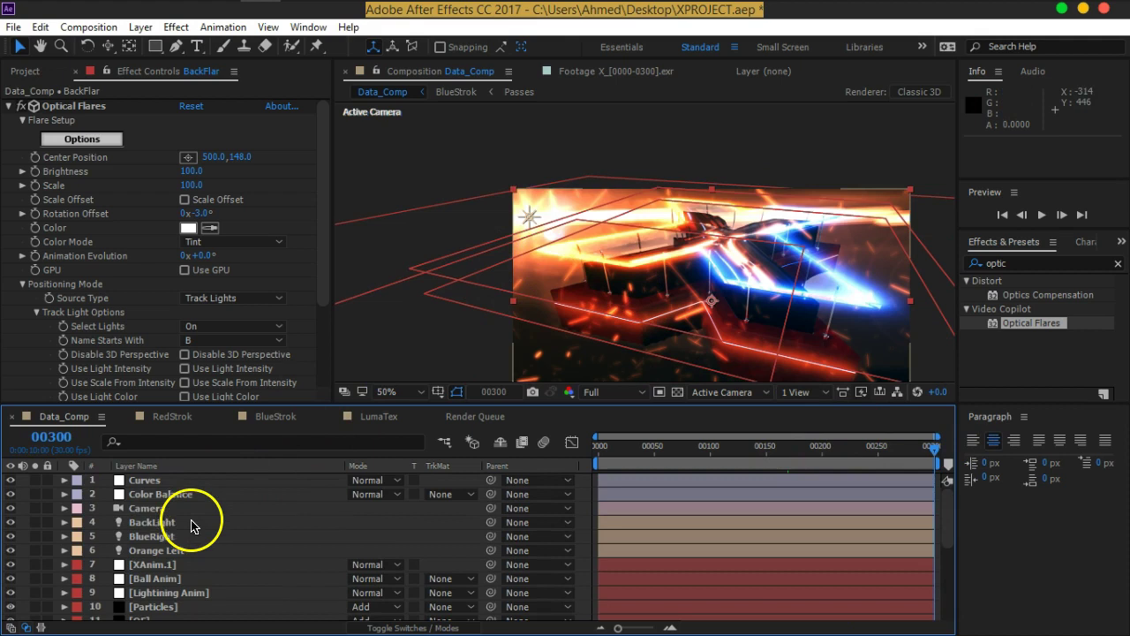
Step: Delete BackLight's middle Position keyframe and set the final-frame light to Y -23.0
click(168, 525)
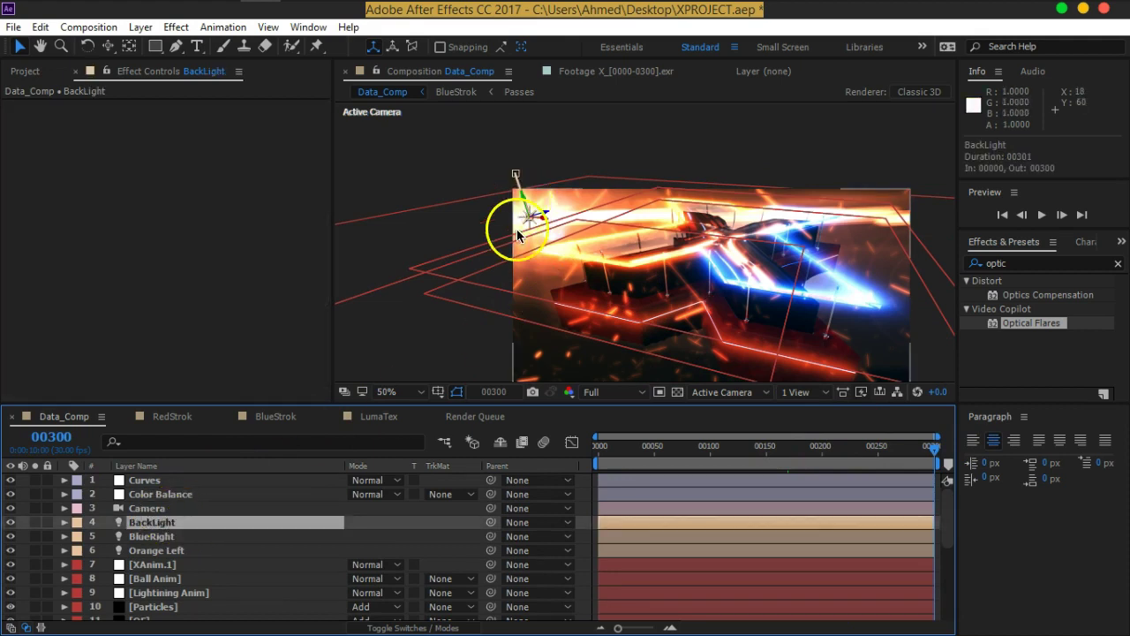
key(p)
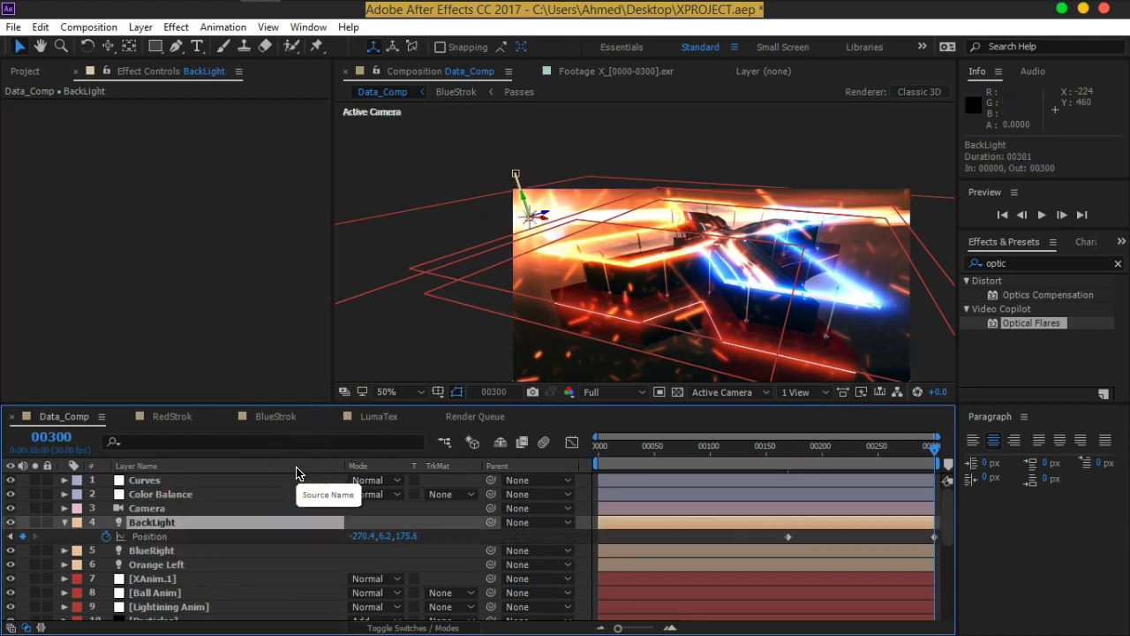
click(788, 536)
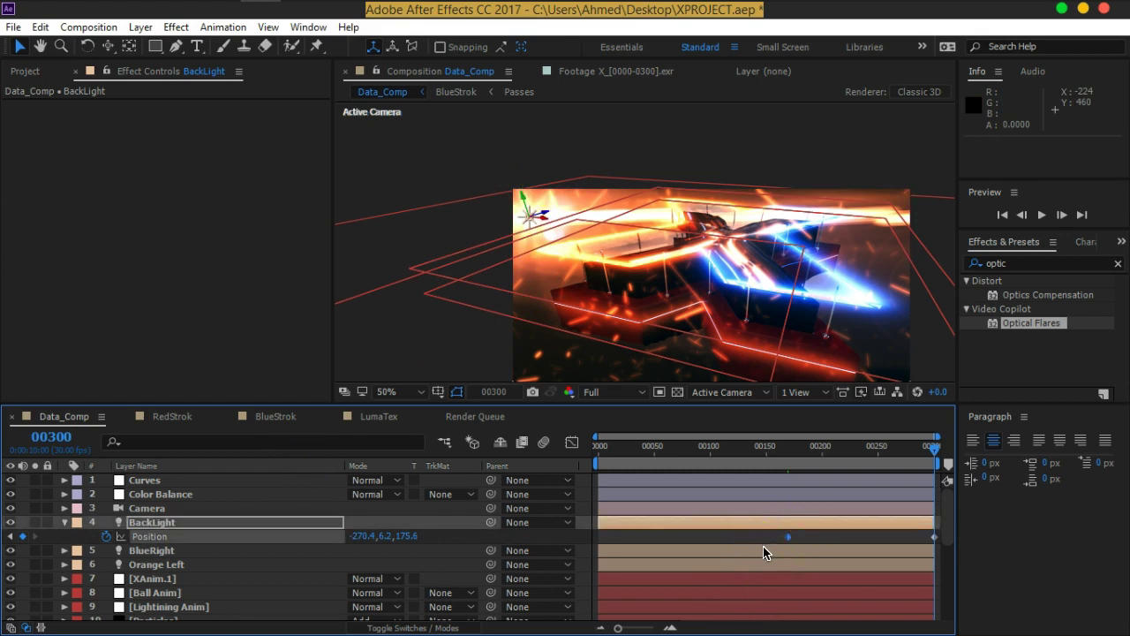
key(Delete)
click(537, 201)
drag(522, 190, 522, 183)
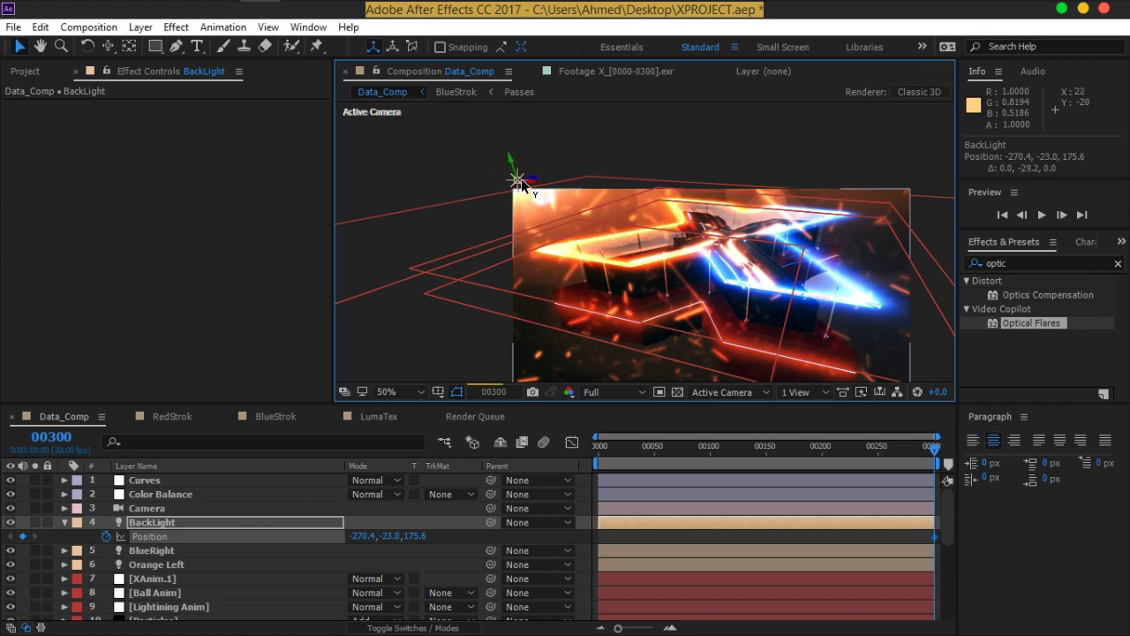
drag(522, 182, 522, 186)
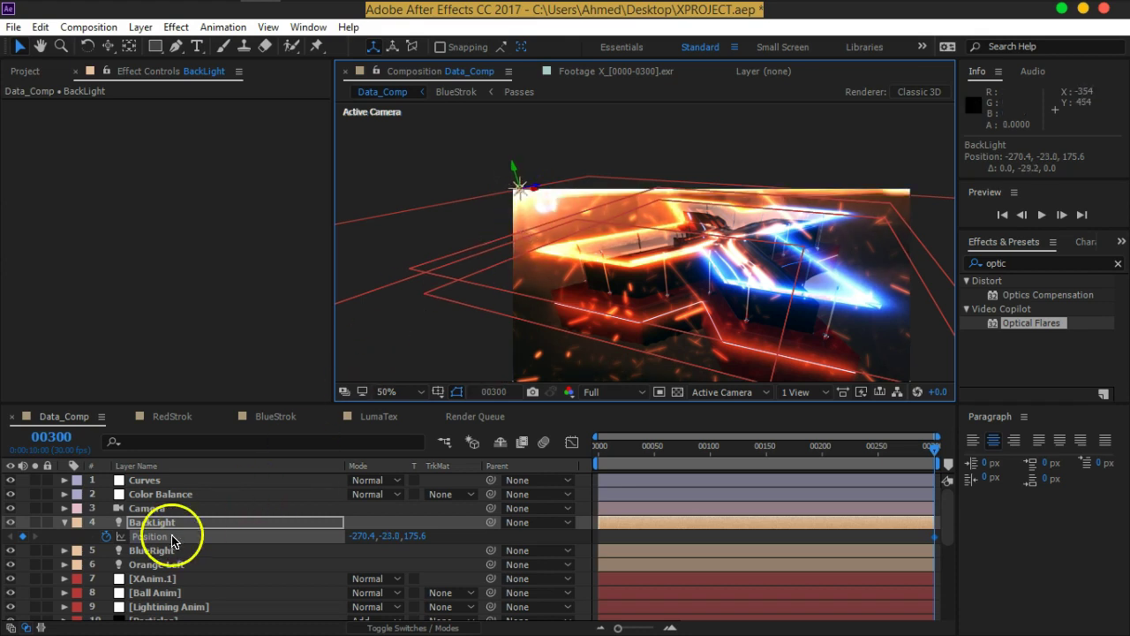
Step: Key the light at frame 0 to Y -52.8 and at 00148 to Y -117.1, then review
drag(935, 453, 714, 467)
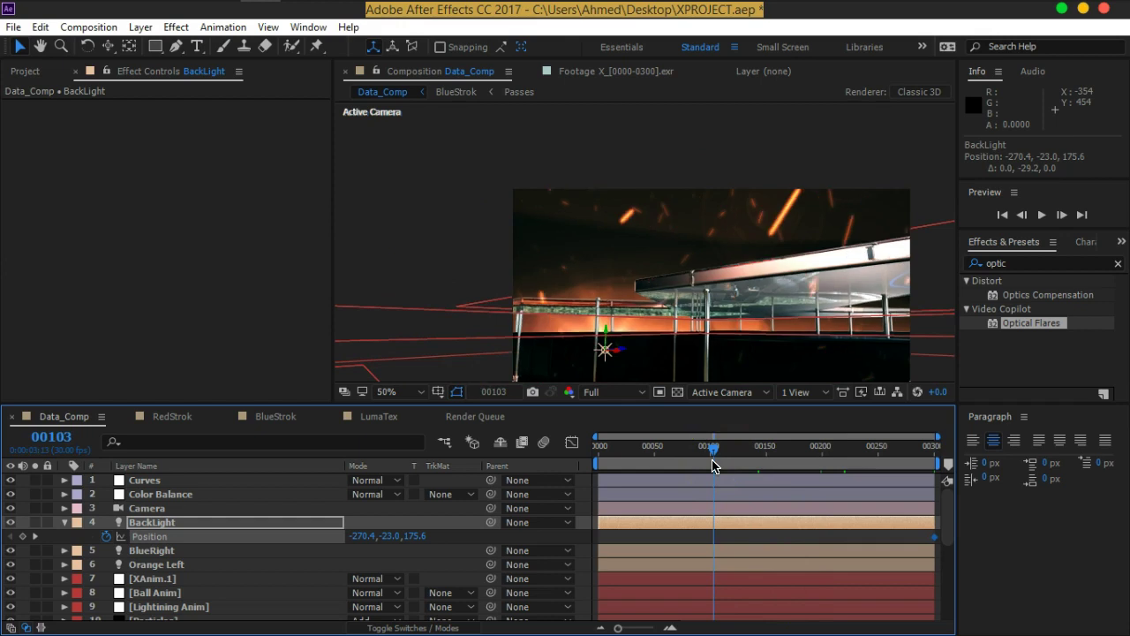
drag(678, 469, 600, 468)
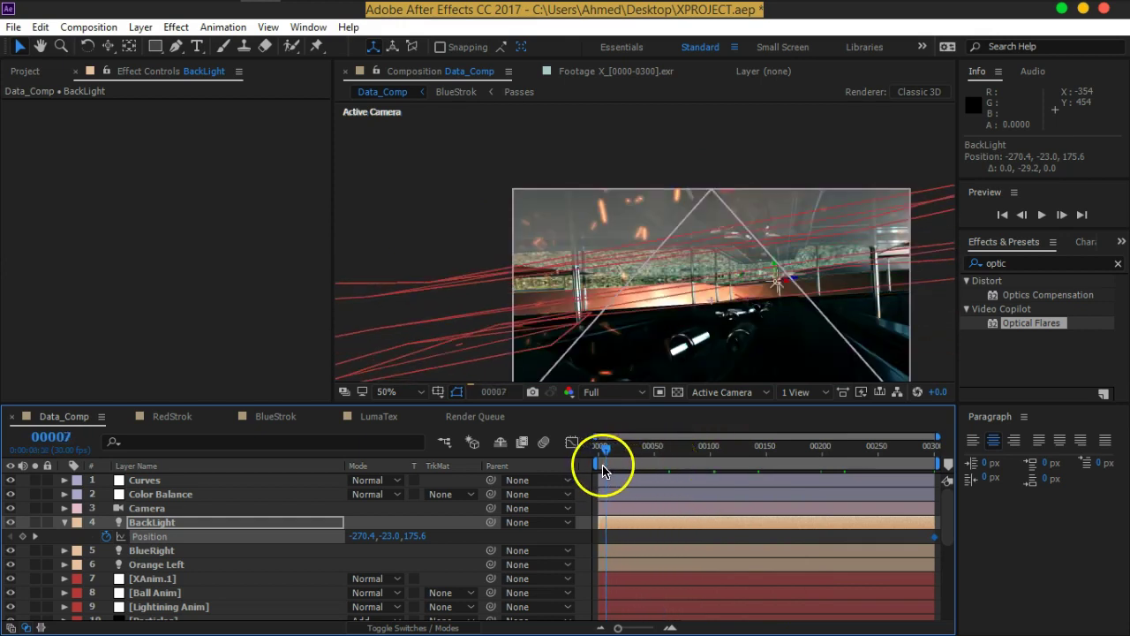
drag(779, 282, 777, 256)
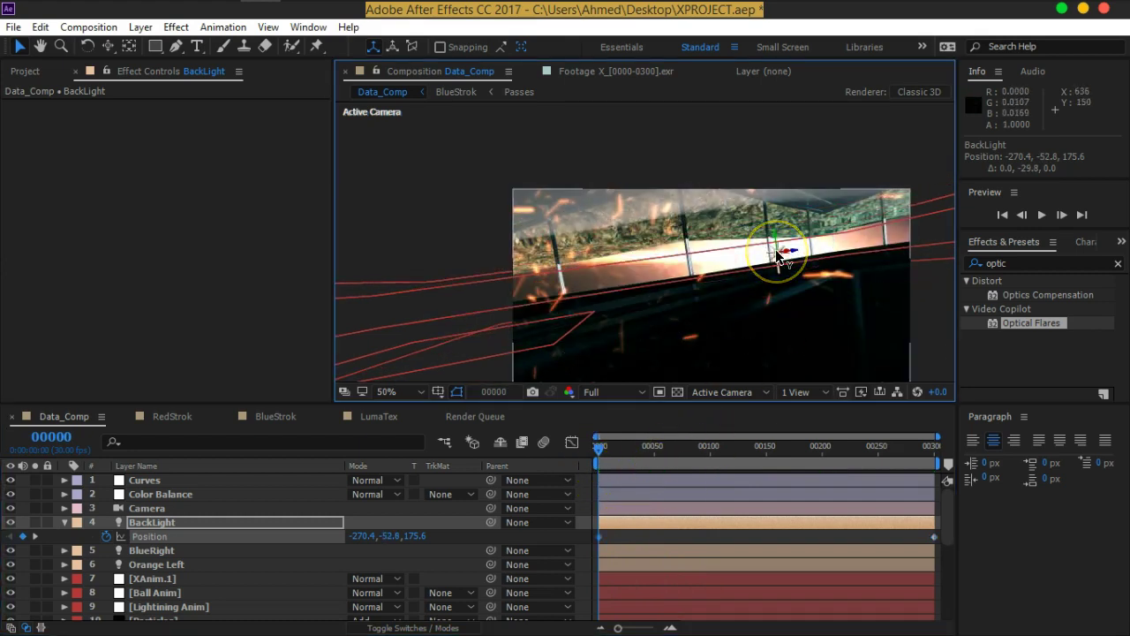
drag(600, 453, 765, 455)
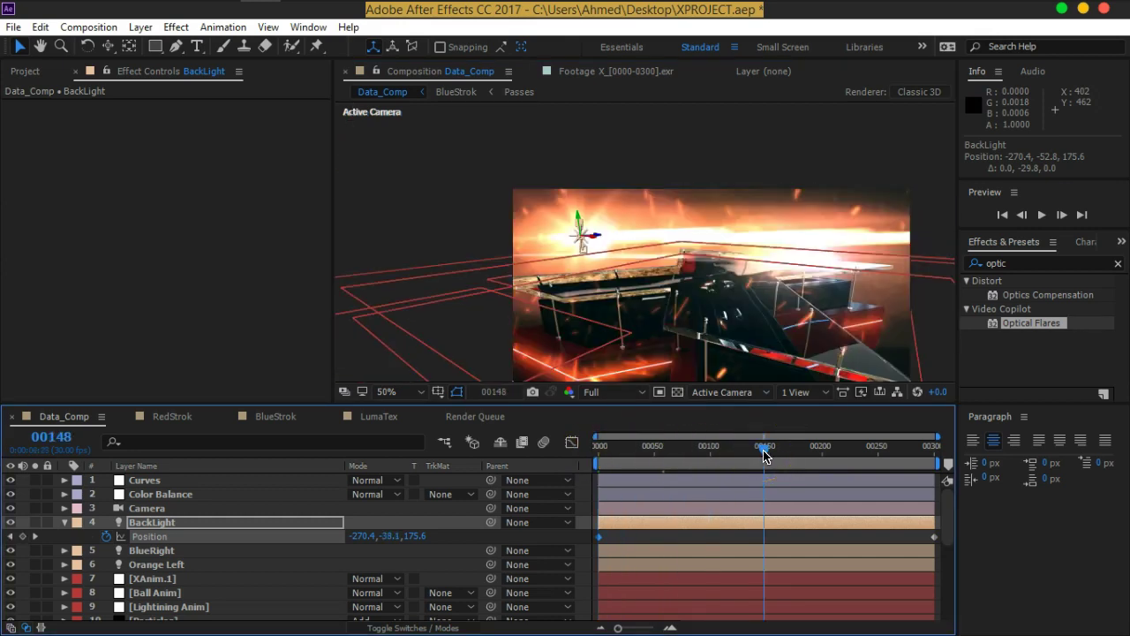
drag(577, 231, 579, 194)
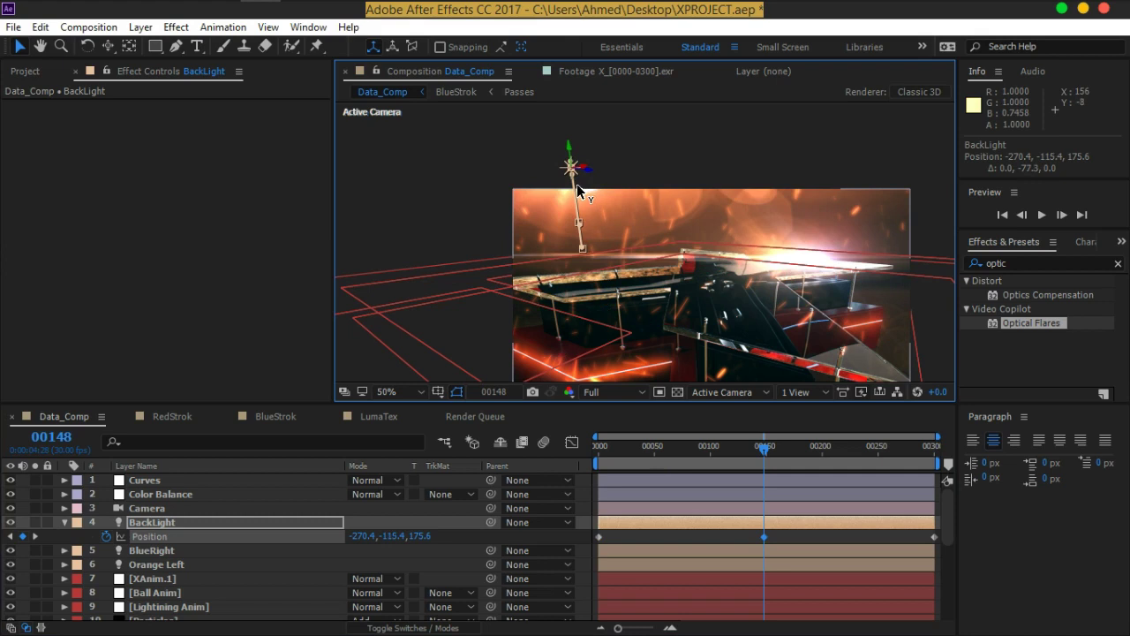
drag(576, 188, 588, 219)
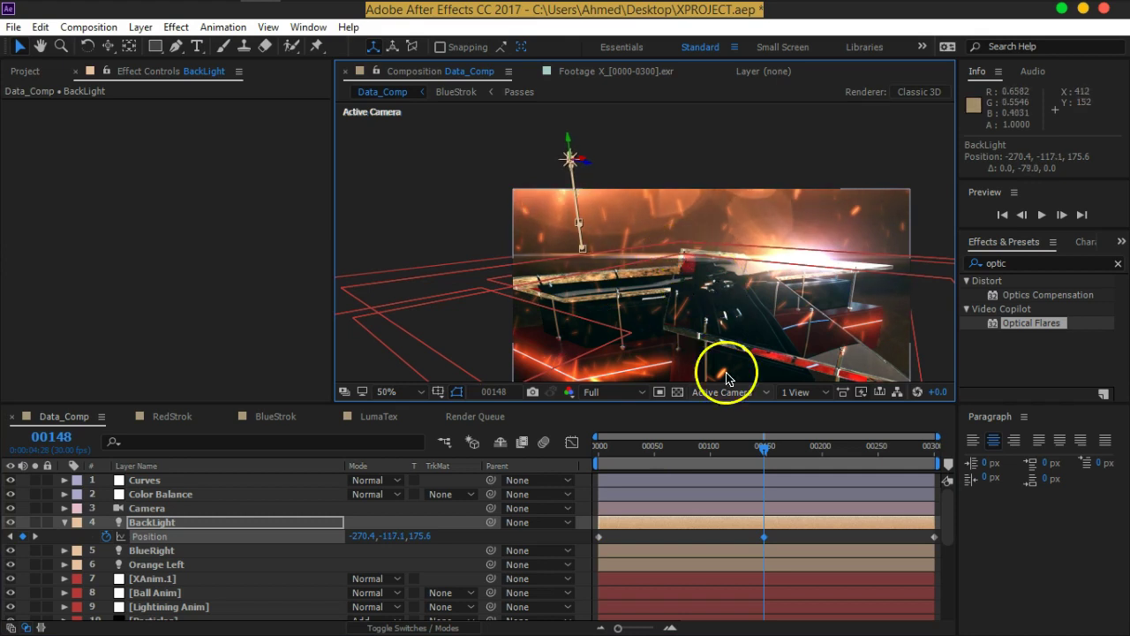
mouse_move(759, 453)
mouse_down()
mouse_move(711, 454)
mouse_move(925, 451)
mouse_up()
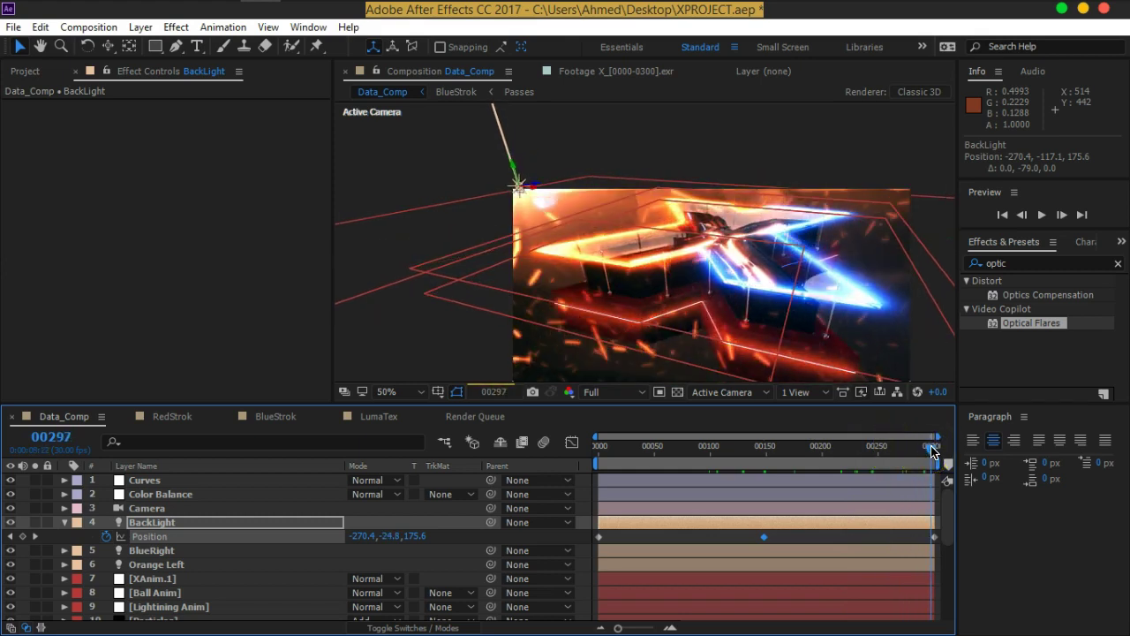
Step: Change BackFlar's Optical Flares Scale from 100 to 60 and inspect the smaller flare at 100% zoom
scroll(181, 574, down, 5)
click(172, 584)
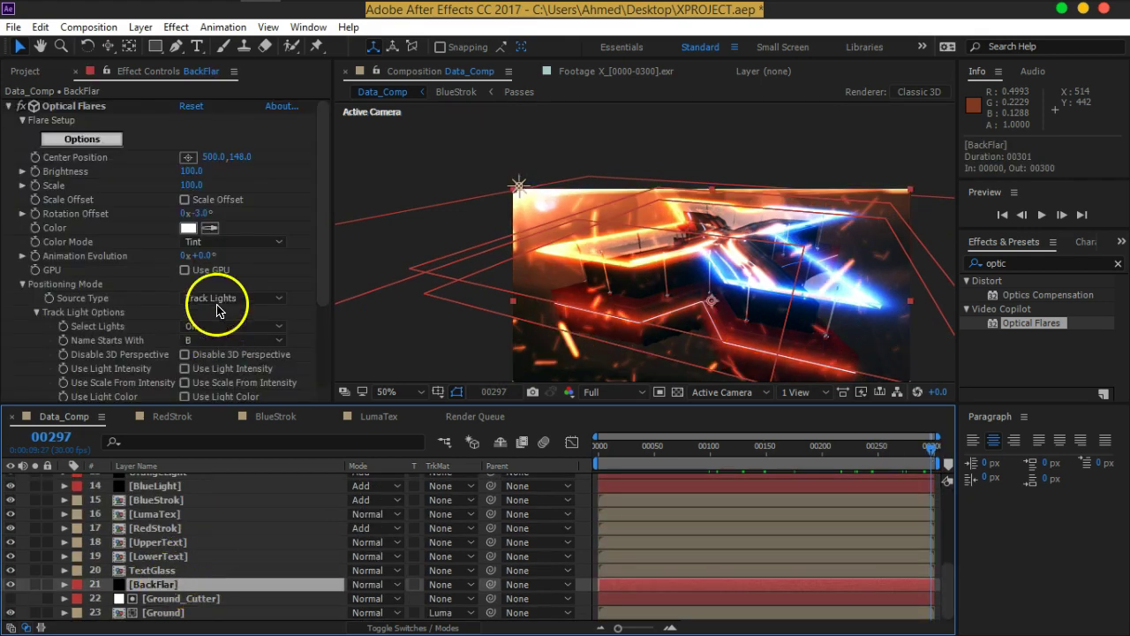
click(192, 185)
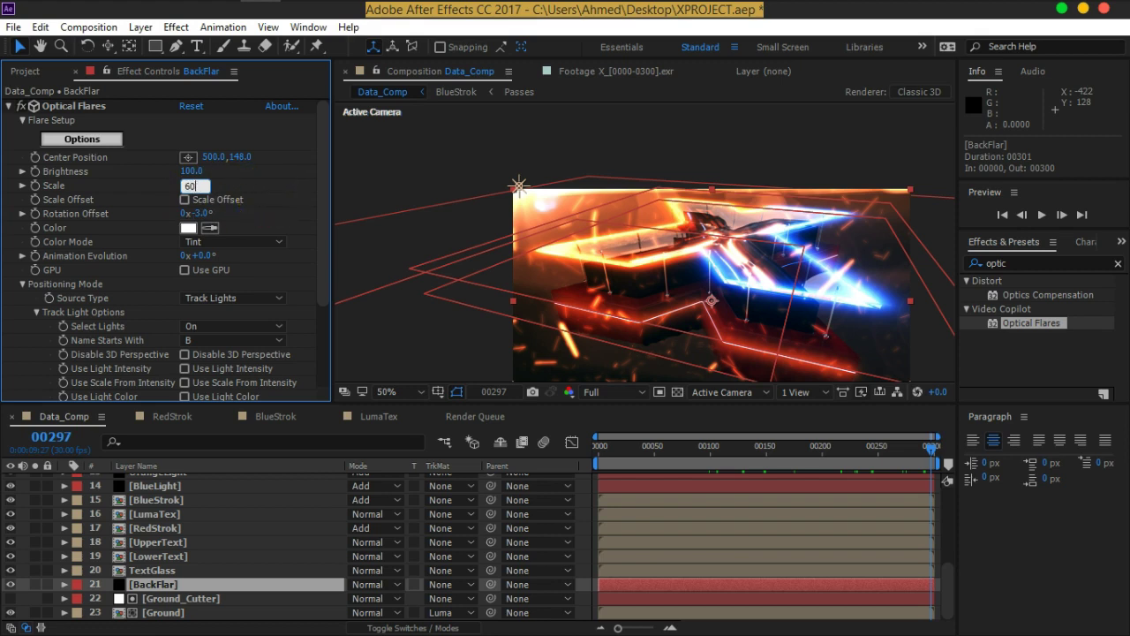
click(268, 200)
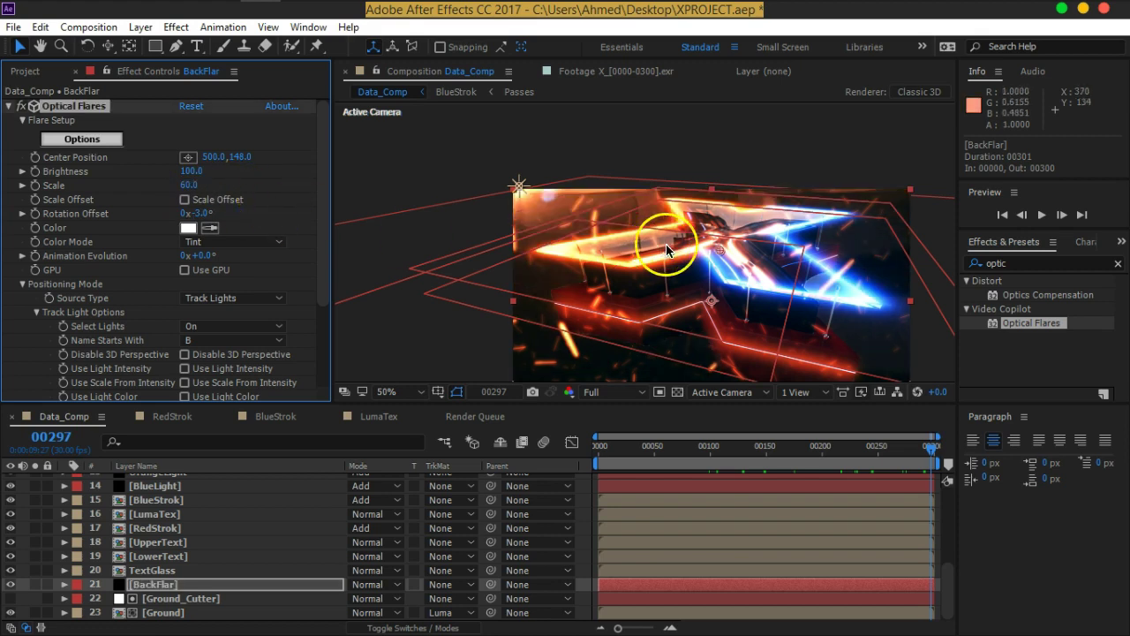
key(period)
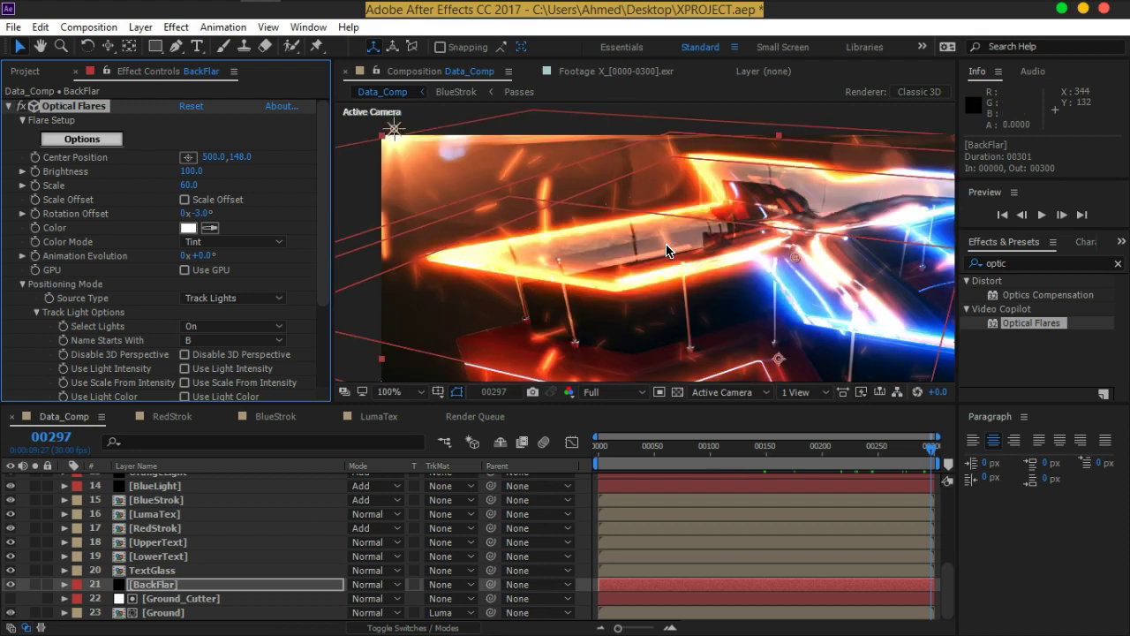
mouse_move(787, 345)
mouse_down()
mouse_move(678, 224)
mouse_move(812, 292)
mouse_up()
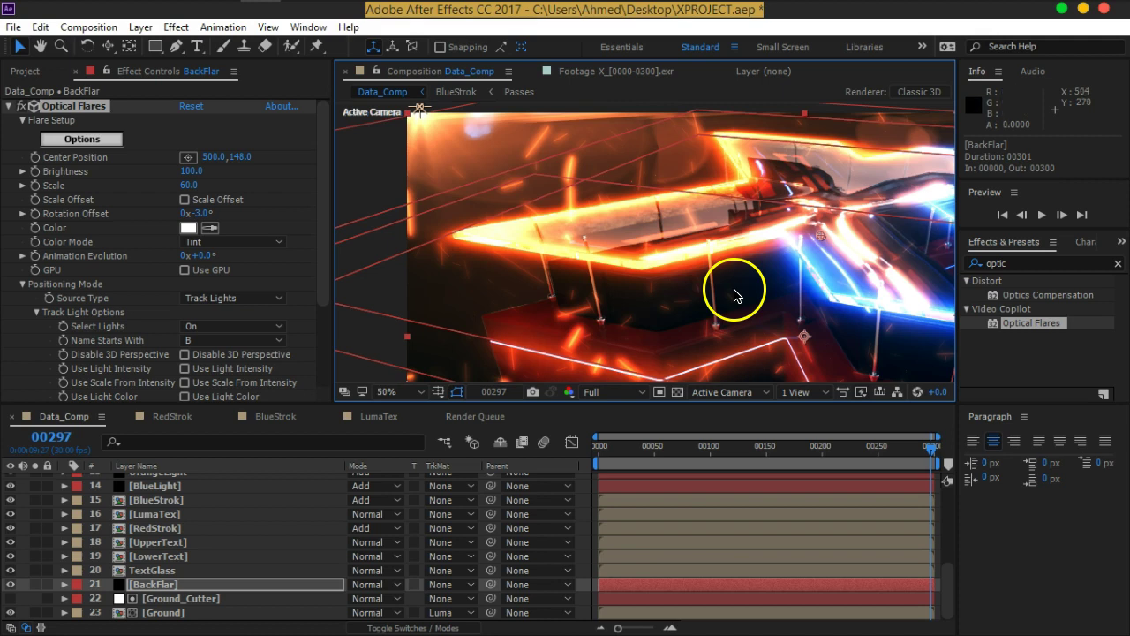
key(Home)
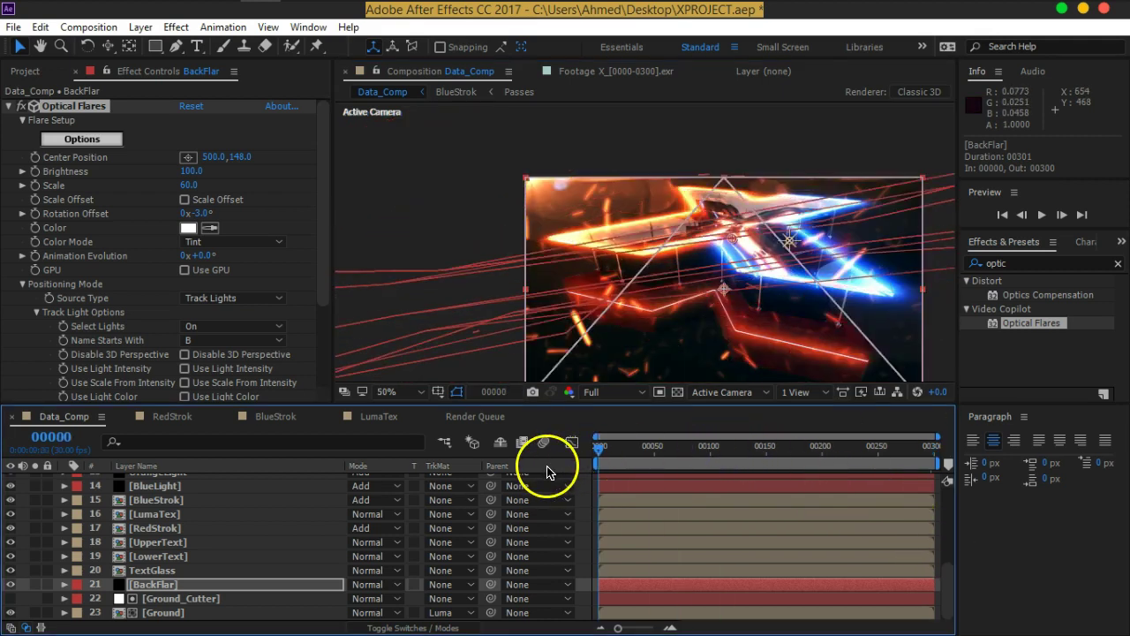
Step: Duplicate the BackFlar layer and rename the copy 'Front'
drag(782, 303, 585, 348)
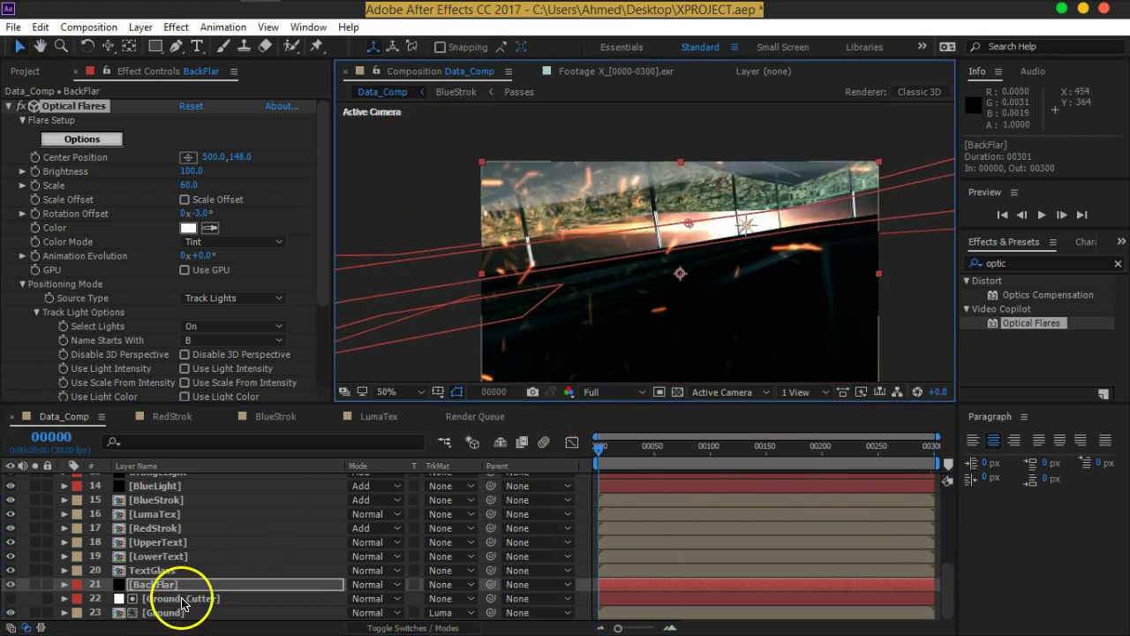
click(185, 587)
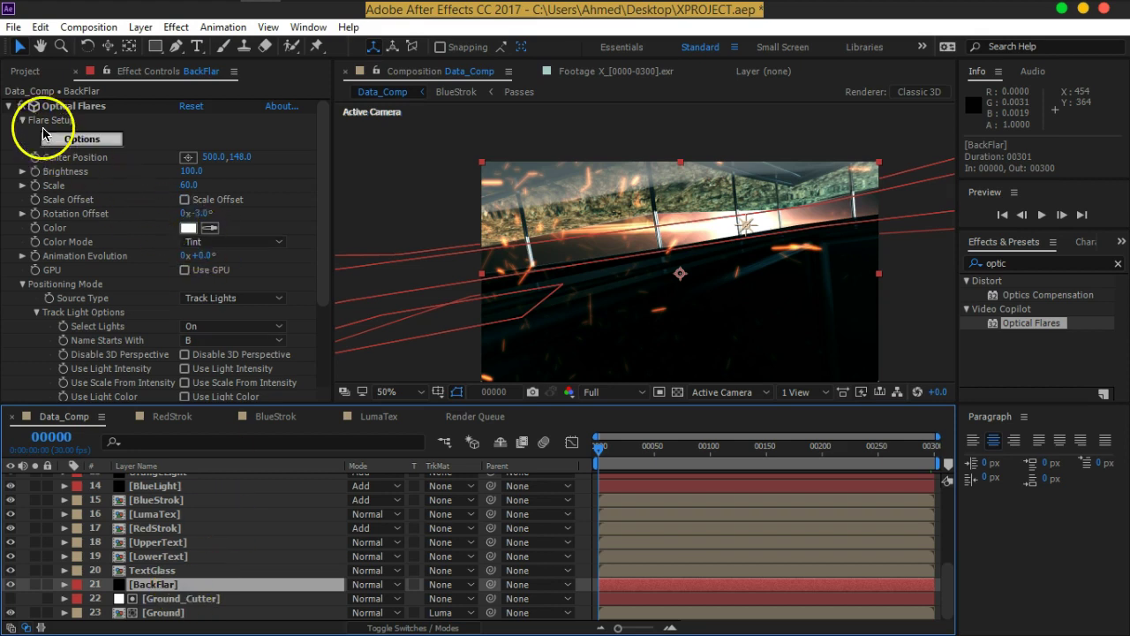
click(9, 107)
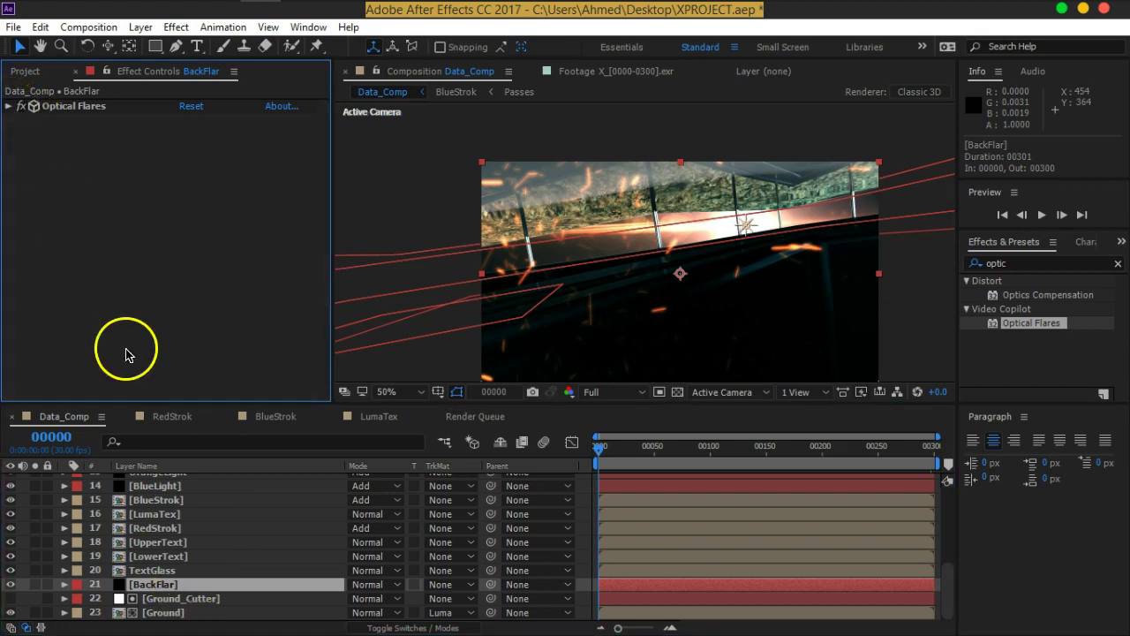
click(179, 588)
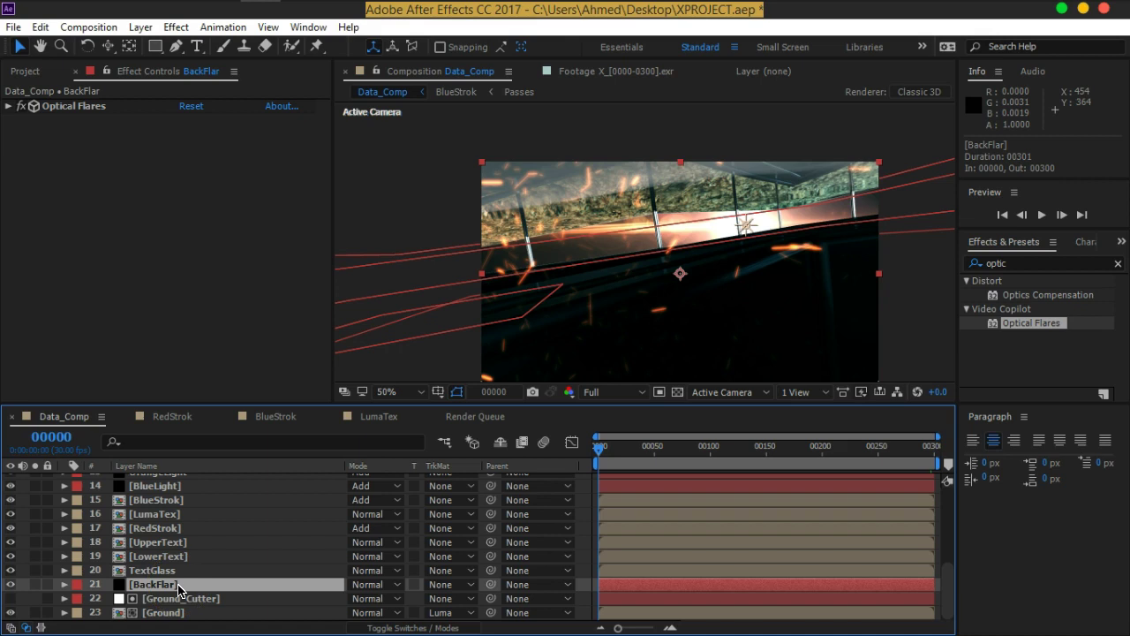
key(ctrl+d)
key(Return)
text(F)
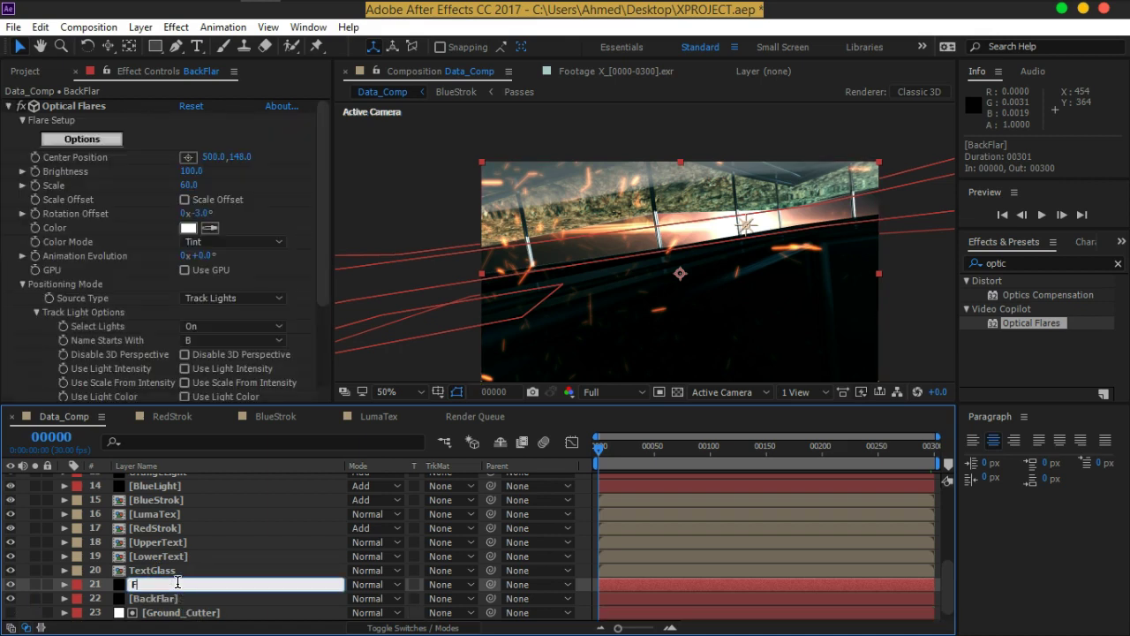
text(ront)
key(Return)
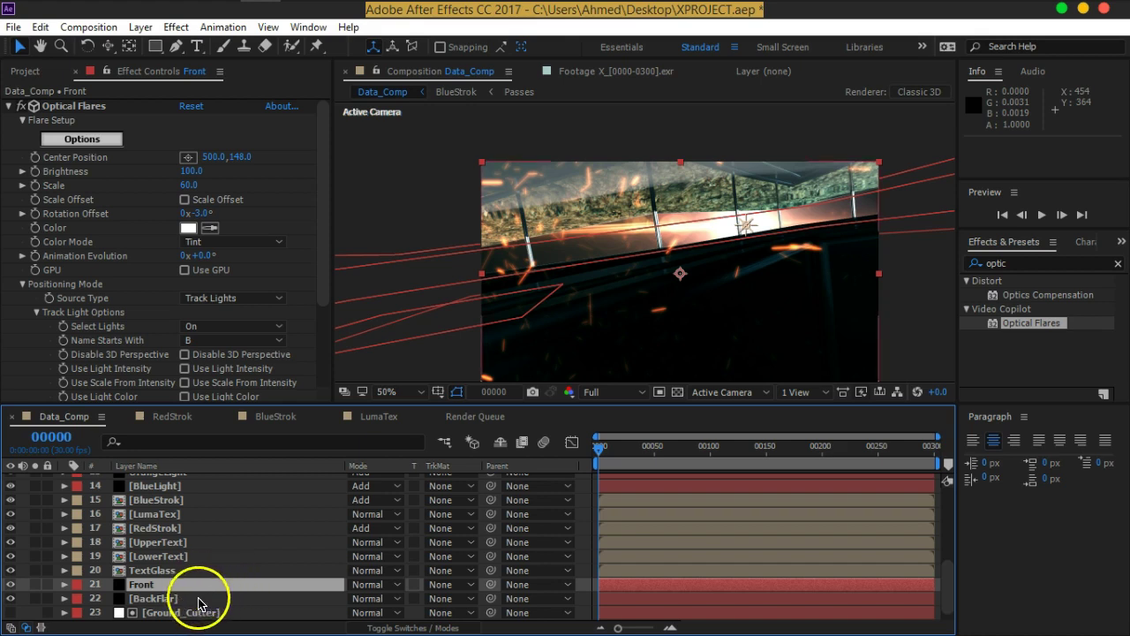
Step: Reset Front's Optical Flares effect to its default settings
click(191, 598)
click(187, 586)
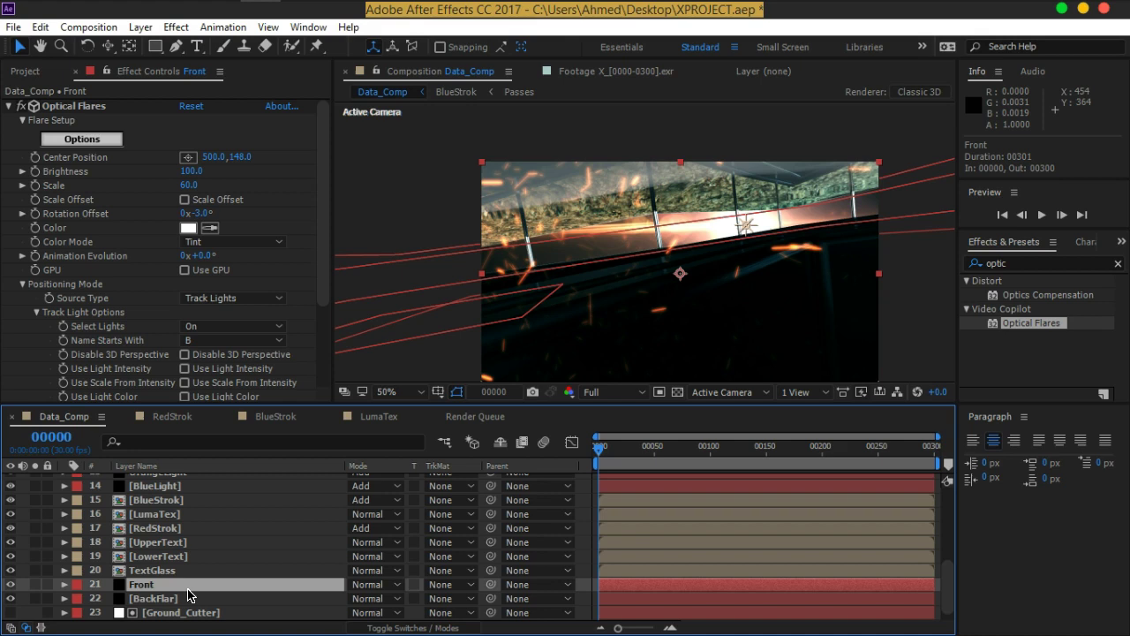
click(191, 106)
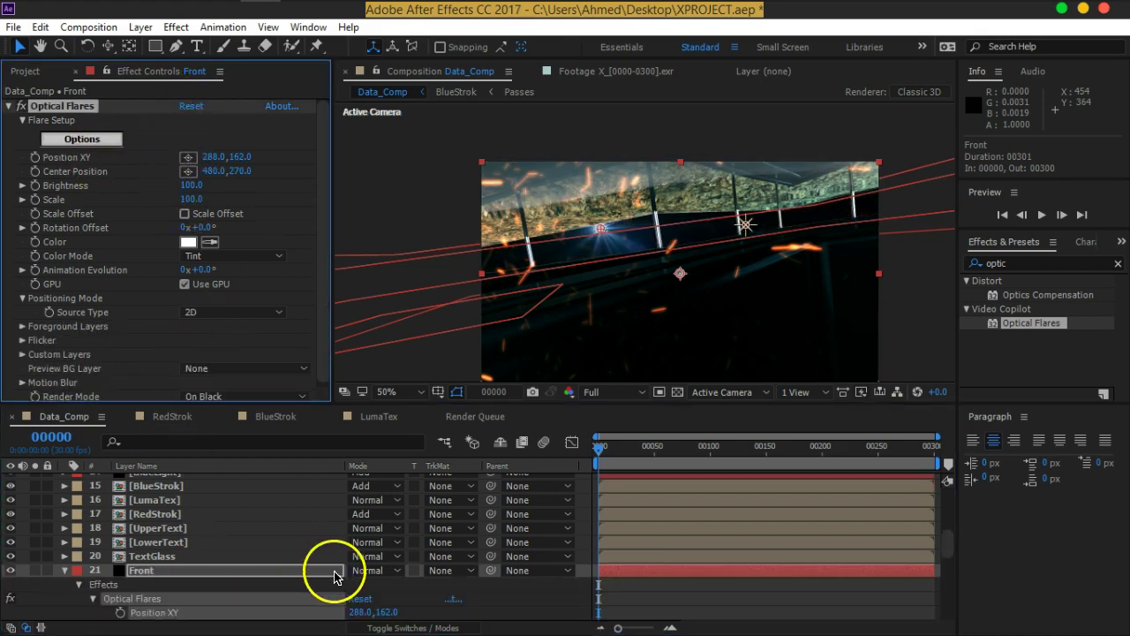
Step: Set the blending mode of both BackFlar and Front to Add
click(64, 574)
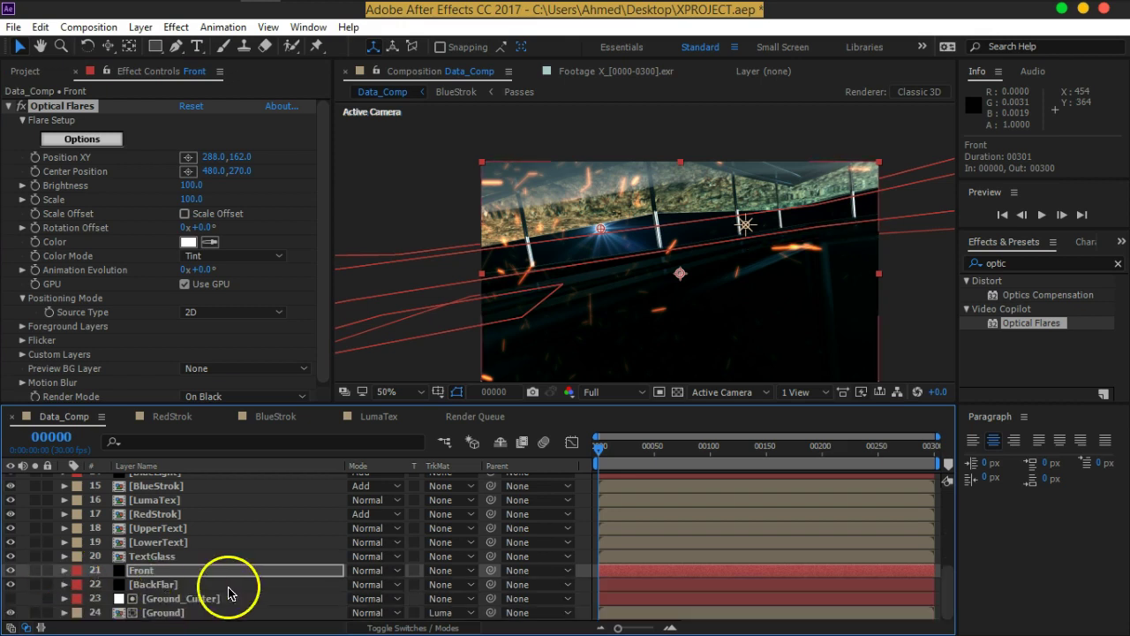
click(377, 585)
click(377, 587)
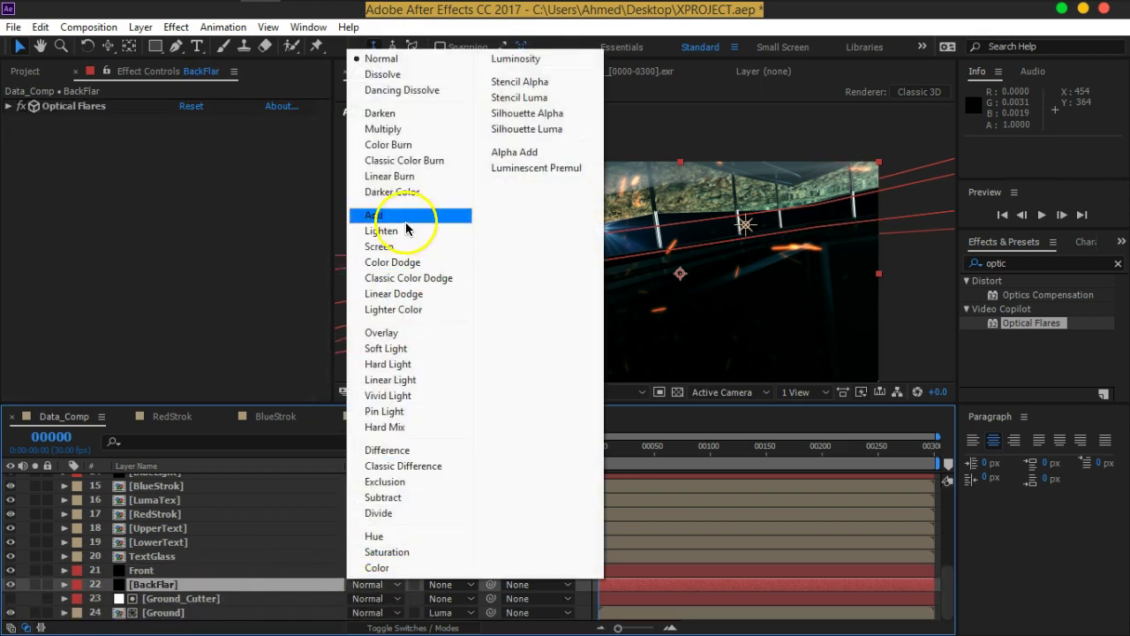
click(415, 216)
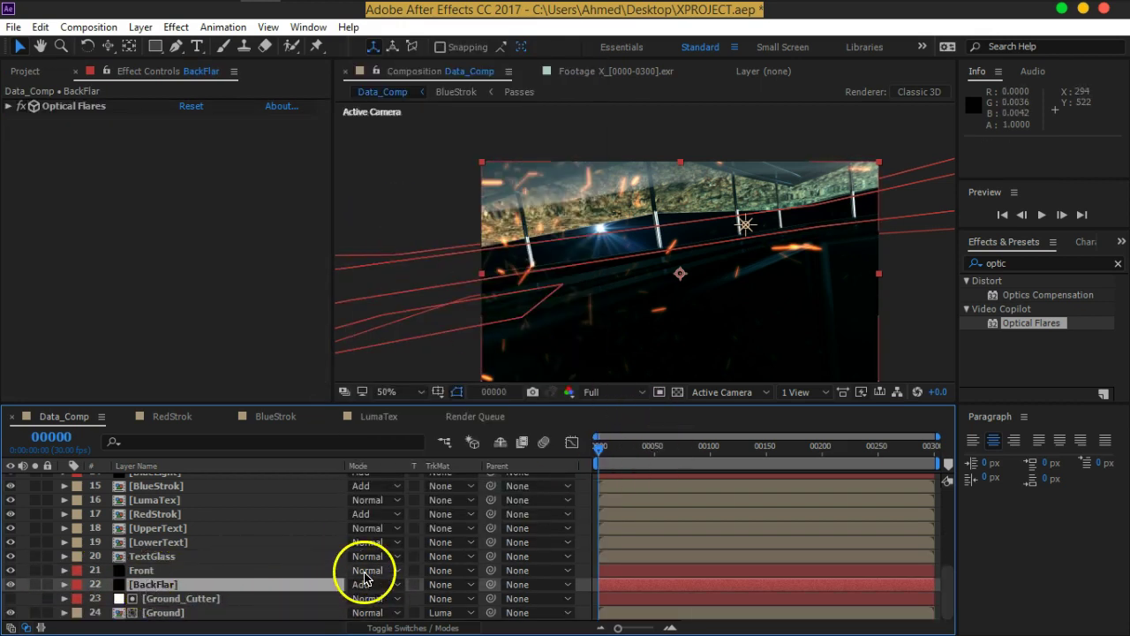
click(369, 579)
click(375, 202)
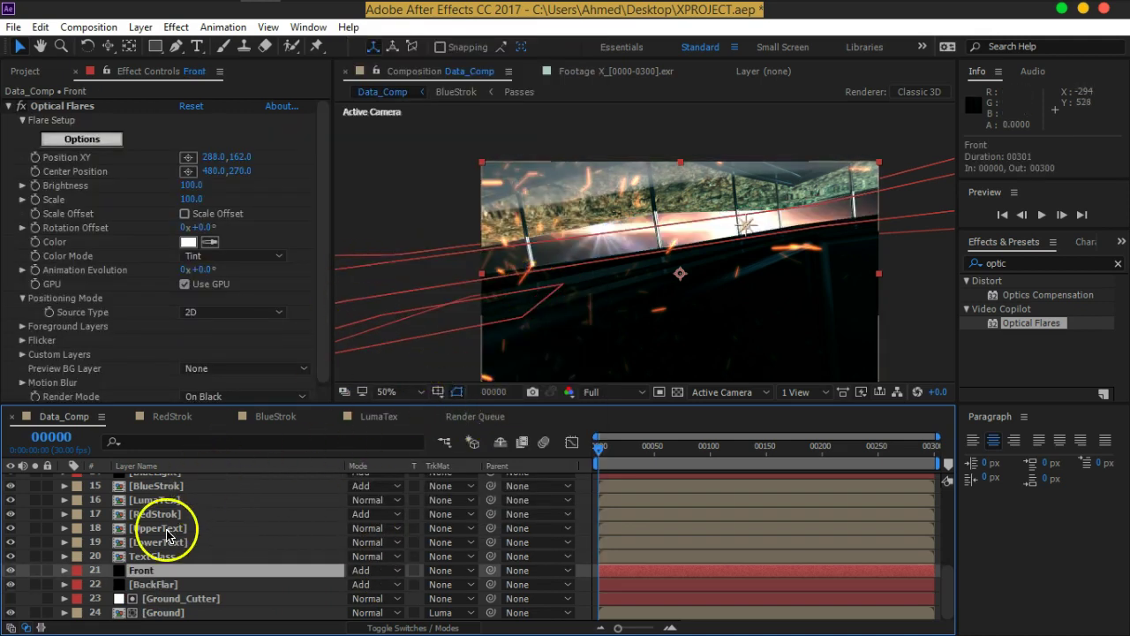
Step: Move Front up above Particles and place its flare Position XY at 434.0, 572.0 below frame
mouse_move(164, 569)
mouse_down()
mouse_move(186, 499)
mouse_move(183, 600)
mouse_up()
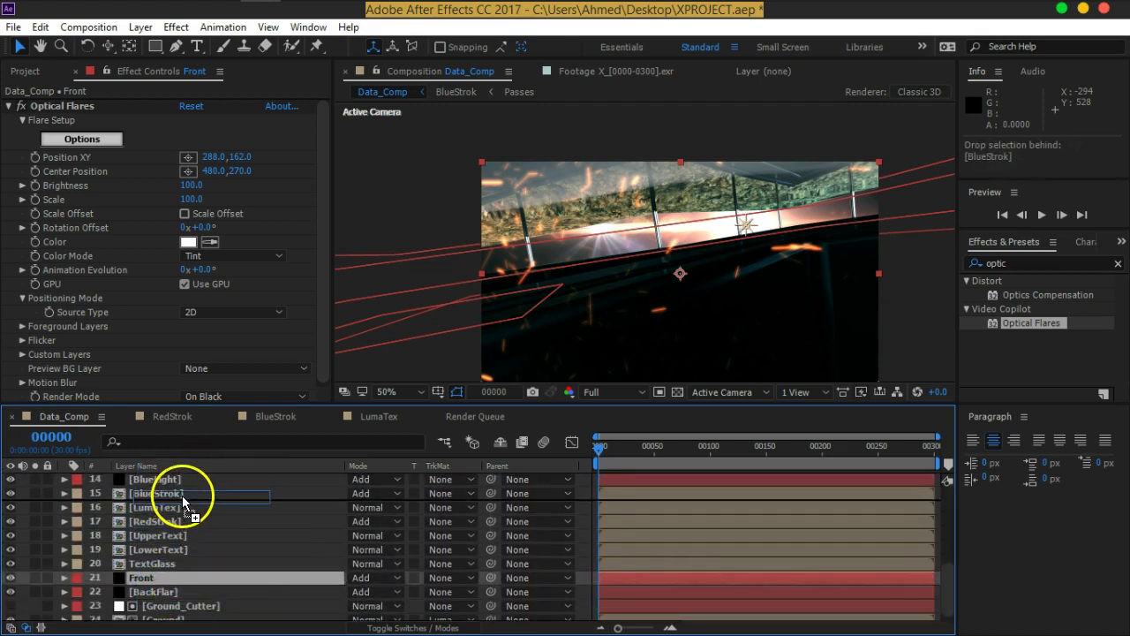
drag(182, 600, 177, 573)
click(67, 106)
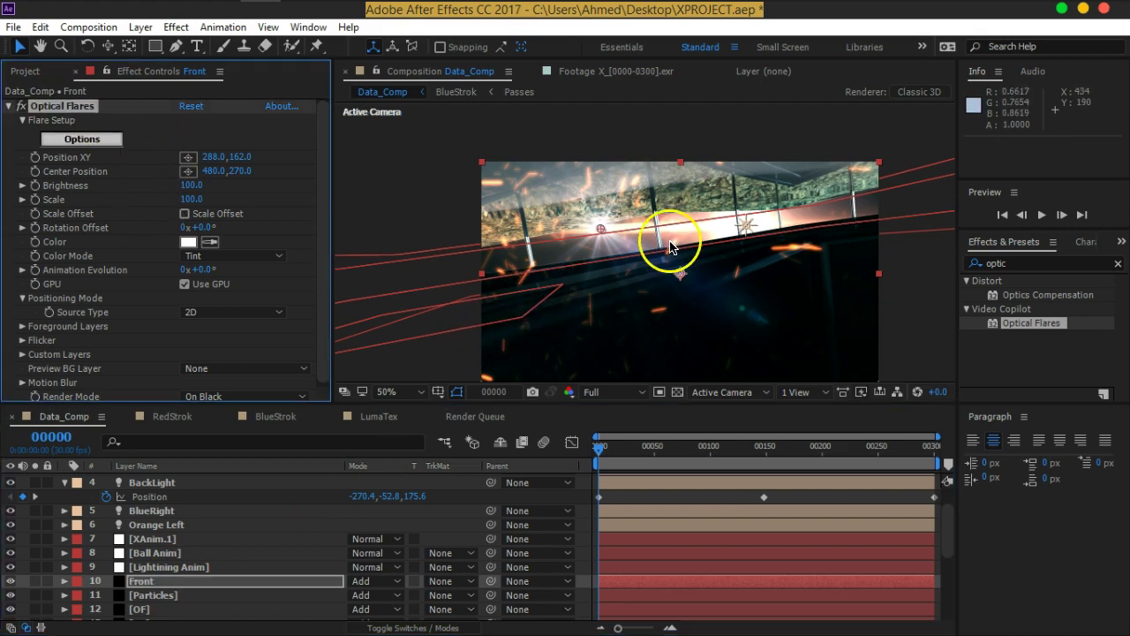
drag(669, 244, 678, 207)
drag(612, 192, 672, 362)
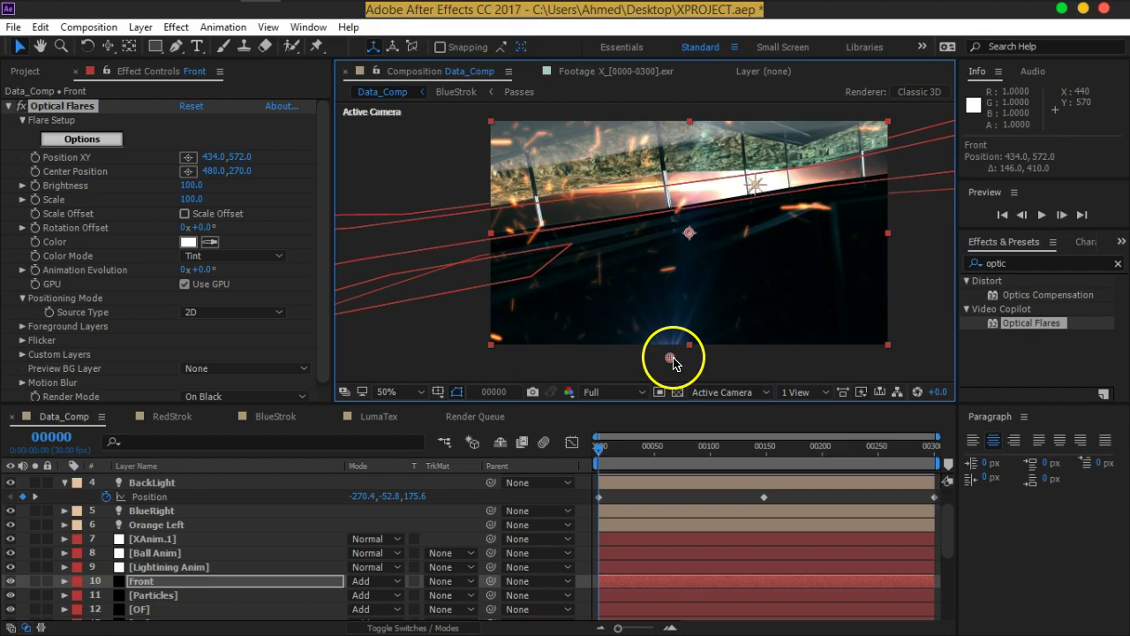
Step: Load the Real Sun preset from the Light folder as Front's flare in Optical Flares Options
click(89, 137)
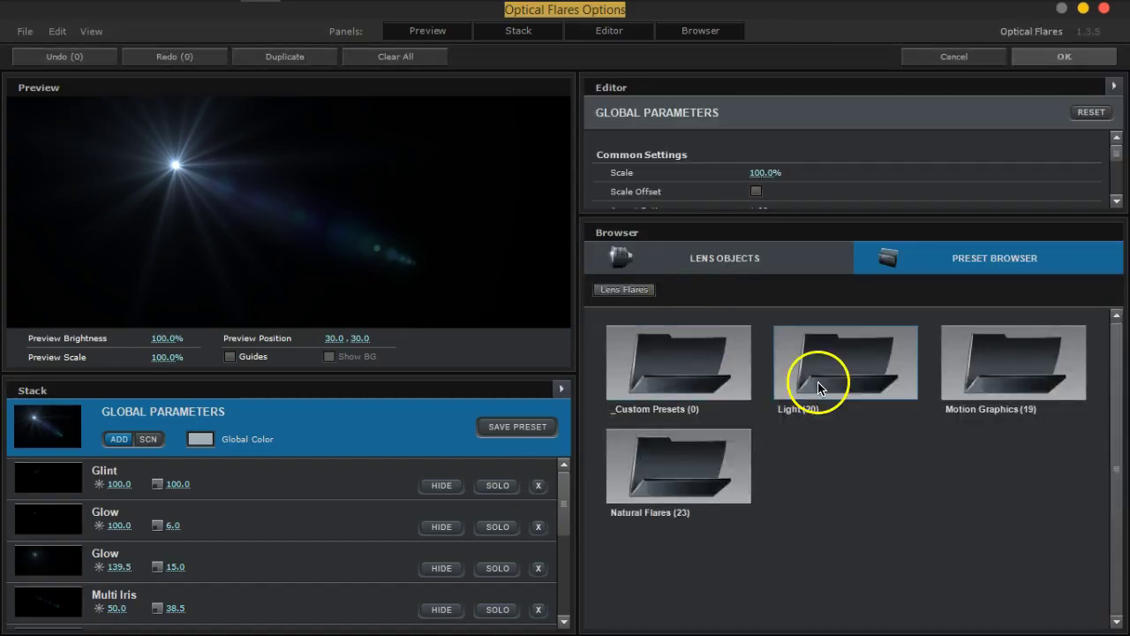
double_click(819, 387)
scroll(933, 449, down, 5)
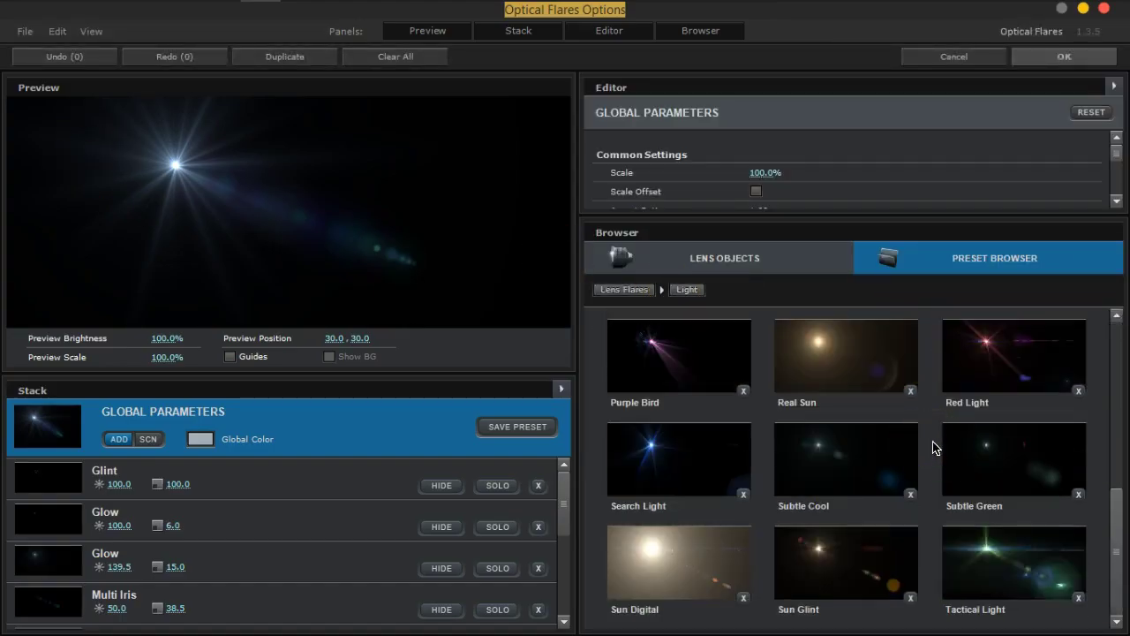
click(899, 456)
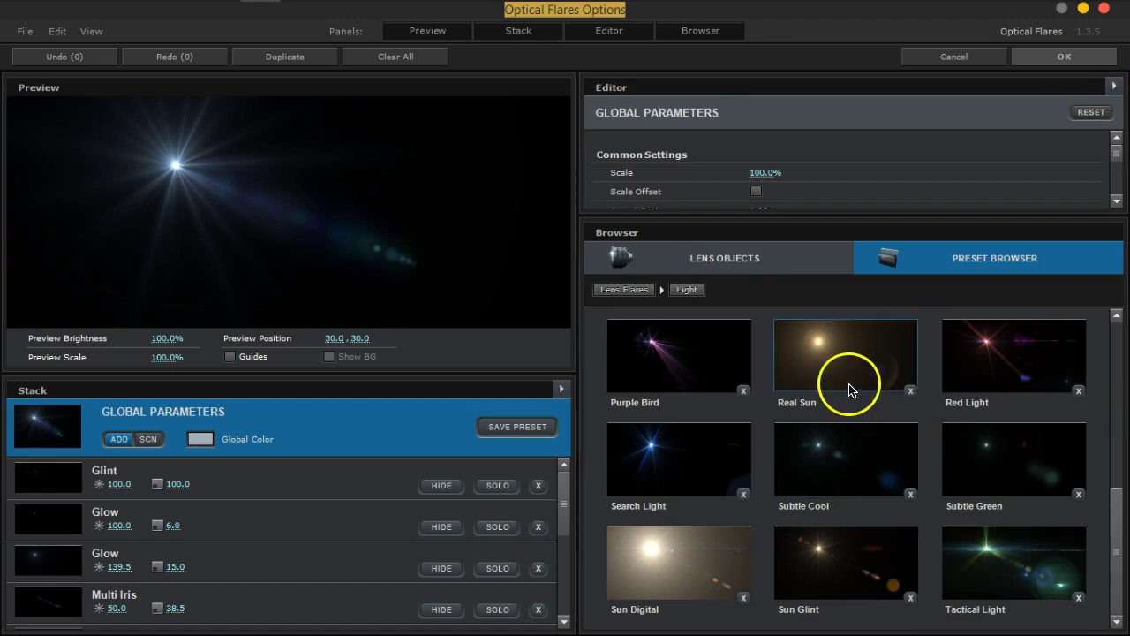
double_click(848, 388)
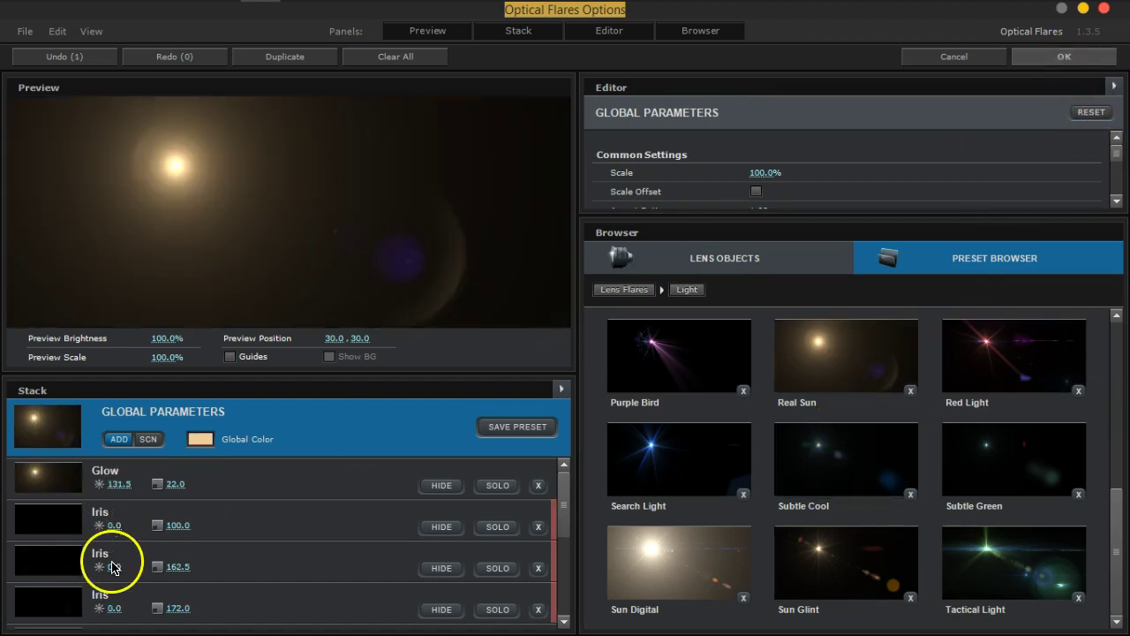
Step: Hide the Real Sun flare's Iris and Multi Iris elements and remove one Multi Iris
scroll(147, 559, down, 5)
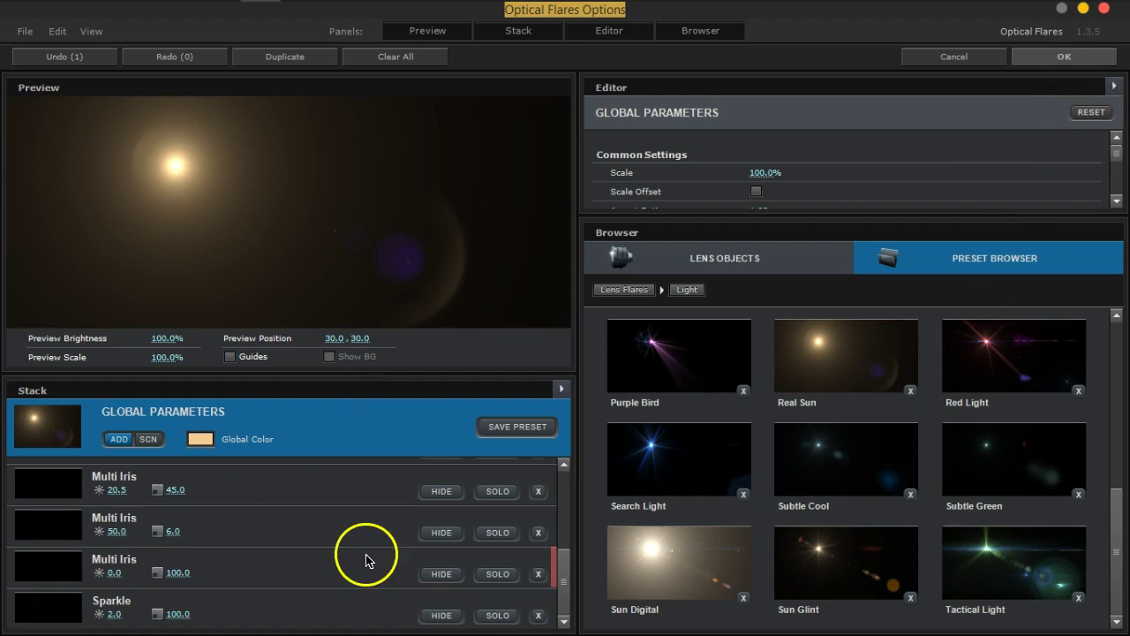
click(451, 534)
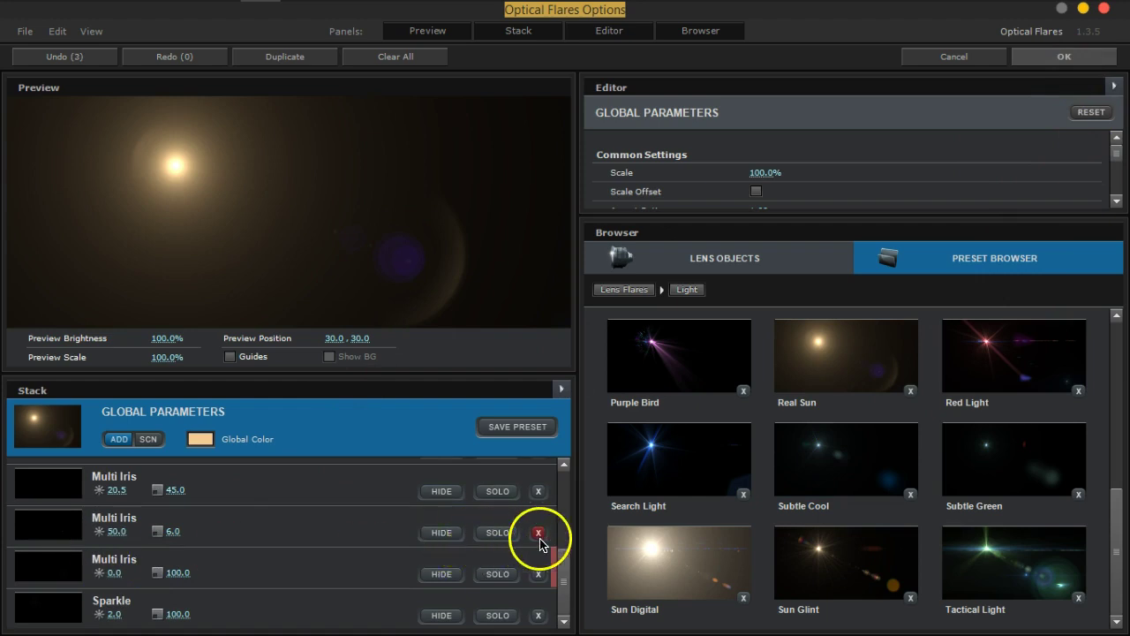
click(444, 575)
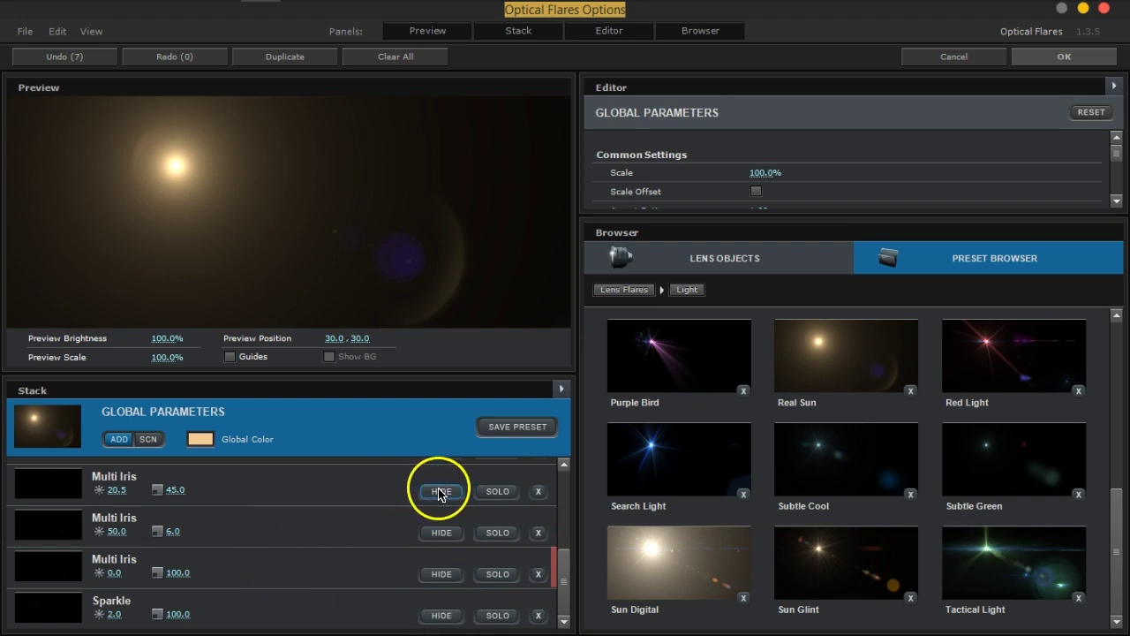
click(434, 533)
scroll(435, 534, up, 5)
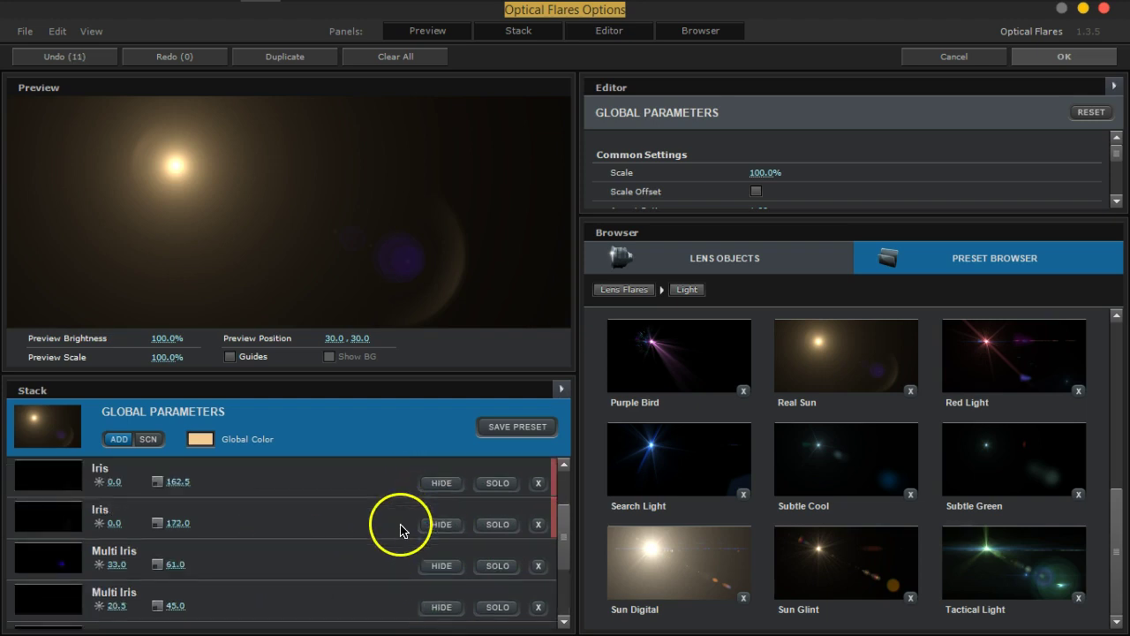
click(437, 527)
click(444, 569)
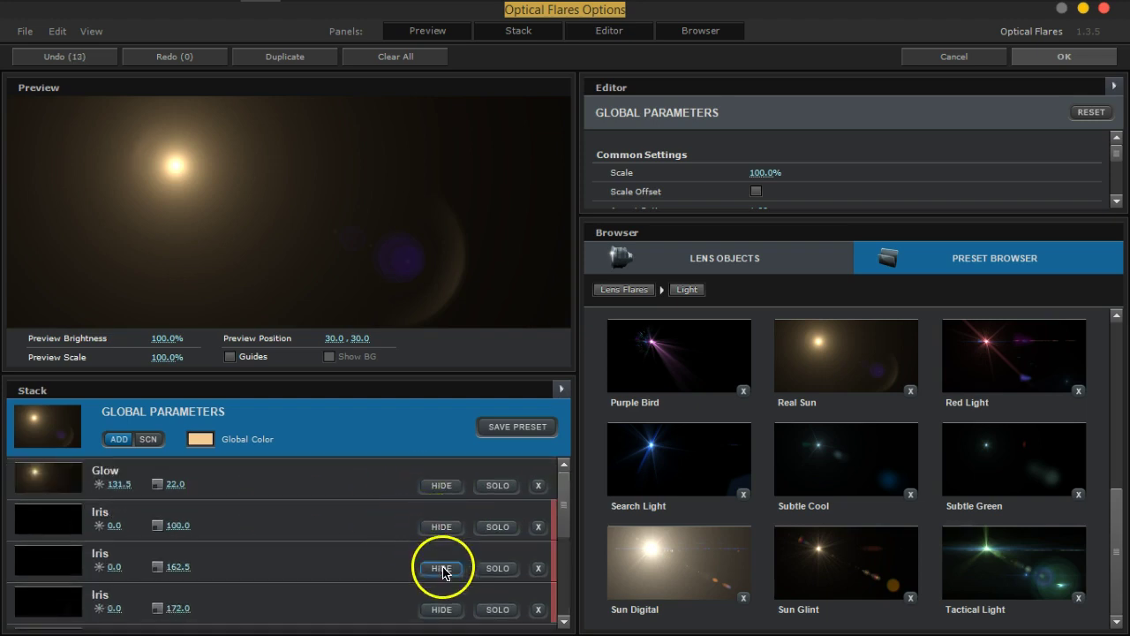
click(453, 613)
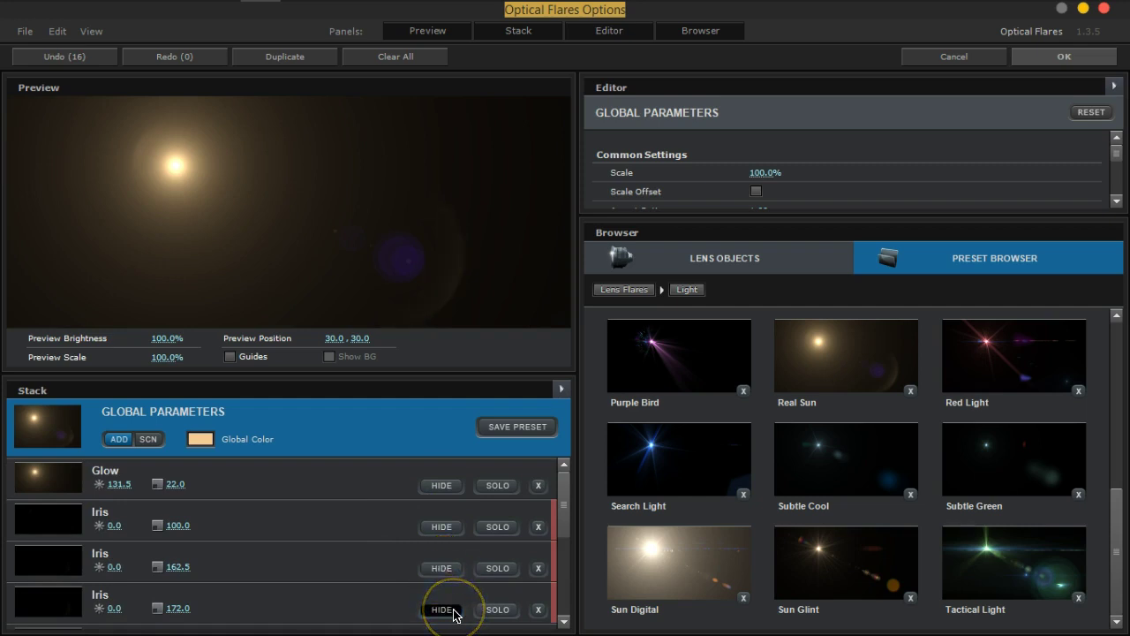
scroll(437, 608, down, 3)
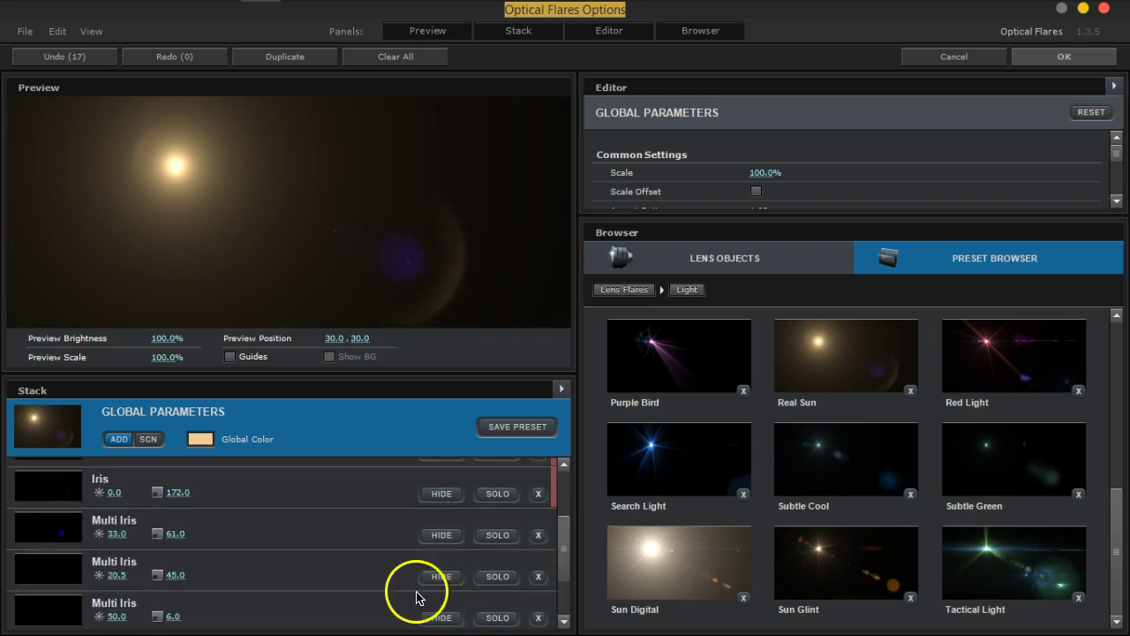
click(538, 535)
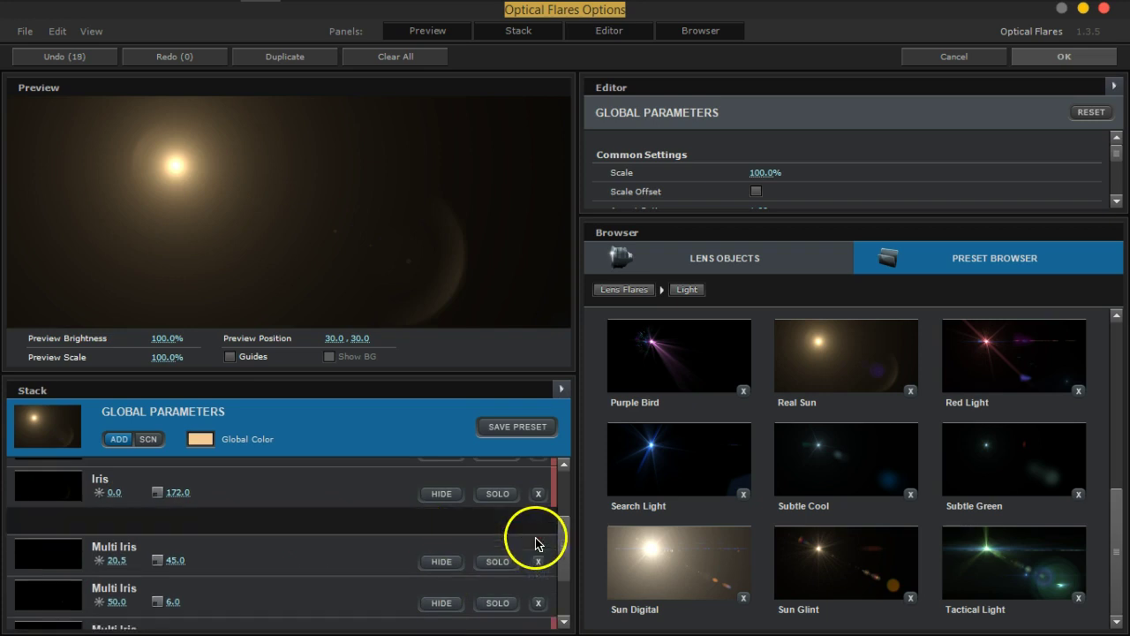
Step: Apply the flare design, nudge the flare position and raise its Scale to about 200
click(1083, 68)
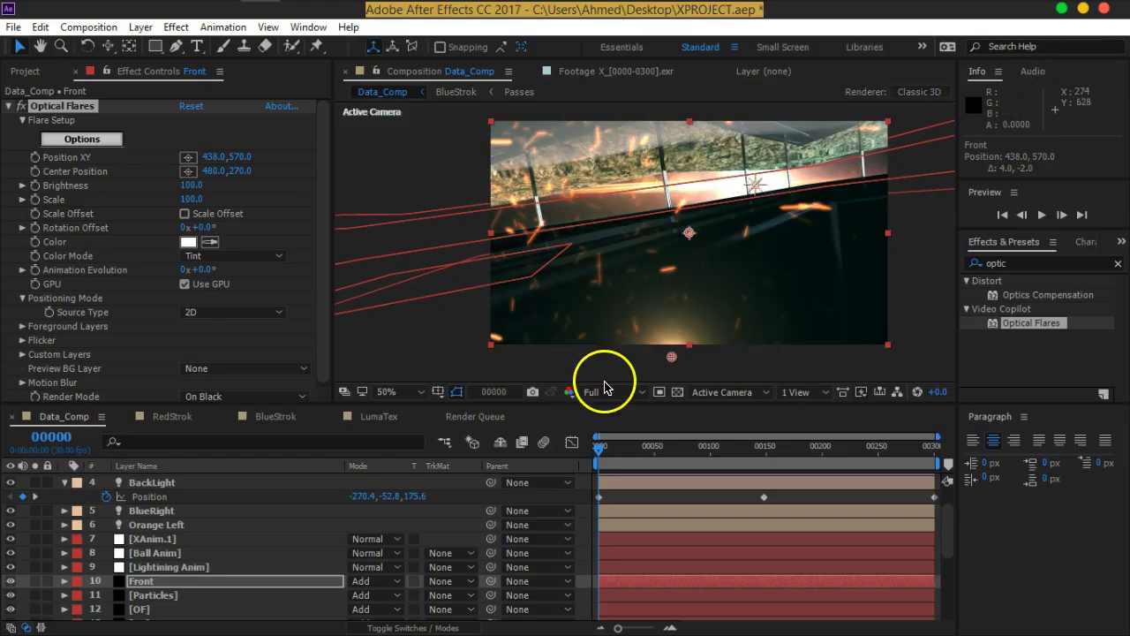
drag(672, 355, 672, 365)
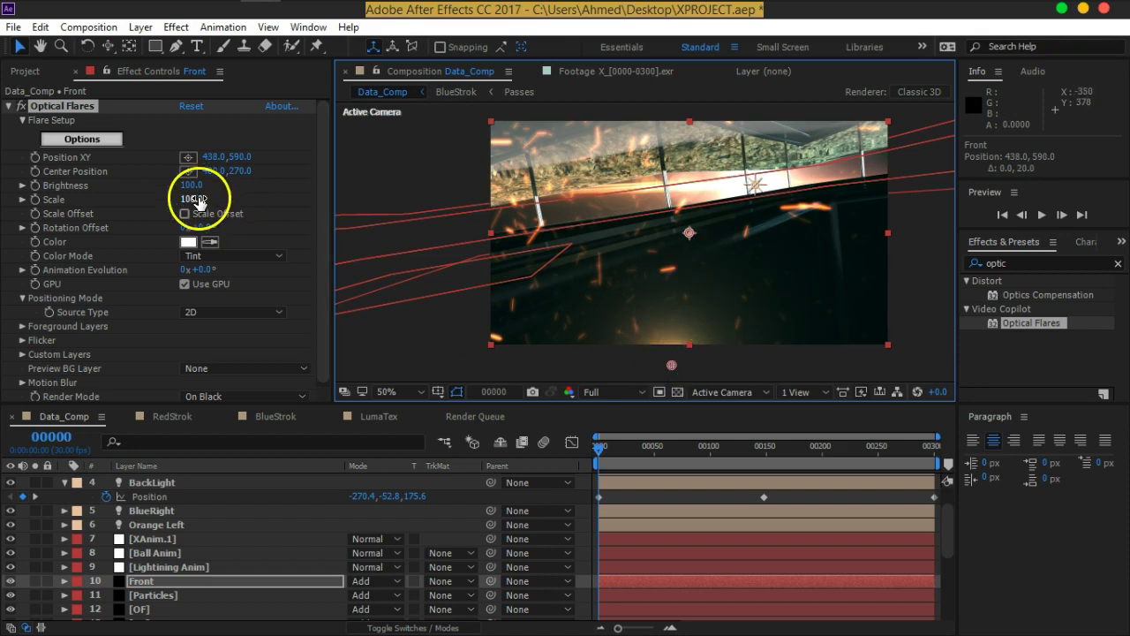
drag(196, 200, 203, 201)
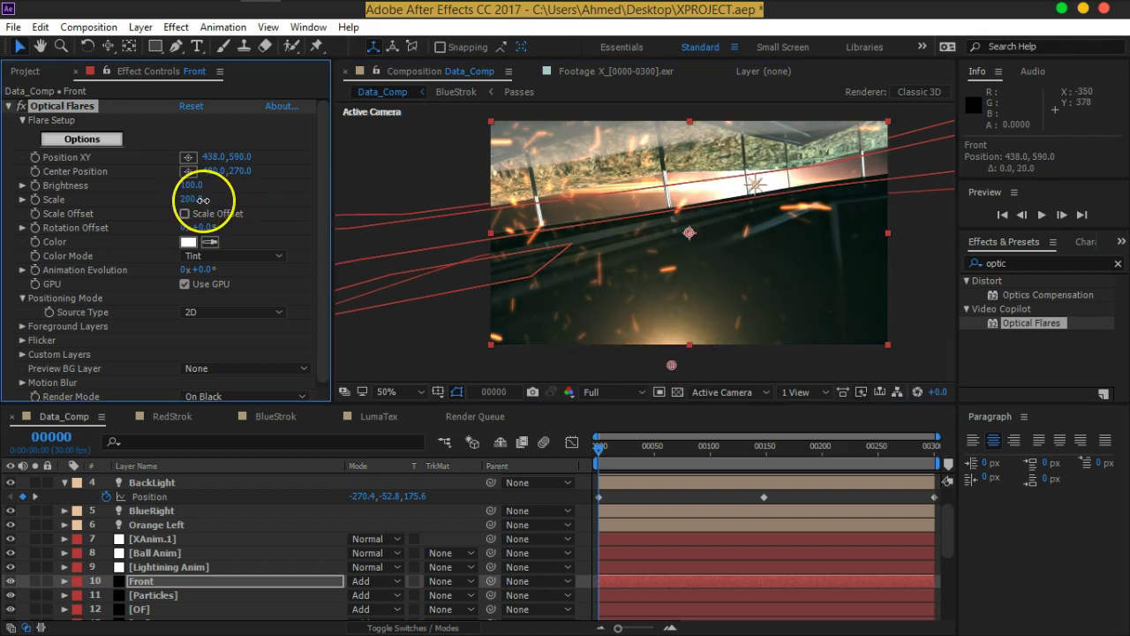
click(170, 298)
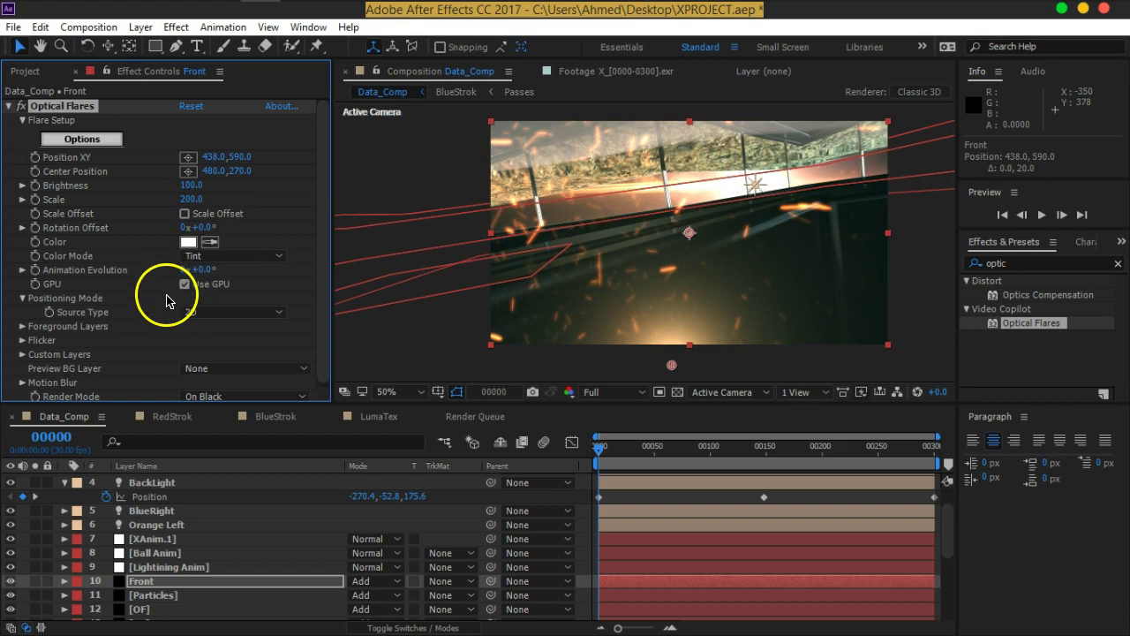
Step: Set Front's Smooth flicker to Speed 15.0 and Amount 52.0, previewing it soloed before unsoloing
click(22, 341)
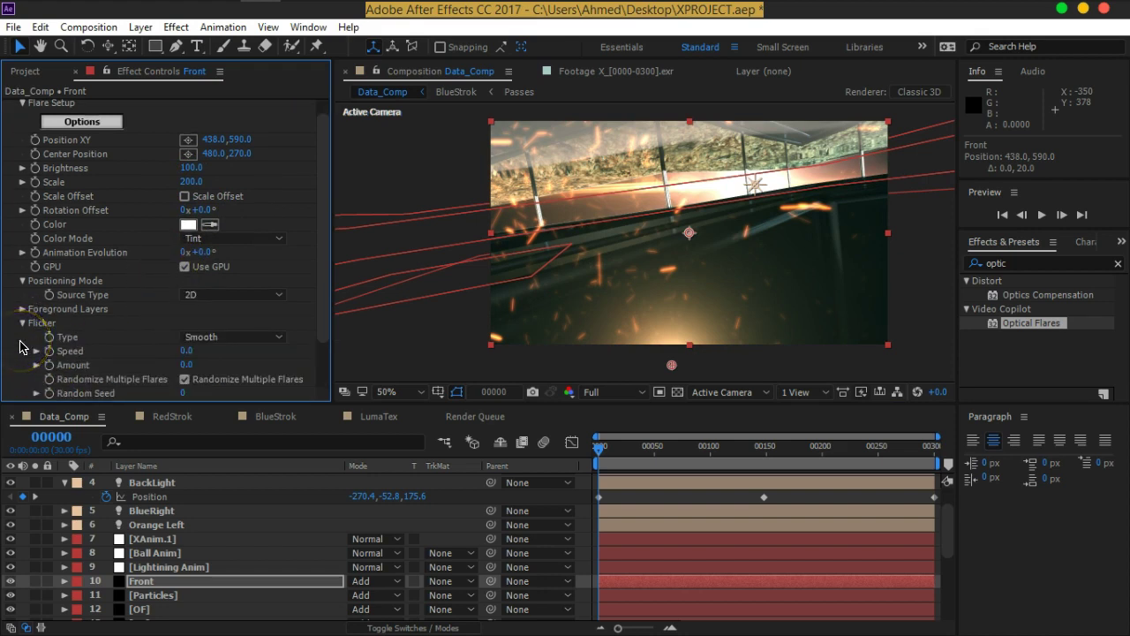
scroll(19, 346, down, 2)
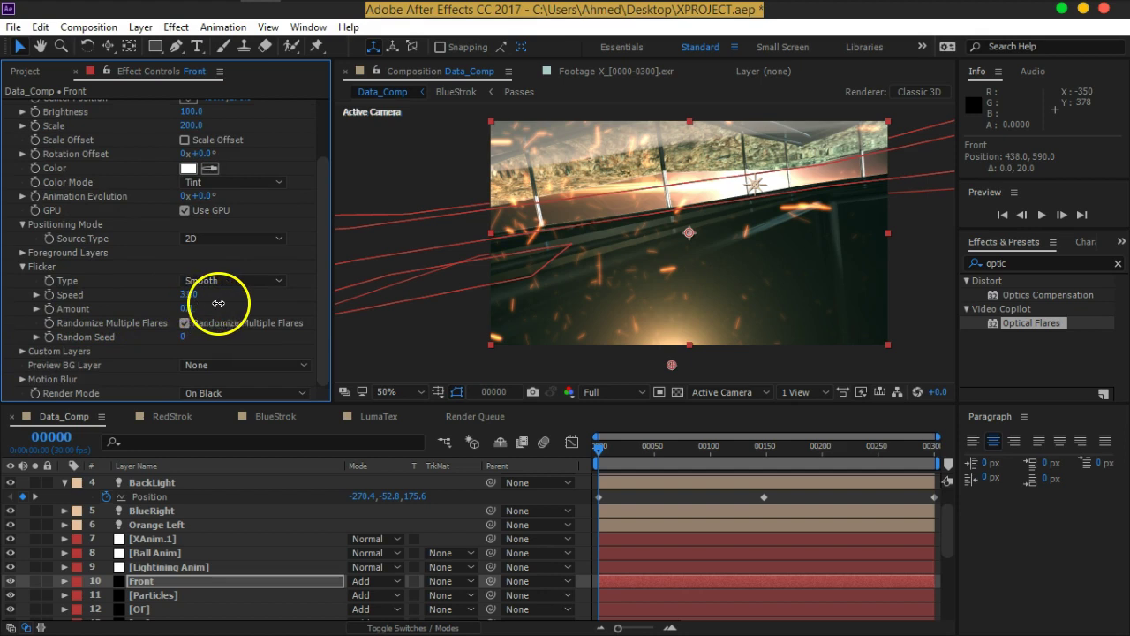
mouse_move(218, 303)
mouse_down()
mouse_move(189, 296)
mouse_move(204, 308)
mouse_up()
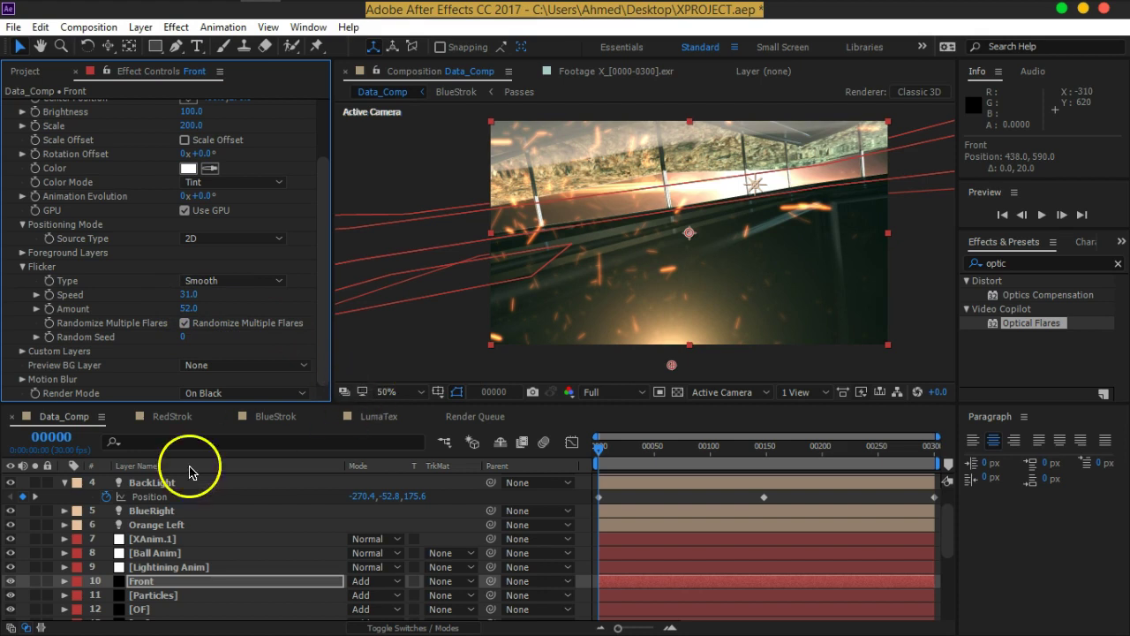
click(35, 581)
key(space)
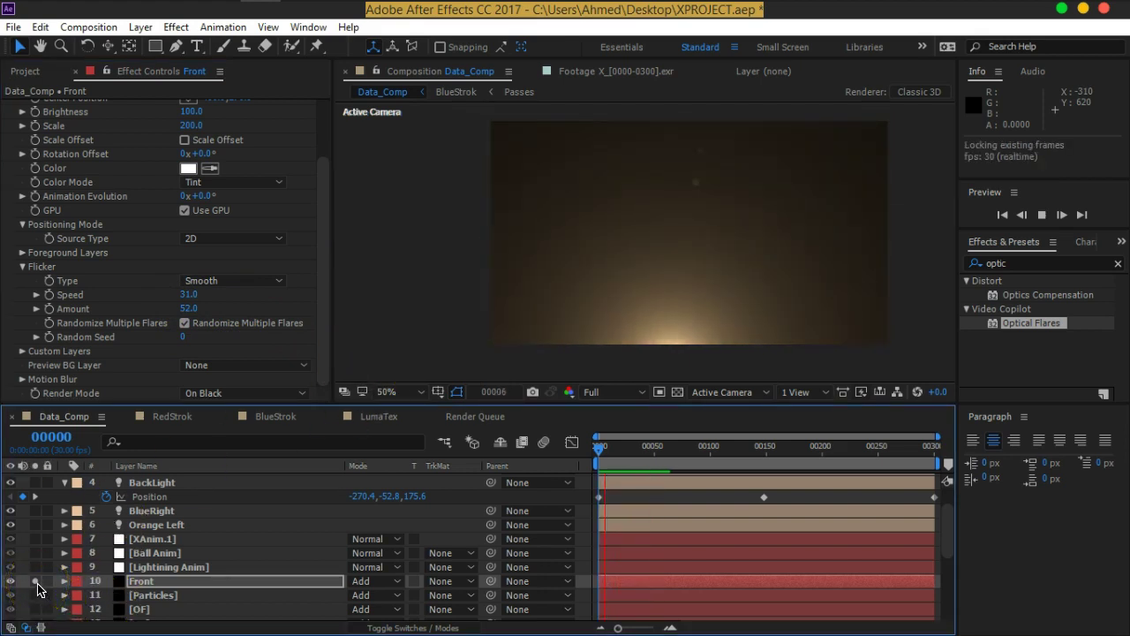
key(space)
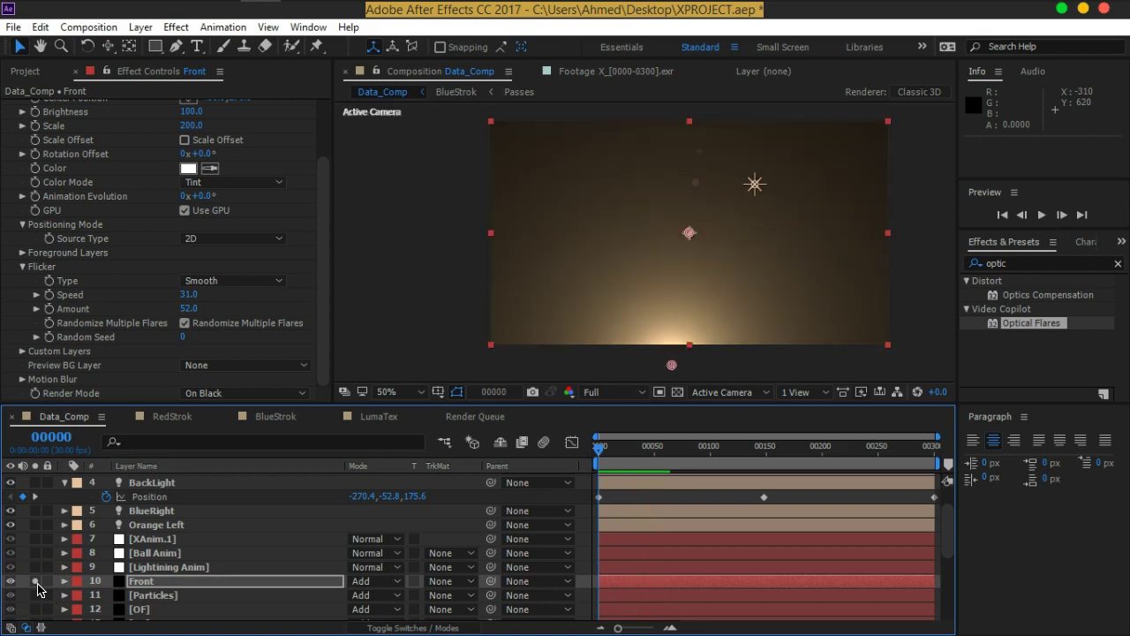
click(183, 297)
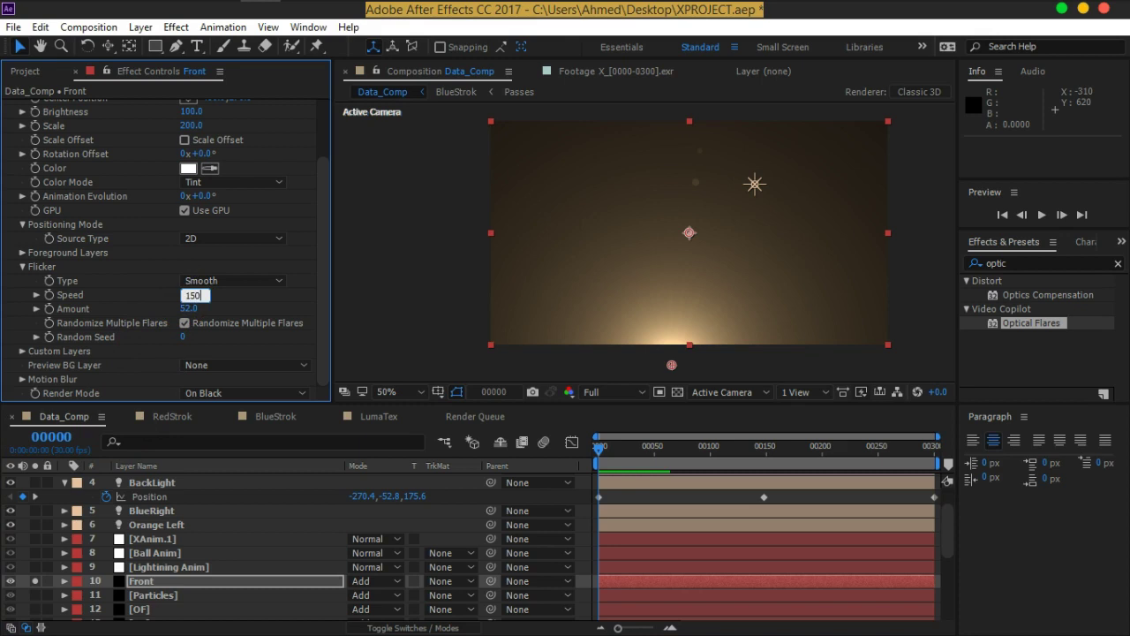
key(space)
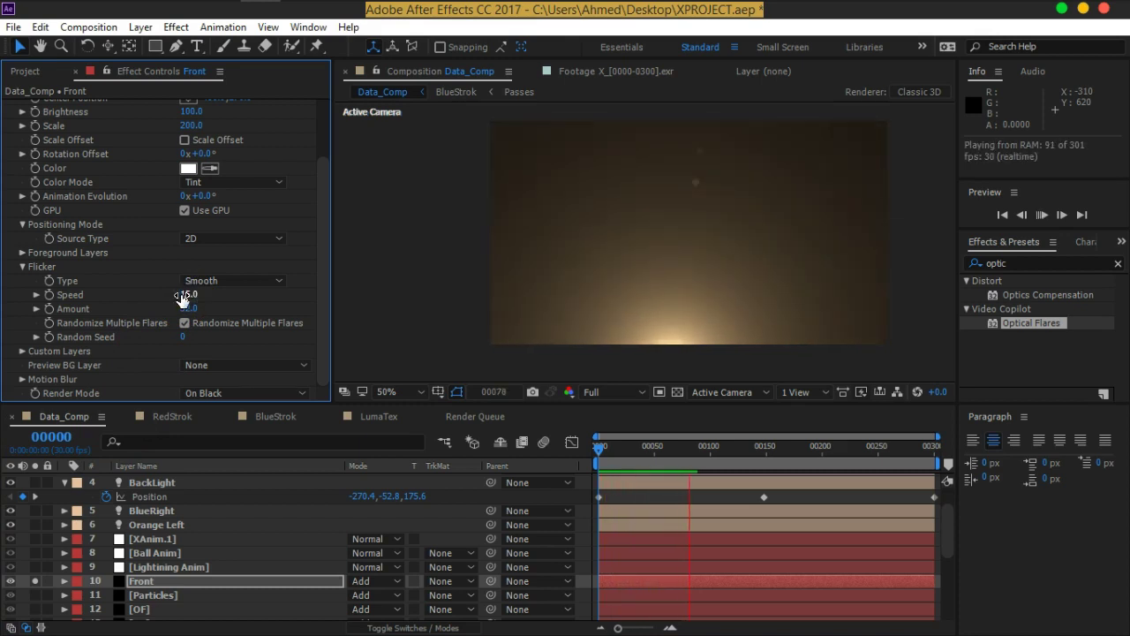
key(space)
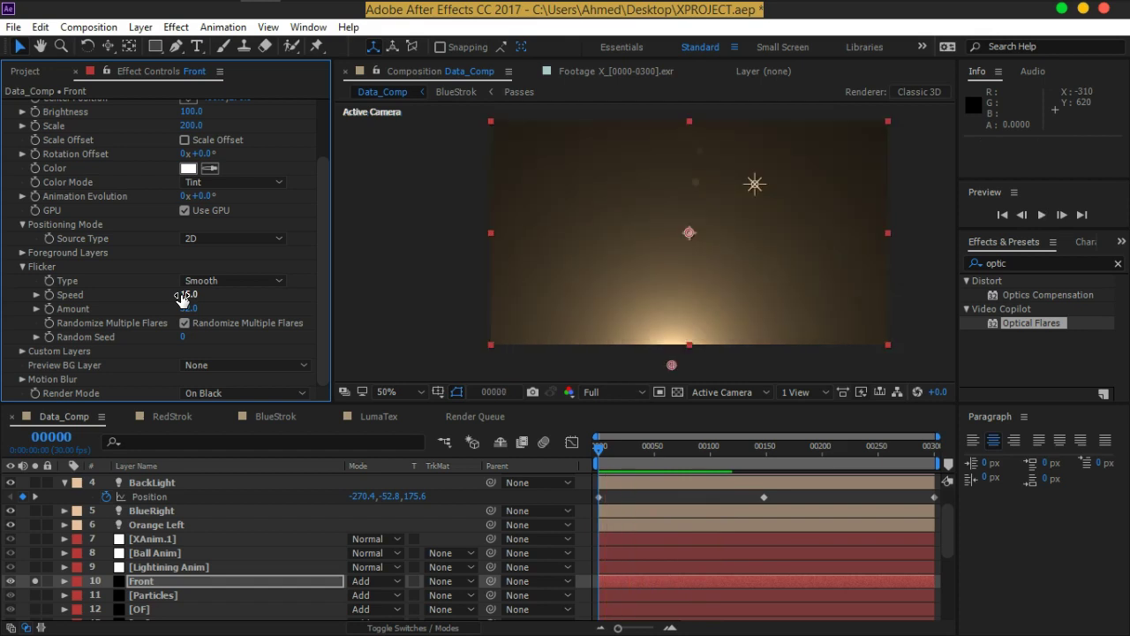
click(33, 581)
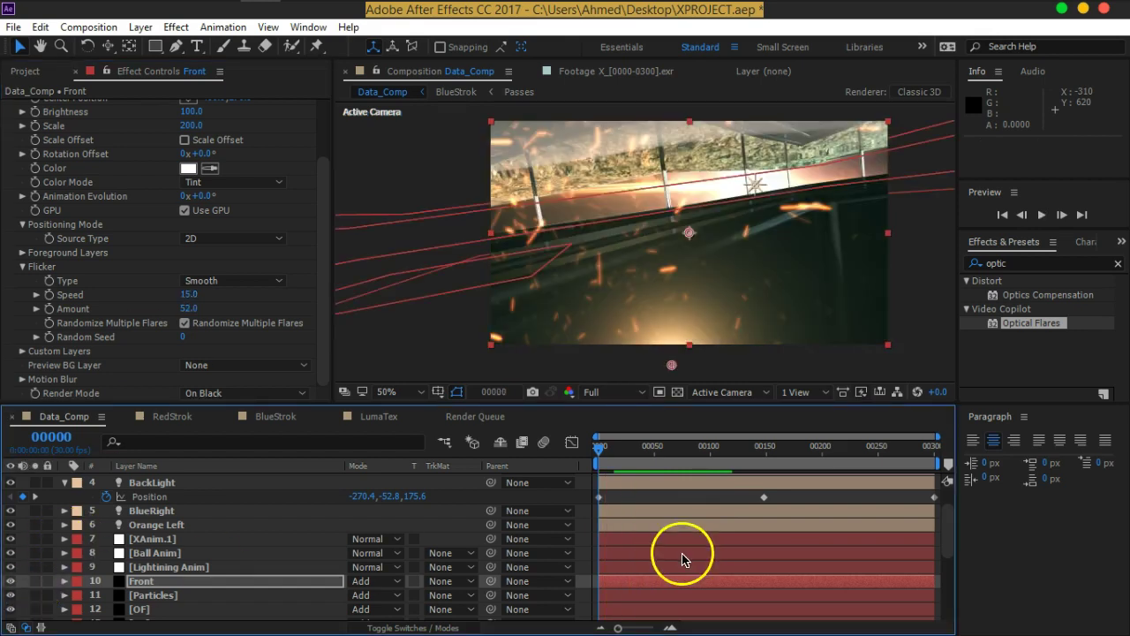
Step: Keyframe Front's flare Position XY onto the light at an early frame and at frame 118
scroll(159, 309, up, 3)
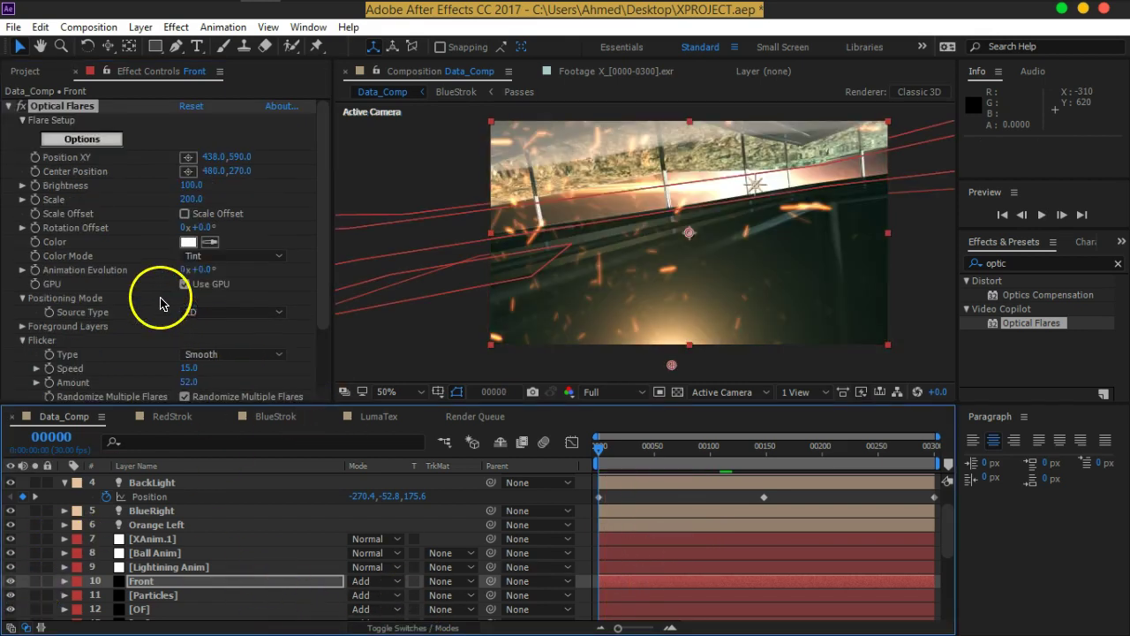
click(35, 157)
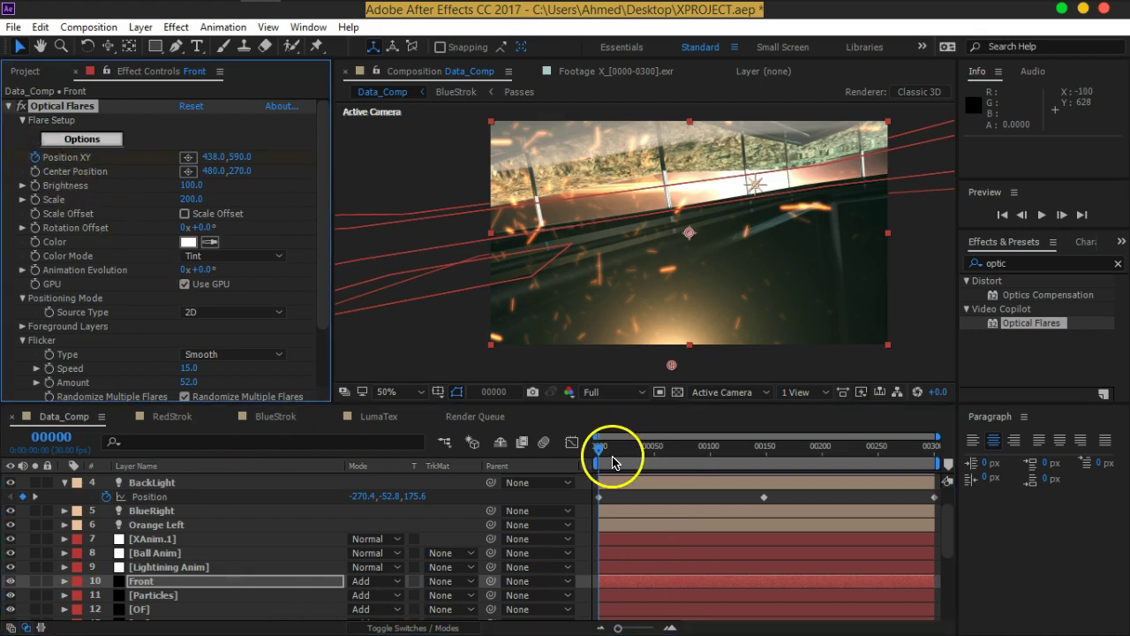
click(605, 454)
mouse_move(624, 454)
mouse_down()
mouse_move(686, 454)
mouse_move(653, 453)
mouse_move(666, 455)
mouse_up()
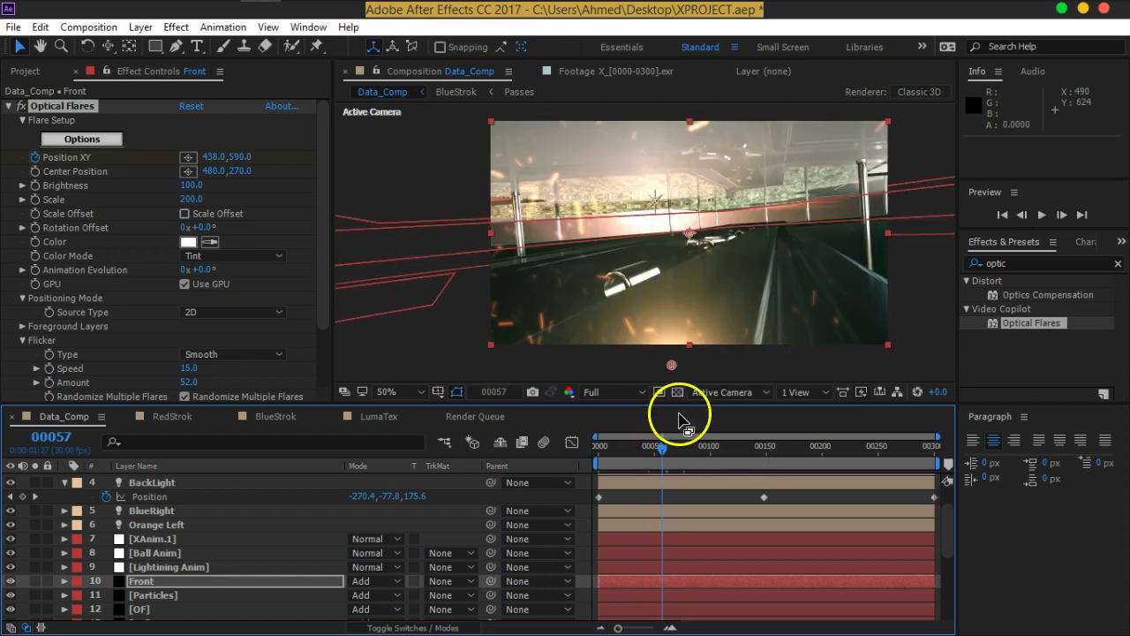
drag(672, 370, 561, 364)
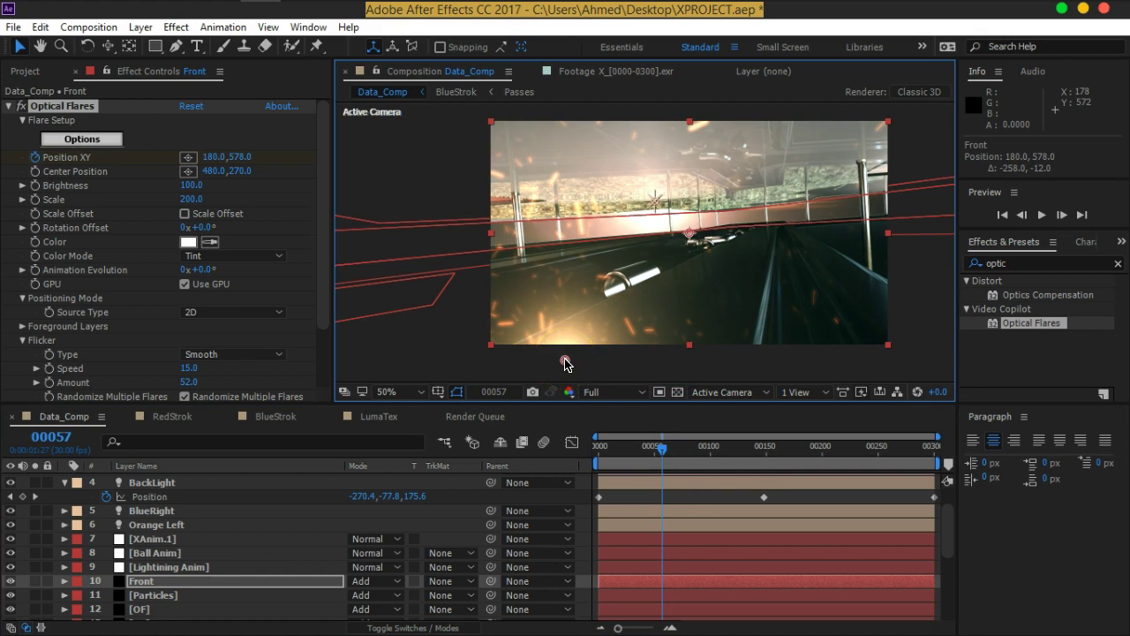
drag(662, 448, 732, 450)
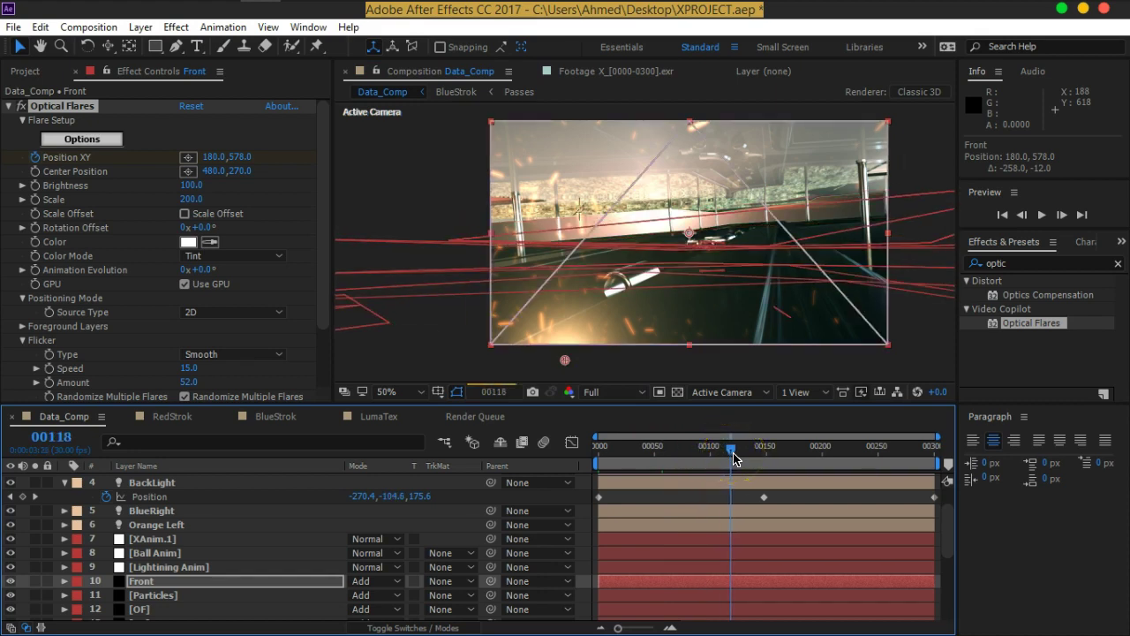
drag(565, 359, 654, 384)
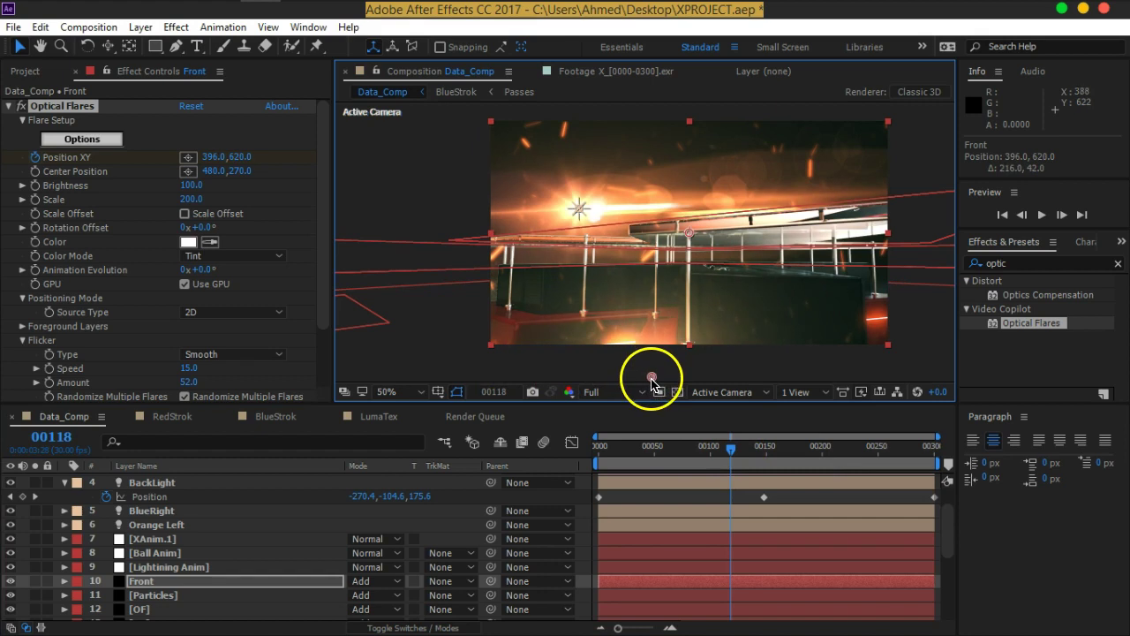
Step: Keyframe the flare onto the light at frames 203 and 294, ending at 520.0, 642.0
drag(733, 449, 828, 451)
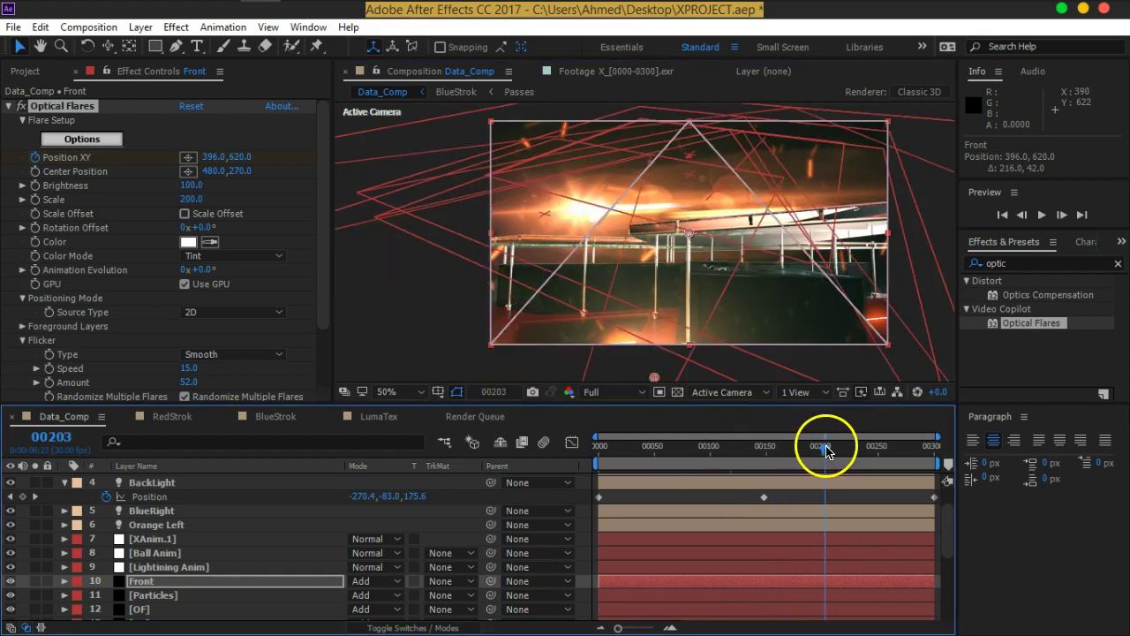
click(769, 321)
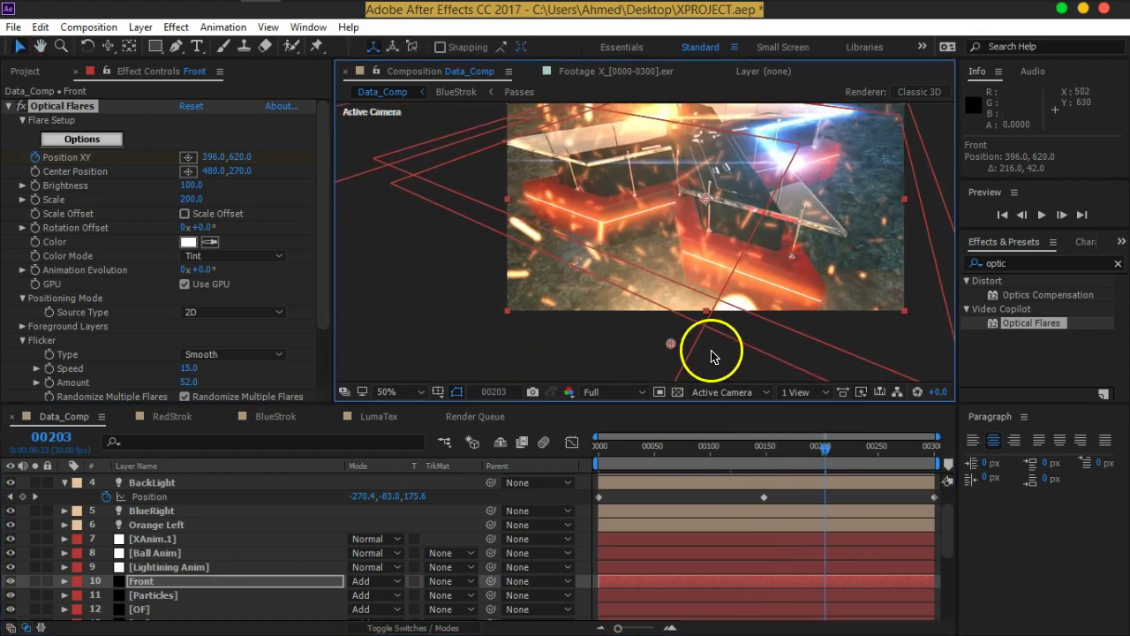
drag(677, 350, 661, 327)
drag(826, 450, 936, 453)
drag(663, 330, 681, 376)
Step: Drag the Curves adjustment's lower point down to deepen the shadows for stronger contrast
scroll(175, 539, up, 2)
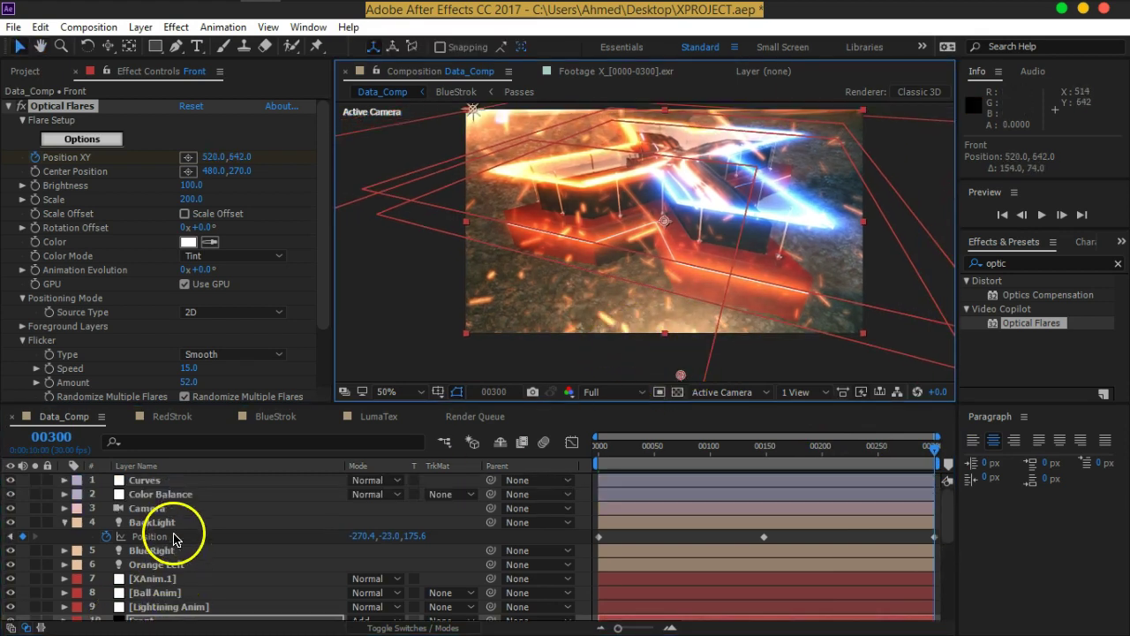
click(149, 479)
drag(110, 332, 110, 334)
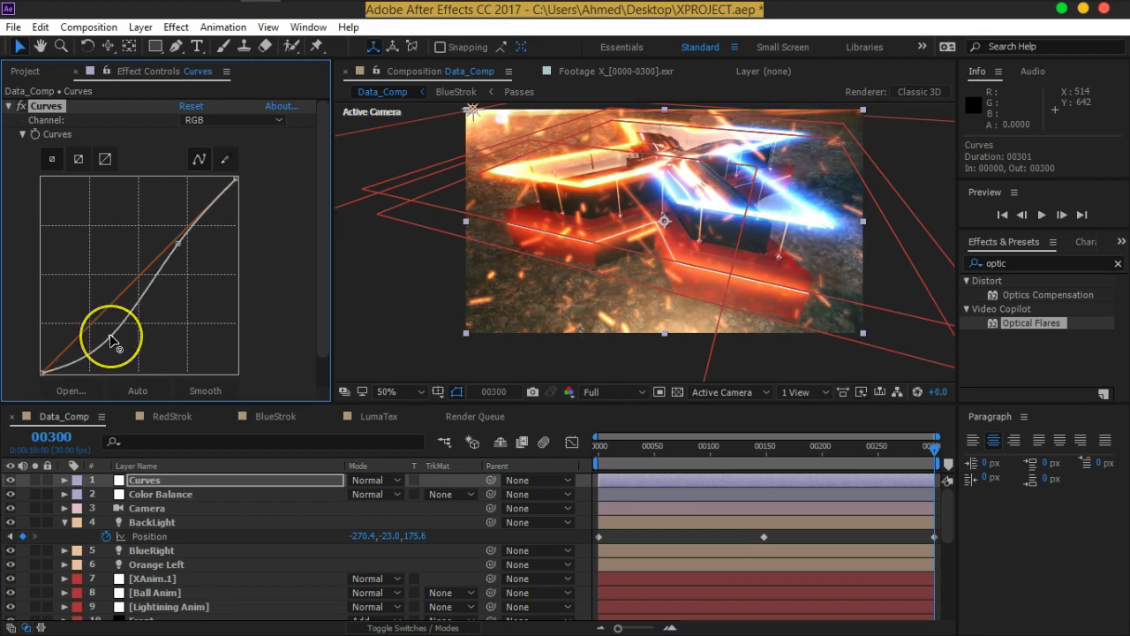
key(h)
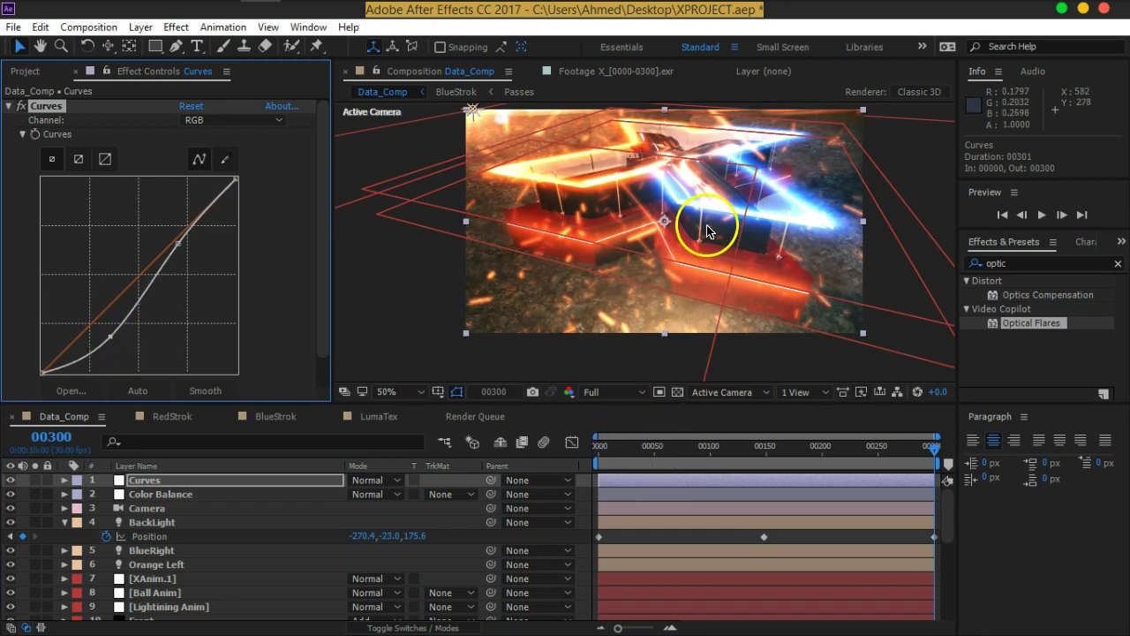
drag(712, 225, 705, 246)
Step: Toggle Color Balance off and back on to compare, then scrub back to frame 188
click(65, 522)
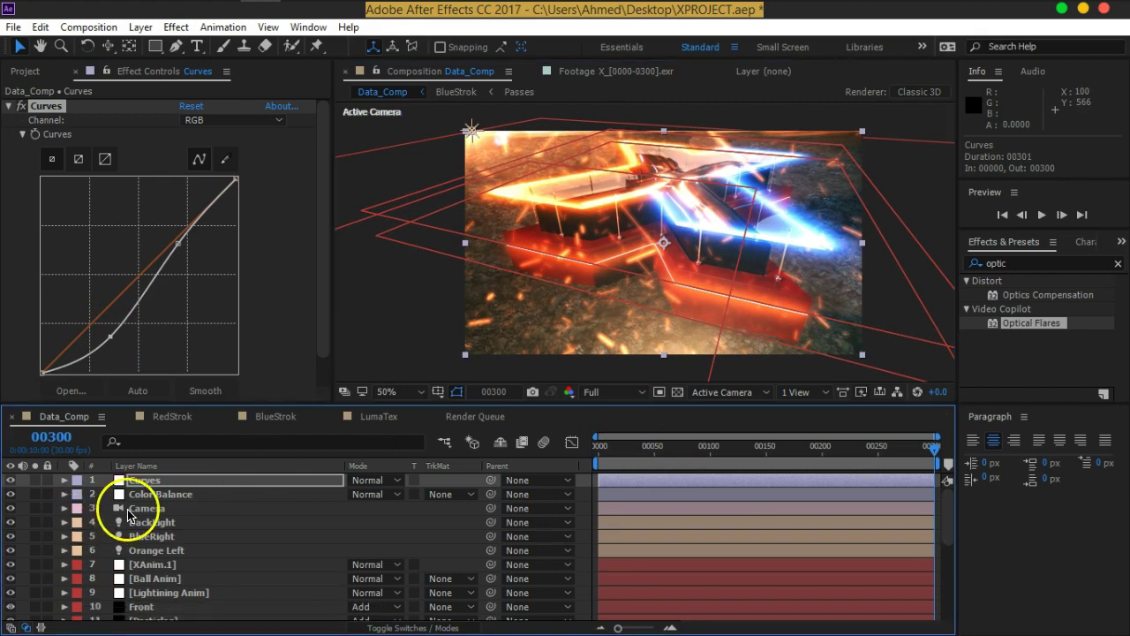
click(151, 495)
click(10, 494)
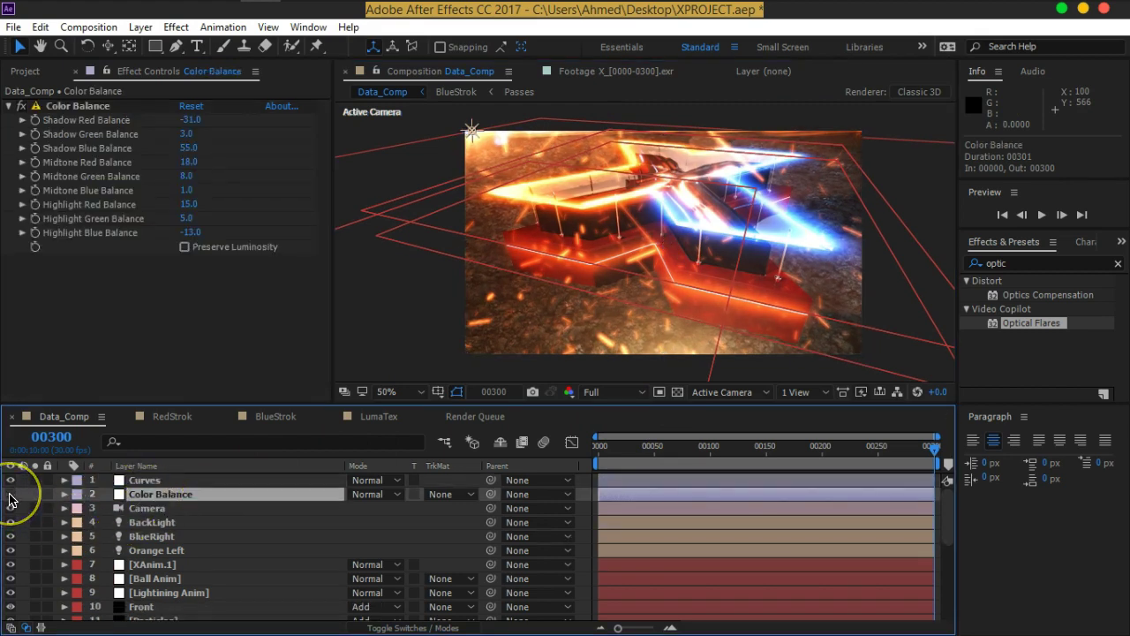
click(10, 496)
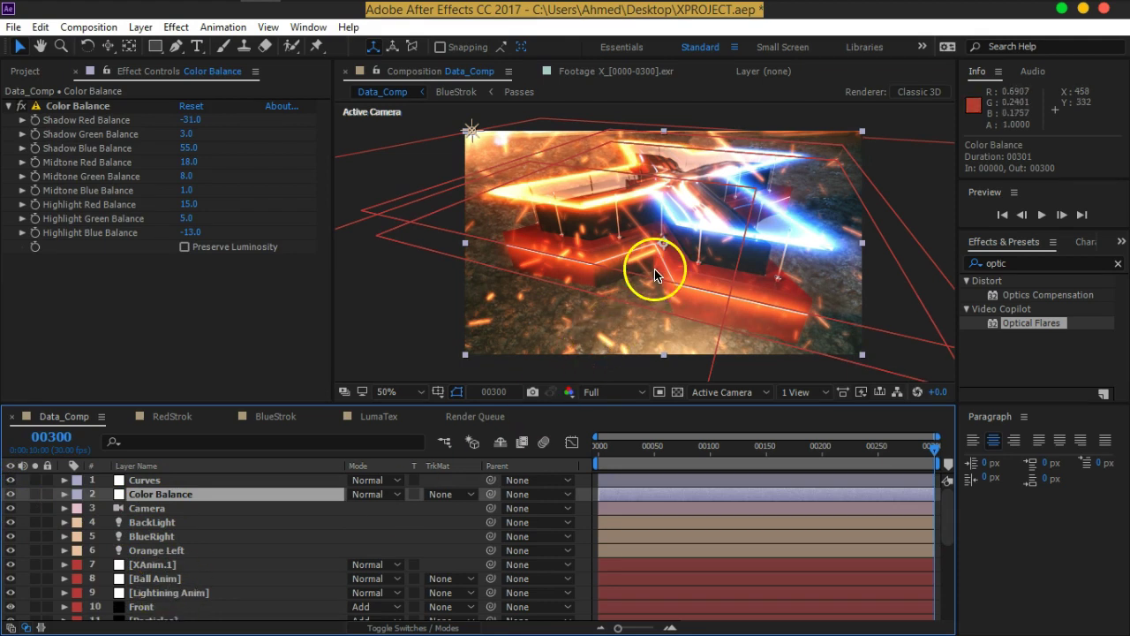
drag(655, 274, 658, 284)
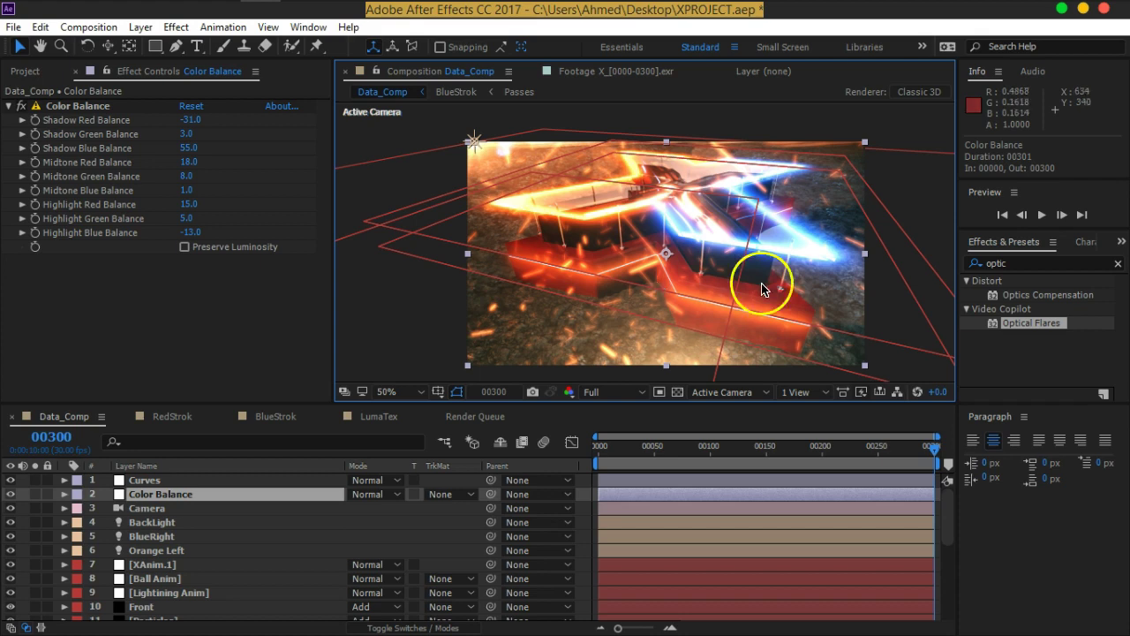
drag(936, 449, 634, 458)
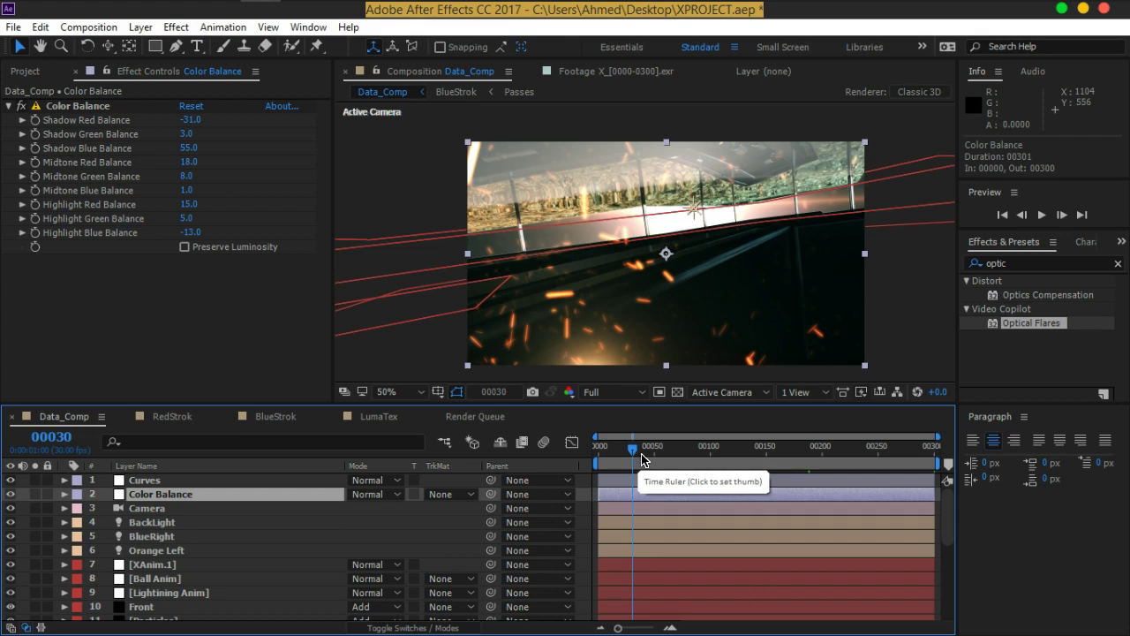
Step: Return to frame 0, select the Front layer and start a new 960×540 black solid
drag(633, 458, 579, 460)
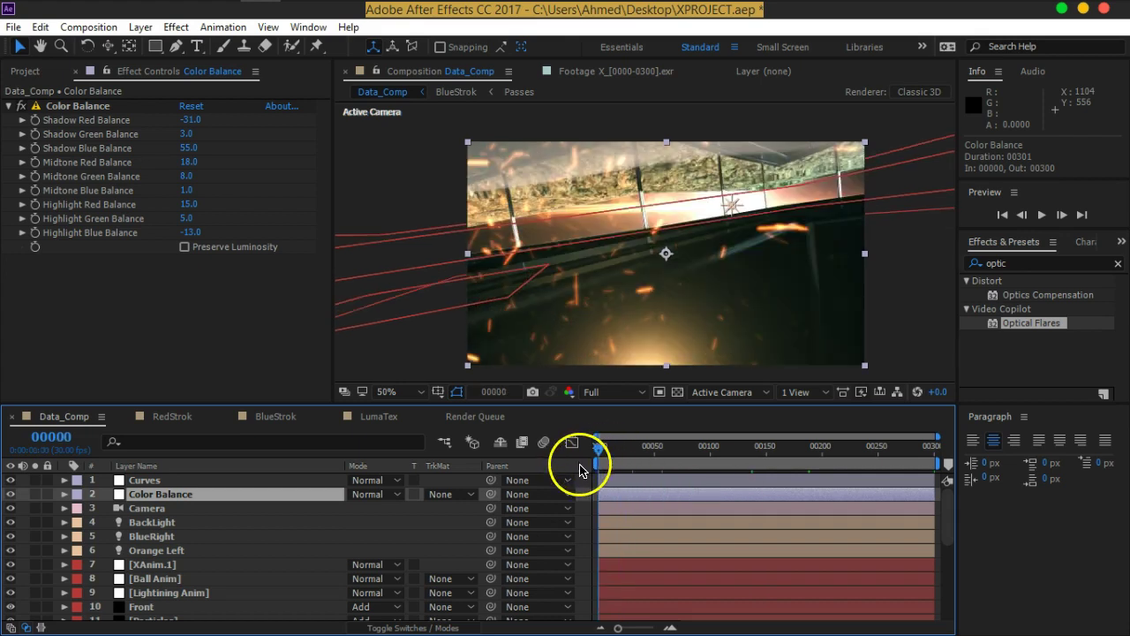
scroll(198, 568, down, 1)
click(176, 569)
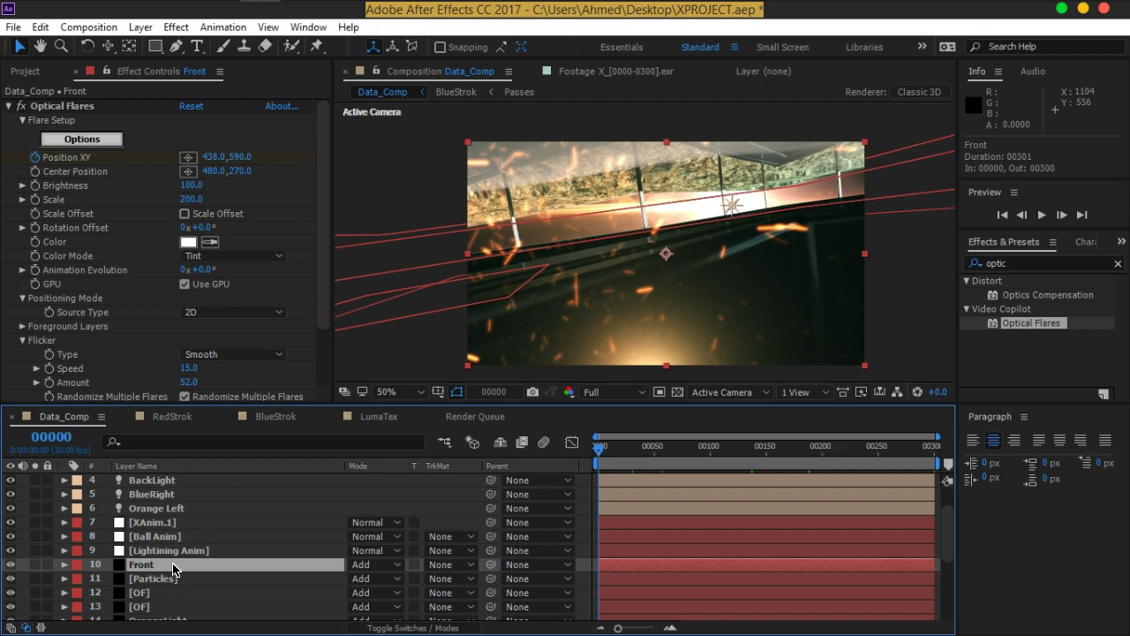
key(ctrl+y)
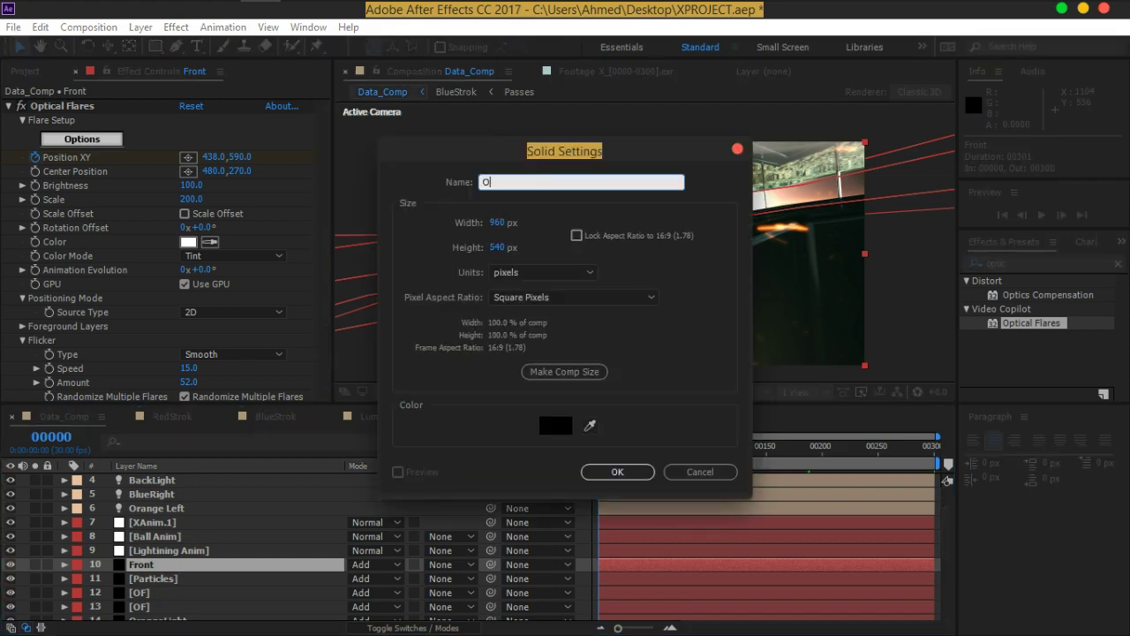